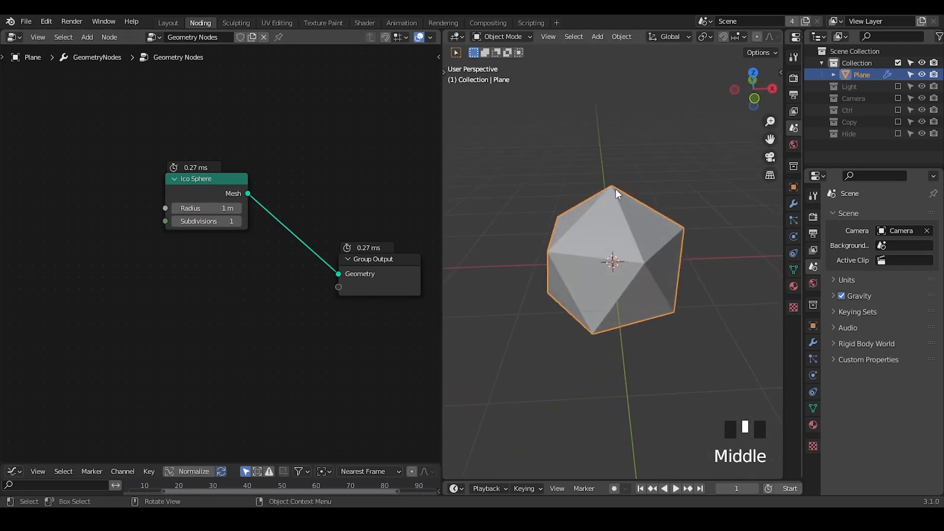
# Step: Insert a Dual Mesh node between the Ico Sphere and the Group Output
pyautogui.moveTo(200, 182); pyautogui.dragTo(114, 191)
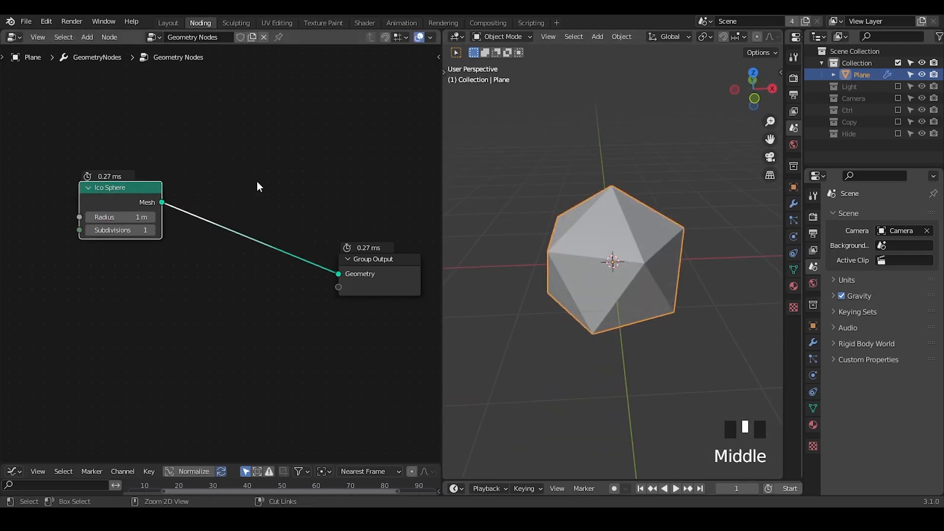
pyautogui.hotkey('shift', 'a')
pyautogui.write('sdual')
pyautogui.press('Return')
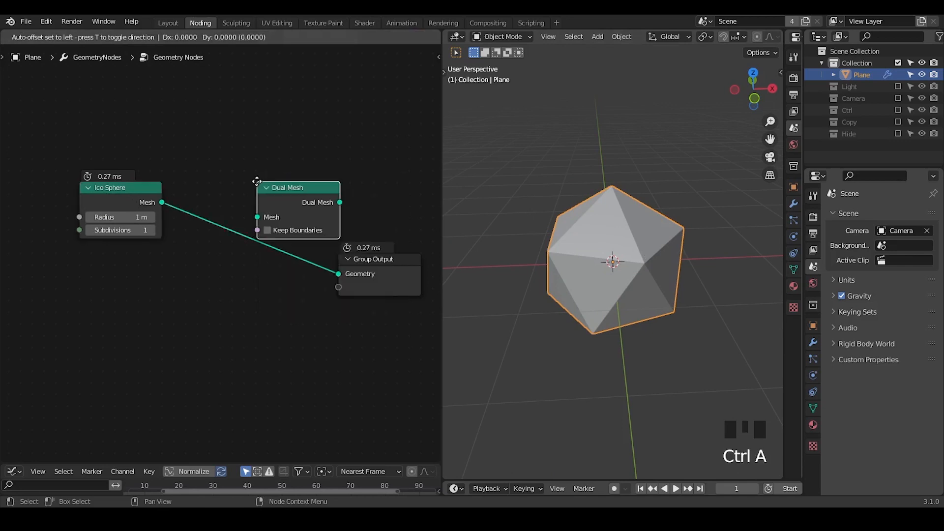
pyautogui.click(181, 197)
pyautogui.moveTo(590, 321)
pyautogui.mouseDown(button='middle')
pyautogui.moveTo(595, 285)
pyautogui.moveTo(623, 298)
pyautogui.moveTo(569, 311)
pyautogui.moveTo(587, 315)
pyautogui.mouseUp(button='middle')
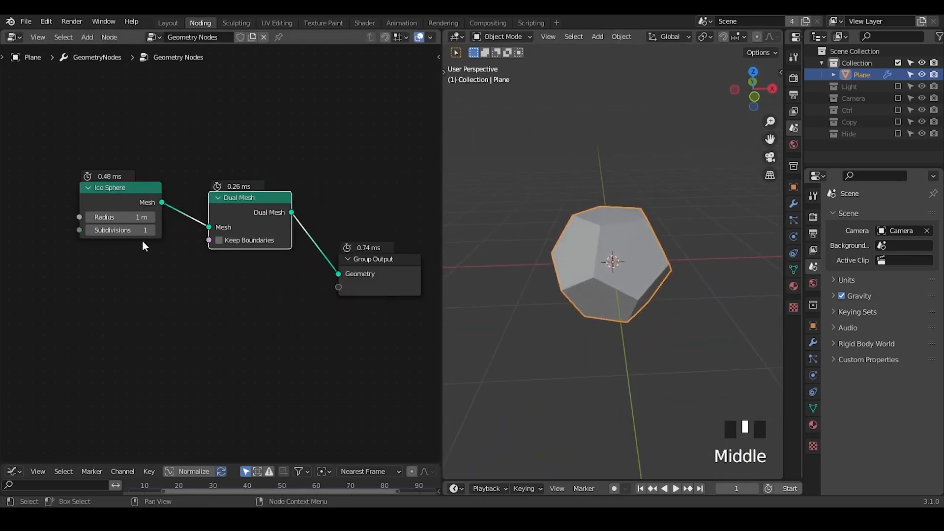
# Step: Set the Ico Sphere's subdivisions to 3 and move the mesh nodes to make room before the Group Output
pyautogui.click(151, 230)
pyautogui.click(150, 230)
pyautogui.click(151, 230)
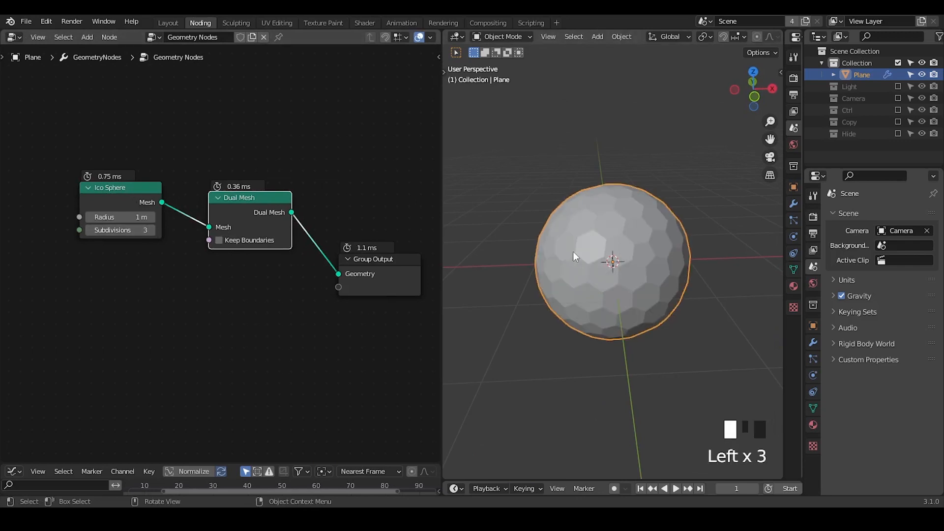
pyautogui.moveTo(573, 251); pyautogui.dragTo(593, 254, button='middle')
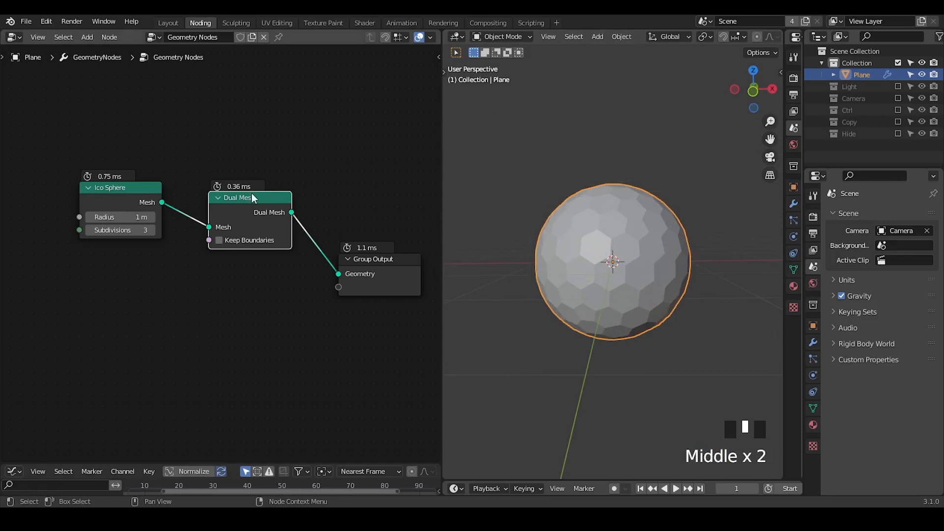
pyautogui.moveTo(252, 197); pyautogui.dragTo(234, 184)
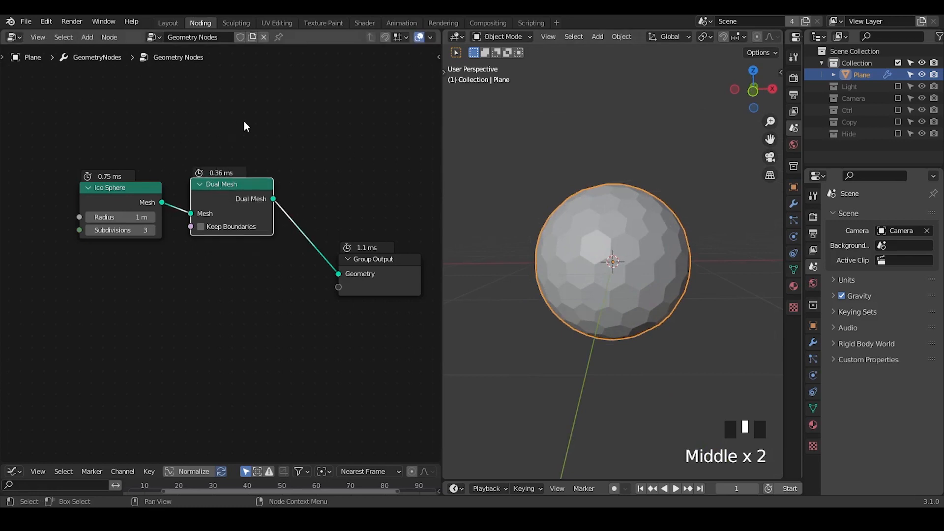
pyautogui.moveTo(244, 121); pyautogui.dragTo(102, 266)
pyautogui.press('g')
pyautogui.click(68, 270)
pyautogui.moveTo(169, 336); pyautogui.dragTo(212, 284, button='middle')
pyautogui.press('g')
pyautogui.click(200, 202)
# Step: Insert a G_Normal Displacement group node between the Dual Mesh and the Group Output
pyautogui.hotkey('ctrl', 'a')
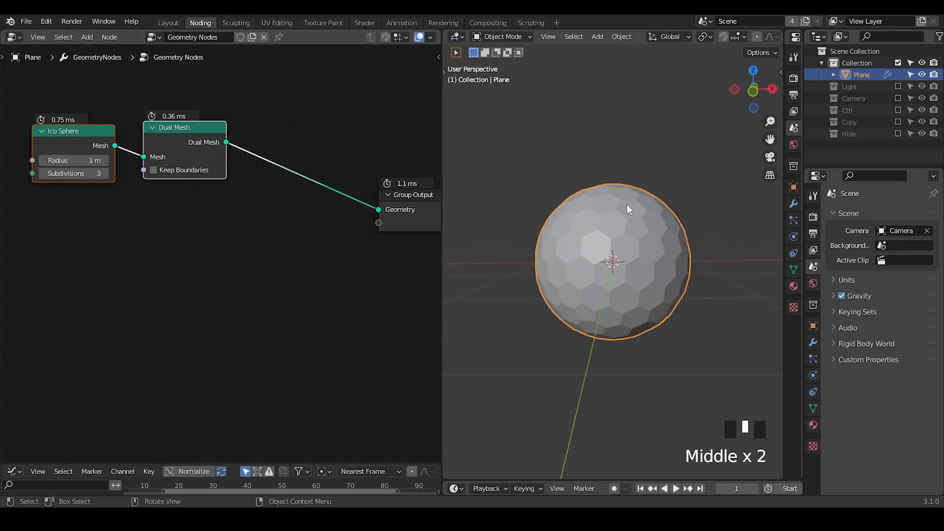
pyautogui.hotkey('ctrl', 'a')
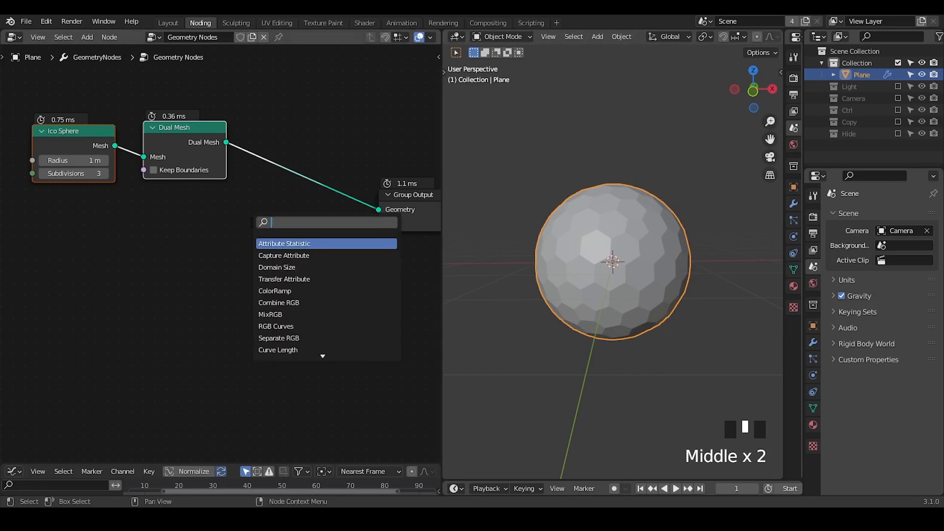
pyautogui.write('normal')
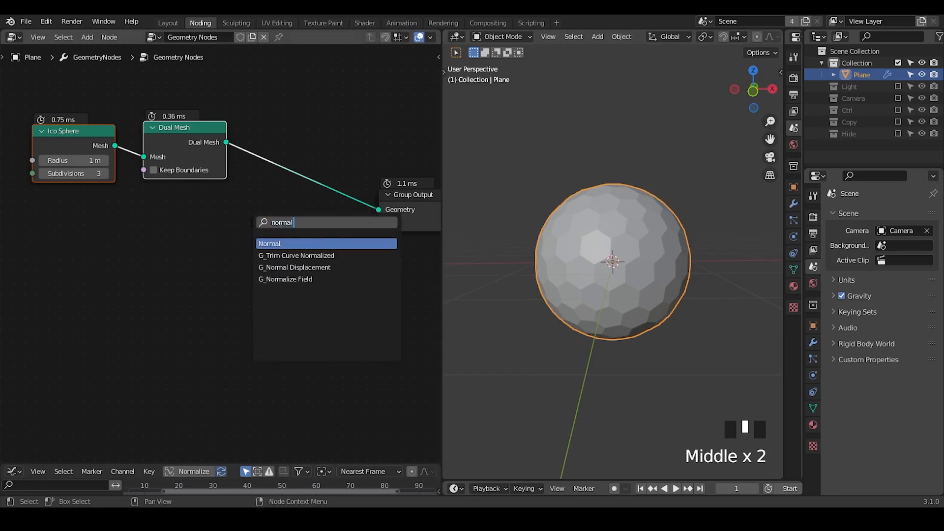
pyautogui.write(' disp')
pyautogui.press('Return')
pyautogui.click(320, 169)
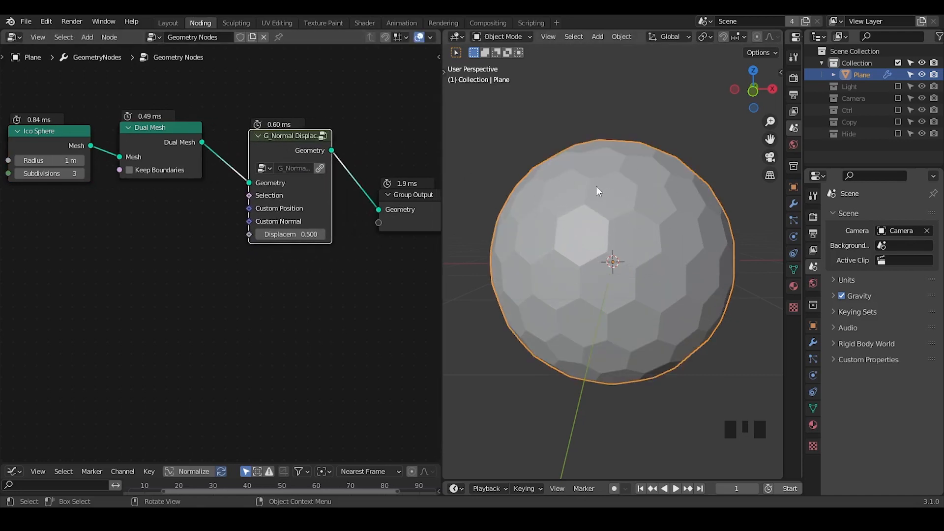
# Step: Add a G_Directional Falloff group node below the mesh nodes and connect its Falloff output to the Displacement input
pyautogui.moveTo(190, 290); pyautogui.dragTo(261, 253, button='middle')
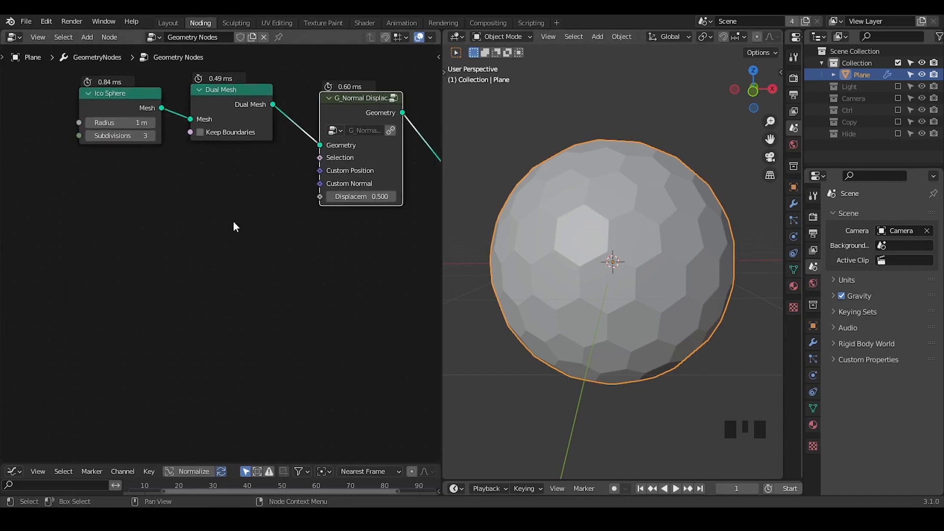
pyautogui.hotkey('shift', 'a')
pyautogui.click(212, 243)
pyautogui.write('direc')
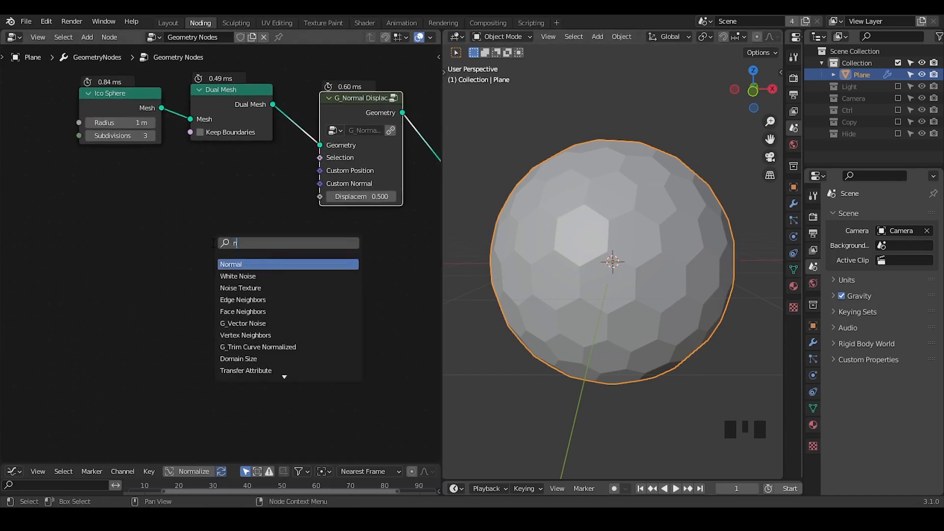
pyautogui.press('Return')
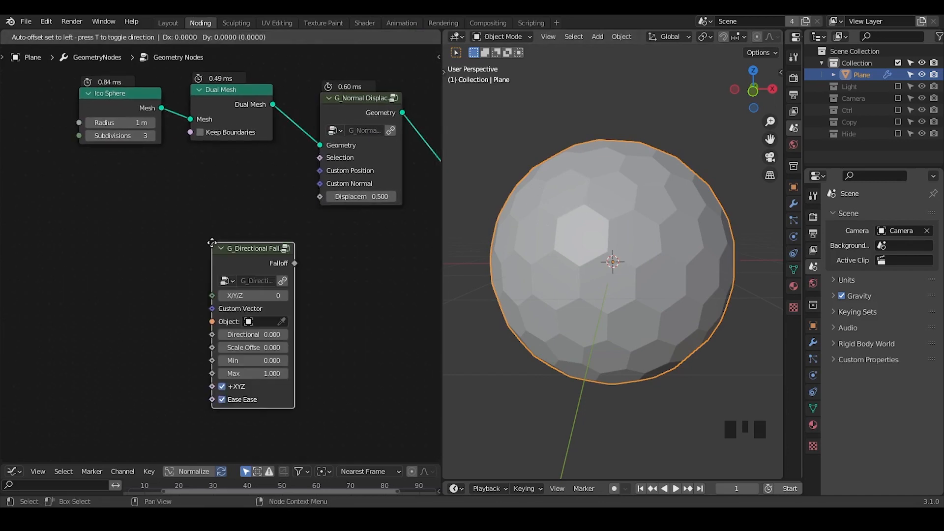
pyautogui.click(166, 205)
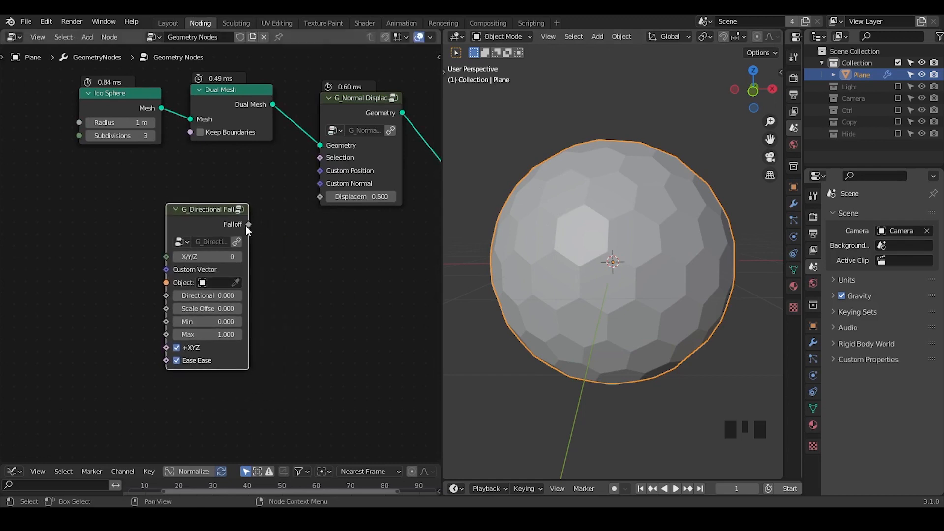
pyautogui.moveTo(248, 224); pyautogui.dragTo(320, 198)
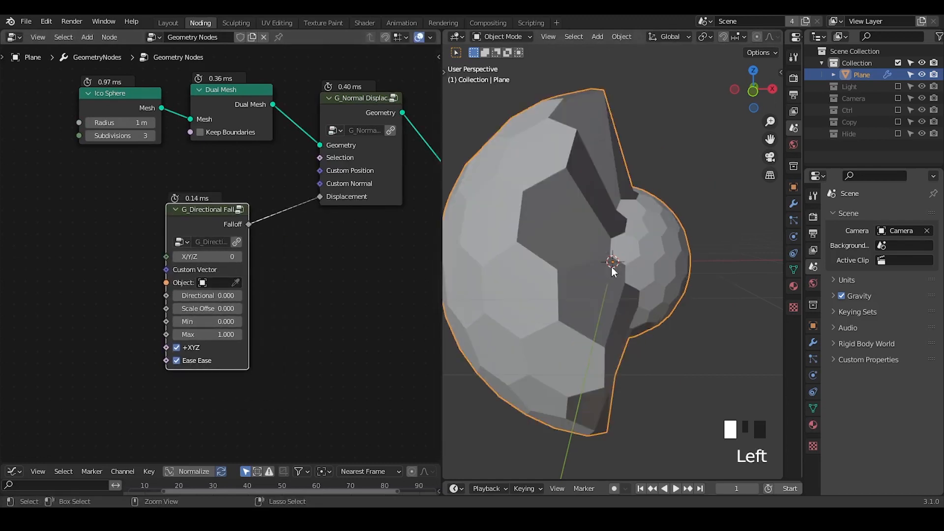
# Step: Annotate the viewport with a 1 above the enlarged half, a 0 above the small half and a line along the X axis
pyautogui.keyDown('ctrl'); pyautogui.moveTo(612, 267); pyautogui.dragTo(602, 333, button='middle'); pyautogui.keyUp('ctrl')
pyautogui.moveTo(543, 101); pyautogui.dragTo(544, 144)
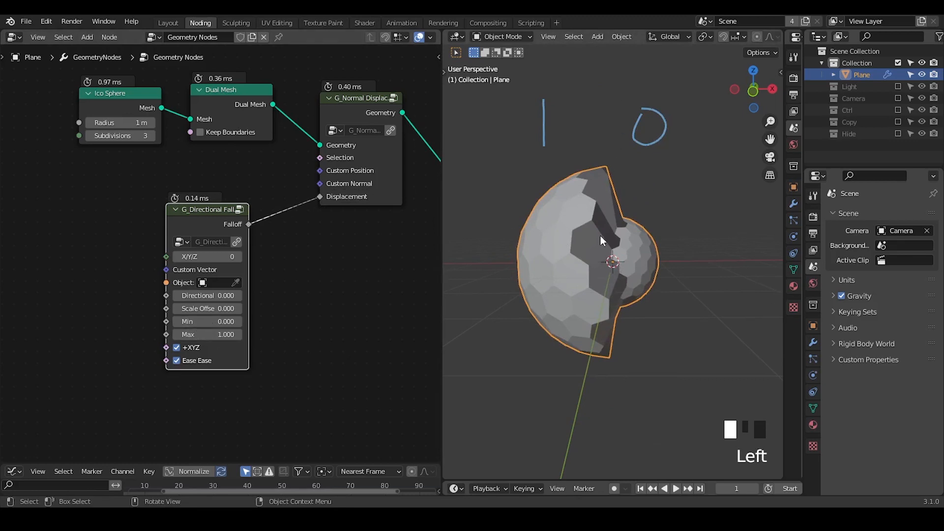
pyautogui.moveTo(607, 272)
pyautogui.mouseDown(button='middle')
pyautogui.moveTo(612, 298)
pyautogui.moveTo(600, 259)
pyautogui.mouseUp(button='middle')
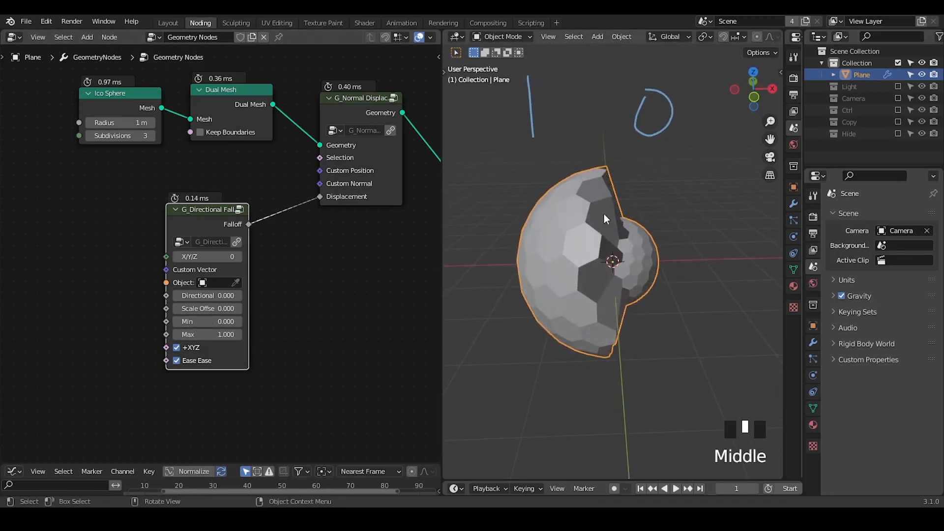
pyautogui.moveTo(482, 260); pyautogui.dragTo(692, 251)
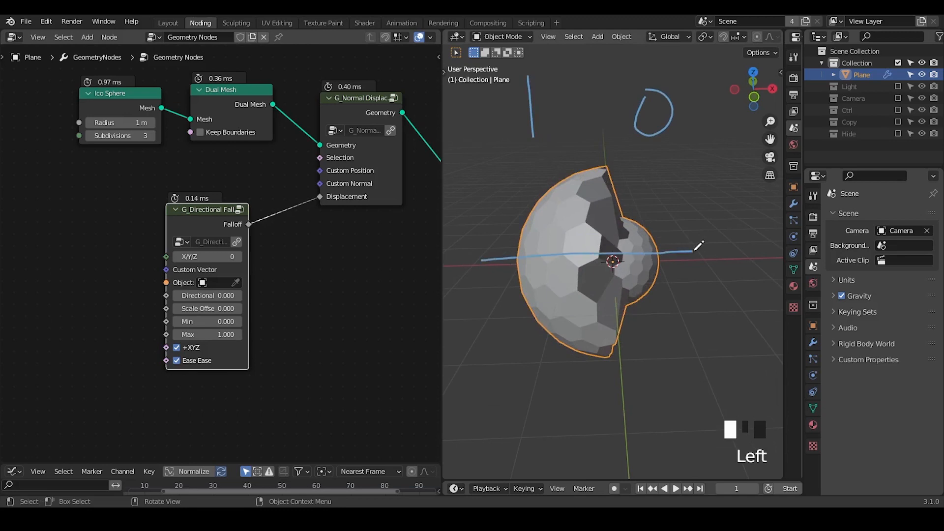
# Step: Try the directional falloff's X/Y/Z axis at 1 and 2, and return it to 0
pyautogui.click(238, 257)
pyautogui.moveTo(635, 311)
pyautogui.mouseDown(button='middle')
pyautogui.moveTo(477, 275)
pyautogui.moveTo(493, 277)
pyautogui.mouseUp(button='middle')
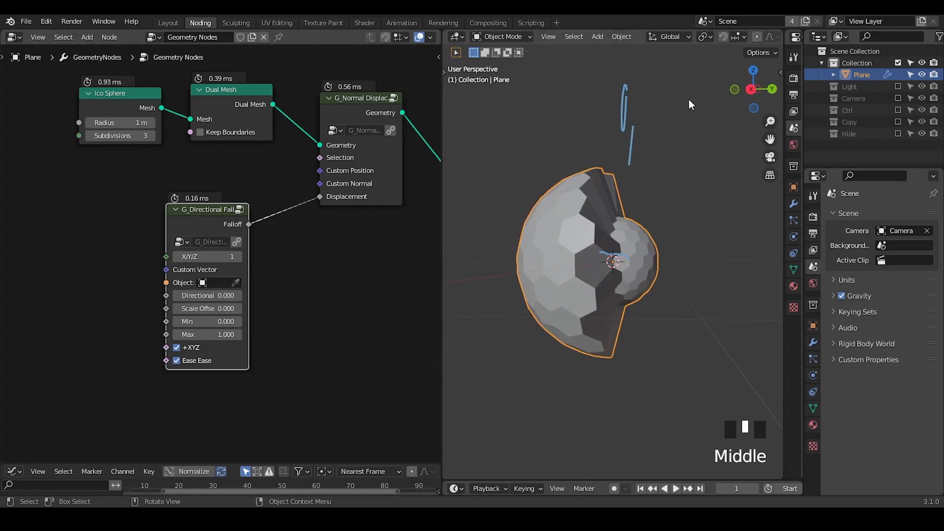
pyautogui.moveTo(562, 301)
pyautogui.mouseDown(button='middle')
pyautogui.moveTo(579, 322)
pyautogui.moveTo(458, 293)
pyautogui.mouseUp(button='middle')
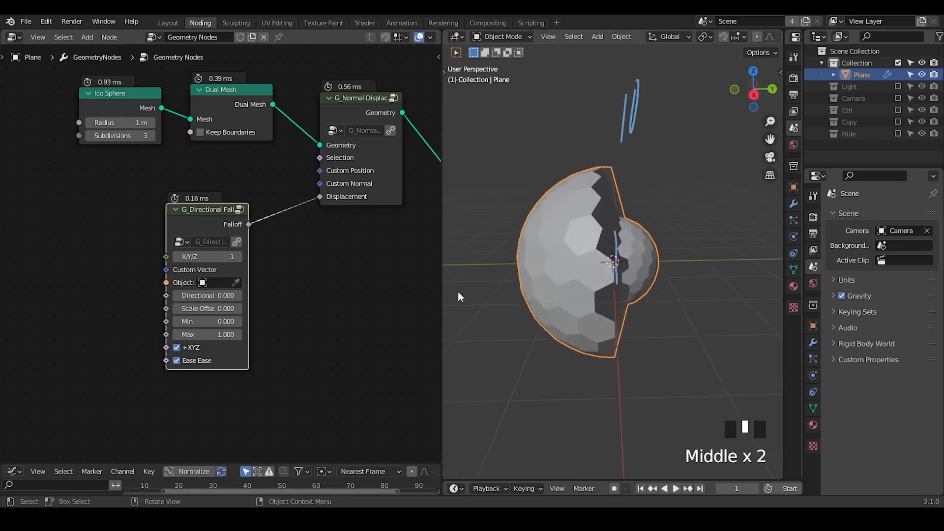
pyautogui.click(239, 257)
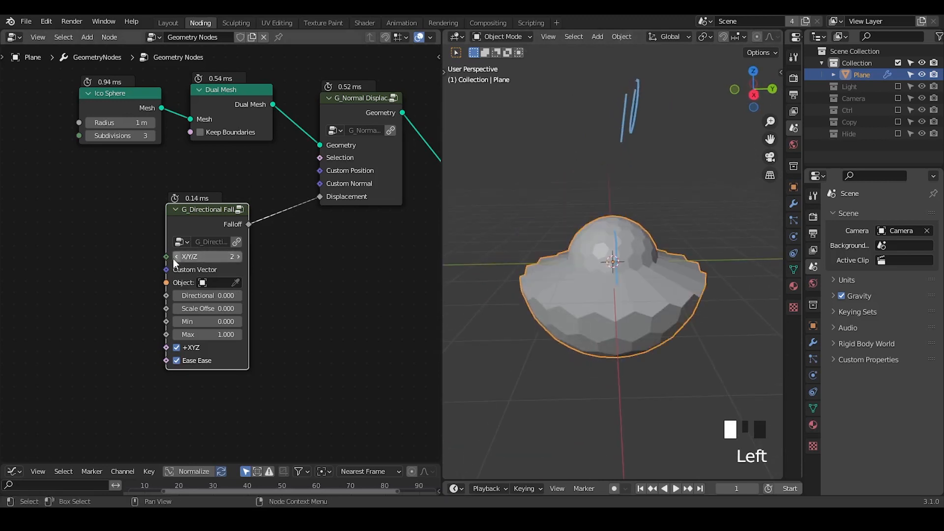
pyautogui.click(174, 257)
pyautogui.click(174, 257)
pyautogui.click(174, 257)
pyautogui.moveTo(502, 260); pyautogui.dragTo(672, 252, button='middle')
# Step: Set the directional falloff's Scale Offset to 0.450 and keep its Directional Offset at 0
pyautogui.keyDown('shift'); pyautogui.moveTo(216, 295); pyautogui.dragTo(237, 307); pyautogui.keyUp('shift')
pyautogui.moveTo(234, 286); pyautogui.dragTo(302, 256, button='middle')
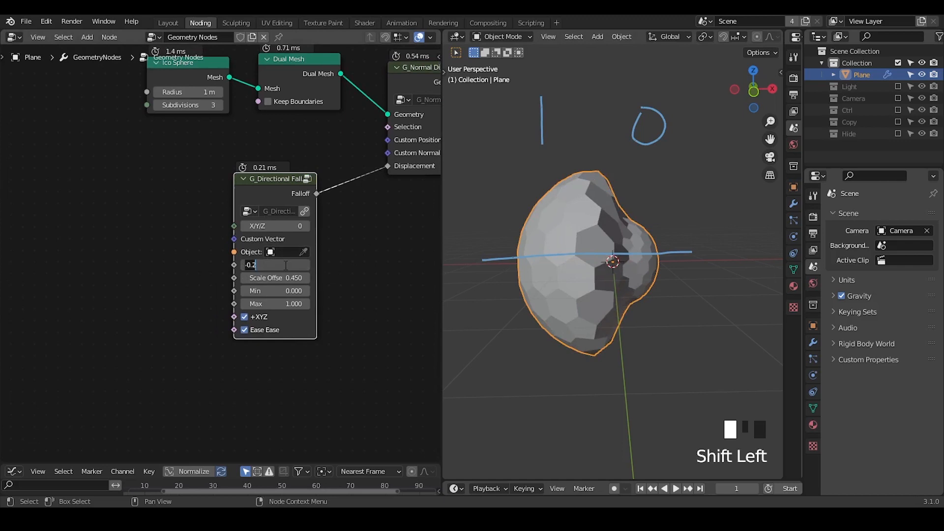
pyautogui.moveTo(288, 264); pyautogui.dragTo(261, 265)
pyautogui.moveTo(273, 194); pyautogui.dragTo(245, 185)
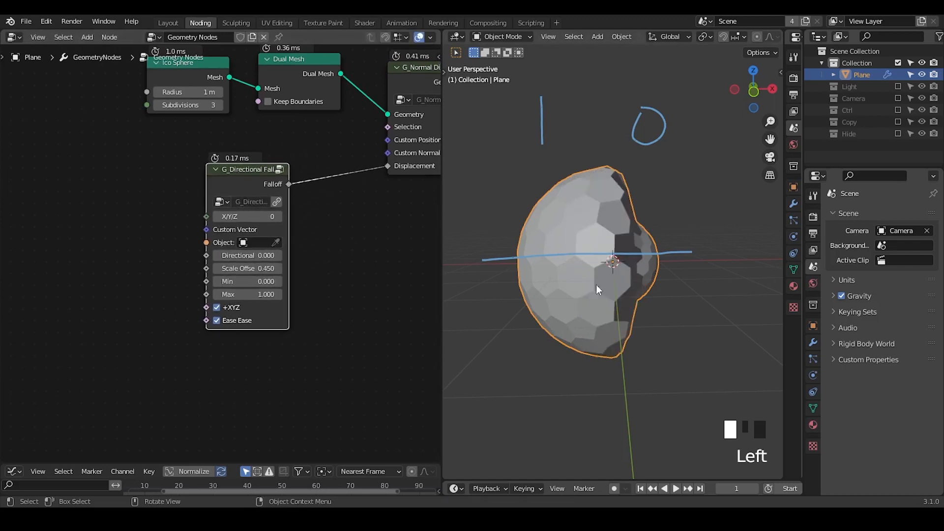
# Step: Erase the viewport annotations, set the falloff's Directional Offset to 0.120 and move the node away from the displacement node
pyautogui.moveTo(616, 162); pyautogui.dragTo(574, 123, button='right')
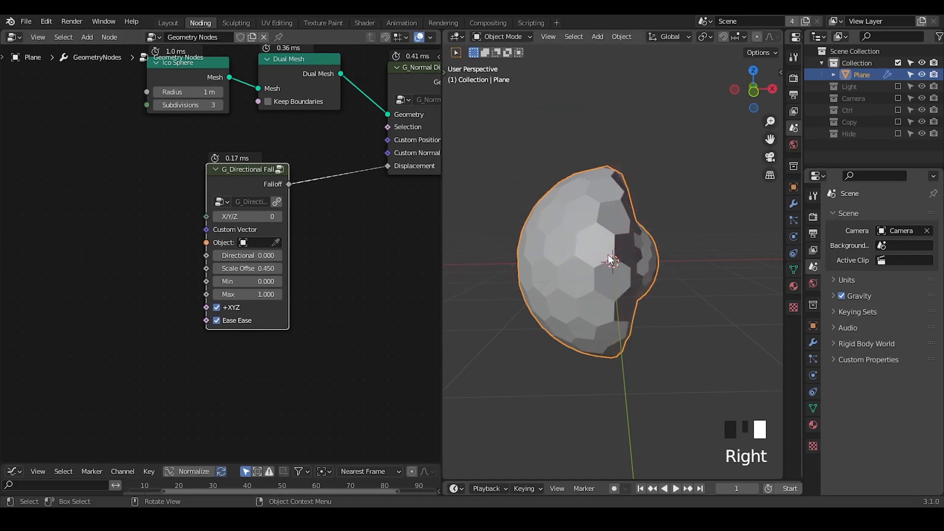
pyautogui.moveTo(607, 255); pyautogui.dragTo(611, 269, button='middle')
pyautogui.moveTo(248, 255)
pyautogui.keyDown('shift'); pyautogui.mouseDown()
pyautogui.moveTo(231, 255)
pyautogui.moveTo(256, 255)
pyautogui.mouseUp(); pyautogui.keyUp('shift')
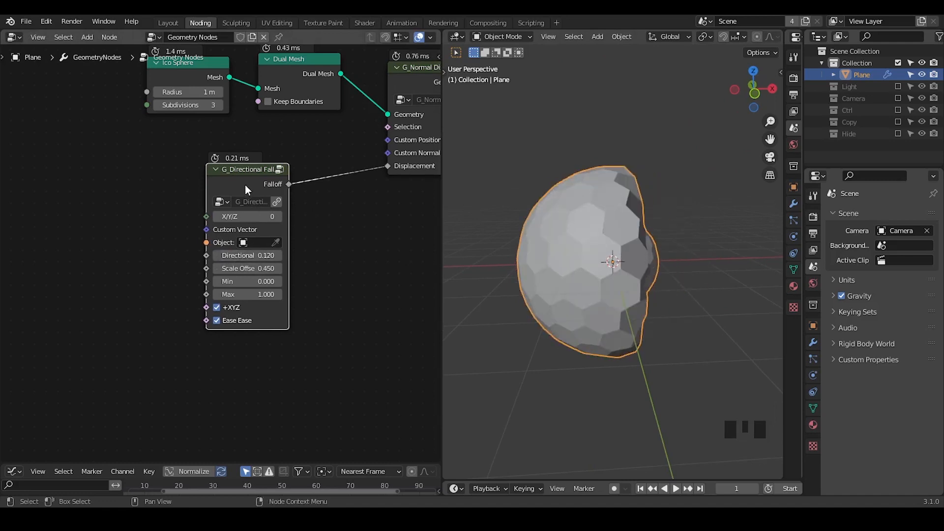
pyautogui.moveTo(245, 185); pyautogui.dragTo(206, 186)
# Step: Draw an annotation rectangle in the viewport marking a tall, narrow vertical band across the mesh
pyautogui.moveTo(594, 116); pyautogui.dragTo(593, 437)
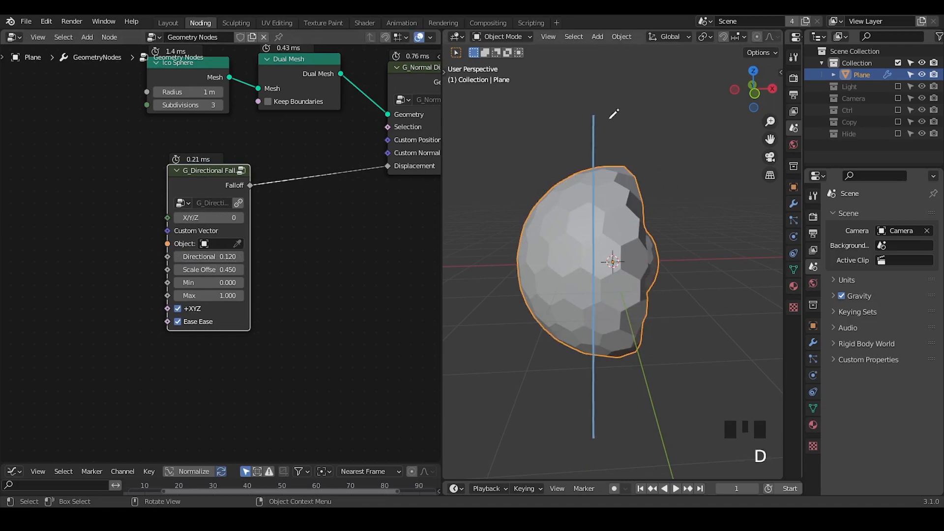
pyautogui.moveTo(601, 120); pyautogui.dragTo(646, 405)
pyautogui.moveTo(593, 438); pyautogui.dragTo(651, 431)
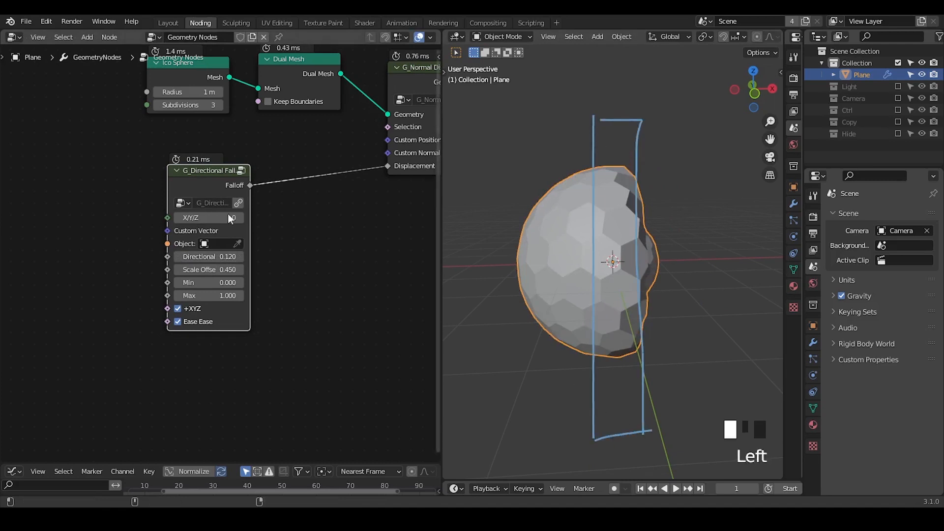
# Step: Insert a Math node set to Subtract between the directional falloff and the Displacement input
pyautogui.hotkey('shift', 'a')
pyautogui.click(317, 194)
pyautogui.write('math')
pyautogui.press('Return')
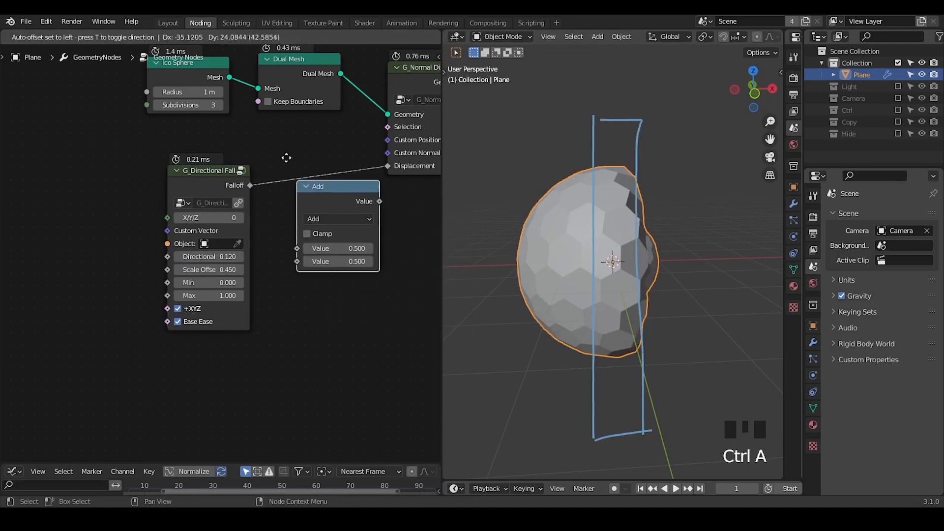
pyautogui.click(287, 156)
pyautogui.moveTo(232, 253); pyautogui.dragTo(310, 220, button='middle')
pyautogui.click(379, 159)
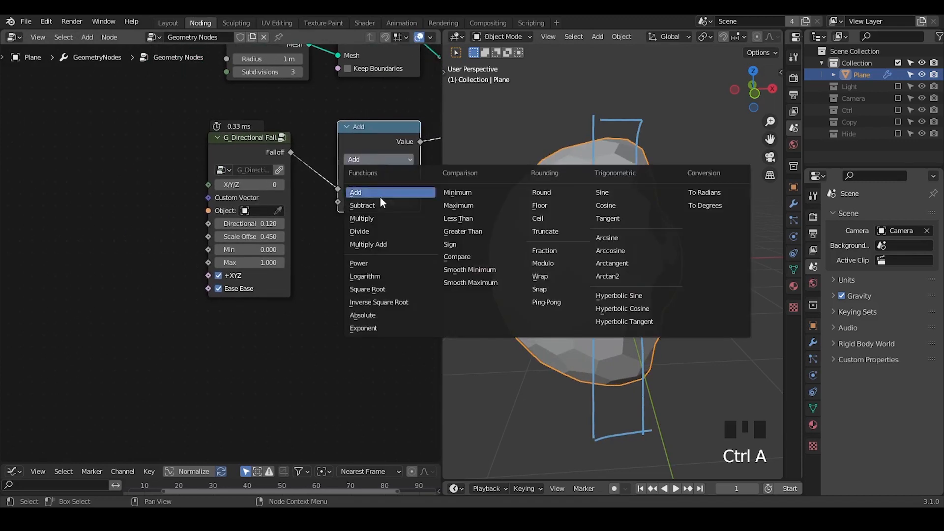
pyautogui.click(380, 206)
# Step: Duplicate the directional falloff node below the original and set the original's Directional Offset to 0
pyautogui.moveTo(253, 152); pyautogui.dragTo(216, 152)
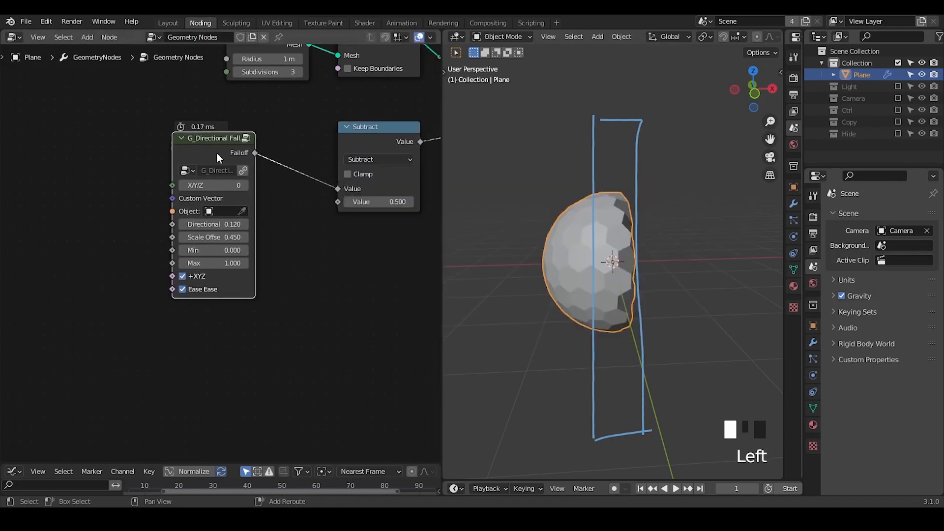
pyautogui.hotkey('shift', 'd')
pyautogui.click(259, 265)
pyautogui.doubleClick(209, 224)
pyautogui.write('0')
pyautogui.press('Return')
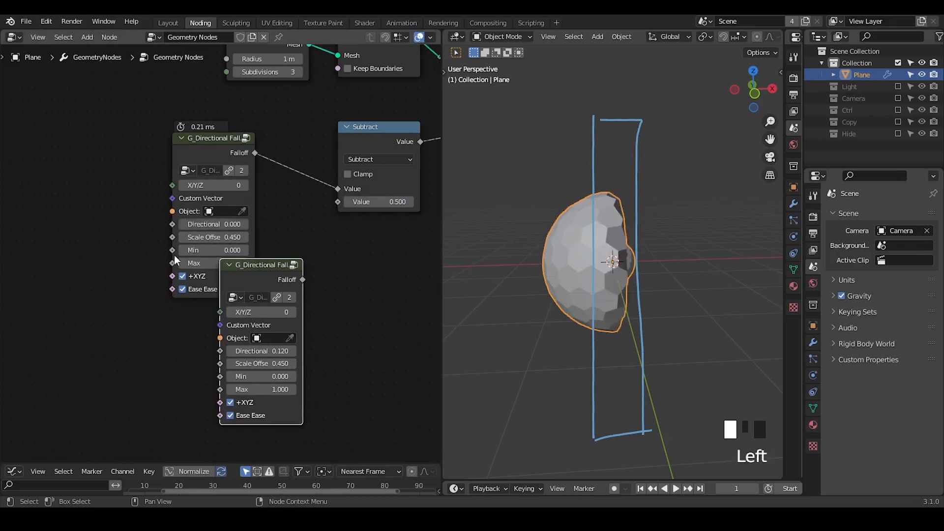
# Step: Add a Value node and connect it to the Directional Offset of both falloff nodes
pyautogui.moveTo(124, 272); pyautogui.dragTo(188, 265, button='middle')
pyautogui.hotkey('ctrl', 'a')
pyautogui.write('val')
pyautogui.press('Return')
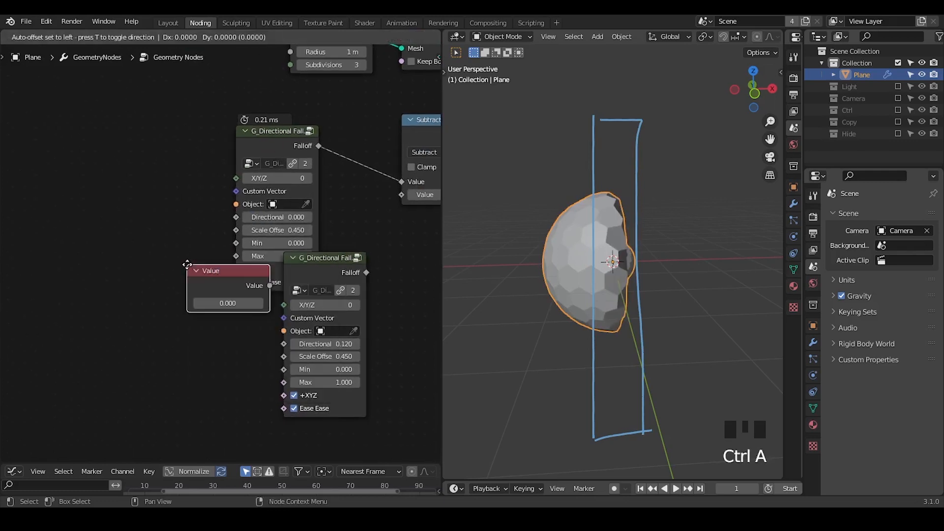
pyautogui.click(29, 226)
pyautogui.moveTo(112, 245); pyautogui.dragTo(283, 343)
# Step: Connect the duplicated falloff's output to the Subtract node's second value and move the falloff nodes apart
pyautogui.moveTo(336, 285); pyautogui.dragTo(400, 195)
pyautogui.keyDown('ctrl'); pyautogui.moveTo(631, 243); pyautogui.dragTo(612, 285, button='middle'); pyautogui.keyUp('ctrl')
pyautogui.moveTo(319, 311); pyautogui.dragTo(291, 282, button='middle')
pyautogui.moveTo(243, 109); pyautogui.dragTo(202, 90)
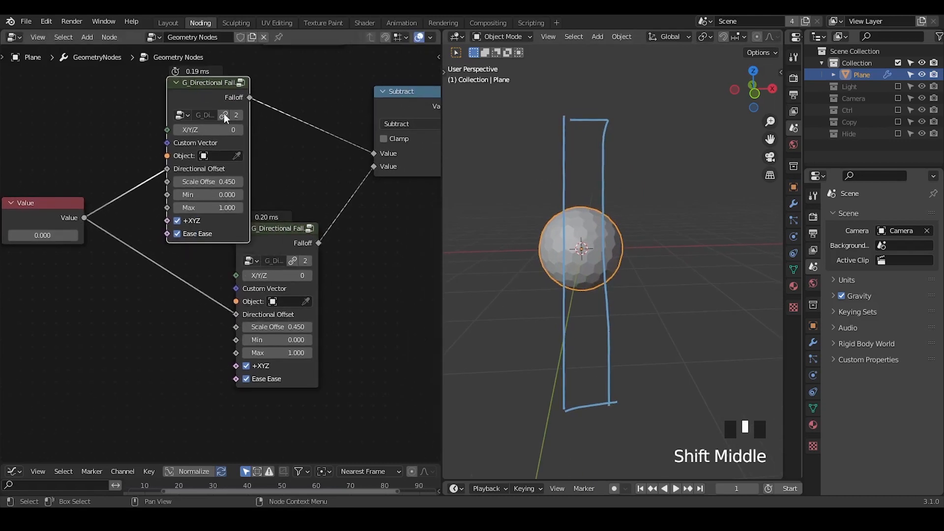
# Step: Duplicate the Subtract node onto the link between the Value node and the lower falloff's Directional Offset
pyautogui.moveTo(204, 309); pyautogui.dragTo(286, 292, button='middle')
pyautogui.hotkey('ctrl', 'a')
pyautogui.press('Escape')
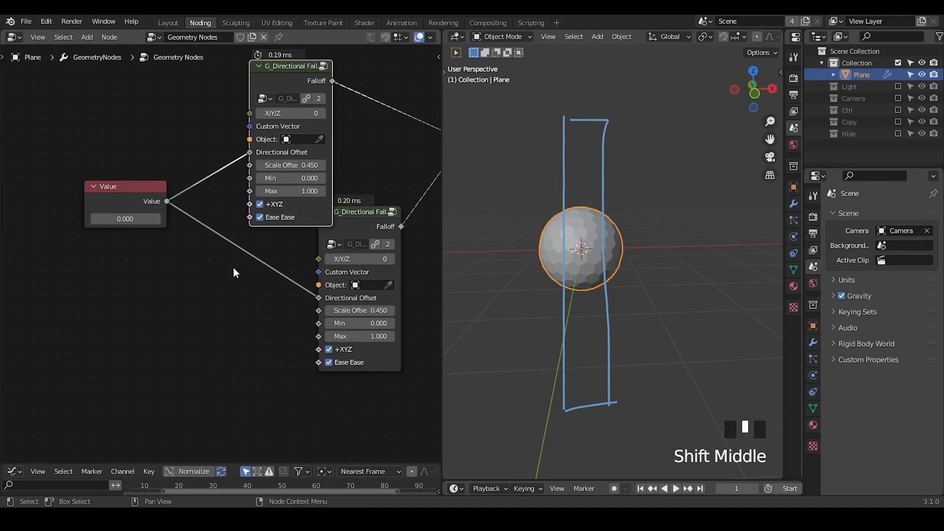
pyautogui.moveTo(233, 267); pyautogui.dragTo(165, 287, button='middle')
pyautogui.click(410, 111)
pyautogui.hotkey('shift', 'd')
pyautogui.click(158, 271)
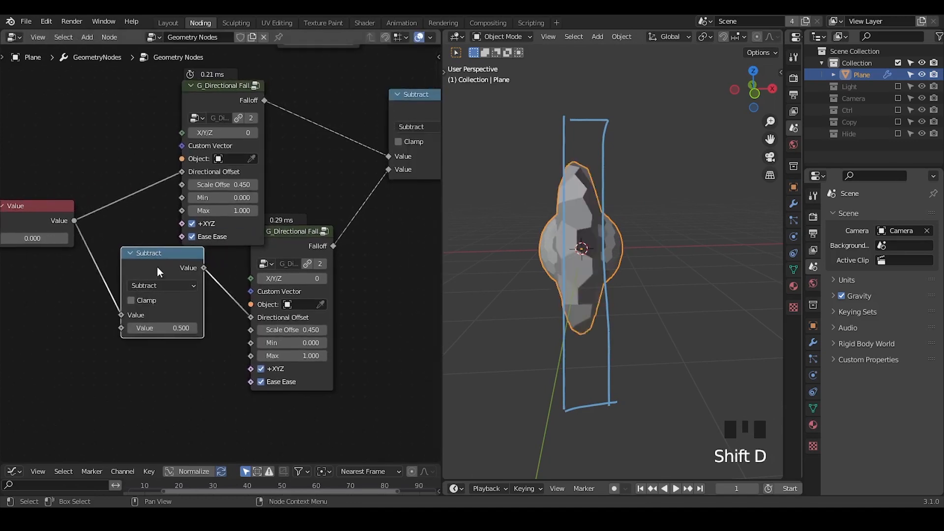
# Step: Move the duplicated Subtract node slightly down and erase the annotation lines around the mesh in the viewport
pyautogui.moveTo(150, 257); pyautogui.dragTo(152, 272)
pyautogui.moveTo(491, 273); pyautogui.dragTo(521, 230, button='middle')
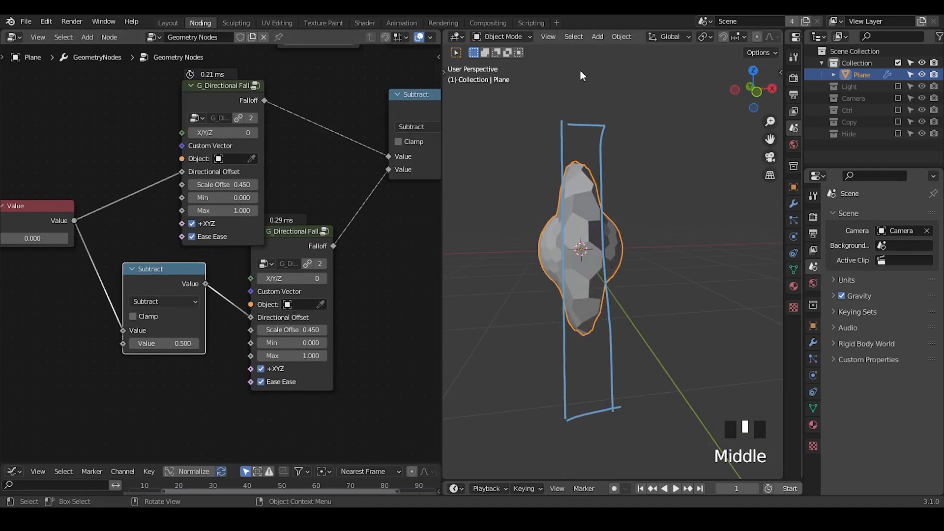
pyautogui.moveTo(578, 136)
pyautogui.mouseDown(button='right')
pyautogui.moveTo(554, 150)
pyautogui.moveTo(527, 417)
pyautogui.mouseUp(button='right')
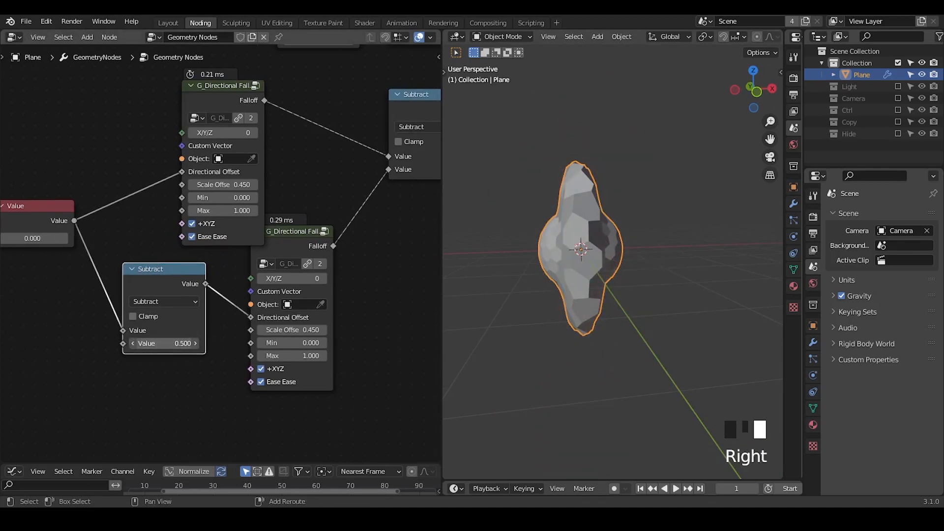
# Step: Set the lower Subtract node's value to 0.310 and the Scale Offset of both directional falloff nodes to 0
pyautogui.keyDown('shift'); pyautogui.moveTo(167, 343); pyautogui.dragTo(157, 343); pyautogui.keyUp('shift')
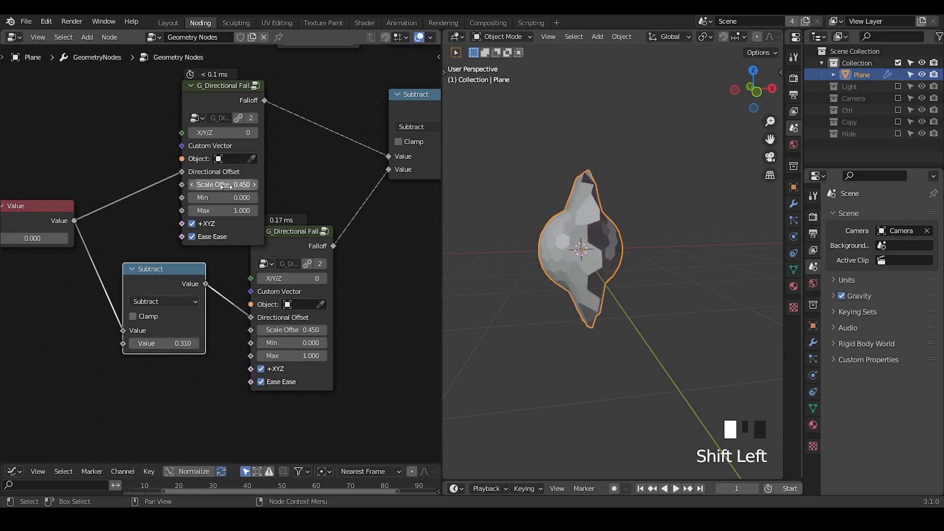
pyautogui.write('00')
pyautogui.press('Return')
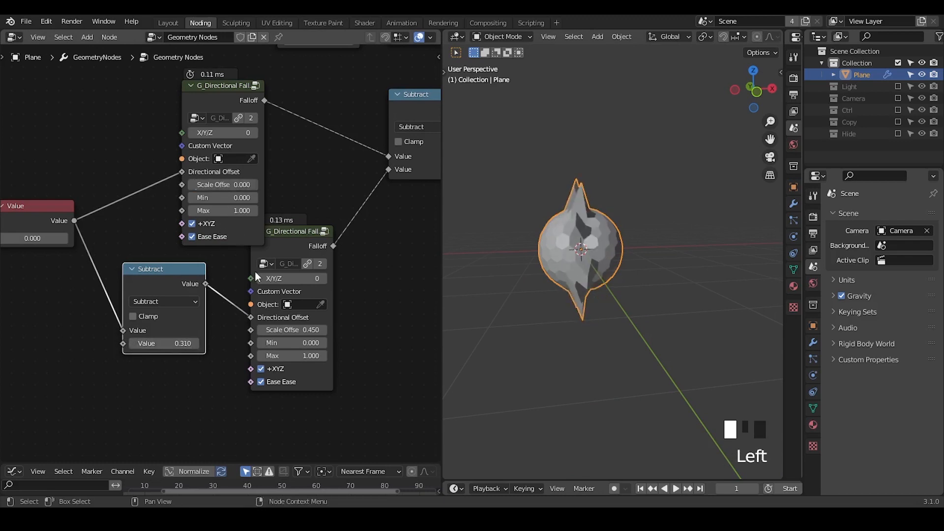
pyautogui.click(291, 331)
pyautogui.write('0')
pyautogui.press('Return')
# Step: Set the subtracted value feeding the lower falloff's Directional Offset to 0.610 and inspect the displaced band
pyautogui.keyDown('shift'); pyautogui.moveTo(178, 343); pyautogui.dragTo(194, 343); pyautogui.keyUp('shift')
pyautogui.moveTo(654, 254); pyautogui.dragTo(513, 132, button='middle')
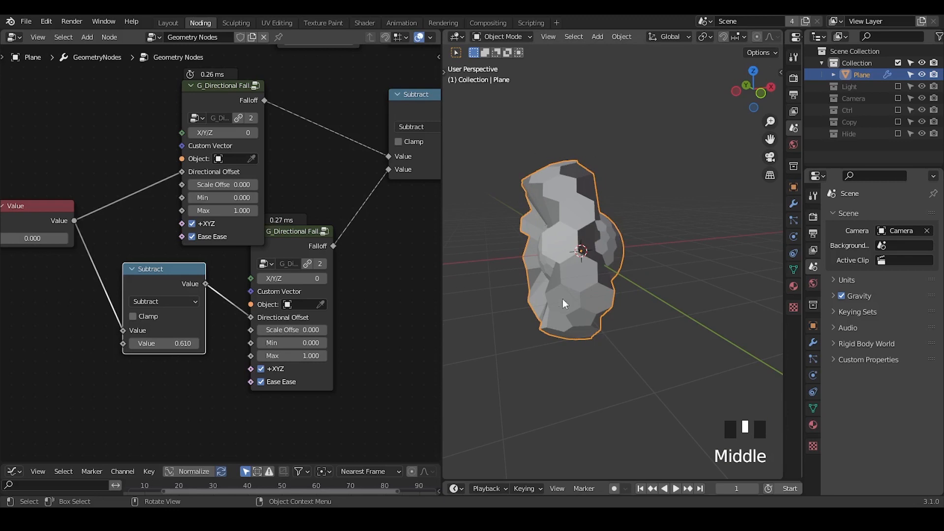
pyautogui.moveTo(630, 232); pyautogui.dragTo(621, 256, button='middle')
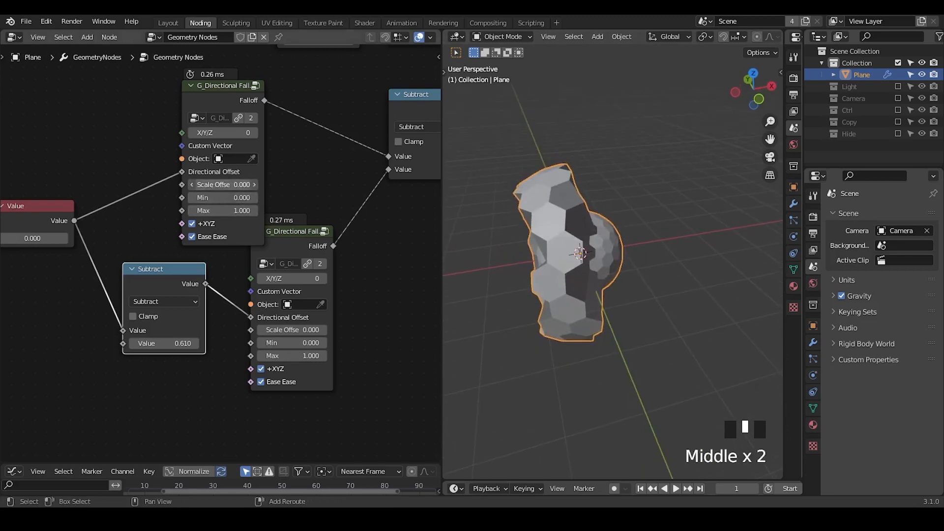
# Step: Set the Scale Offset of both directional falloff nodes to 0.3
pyautogui.keyDown('shift'); pyautogui.moveTo(221, 184); pyautogui.dragTo(240, 185); pyautogui.keyUp('shift')
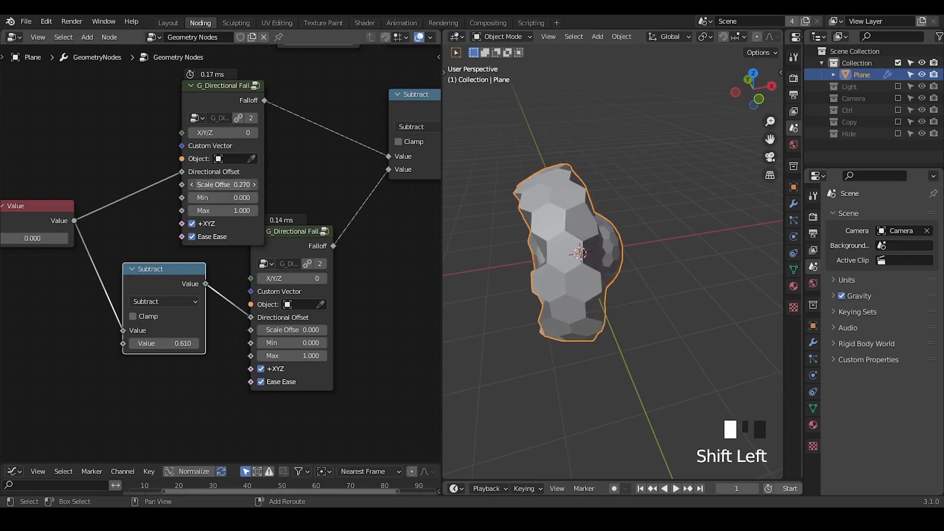
pyautogui.keyDown('shift'); pyautogui.moveTo(295, 329); pyautogui.dragTo(315, 329); pyautogui.keyUp('shift')
pyautogui.click(295, 329)
pyautogui.write('0.')
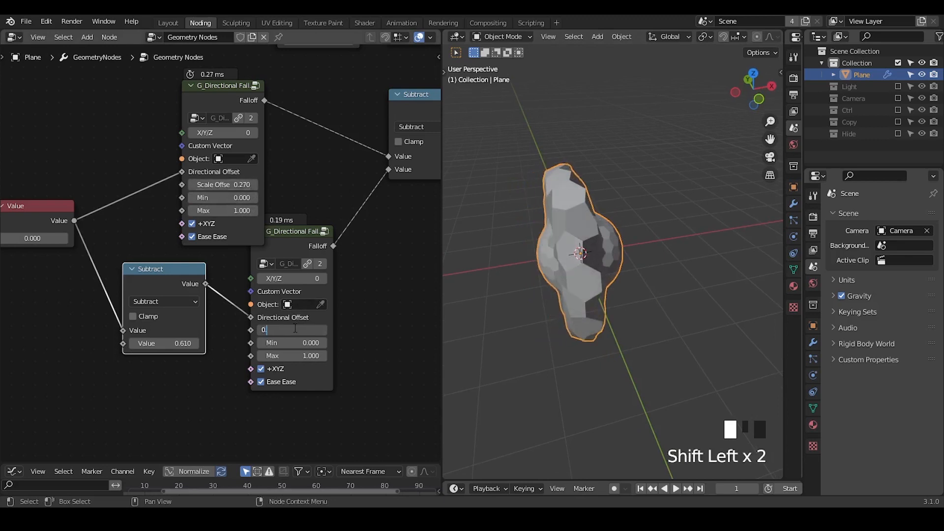
pyautogui.write('3')
pyautogui.press('Return')
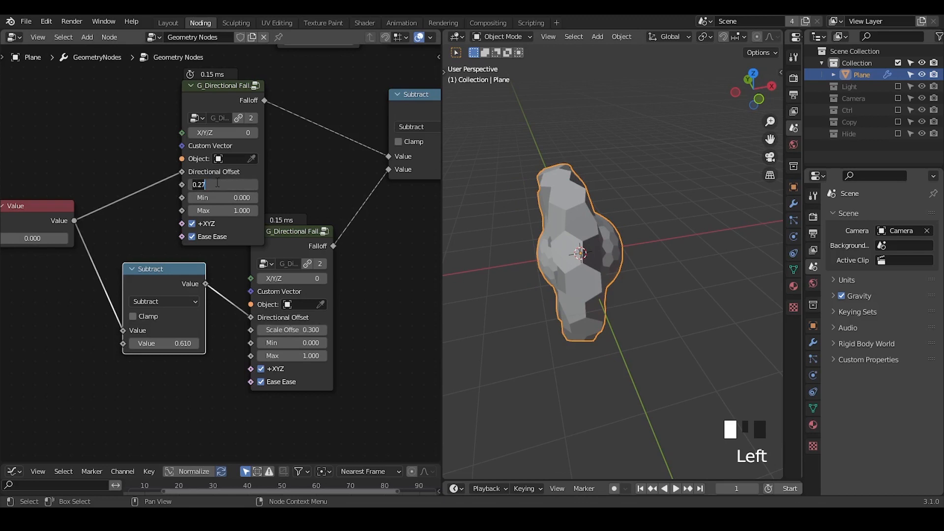
pyautogui.click(217, 182)
pyautogui.write('0.3')
pyautogui.press('Return')
# Step: Duplicate the Value node below the original and connect it to the Scale Offset of both directional falloff nodes
pyautogui.scroll(-3, 558, 272)
pyautogui.moveTo(558, 272)
pyautogui.mouseDown(button='middle')
pyautogui.moveTo(592, 252)
pyautogui.moveTo(561, 249)
pyautogui.moveTo(558, 257)
pyautogui.mouseUp(button='middle')
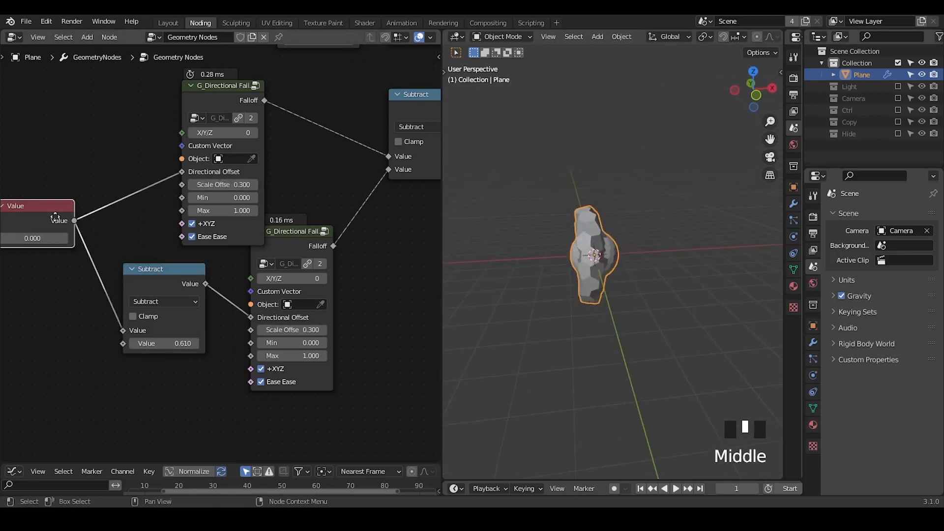
pyautogui.moveTo(45, 219); pyautogui.dragTo(132, 198, button='middle')
pyautogui.hotkey('shift', 'd')
pyautogui.click(126, 262)
pyautogui.moveTo(151, 263); pyautogui.dragTo(265, 162)
pyautogui.moveTo(151, 263); pyautogui.dragTo(334, 307)
# Step: Set the Scale Offset Value node to 0.520 and the Directional Offset Value node to 0.130
pyautogui.keyDown('shift'); pyautogui.moveTo(114, 282); pyautogui.dragTo(141, 282); pyautogui.keyUp('shift')
pyautogui.keyDown('shift'); pyautogui.moveTo(116, 217); pyautogui.dragTo(142, 217); pyautogui.keyUp('shift')
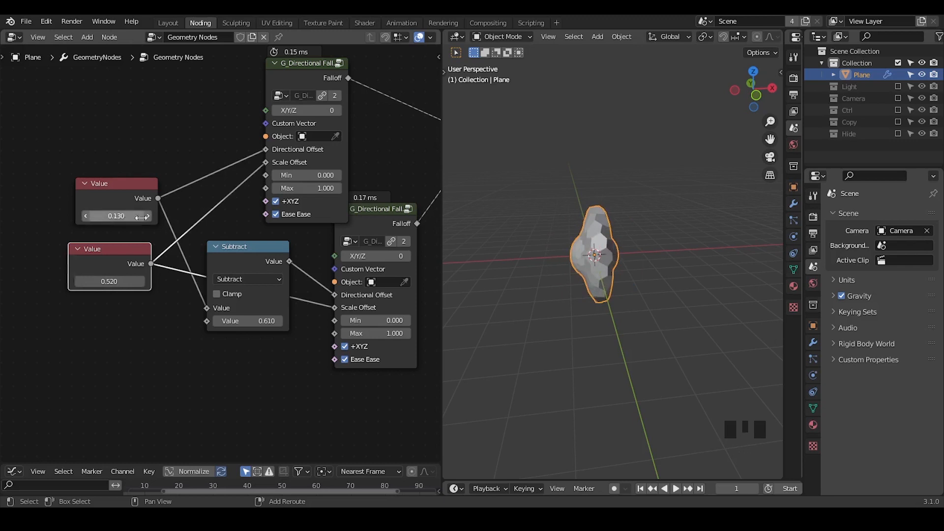
# Step: Duplicate the Subtract node that combines the falloffs onto its link to the normal displacement node's Displacement input
pyautogui.moveTo(345, 247); pyautogui.dragTo(160, 298, button='middle')
pyautogui.moveTo(314, 142); pyautogui.dragTo(290, 157)
pyautogui.hotkey('shift', 'd')
pyautogui.click(423, 172)
pyautogui.moveTo(422, 172); pyautogui.dragTo(331, 173, button='middle')
# Step: Change the duplicated math node's operation to Multiply and set its value to 0.270
pyautogui.click(331, 173)
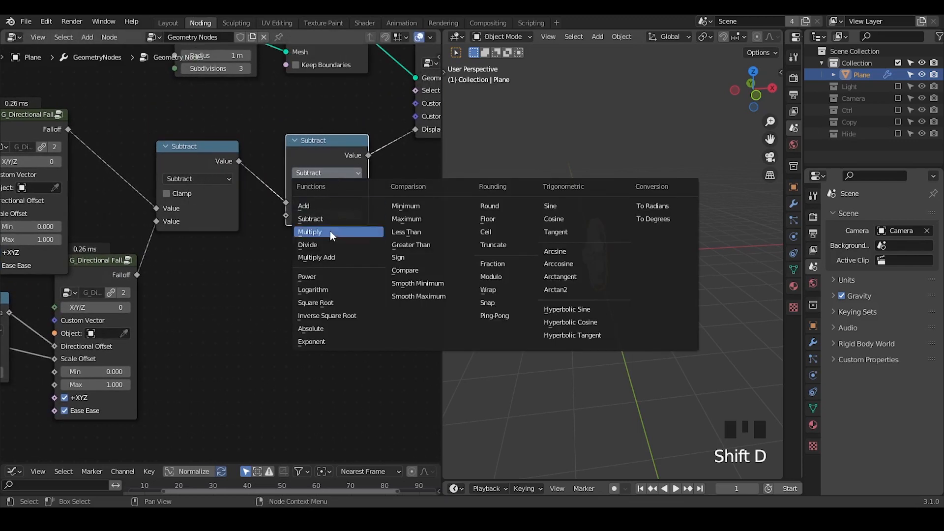
pyautogui.click(329, 231)
pyautogui.moveTo(293, 241); pyautogui.dragTo(339, 219, button='middle')
pyautogui.moveTo(373, 195)
pyautogui.keyDown('shift'); pyautogui.mouseDown()
pyautogui.moveTo(359, 194)
pyautogui.moveTo(388, 195)
pyautogui.mouseUp(); pyautogui.keyUp('shift')
# Step: Set the Value node driving the Directional Offset to 0.020
pyautogui.moveTo(195, 264); pyautogui.dragTo(337, 202, button='middle')
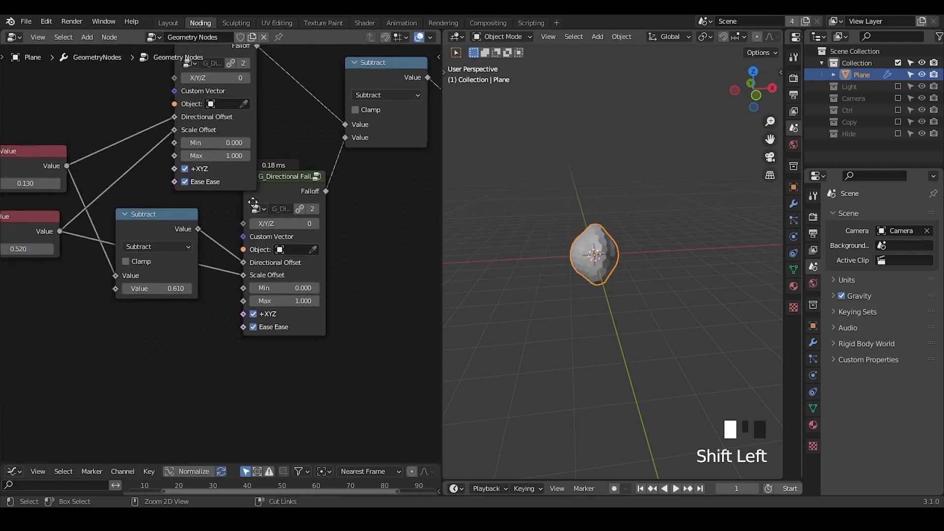
pyautogui.scroll(-5, 219, 252)
pyautogui.moveTo(92, 207)
pyautogui.keyDown('shift'); pyautogui.mouseDown()
pyautogui.moveTo(73, 207)
pyautogui.moveTo(101, 207)
pyautogui.moveTo(91, 207)
pyautogui.mouseUp(); pyautogui.keyUp('shift')
pyautogui.moveTo(263, 233); pyautogui.dragTo(150, 292, button='middle')
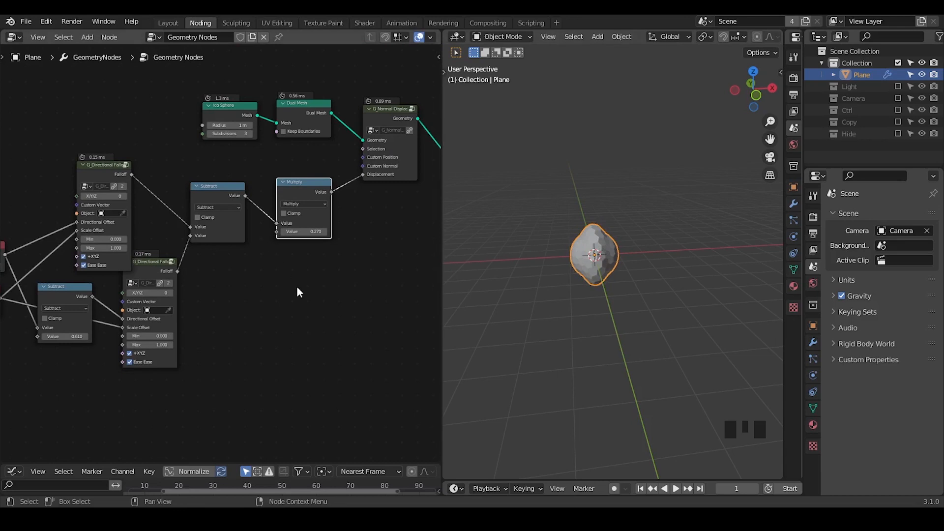
pyautogui.hotkey('ctrl', 'alt', 'shift', 'q')
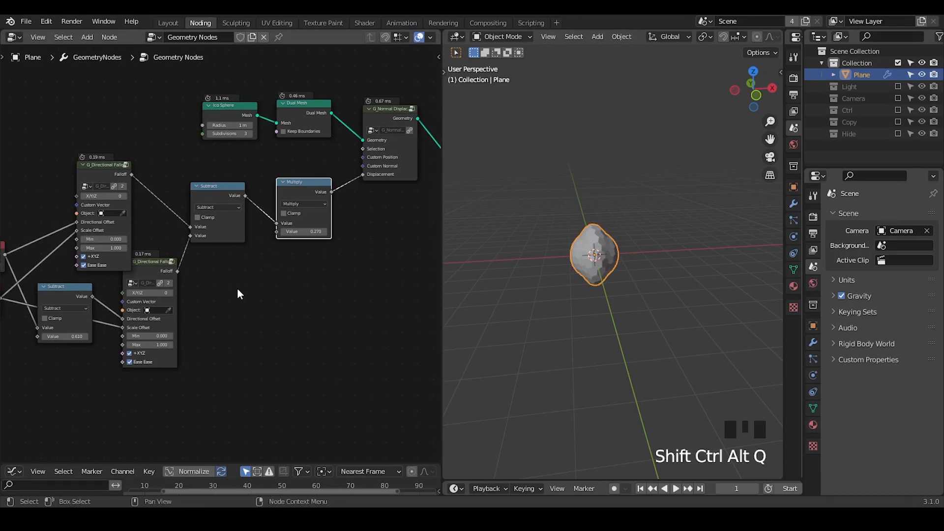
# Step: Move the Ice Sphere and Dual Mesh nodes away from the displacement node to make room between them
pyautogui.moveTo(315, 91); pyautogui.dragTo(240, 159)
pyautogui.moveTo(239, 160); pyautogui.dragTo(295, 181, button='middle')
pyautogui.press('g')
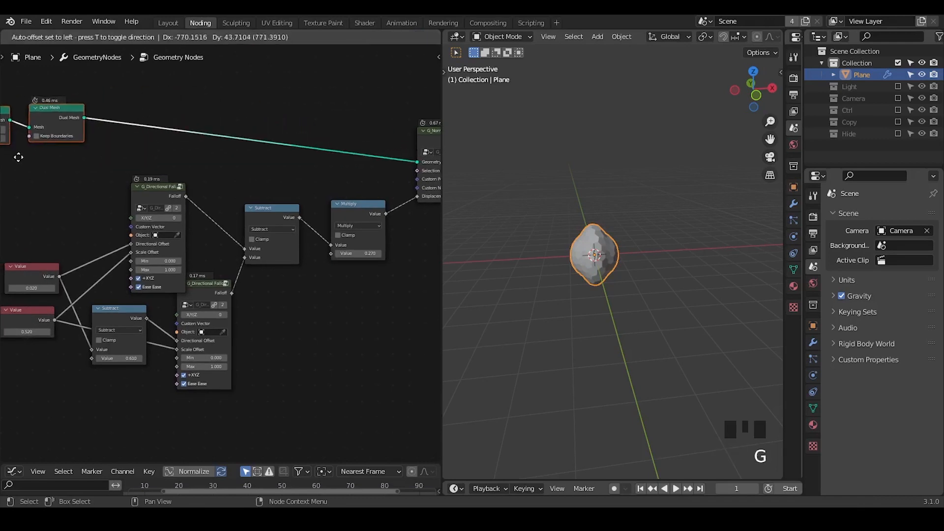
pyautogui.click(21, 177)
# Step: Add a Position node between the Dual Mesh node and the upper Value node, beside the upper directional falloff
pyautogui.keyDown('ctrl'); pyautogui.moveTo(558, 253); pyautogui.dragTo(449, 184, button='middle'); pyautogui.keyUp('ctrl')
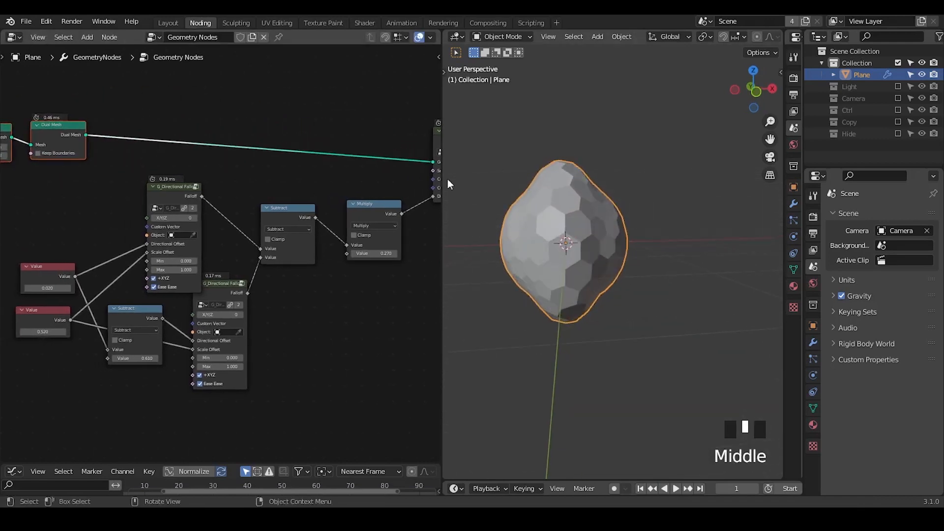
pyautogui.keyDown('ctrl'); pyautogui.moveTo(197, 292); pyautogui.dragTo(196, 265, button='middle'); pyautogui.keyUp('ctrl')
pyautogui.moveTo(40, 177); pyautogui.dragTo(162, 172, button='middle')
pyautogui.hotkey('ctrl', 'a')
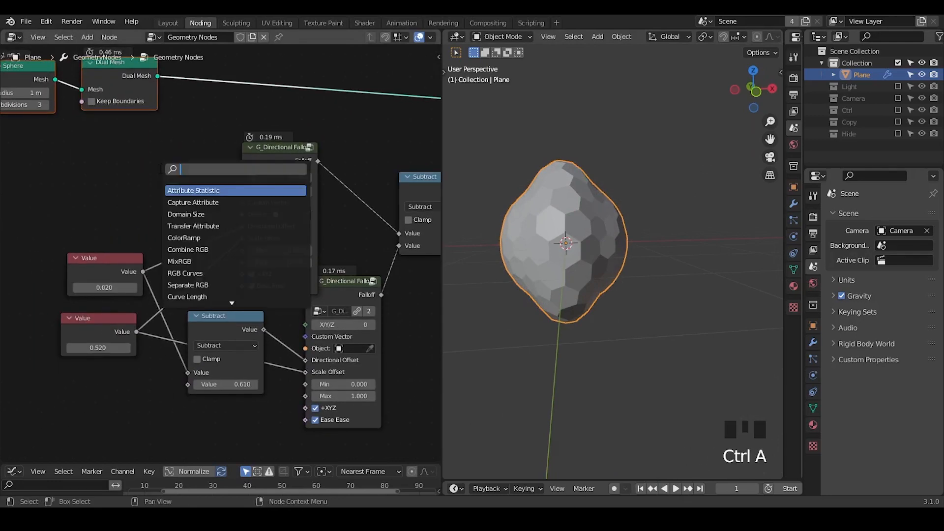
pyautogui.write('posi')
pyautogui.press('Return')
pyautogui.click(146, 173)
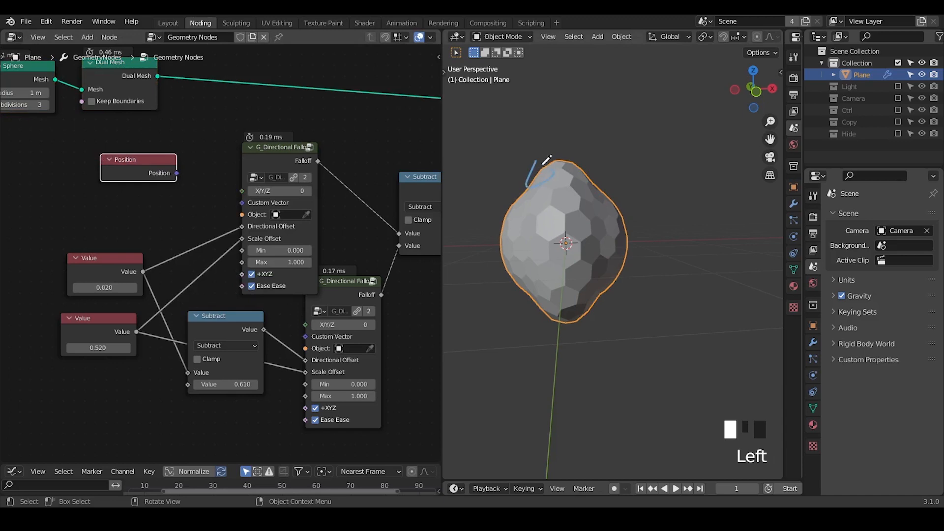
# Step: Insert a G_Attribute Mesh Info node on the link after Dual Mesh, with Split Edge enabled
pyautogui.moveTo(243, 193); pyautogui.dragTo(210, 257, button='middle')
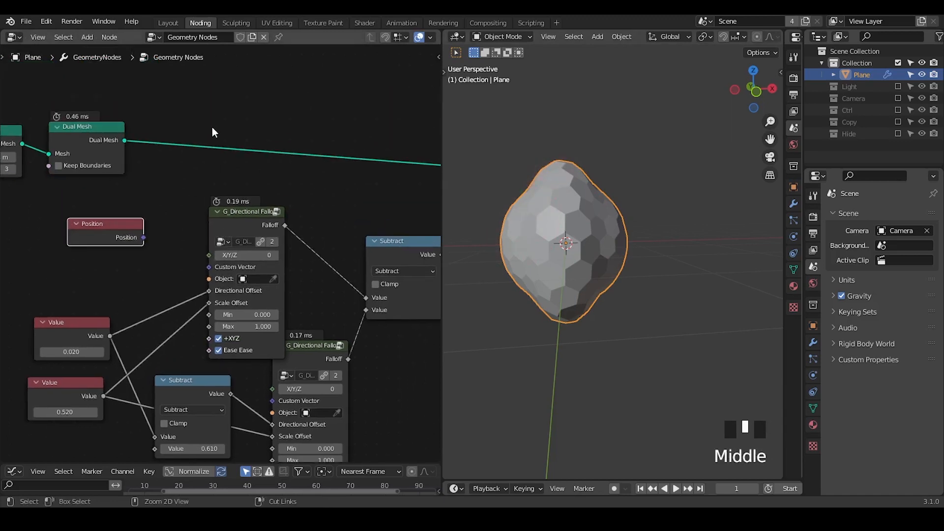
pyautogui.hotkey('ctrl', 'a')
pyautogui.write('attri')
pyautogui.write(' mesh')
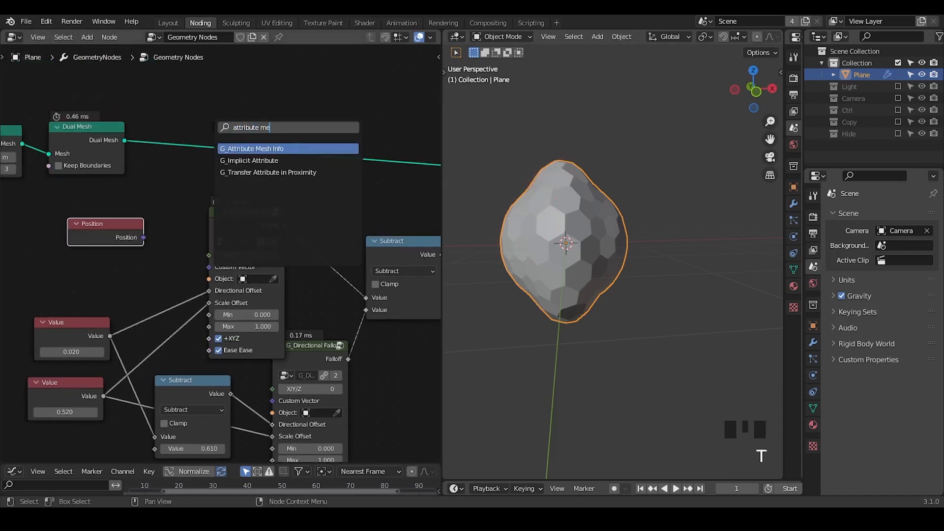
pyautogui.press('Return')
pyautogui.click(181, 85)
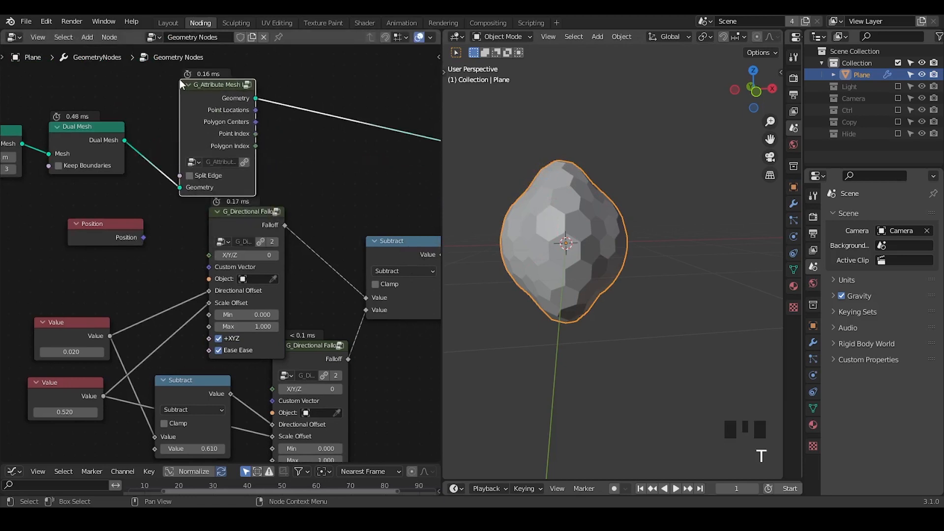
pyautogui.click(202, 180)
pyautogui.moveTo(209, 189); pyautogui.dragTo(211, 161)
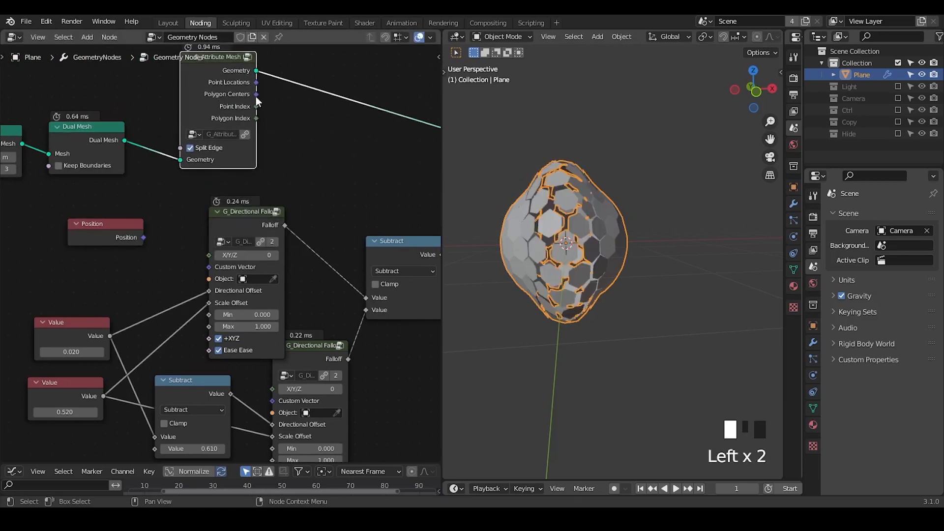
# Step: Add a Capture Attribute node near the mesh info node and set its domain to Face
pyautogui.hotkey('ctrl', 'a')
pyautogui.write('capt')
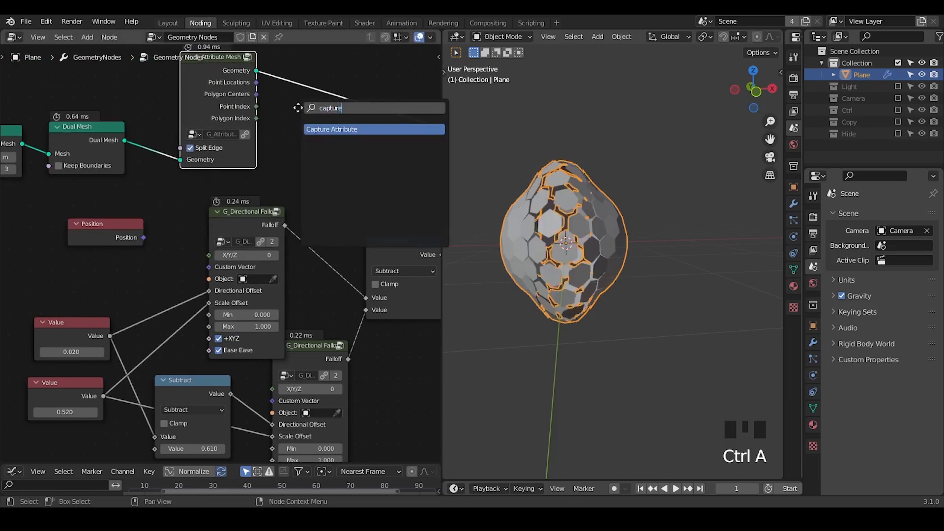
pyautogui.press('Return')
pyautogui.click(323, 124)
pyautogui.click(356, 186)
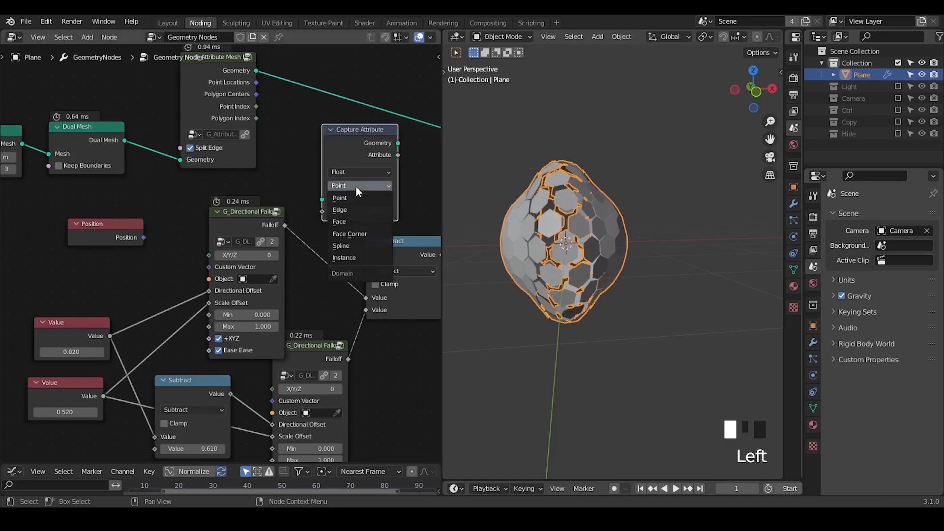
pyautogui.click(359, 220)
# Step: Connect the mesh info node's Polygon Centers output to the Custom Vector input of both directional falloff nodes
pyautogui.moveTo(256, 94); pyautogui.dragTo(262, 131)
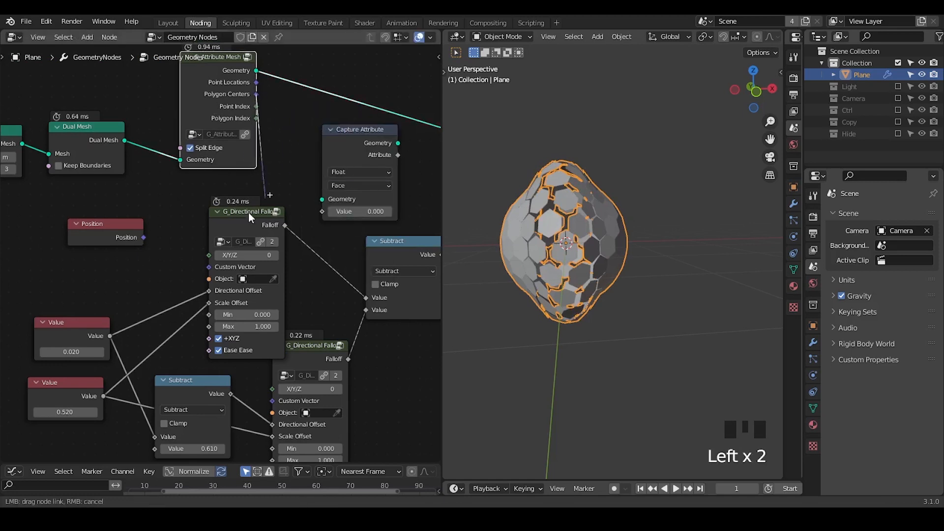
pyautogui.moveTo(208, 267); pyautogui.dragTo(208, 267)
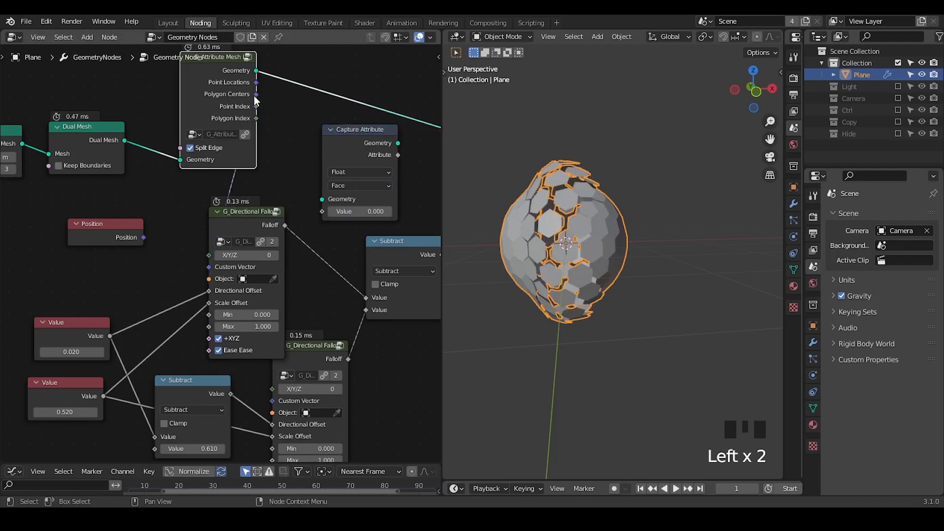
pyautogui.moveTo(255, 94); pyautogui.dragTo(271, 400)
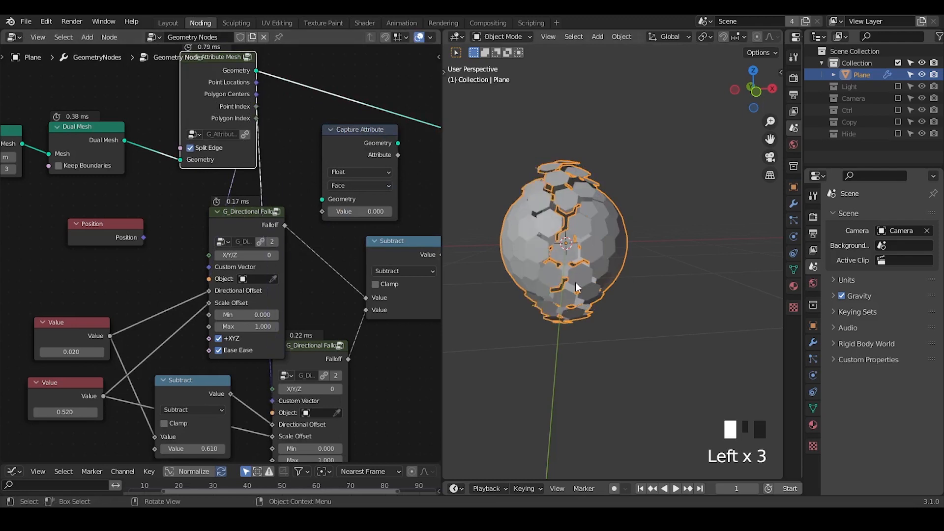
# Step: Delete the unused Capture Attribute node
pyautogui.moveTo(575, 282); pyautogui.dragTo(582, 280, button='middle')
pyautogui.click(350, 139)
pyautogui.press('x')
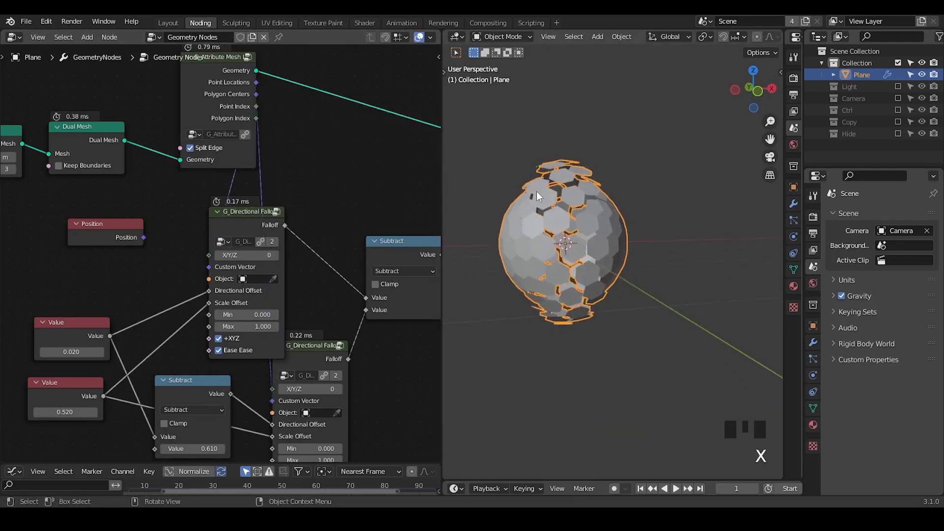
# Step: Draw an annotation arrow pointing upward from the top of the mesh in the viewport
pyautogui.moveTo(559, 211); pyautogui.dragTo(554, 224, button='middle')
pyautogui.press('d')
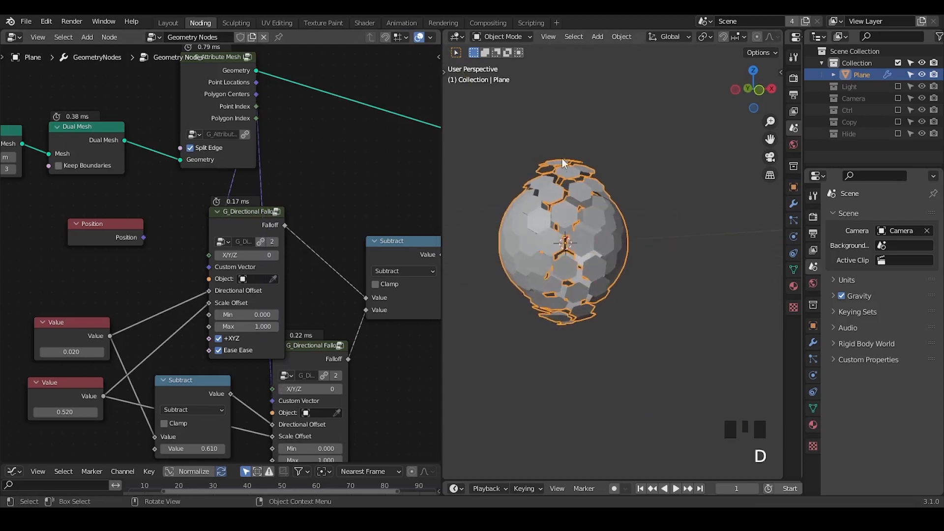
pyautogui.moveTo(555, 158)
pyautogui.mouseDown()
pyautogui.moveTo(553, 102)
pyautogui.moveTo(585, 123)
pyautogui.mouseUp()
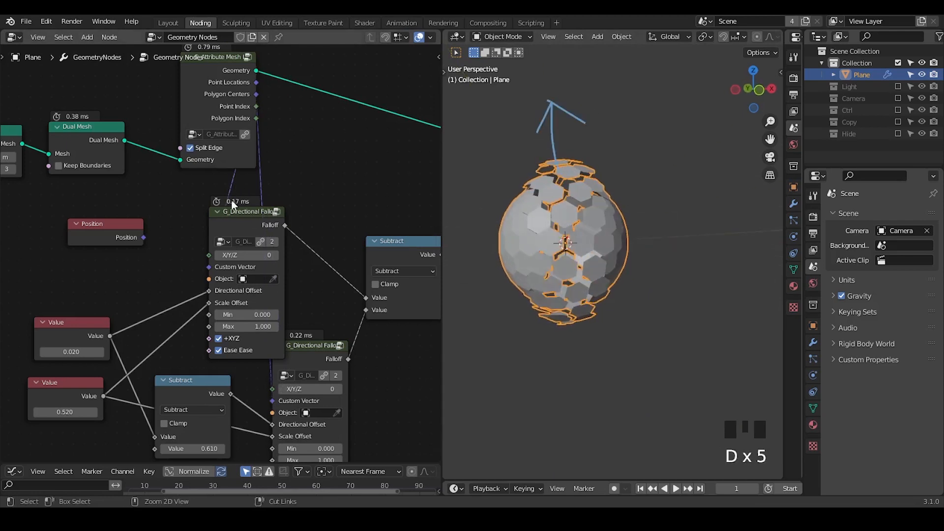
# Step: Hide the unused sockets of the G_Attribute Mesh Info node
pyautogui.moveTo(274, 199)
pyautogui.keyDown('ctrl'); pyautogui.mouseDown(button='middle')
pyautogui.moveTo(231, 177)
pyautogui.moveTo(270, 170)
pyautogui.moveTo(272, 158)
pyautogui.mouseUp(button='middle'); pyautogui.keyUp('ctrl')
pyautogui.click(289, 129)
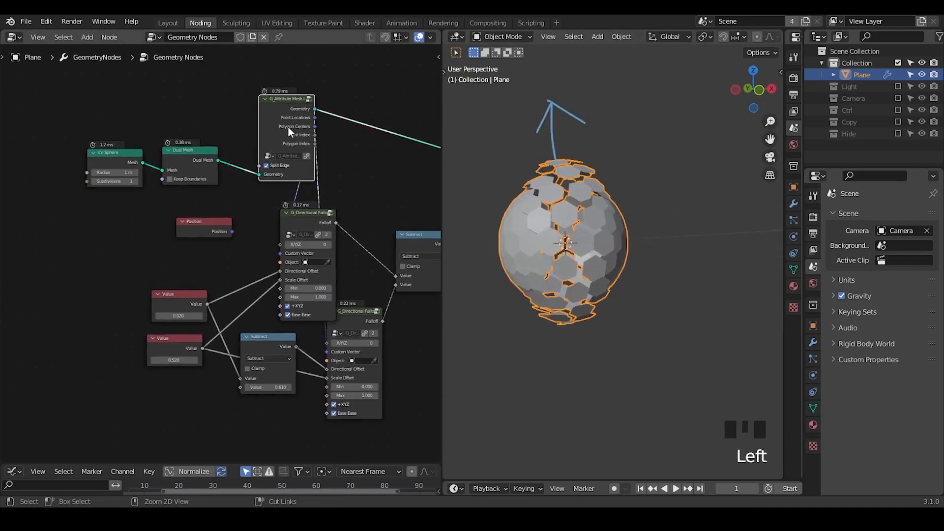
pyautogui.hotkey('ctrl', 'h')
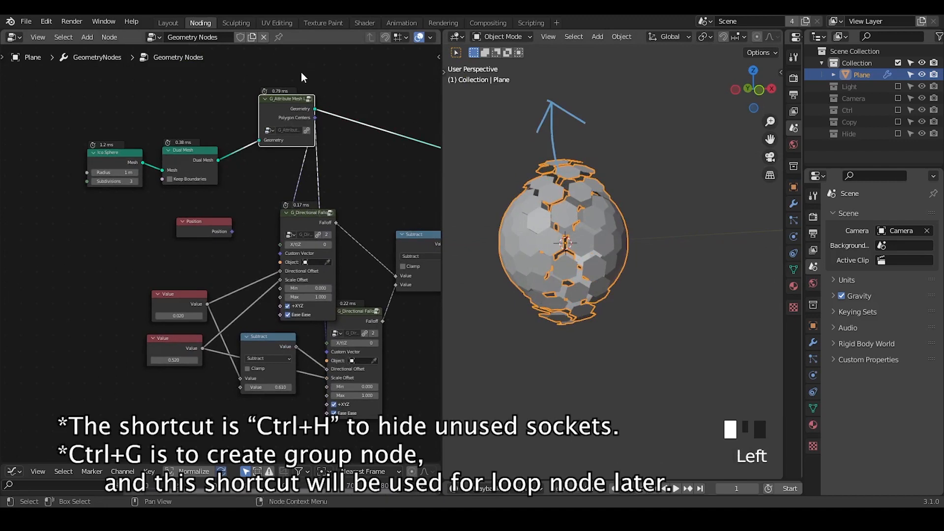
# Step: Move the Ice Sphere, Dual Mesh and G_Attribute Mesh Info nodes together, closer to the Position node
pyautogui.moveTo(301, 72); pyautogui.dragTo(125, 178)
pyautogui.press('g')
pyautogui.click(195, 184)
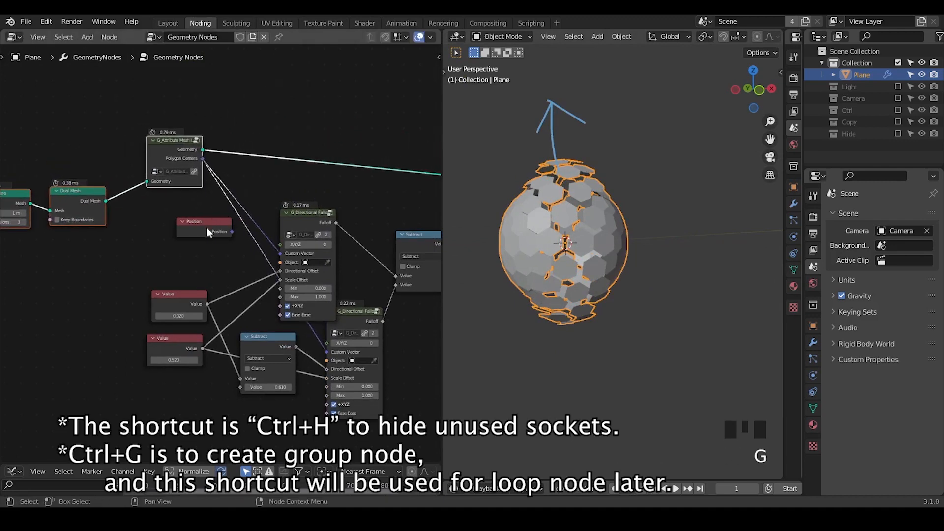
# Step: Delete the Position node and move the G_Attribute Mesh Info node down beside the Dual Mesh node
pyautogui.click(209, 232)
pyautogui.press('x')
pyautogui.moveTo(180, 149); pyautogui.dragTo(158, 180)
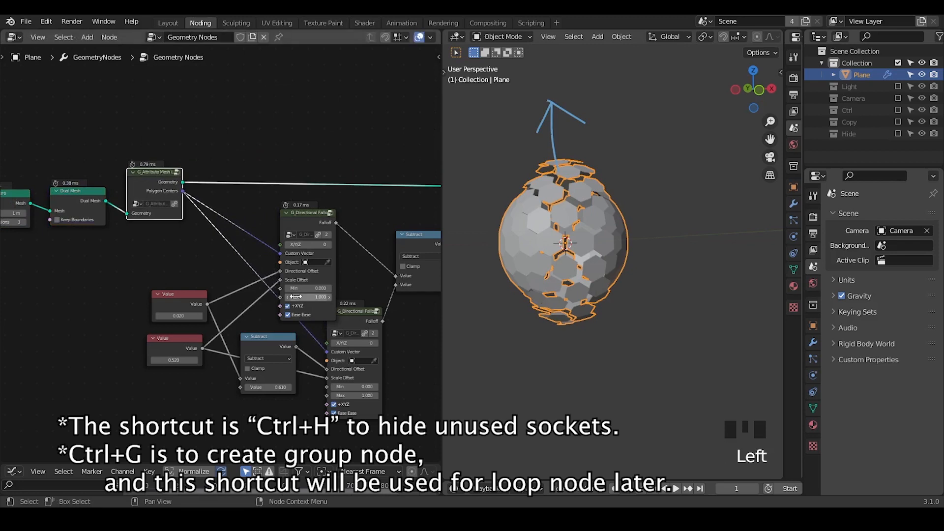
# Step: Insert a reroute on the Polygon Centers links that feed the two G_Directional Falloff nodes
pyautogui.moveTo(294, 297); pyautogui.dragTo(193, 270, button='middle')
pyautogui.moveTo(345, 107); pyautogui.dragTo(102, 380)
pyautogui.moveTo(101, 355); pyautogui.dragTo(162, 344, button='middle')
pyautogui.keyDown('shift'); pyautogui.moveTo(149, 241); pyautogui.dragTo(53, 312); pyautogui.keyUp('shift')
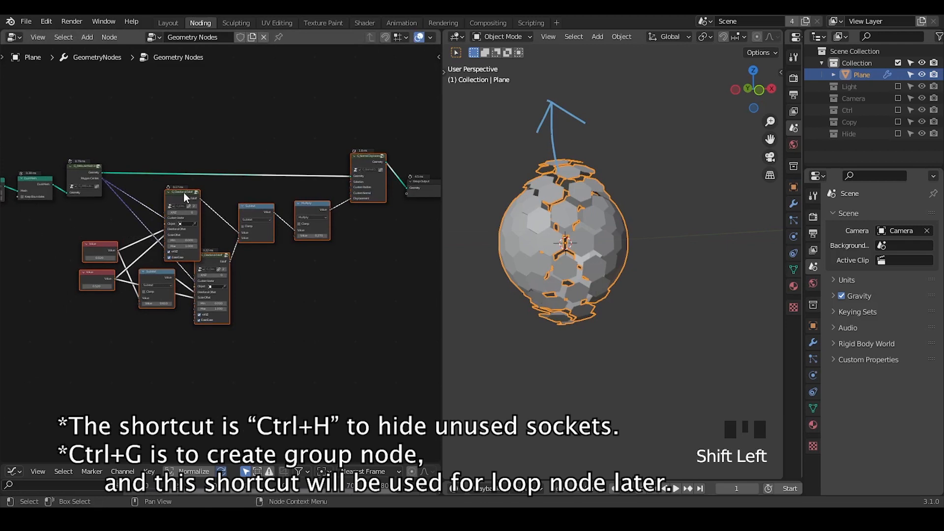
pyautogui.keyDown('shift'); pyautogui.moveTo(146, 194); pyautogui.dragTo(132, 223, button='right'); pyautogui.keyUp('shift')
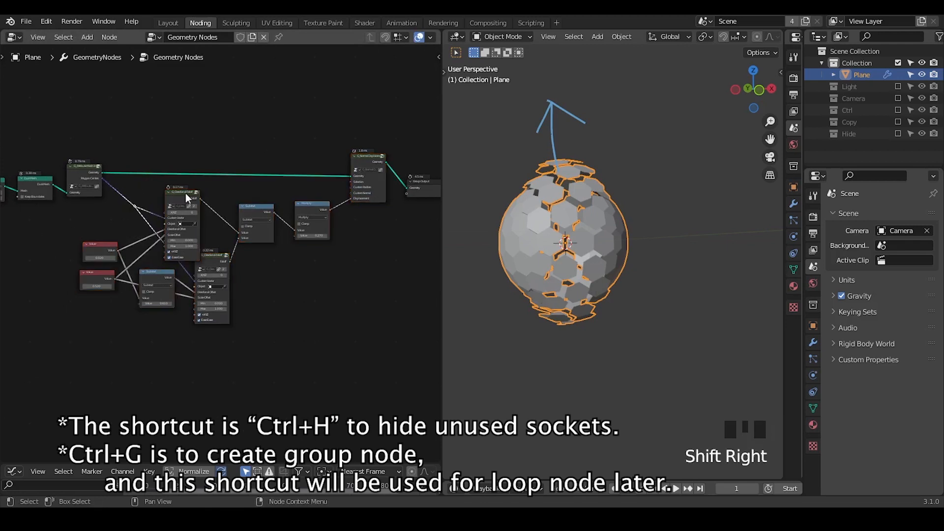
# Step: Group the reroute, value, falloff, math and normal displacement nodes into one node group and return to the parent node tree
pyautogui.moveTo(388, 116); pyautogui.dragTo(116, 356)
pyautogui.keyDown('shift'); pyautogui.moveTo(135, 220); pyautogui.dragTo(61, 313); pyautogui.keyUp('shift')
pyautogui.hotkey('ctrl', 'g')
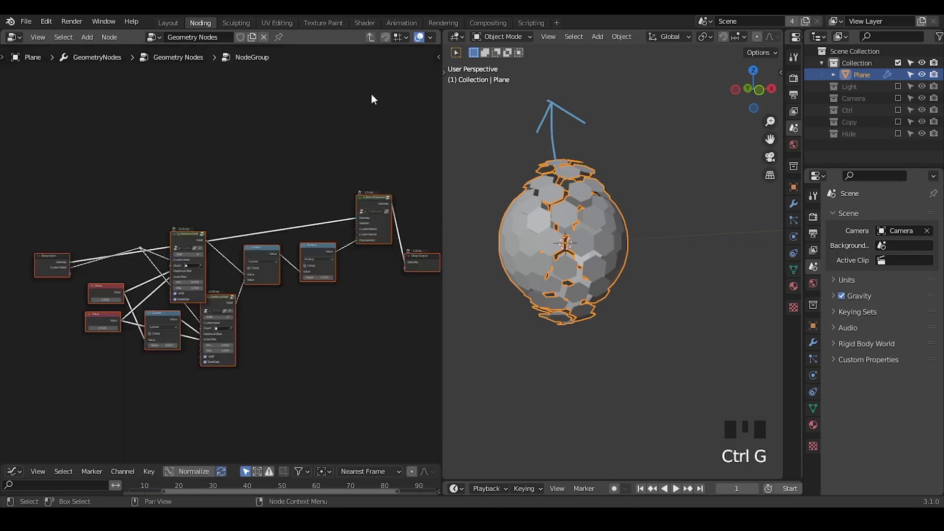
pyautogui.click(369, 38)
# Step: Rename the new node group as Animation Unit
pyautogui.keyDown('ctrl'); pyautogui.moveTo(276, 153); pyautogui.dragTo(248, 244, button='middle'); pyautogui.keyUp('ctrl')
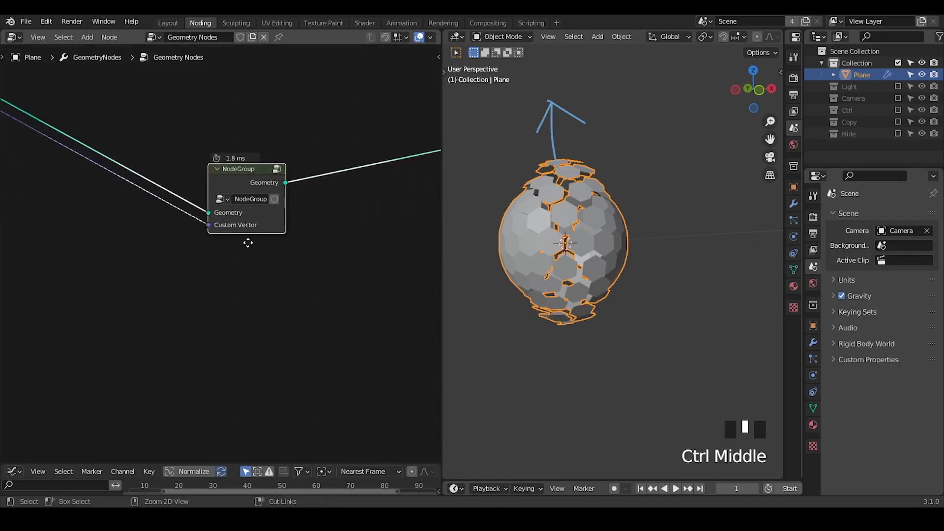
pyautogui.click(248, 198)
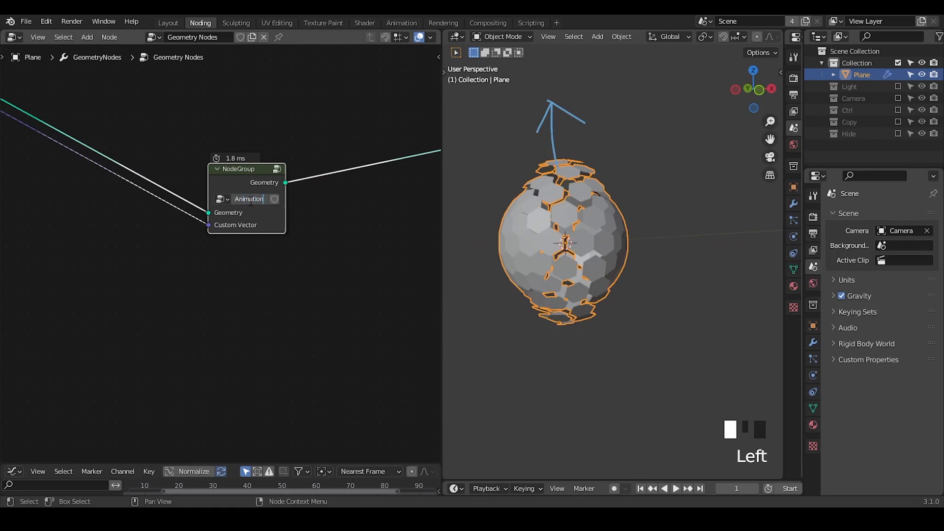
pyautogui.keyDown('ctrl'); pyautogui.moveTo(251, 206); pyautogui.dragTo(248, 186, button='middle'); pyautogui.keyUp('ctrl')
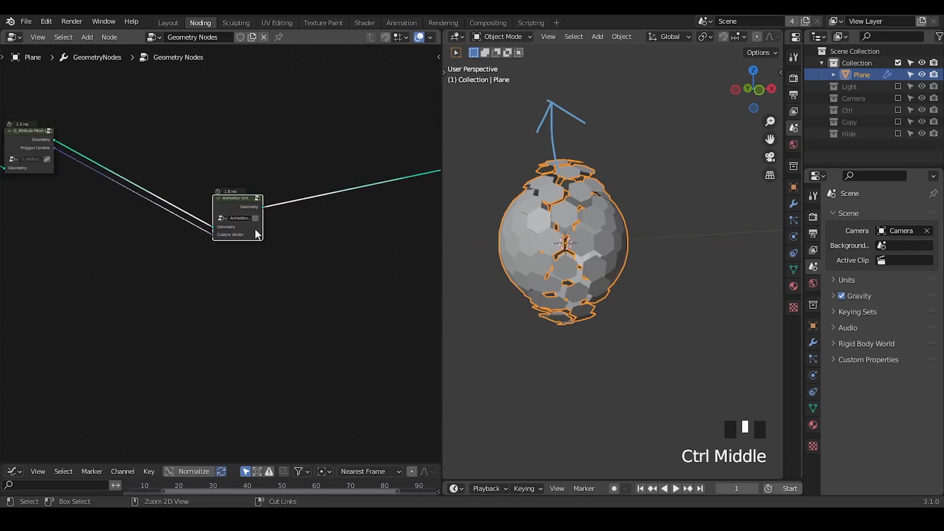
# Step: Move the Animation Unit node directly beside the G_Attribute Mesh Info node to tidy the chain
pyautogui.moveTo(232, 195); pyautogui.dragTo(116, 129)
pyautogui.moveTo(137, 190); pyautogui.dragTo(279, 235, button='middle')
pyautogui.moveTo(248, 106); pyautogui.dragTo(6, 290)
pyautogui.click(265, 238)
pyautogui.keyDown('ctrl'); pyautogui.moveTo(275, 266); pyautogui.dragTo(270, 160, button='middle'); pyautogui.keyUp('ctrl')
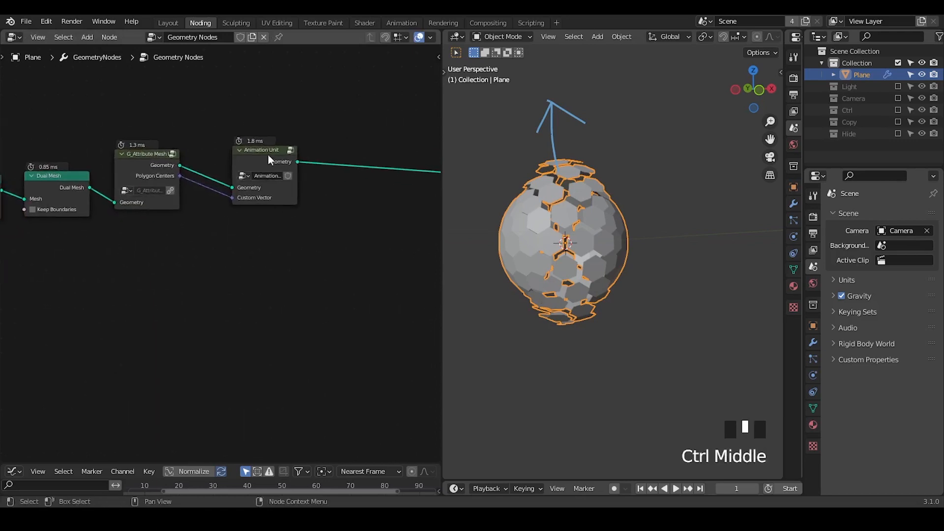
pyautogui.moveTo(270, 160); pyautogui.dragTo(249, 164)
# Step: Duplicate the Animation Unit node seven times, cascading the copies diagonally below the original
pyautogui.hotkey('shift', 'd')
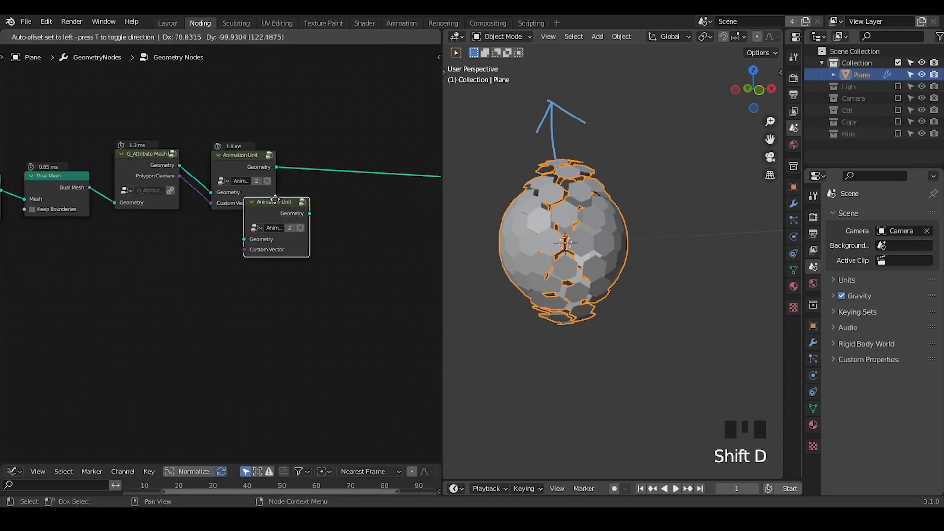
pyautogui.click(268, 197)
pyautogui.hotkey('shift', 'd')
pyautogui.click(289, 222)
pyautogui.hotkey('shift', 'd')
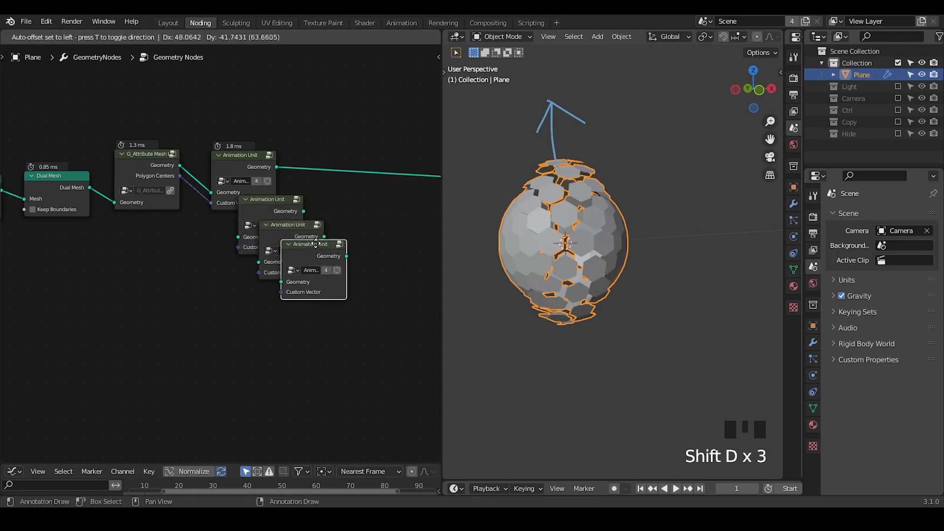
pyautogui.click(315, 244)
pyautogui.hotkey('shift', 'd')
pyautogui.click(344, 264)
pyautogui.hotkey('shift', 'd')
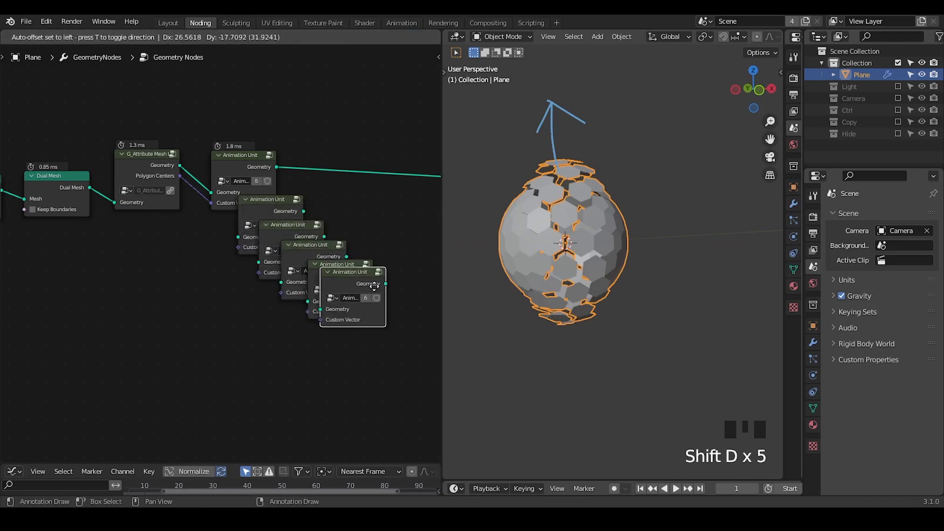
pyautogui.click(381, 292)
pyautogui.moveTo(381, 292); pyautogui.dragTo(260, 248, button='middle')
pyautogui.hotkey('shift', 'd')
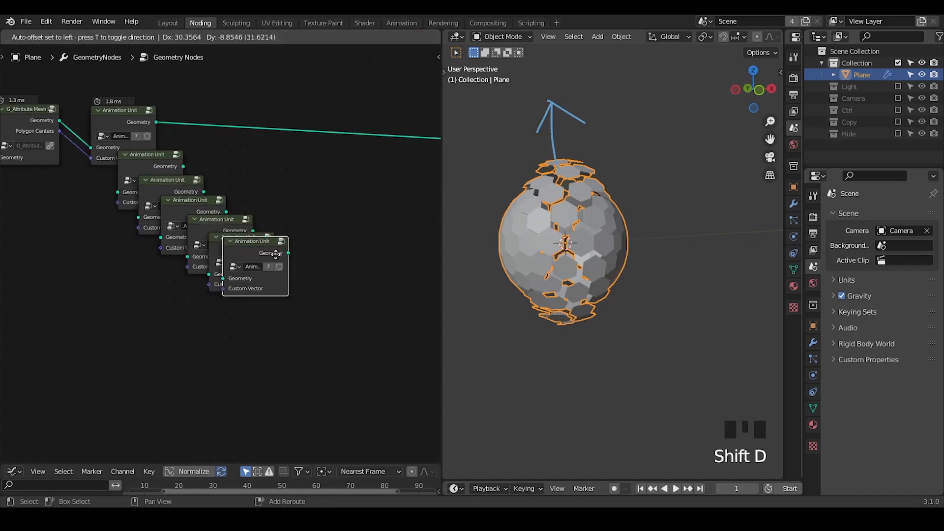
pyautogui.click(282, 268)
pyautogui.hotkey('shift', 'd')
pyautogui.click(298, 284)
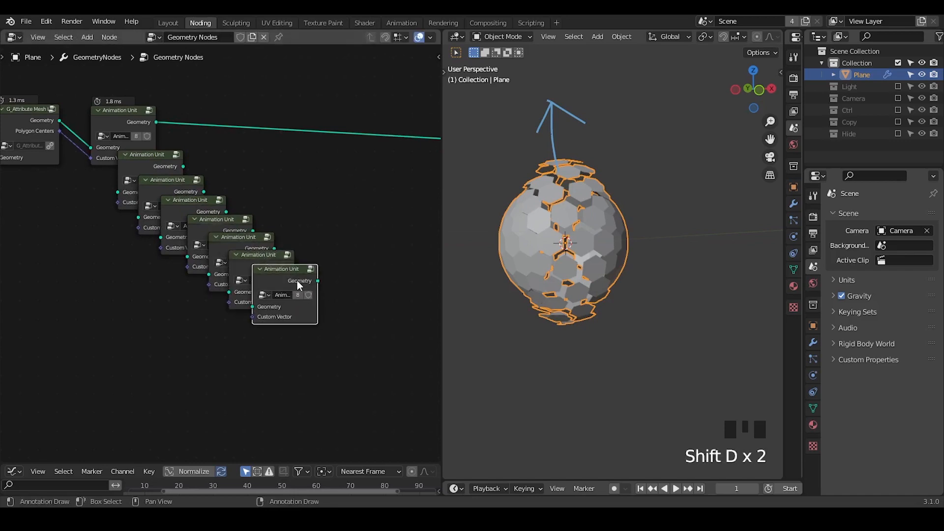
pyautogui.moveTo(333, 173); pyautogui.dragTo(152, 331)
# Step: Open the original Animation Unit group for editing and move its Group Input node up, level with the geometry link
pyautogui.click(117, 124)
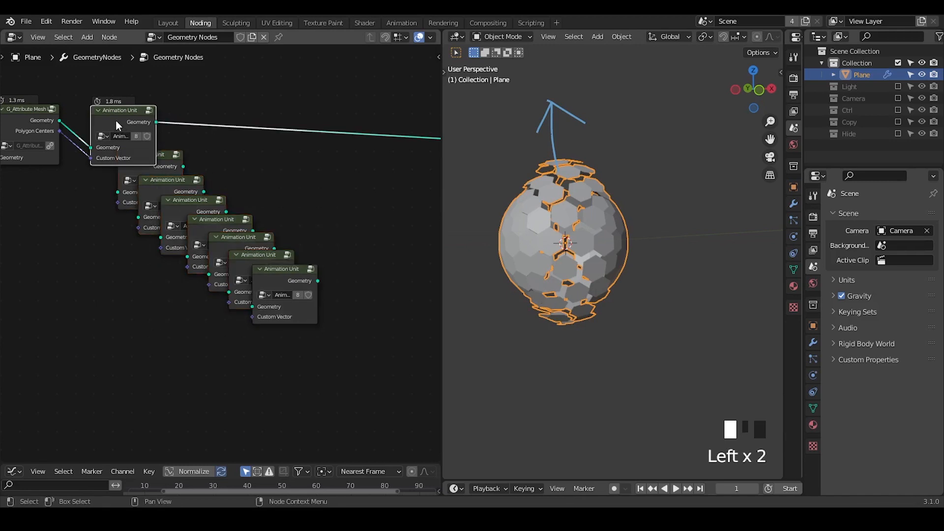
pyautogui.press('Tab')
pyautogui.moveTo(84, 262); pyautogui.dragTo(117, 227, button='middle')
pyautogui.click(78, 226)
pyautogui.moveTo(73, 241); pyautogui.dragTo(74, 161)
# Step: Widen the node editor and circle the Group Input's Geometry and Custom Vector outputs with a temporary annotation
pyautogui.moveTo(260, 175); pyautogui.dragTo(197, 193, button='middle')
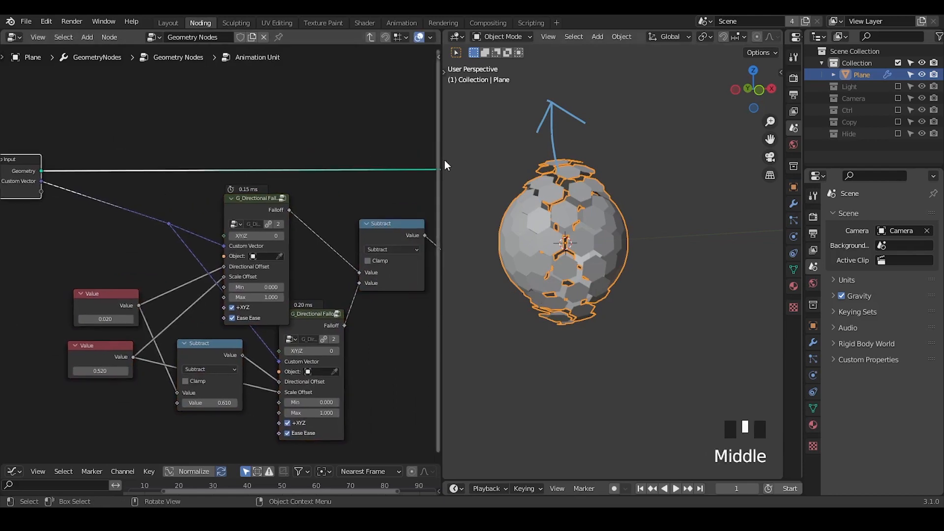
pyautogui.moveTo(464, 163); pyautogui.dragTo(614, 159)
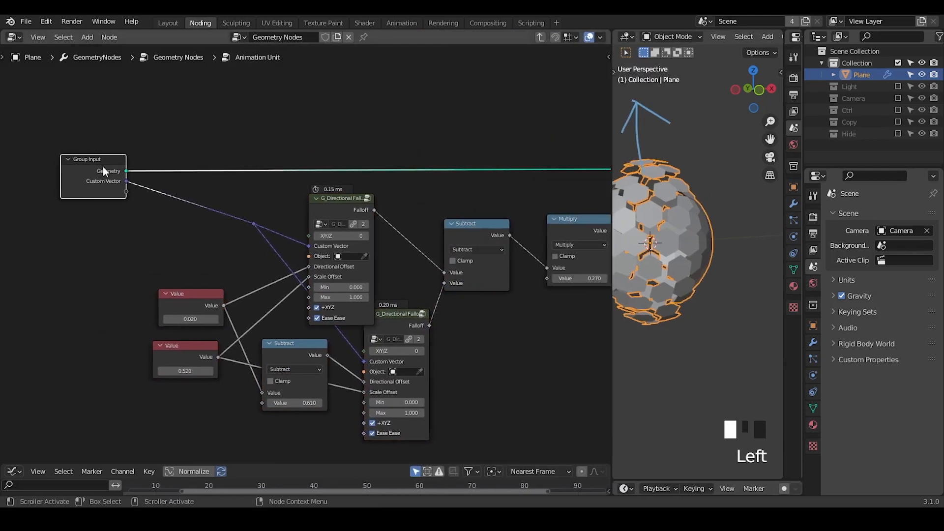
pyautogui.moveTo(90, 170); pyautogui.dragTo(100, 176)
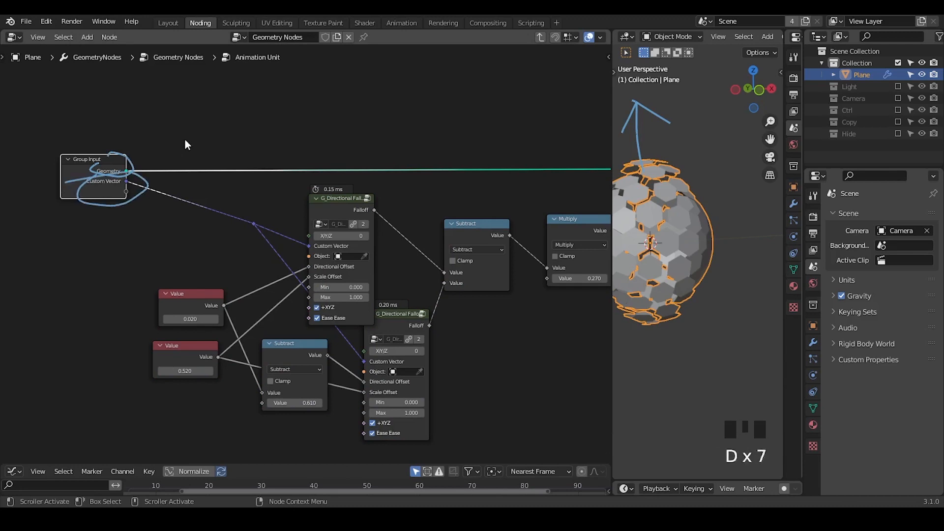
pyautogui.moveTo(177, 142); pyautogui.dragTo(180, 106, button='right')
# Step: Add a G_Loop Index node above the Group Input node, found by searching for "loop"
pyautogui.hotkey('ctrl', 'a')
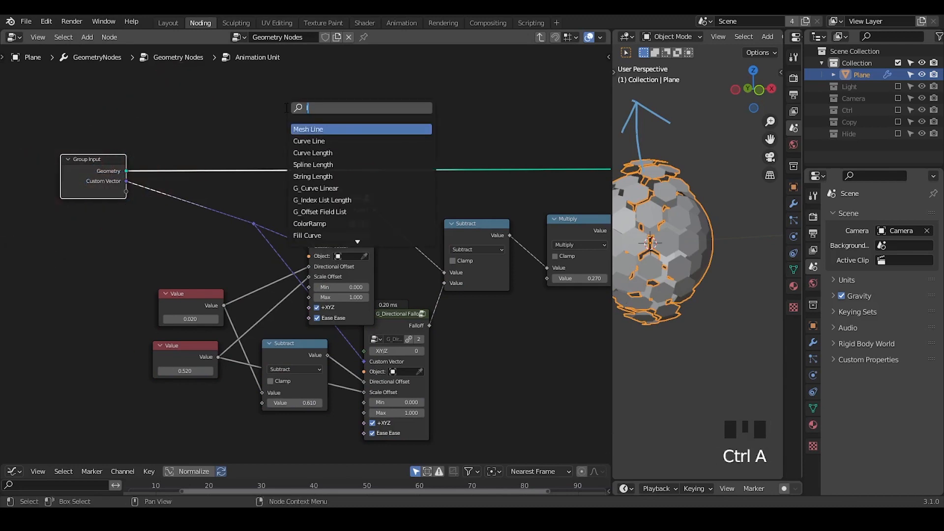
pyautogui.write('loop')
pyautogui.press('Return')
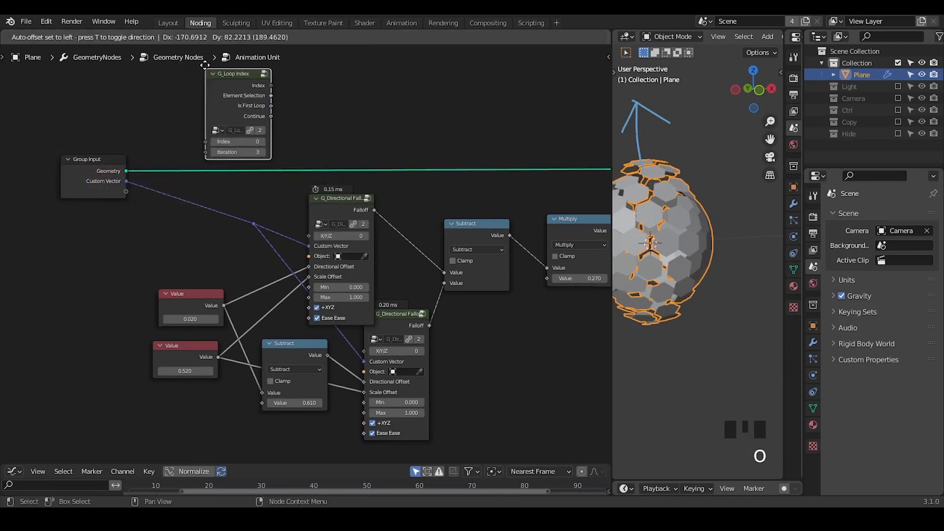
pyautogui.click(201, 81)
# Step: Expose the G_Loop Index node's Index input as a new socket on the Group Input node
pyautogui.moveTo(290, 216); pyautogui.dragTo(279, 225, button='middle')
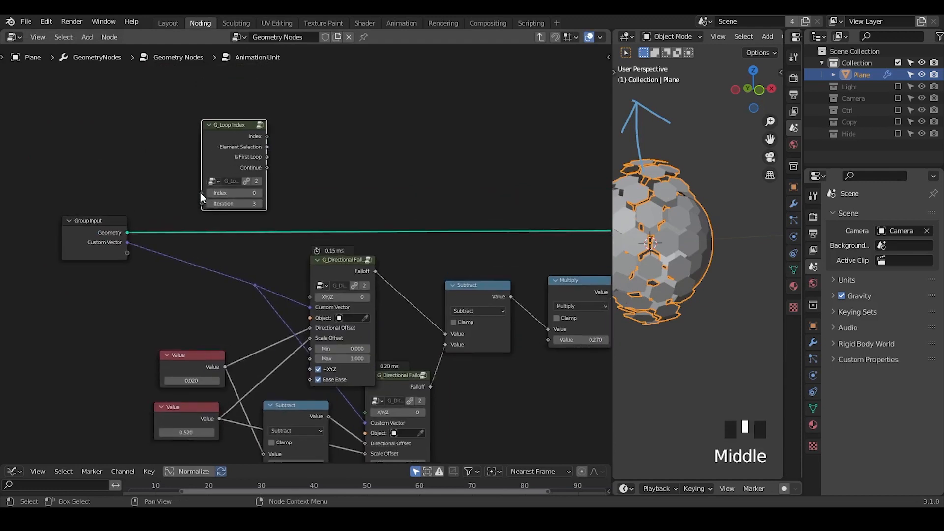
pyautogui.moveTo(201, 194); pyautogui.dragTo(127, 253)
pyautogui.keyDown('ctrl'); pyautogui.moveTo(188, 276); pyautogui.dragTo(199, 249, button='middle'); pyautogui.keyUp('ctrl')
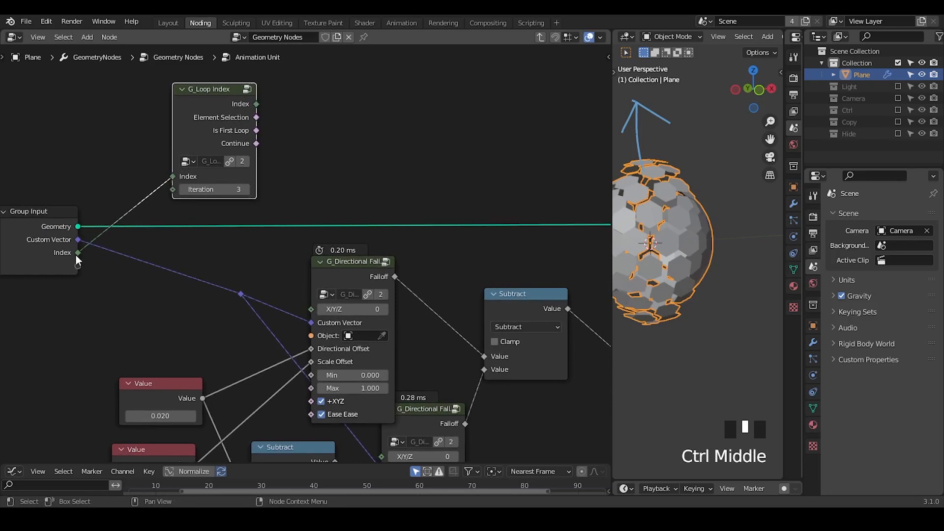
# Step: Connect the Group Input's Custom Vector and the G_Loop Index node's Index output to new Group Output sockets
pyautogui.moveTo(256, 103); pyautogui.dragTo(442, 118)
pyautogui.press('Escape')
pyautogui.moveTo(393, 138); pyautogui.dragTo(299, 217, button='middle')
pyautogui.keyDown('ctrl'); pyautogui.moveTo(299, 216); pyautogui.dragTo(248, 262, button='middle'); pyautogui.keyUp('ctrl')
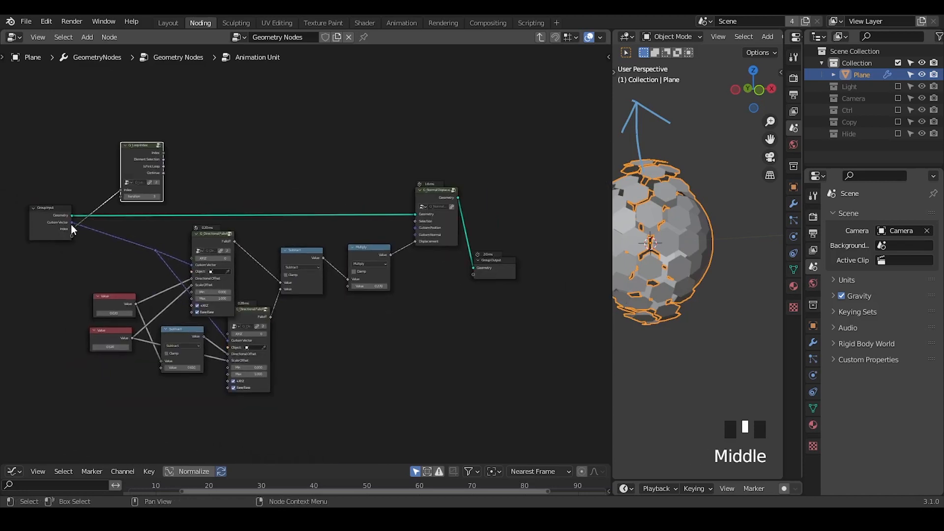
pyautogui.moveTo(72, 223); pyautogui.dragTo(473, 274)
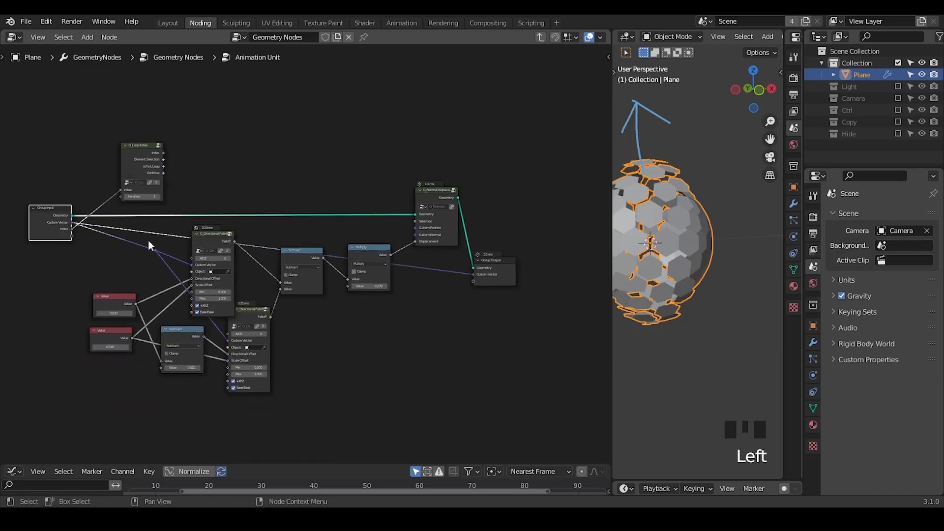
pyautogui.moveTo(140, 164); pyautogui.dragTo(473, 280)
# Step: Display the Animation Unit group's input and output socket lists in the sidebar to check their order
pyautogui.click(133, 156)
pyautogui.press('n')
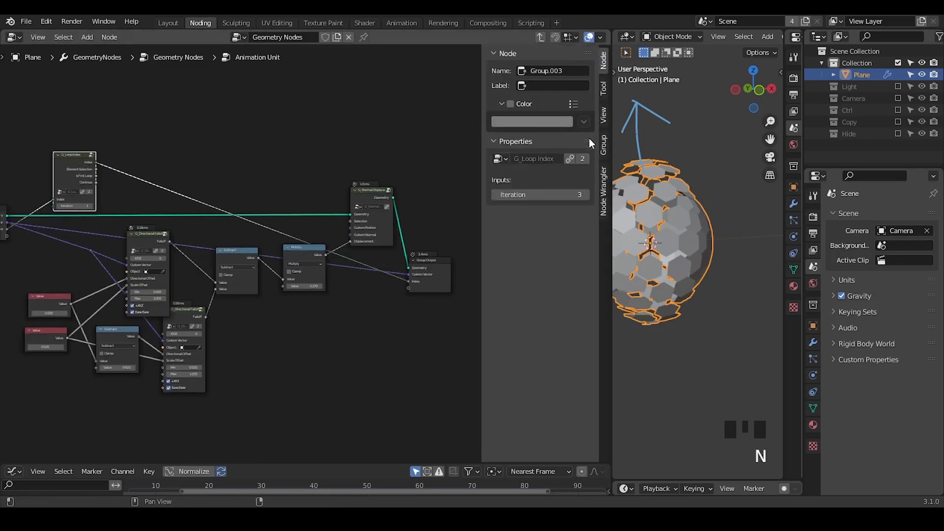
pyautogui.click(602, 149)
pyautogui.click(516, 74)
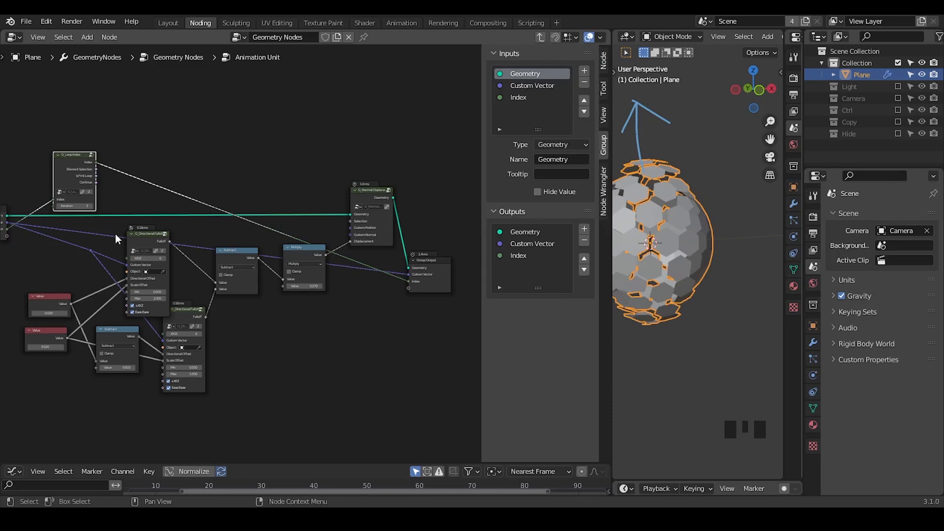
# Step: Move the G_Loop Index node down beside the Group Input node and hide its unused sockets
pyautogui.moveTo(115, 234); pyautogui.dragTo(153, 217, button='middle')
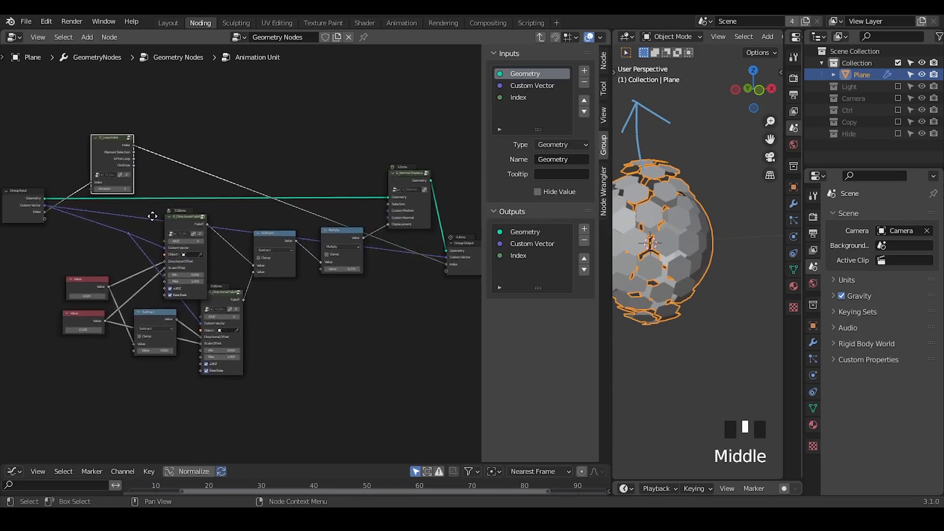
pyautogui.moveTo(107, 145); pyautogui.dragTo(94, 201)
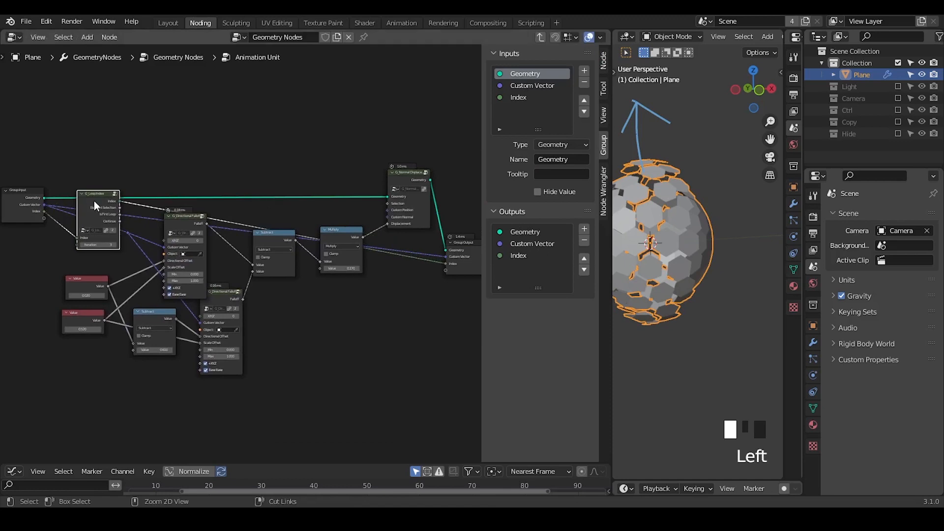
pyautogui.hotkey('ctrl', 'h')
pyautogui.keyDown('ctrl'); pyautogui.moveTo(95, 202); pyautogui.dragTo(318, 199, button='middle'); pyautogui.keyUp('ctrl')
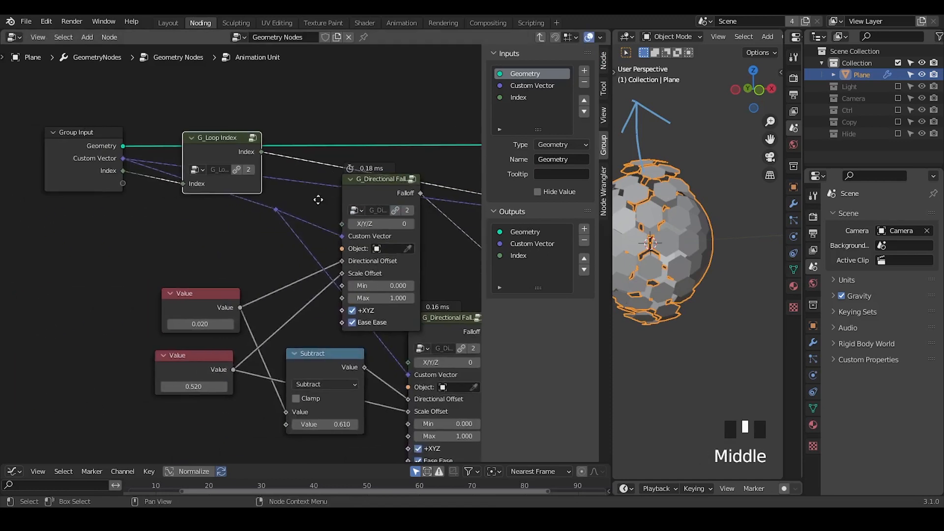
pyautogui.moveTo(221, 151); pyautogui.dragTo(220, 169)
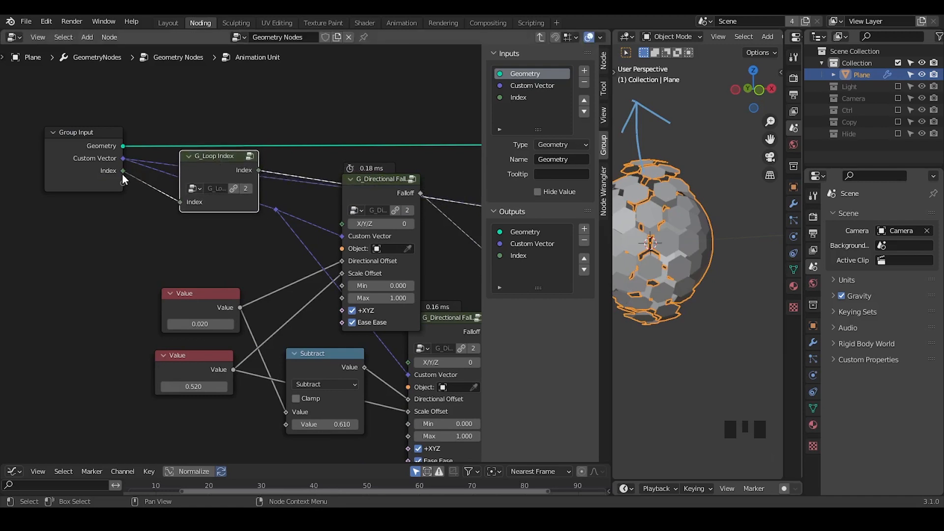
# Step: Add a Math node with the Add operation above the G_Loop Index node and set its second value to 1
pyautogui.moveTo(123, 172); pyautogui.dragTo(166, 193)
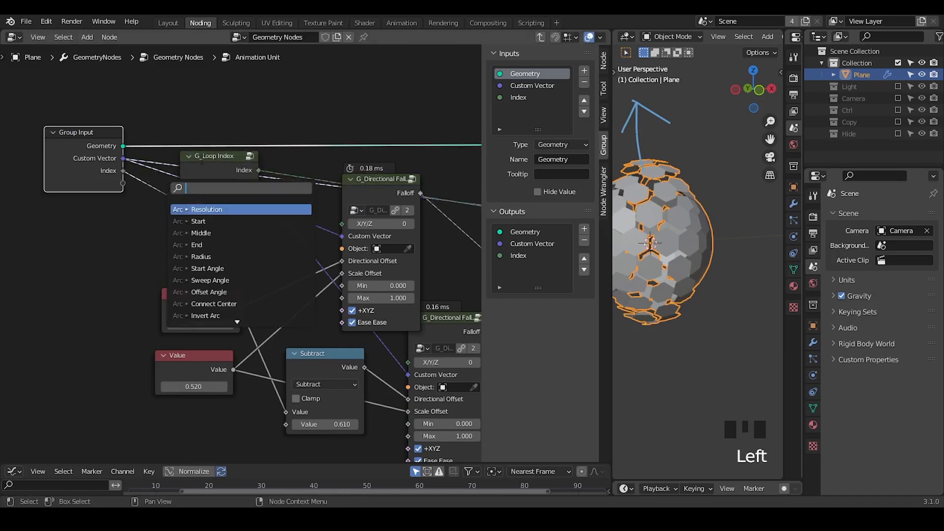
pyautogui.moveTo(246, 177); pyautogui.dragTo(244, 280, button='middle')
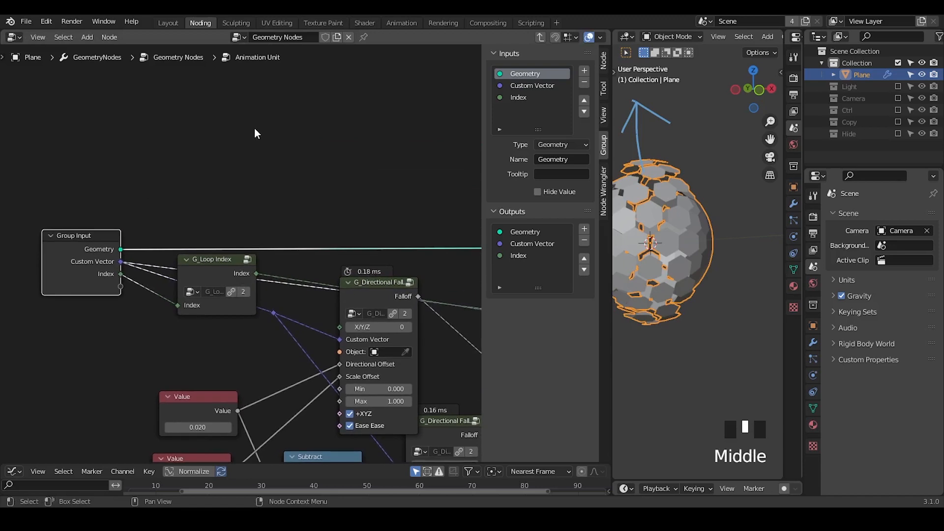
pyautogui.hotkey('ctrl', 'a')
pyautogui.write('math')
pyautogui.press('Return')
pyautogui.click(252, 118)
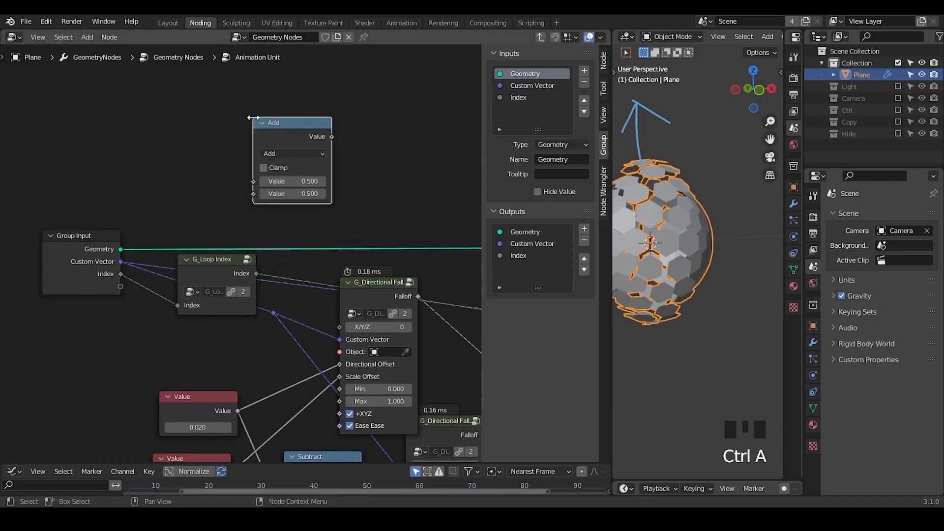
pyautogui.moveTo(309, 194); pyautogui.dragTo(364, 197)
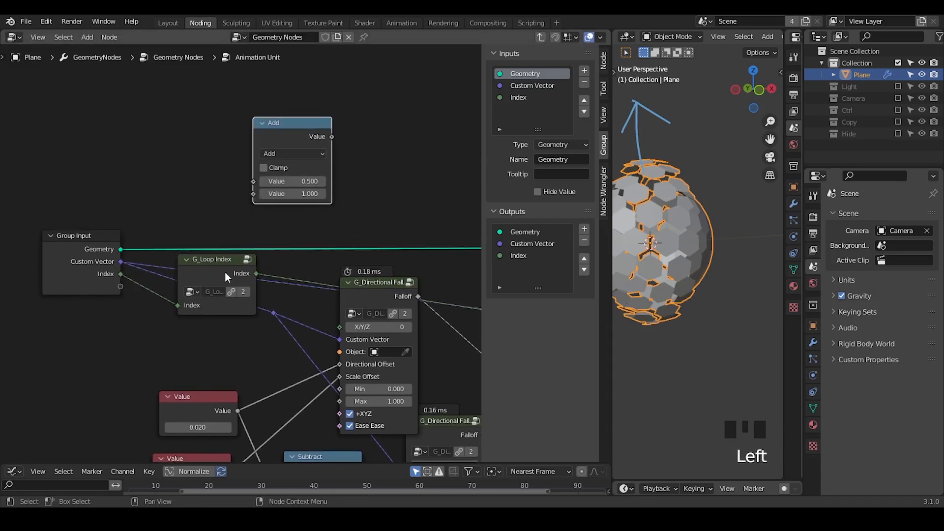
# Step: Return to the parent node tree and spread the first four Animation Unit nodes slightly apart in the cascade
pyautogui.click(539, 38)
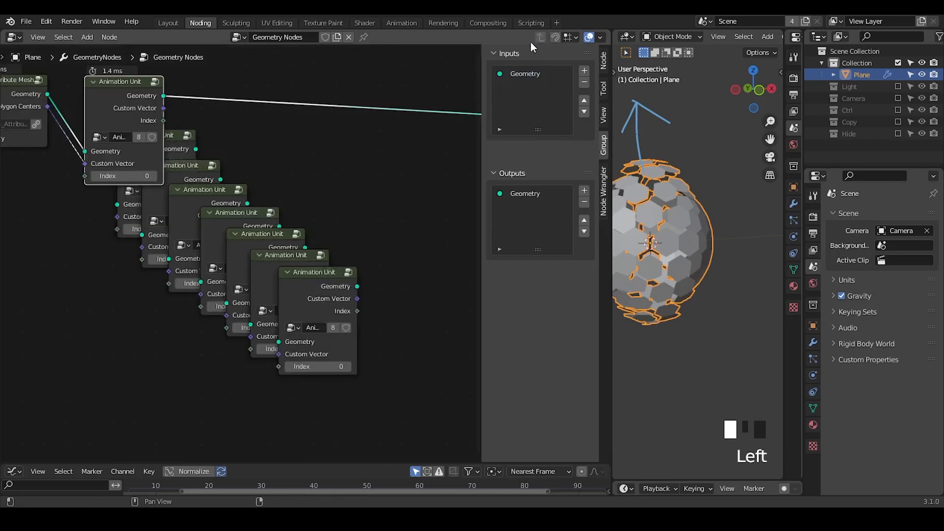
pyautogui.moveTo(126, 99); pyautogui.dragTo(123, 88)
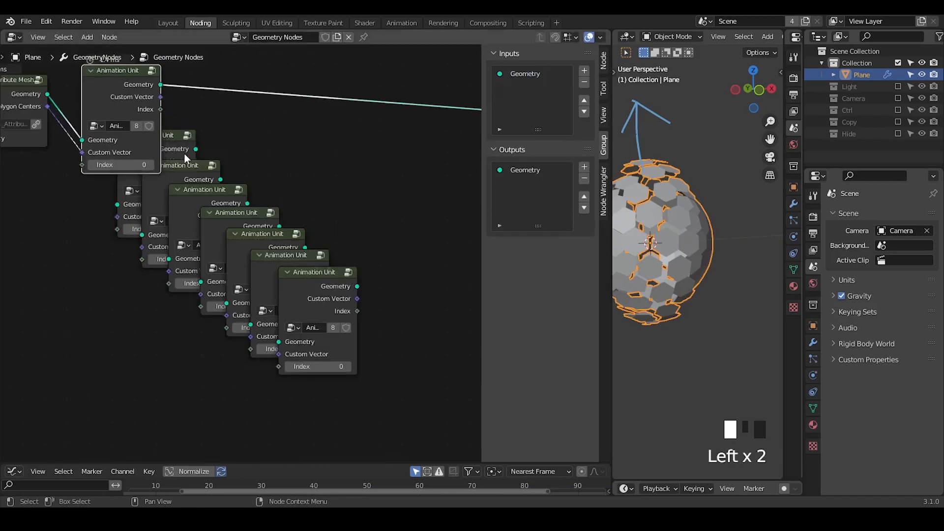
pyautogui.moveTo(170, 148)
pyautogui.mouseDown()
pyautogui.moveTo(195, 129)
pyautogui.moveTo(172, 140)
pyautogui.mouseUp()
pyautogui.moveTo(196, 172); pyautogui.dragTo(202, 165)
pyautogui.moveTo(228, 197); pyautogui.dragTo(235, 189)
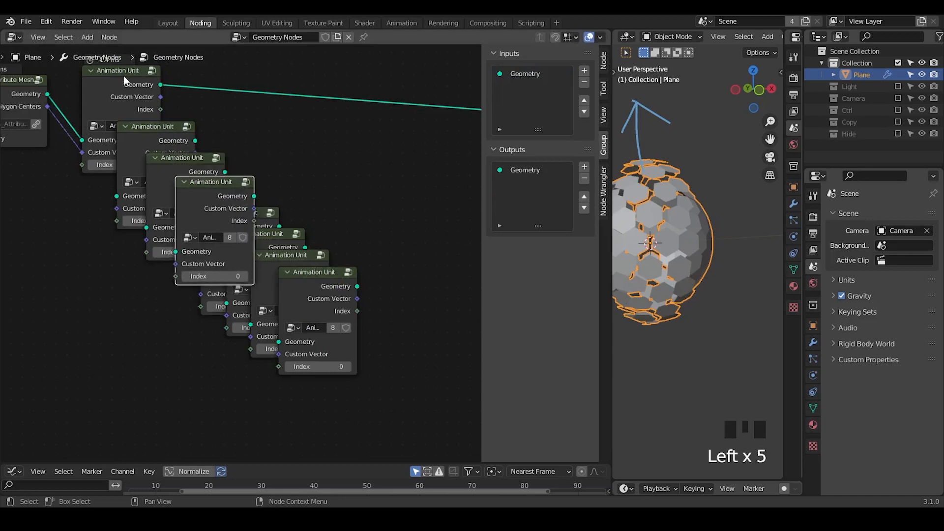
# Step: Examine the nodes and outputs inside the Animation Unit's G_Loop Index group and come back to the Animation Unit level
pyautogui.click(123, 76)
pyautogui.press('Tab')
pyautogui.click(202, 268)
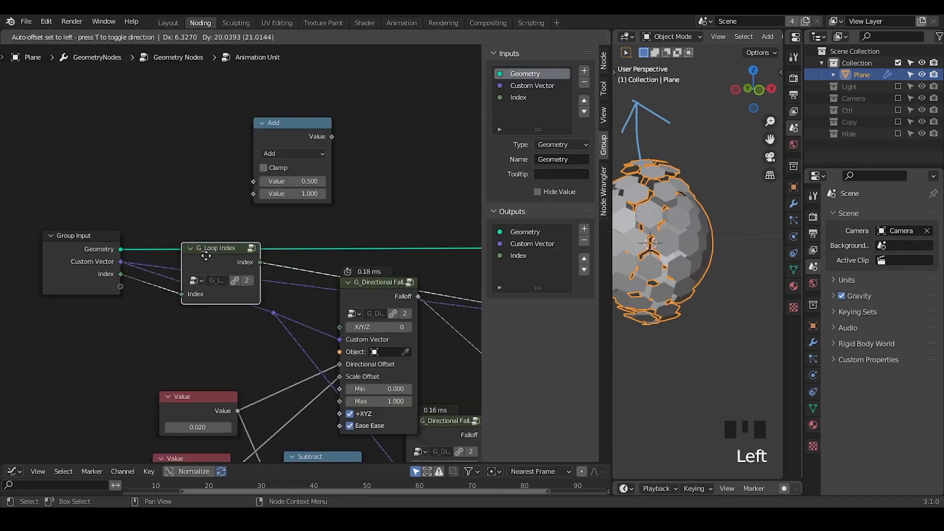
pyautogui.press('Tab')
pyautogui.click(129, 198)
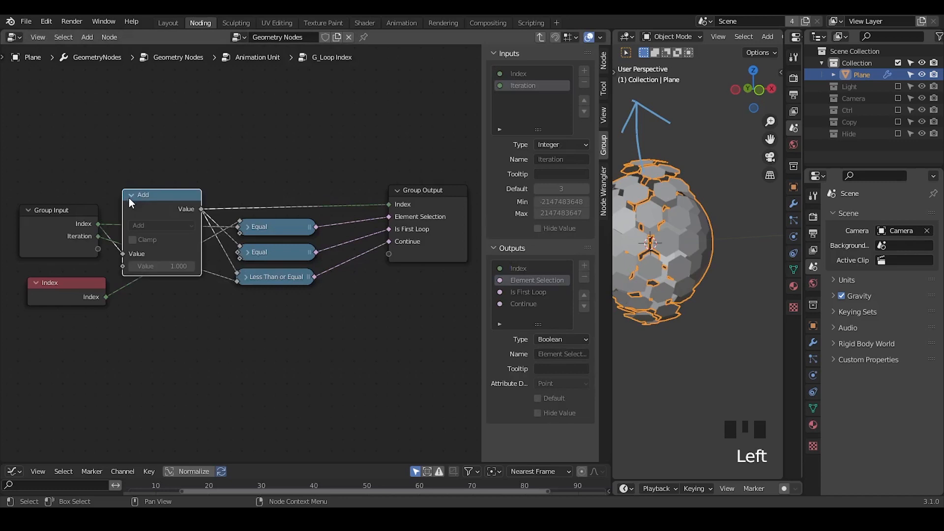
pyautogui.moveTo(371, 209)
pyautogui.mouseDown()
pyautogui.moveTo(403, 199)
pyautogui.moveTo(359, 214)
pyautogui.mouseUp()
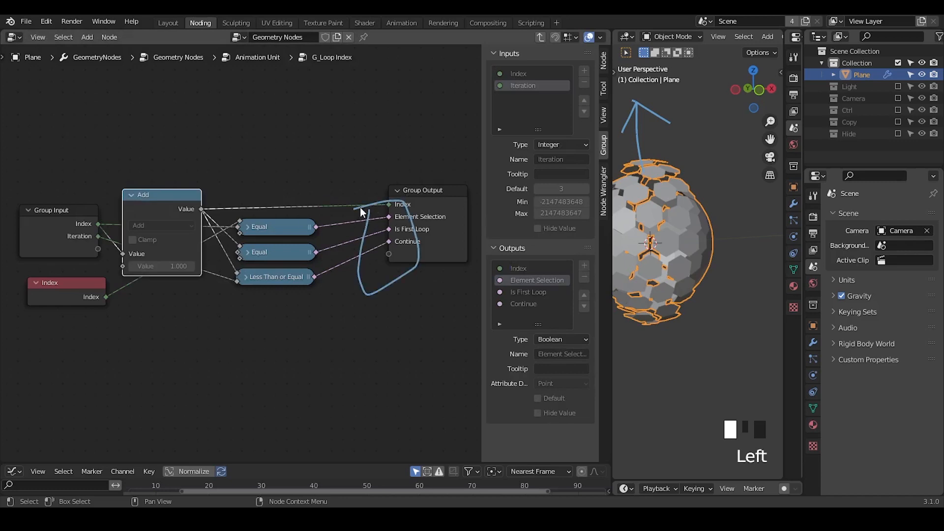
pyautogui.moveTo(359, 213); pyautogui.dragTo(317, 331, button='right')
pyautogui.press('d')
pyautogui.press('d')
pyautogui.press('d')
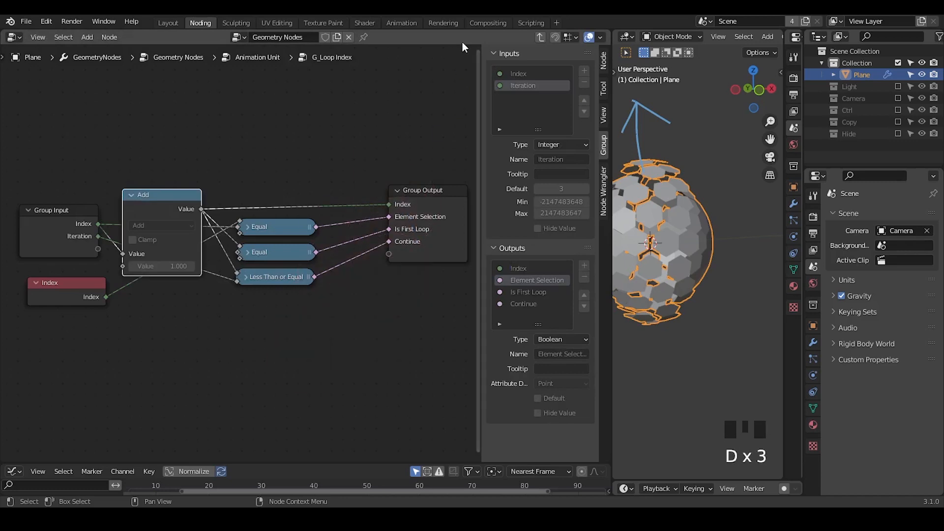
pyautogui.click(540, 37)
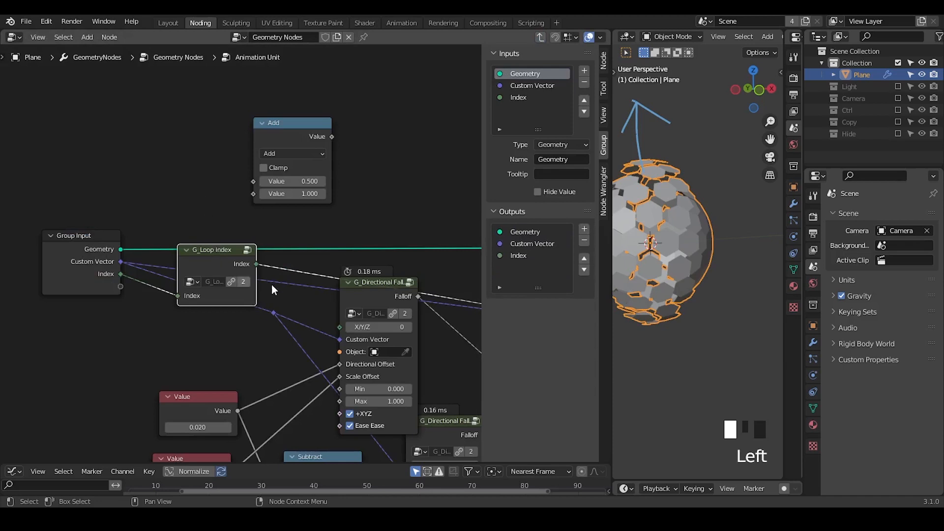
# Step: Hide the node editor sidebar and delete the unconnected Add node above the G_Loop Index node
pyautogui.press('n')
pyautogui.moveTo(295, 294); pyautogui.dragTo(162, 302, button='middle')
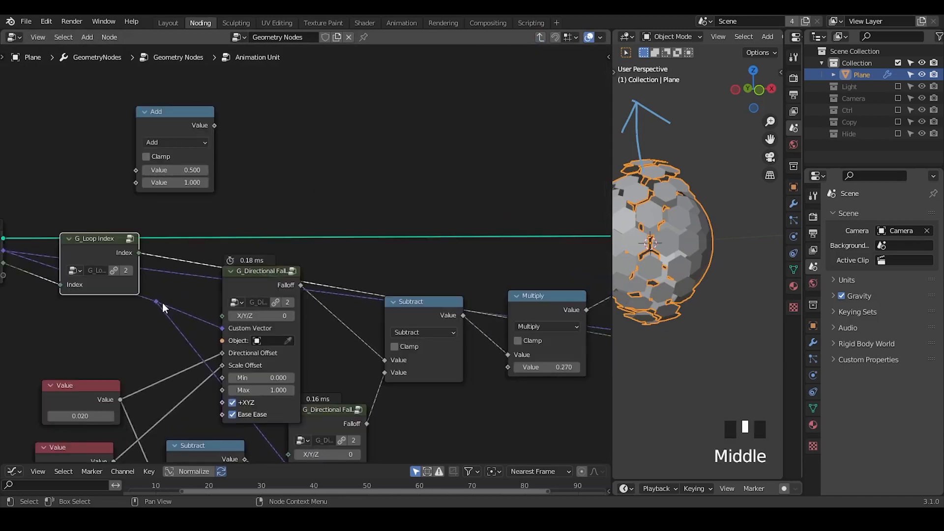
pyautogui.click(160, 124)
pyautogui.press('x')
pyautogui.keyDown('ctrl'); pyautogui.moveTo(246, 199); pyautogui.dragTo(268, 217, button='middle'); pyautogui.keyUp('ctrl')
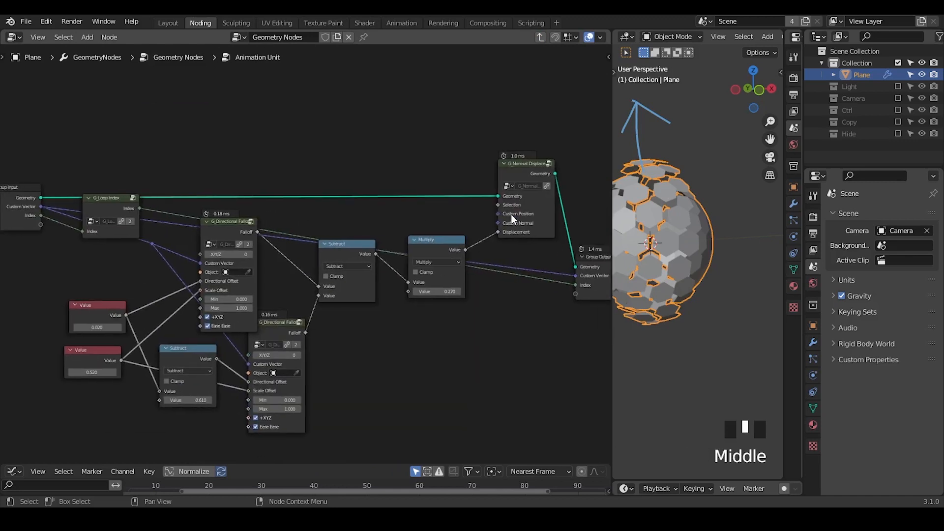
pyautogui.hotkey('shift', 'ctrl', 'alt', 'q')
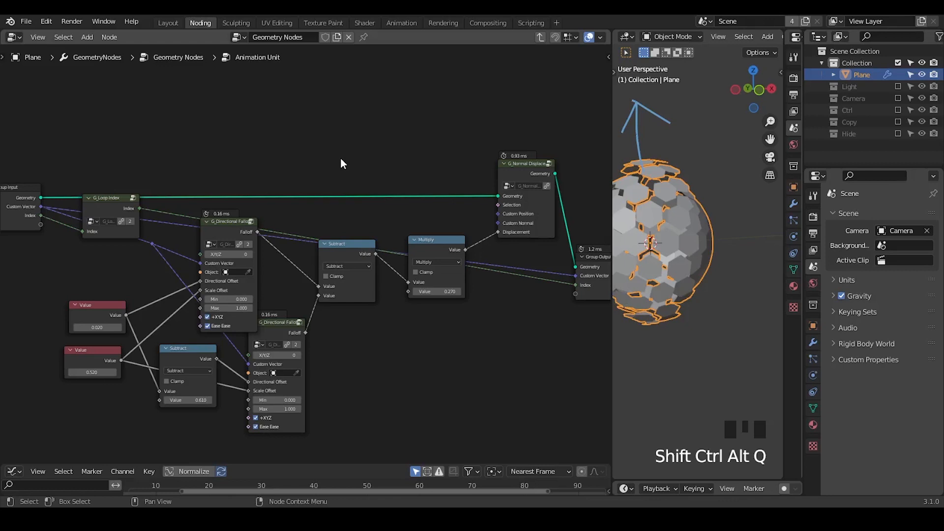
# Step: Widen the 3D viewport and display the Plane's modifier properties
pyautogui.moveTo(612, 117); pyautogui.dragTo(543, 117)
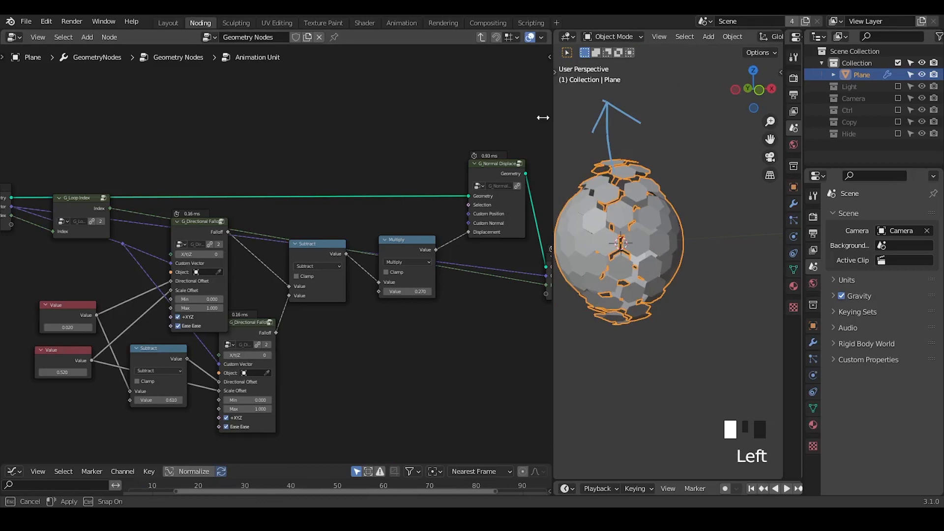
pyautogui.moveTo(542, 118); pyautogui.dragTo(540, 118)
pyautogui.click(813, 343)
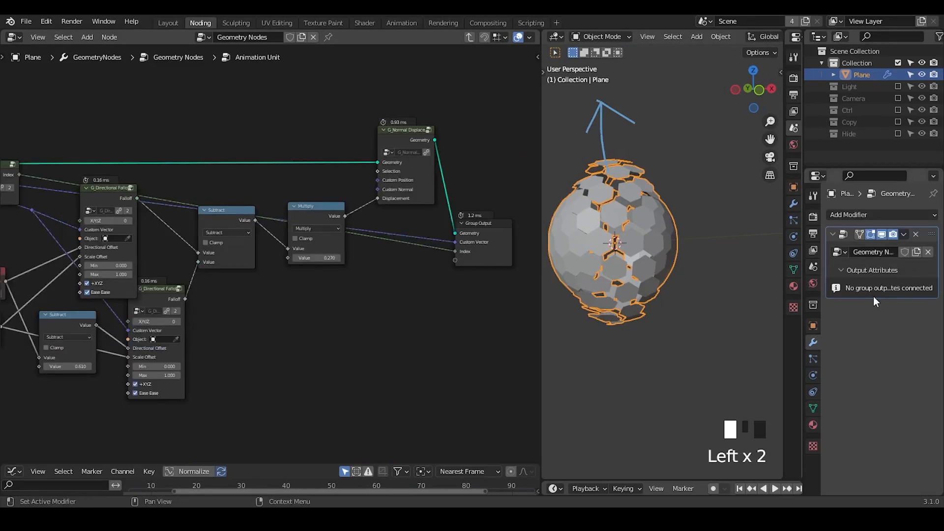
pyautogui.moveTo(520, 51); pyautogui.dragTo(491, 49, button='middle')
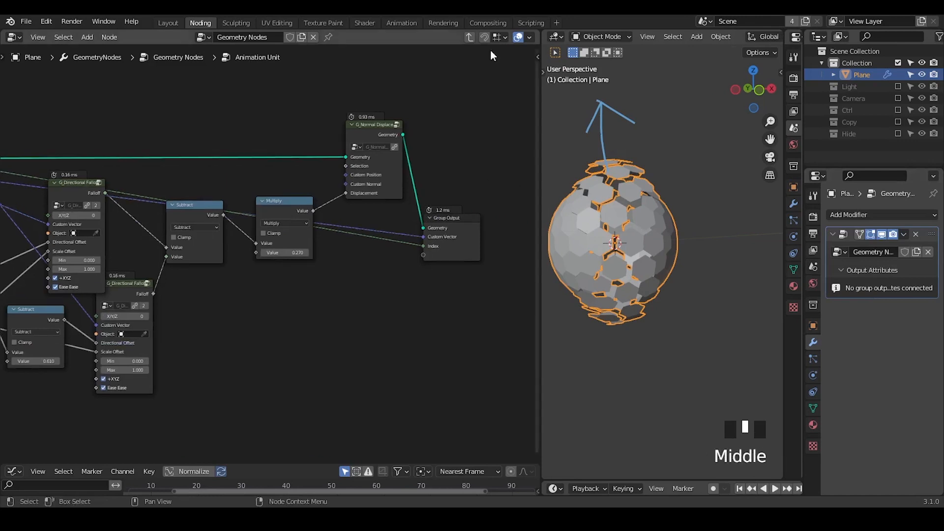
# Step: Return to the parent node tree and nudge the first Animation Unit and Group Output nodes slightly up and to the left
pyautogui.click(468, 37)
pyautogui.moveTo(398, 201); pyautogui.dragTo(262, 221, button='middle')
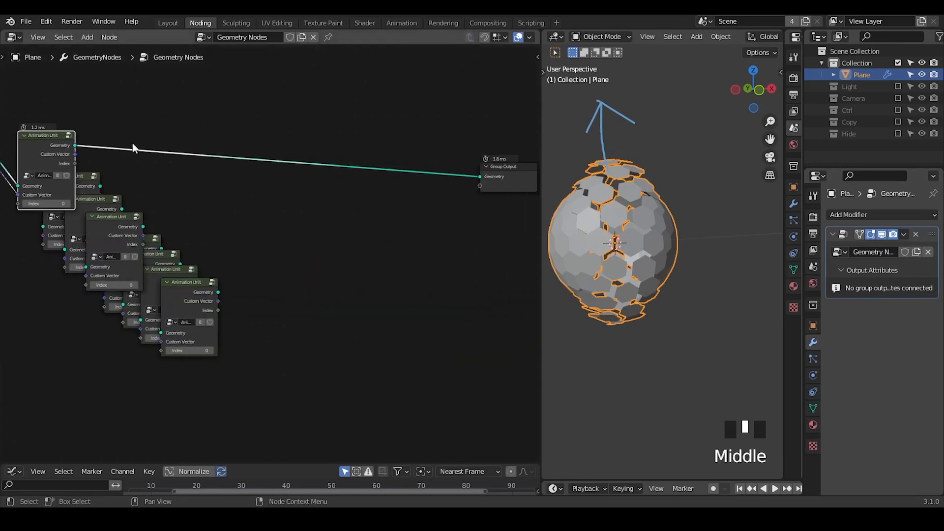
pyautogui.moveTo(47, 147); pyautogui.dragTo(44, 145)
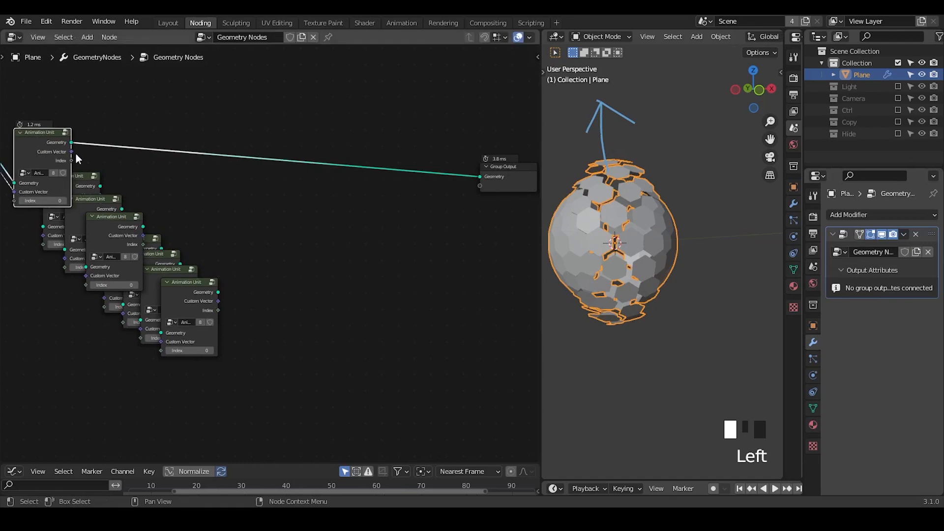
pyautogui.click(507, 172)
pyautogui.moveTo(506, 171); pyautogui.dragTo(500, 157)
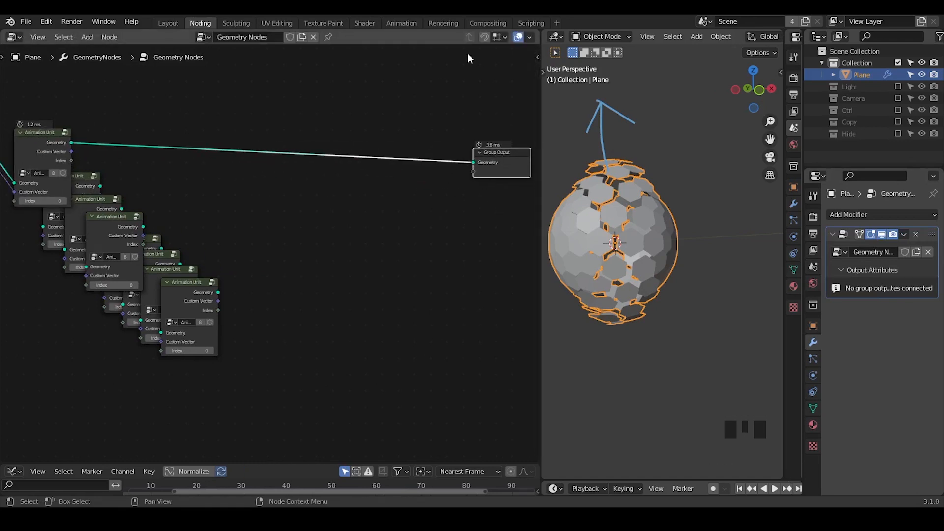
# Step: Inside the first Animation Unit, link the falloff Subtract result to a new group output and lower that Subtract node
pyautogui.click(55, 152)
pyautogui.press('Tab')
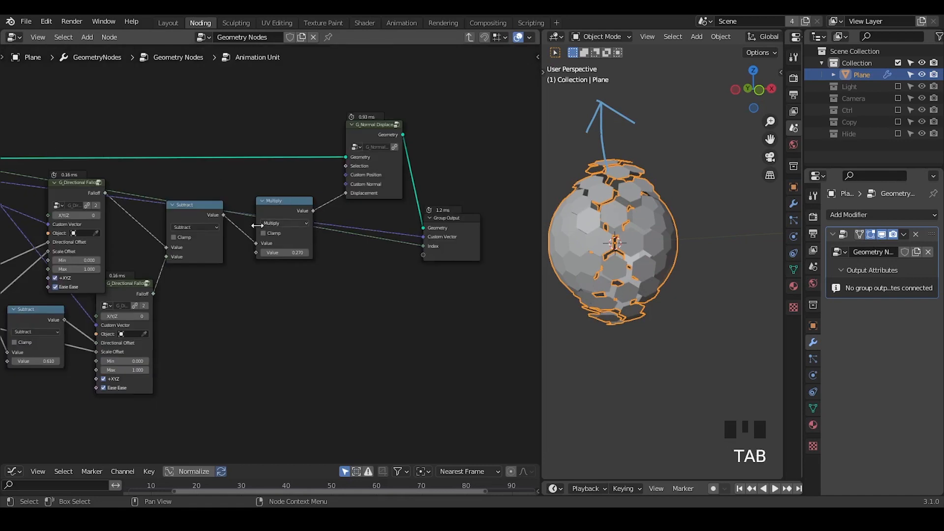
pyautogui.moveTo(222, 214); pyautogui.dragTo(428, 257)
pyautogui.moveTo(186, 211); pyautogui.dragTo(199, 251)
pyautogui.click(465, 238)
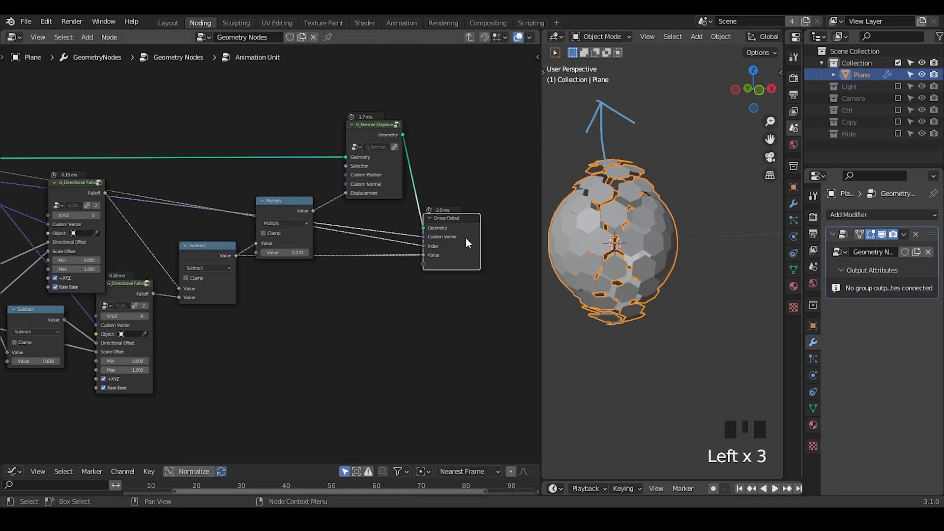
# Step: Rename the Animation Unit group's new Value output as Falloff
pyautogui.press('n')
pyautogui.click(461, 267)
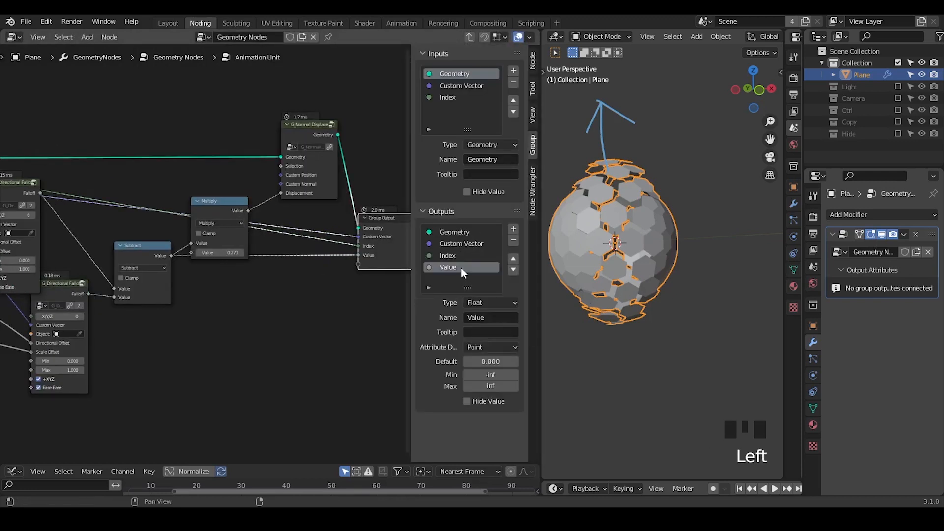
pyautogui.click(461, 268)
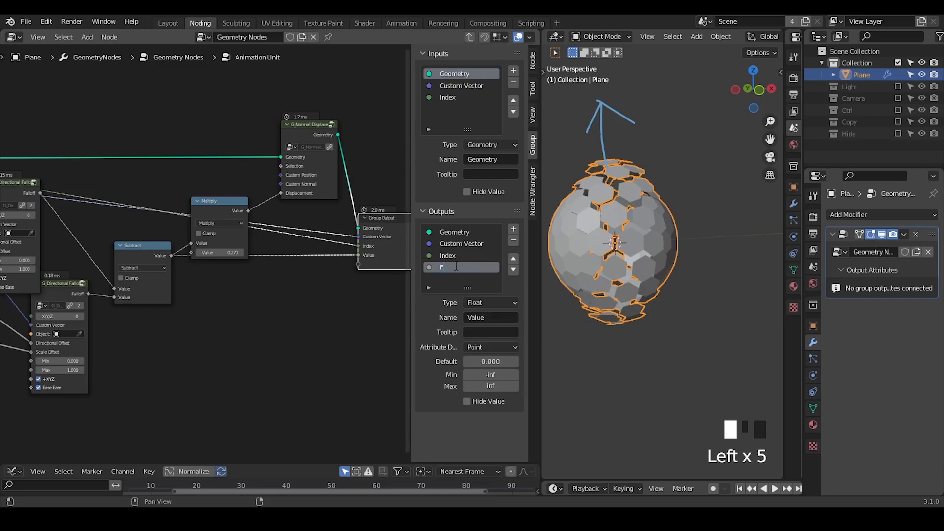
pyautogui.write('loff')
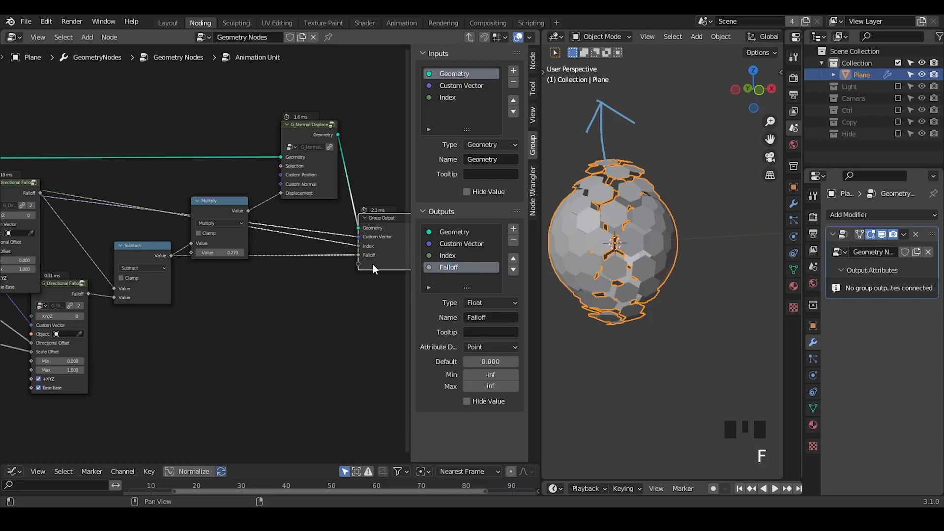
# Step: Add a Float input named Falloff after Index in the Animation Unit group's inputs and hide the sidebar
pyautogui.moveTo(148, 315); pyautogui.dragTo(308, 278, button='middle')
pyautogui.keyDown('ctrl'); pyautogui.moveTo(255, 249); pyautogui.dragTo(224, 256, button='middle'); pyautogui.keyUp('ctrl')
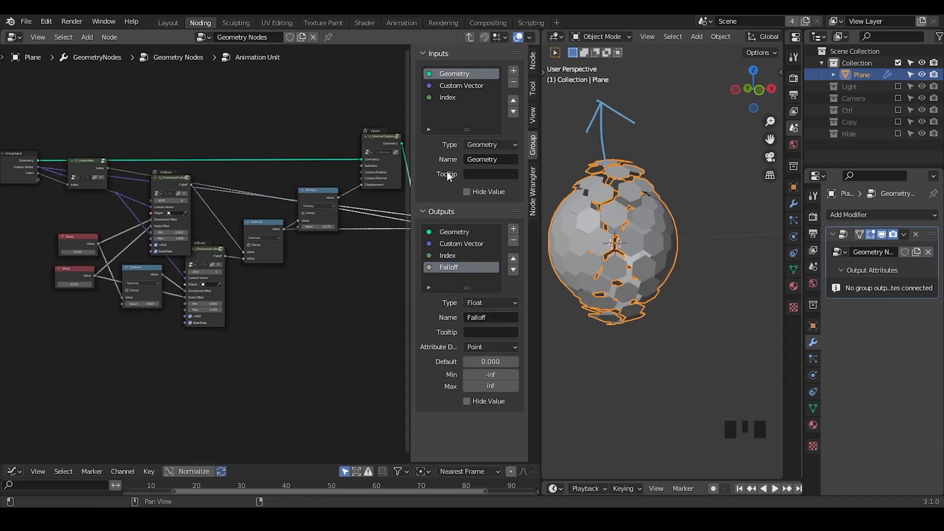
pyautogui.click(467, 97)
pyautogui.click(513, 70)
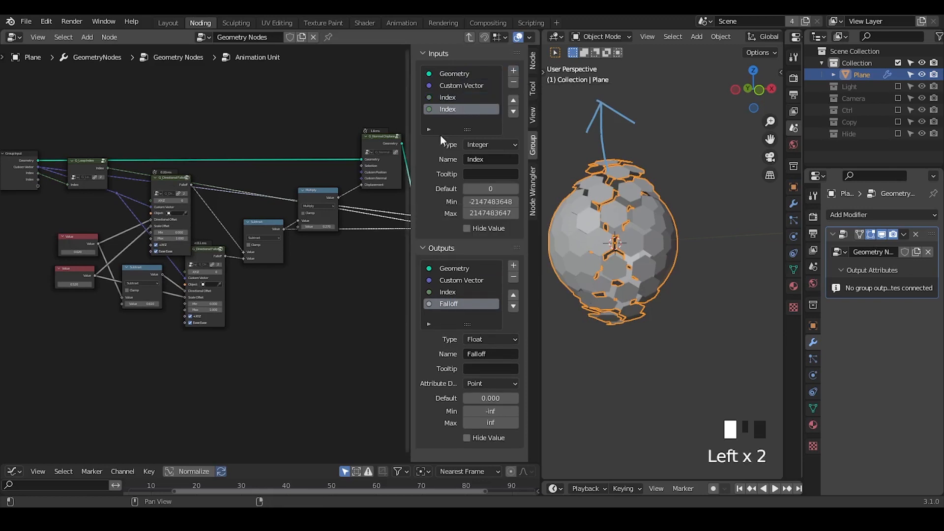
pyautogui.click(482, 145)
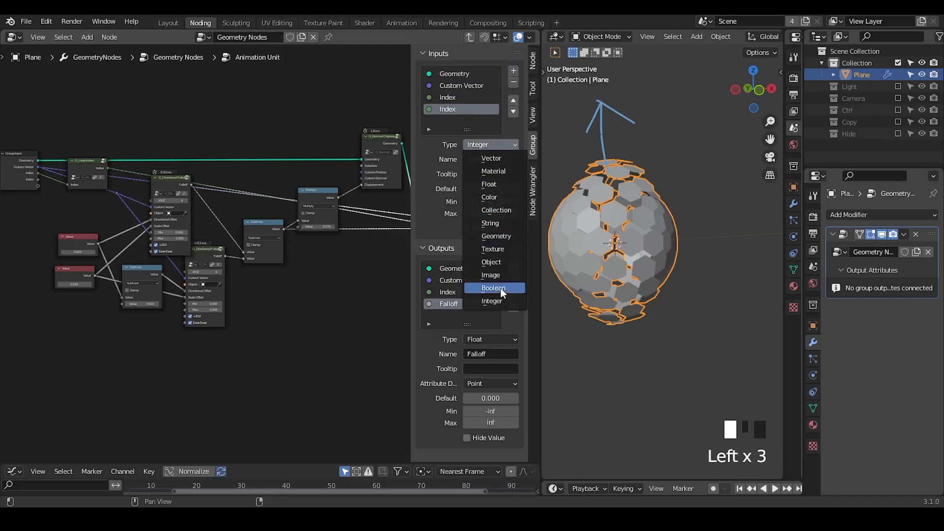
pyautogui.click(489, 184)
pyautogui.click(476, 160)
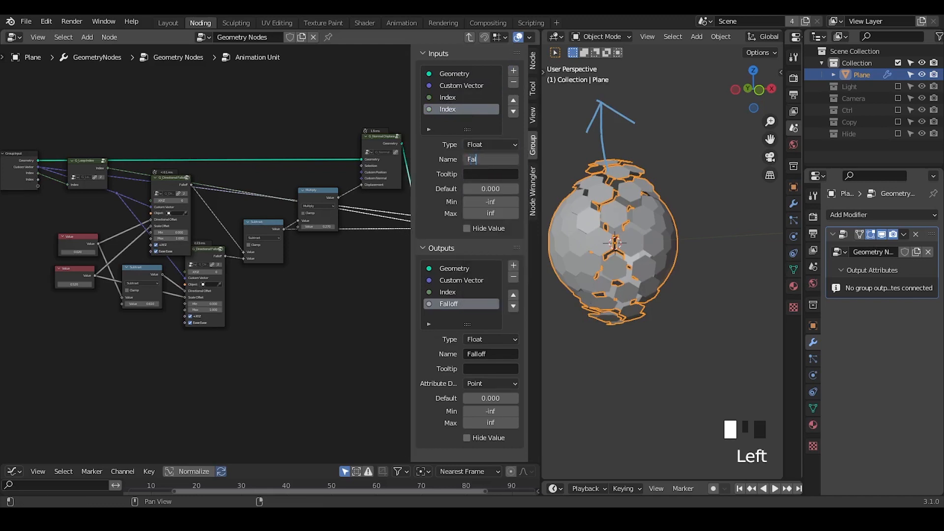
pyautogui.write('Falloff')
pyautogui.press('Return')
pyautogui.press('n')
# Step: Insert a Math Add node before the group's Falloff output and feed the Group Input's Falloff into its second value
pyautogui.moveTo(277, 190); pyautogui.dragTo(309, 207, button='middle')
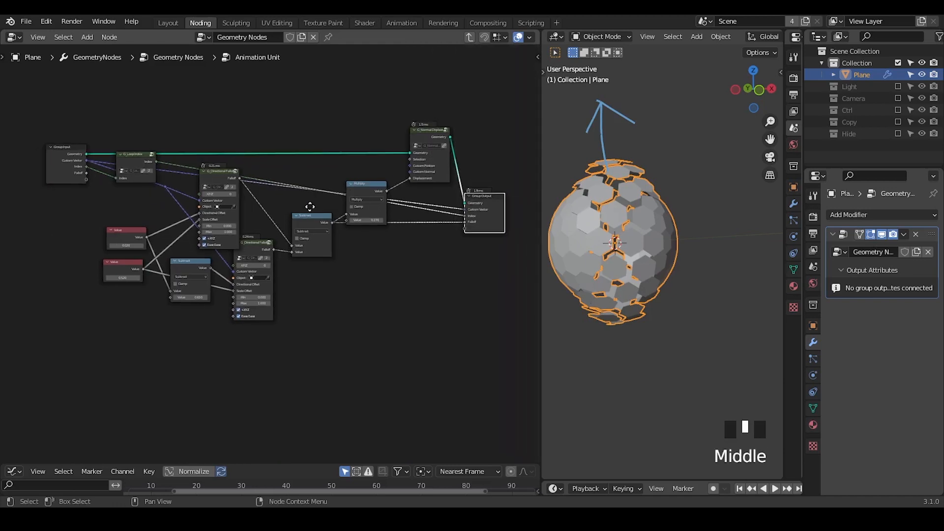
pyautogui.hotkey('ctrl', 'a')
pyautogui.write('mat')
pyautogui.press('Return')
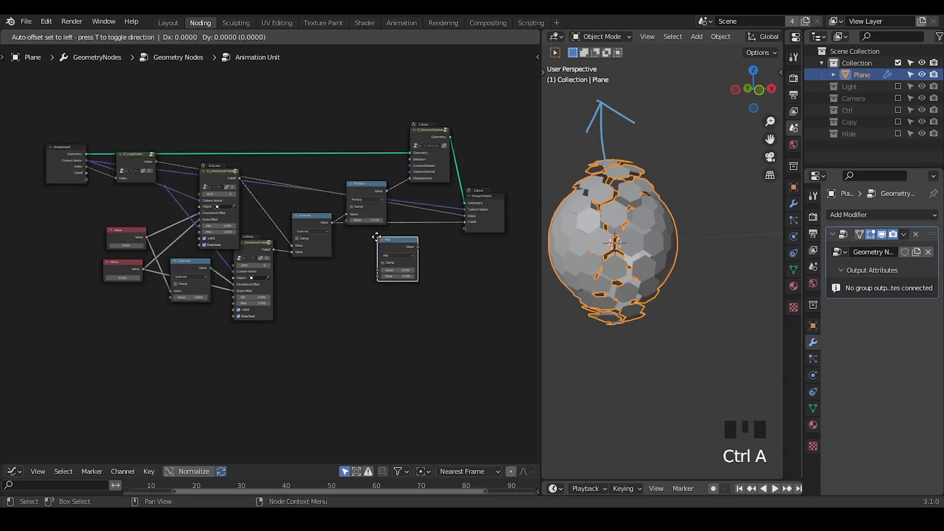
pyautogui.click(397, 218)
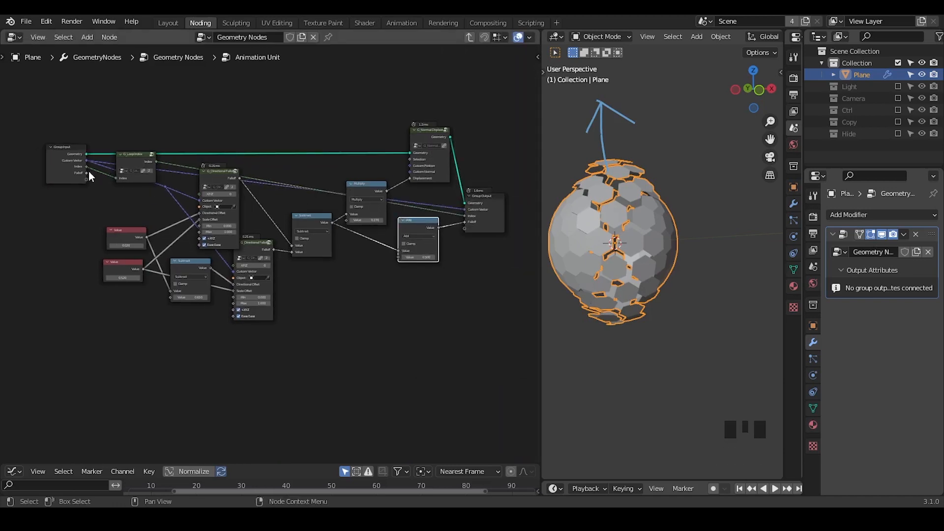
pyautogui.moveTo(88, 175); pyautogui.dragTo(399, 257)
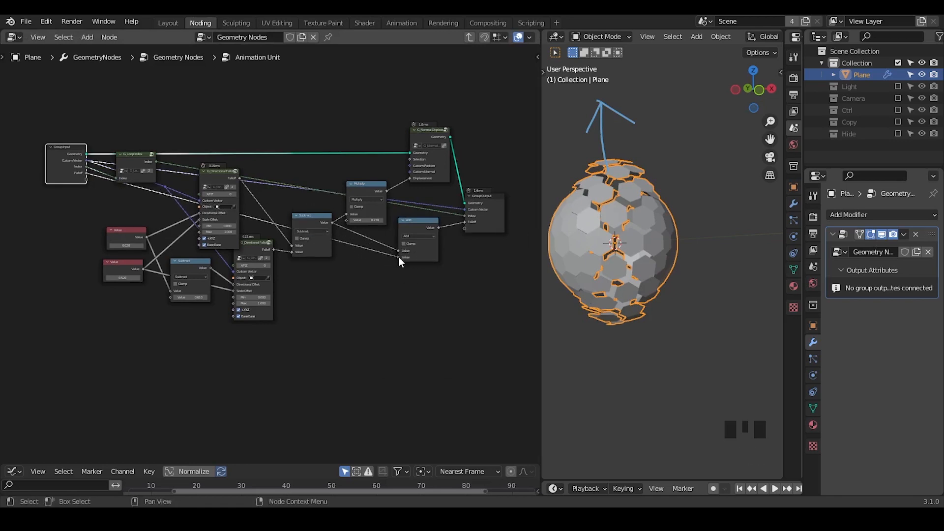
# Step: Nudge the Subtract and Multiply nodes, lower the G_Loop Index node, and move it with the Group Input further left
pyautogui.moveTo(302, 220); pyautogui.dragTo(300, 219)
pyautogui.moveTo(366, 192); pyautogui.dragTo(362, 188)
pyautogui.moveTo(134, 157); pyautogui.dragTo(135, 174)
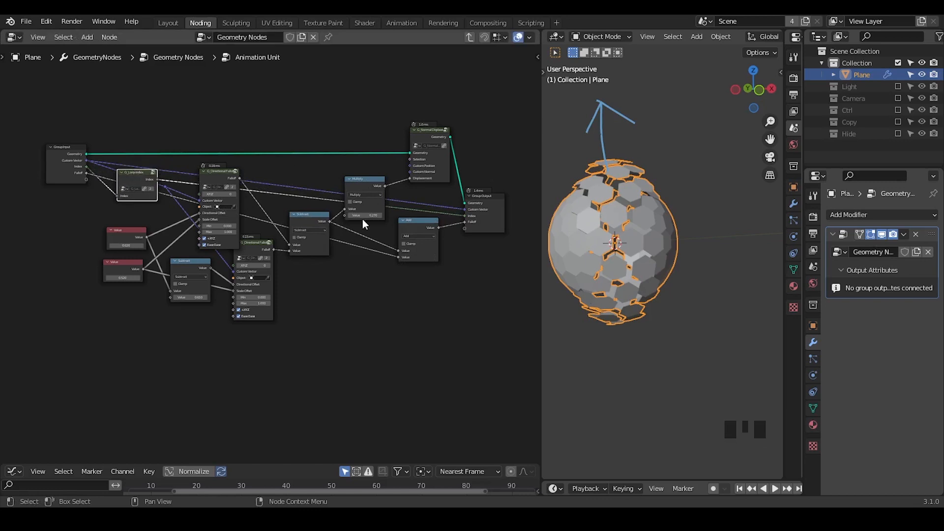
pyautogui.moveTo(132, 209); pyautogui.dragTo(288, 210, button='middle')
pyautogui.moveTo(295, 124); pyautogui.dragTo(185, 208)
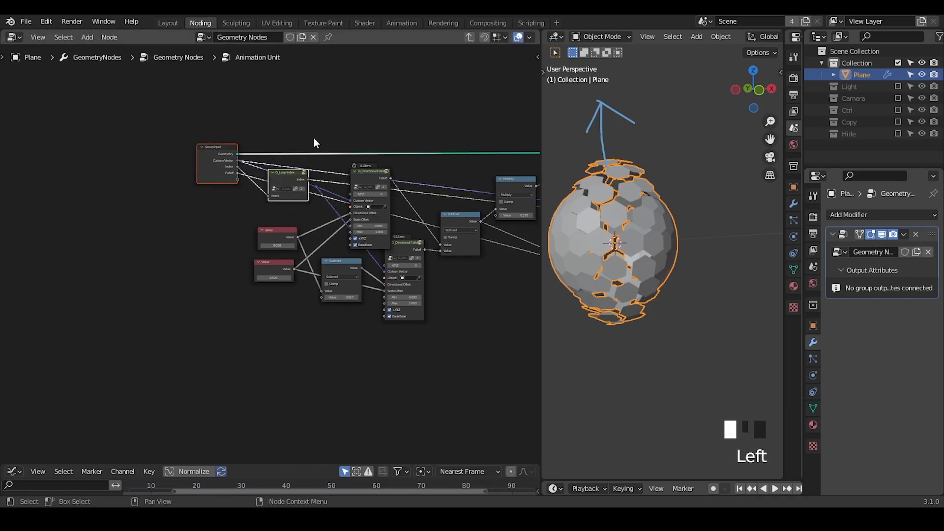
pyautogui.press('g')
pyautogui.click(186, 162)
pyautogui.keyDown('ctrl'); pyautogui.moveTo(185, 162); pyautogui.dragTo(320, 210, button='middle'); pyautogui.keyUp('ctrl')
pyautogui.moveTo(588, 220); pyautogui.dragTo(593, 225, button='middle')
# Step: Raise the first G_Directional Falloff node slightly and move the Custom Vector reroute down to the left of the Value nodes
pyautogui.click(433, 132)
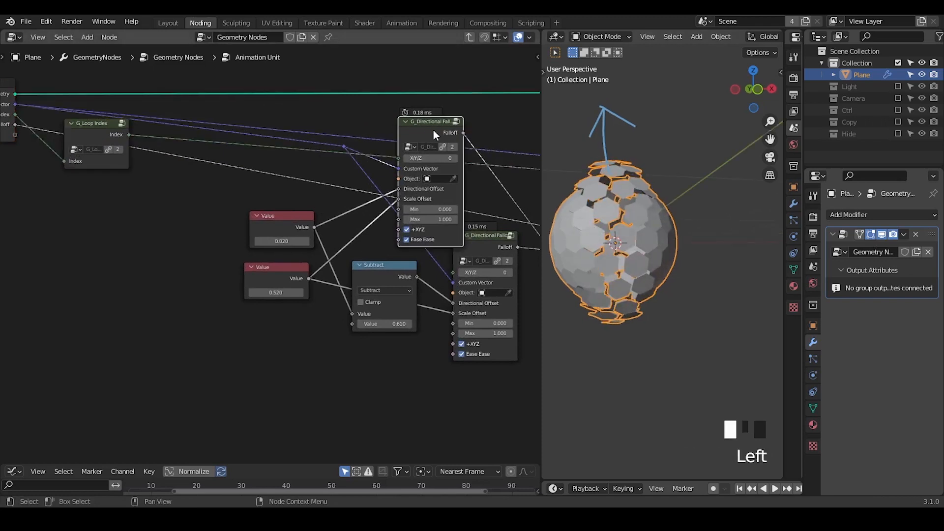
pyautogui.moveTo(432, 133); pyautogui.dragTo(433, 126)
pyautogui.moveTo(226, 154); pyautogui.dragTo(266, 191, button='middle')
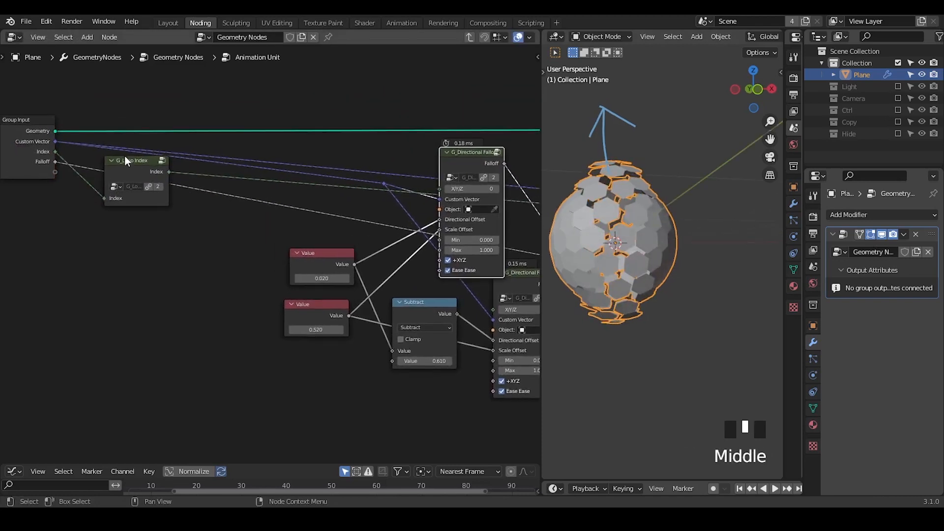
pyautogui.moveTo(335, 184); pyautogui.dragTo(40, 178, button='middle')
pyautogui.keyDown('ctrl'); pyautogui.moveTo(101, 151); pyautogui.dragTo(292, 186, button='middle'); pyautogui.keyUp('ctrl')
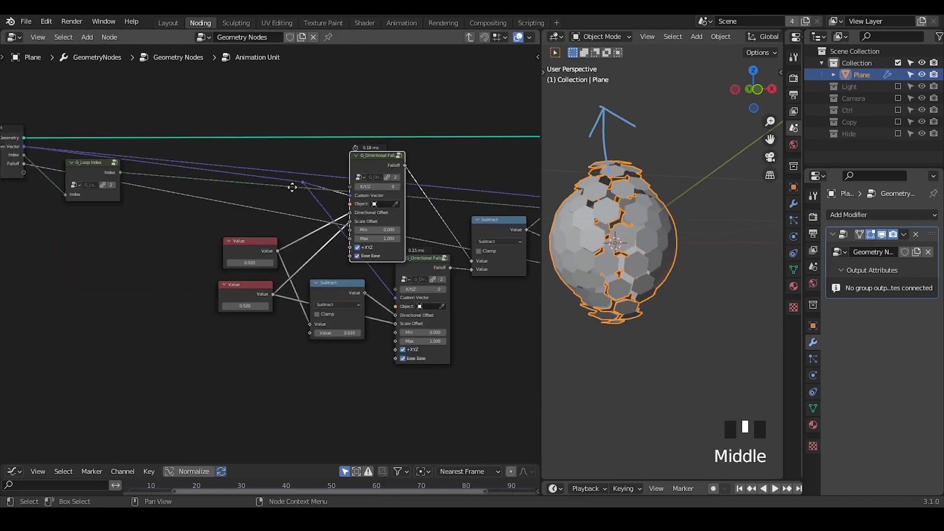
pyautogui.click(300, 183)
pyautogui.press('g')
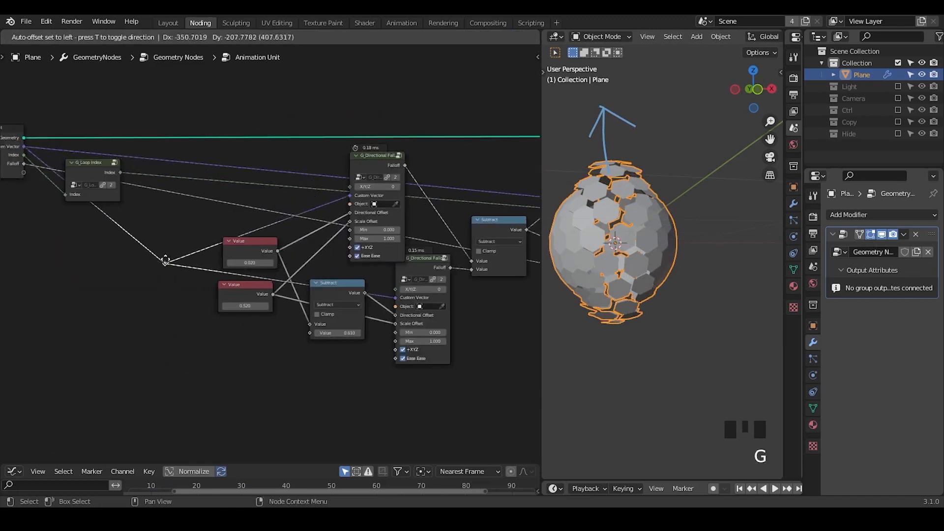
pyautogui.click(177, 246)
# Step: Insert a Vector Rotate node on the Custom Vector link between the Group Input and the reroute
pyautogui.moveTo(145, 260); pyautogui.dragTo(254, 233, button='middle')
pyautogui.hotkey('shift', 'a')
pyautogui.write('vector rot')
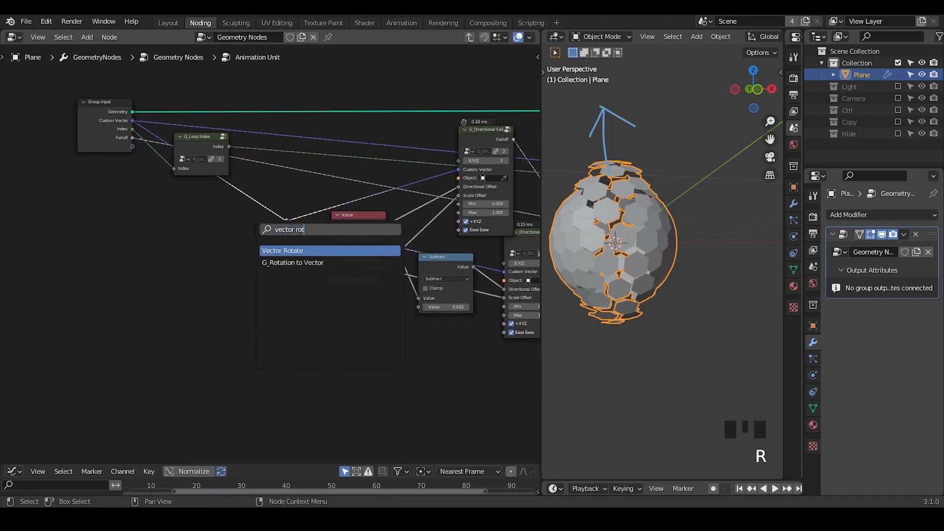
pyautogui.press('Return')
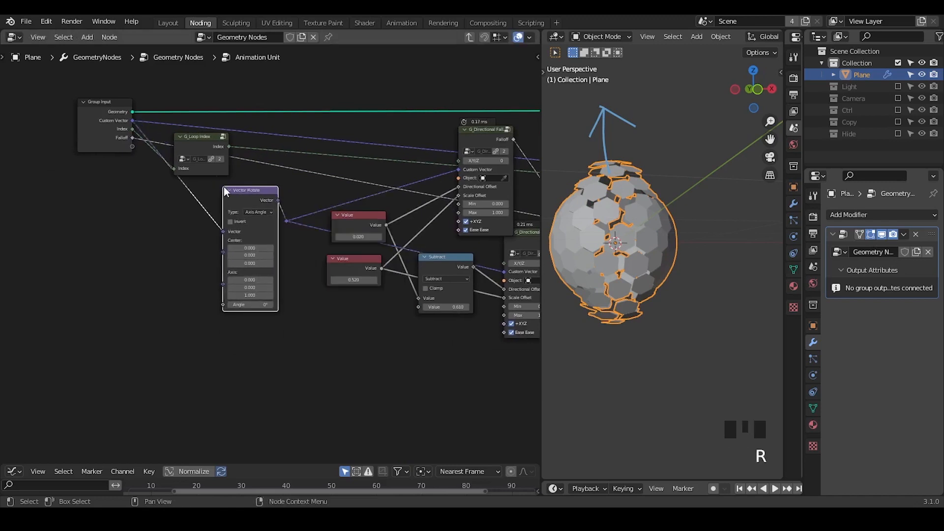
# Step: Place the Vector Rotate node between the Group Input and the reroute and set its type to Euler
pyautogui.click(246, 274)
pyautogui.click(232, 217)
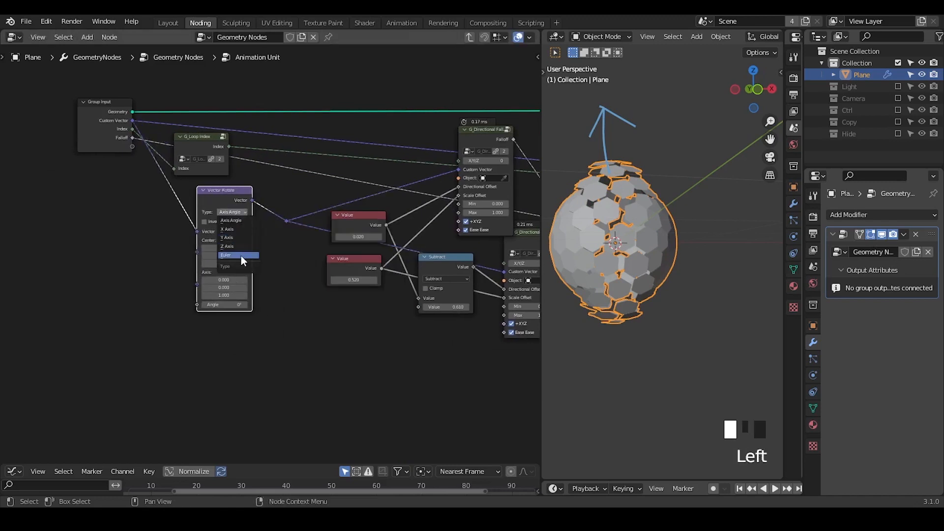
pyautogui.click(241, 256)
# Step: Try rotating the falloff direction with the Vector Rotate node's X rotation at 0° and Y rotation at 32.3°
pyautogui.keyDown('ctrl'); pyautogui.moveTo(241, 255); pyautogui.dragTo(212, 288, button='middle'); pyautogui.keyUp('ctrl')
pyautogui.moveTo(212, 288); pyautogui.dragTo(216, 288)
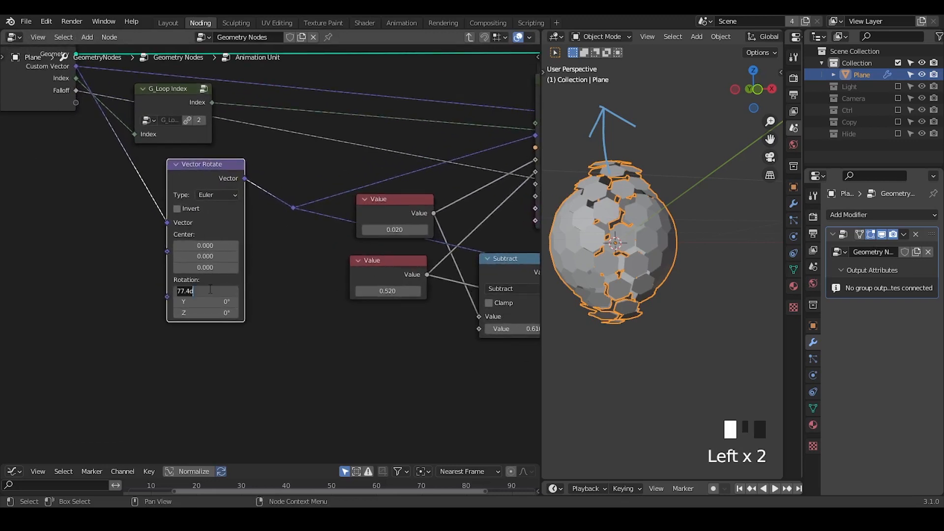
pyautogui.write('0')
pyautogui.press('Return')
pyautogui.moveTo(209, 301); pyautogui.dragTo(339, 300)
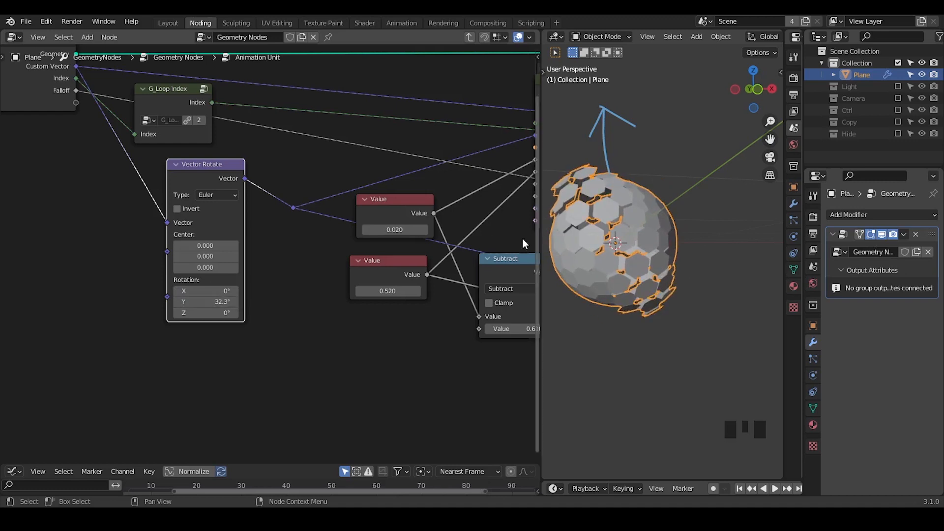
pyautogui.keyDown('ctrl'); pyautogui.moveTo(671, 203); pyautogui.dragTo(656, 249, button='middle'); pyautogui.keyUp('ctrl')
# Step: Move the Group Input and G_Loop Index nodes left along X to make room before the Vector Rotate node
pyautogui.moveTo(129, 269); pyautogui.dragTo(263, 277, button='middle')
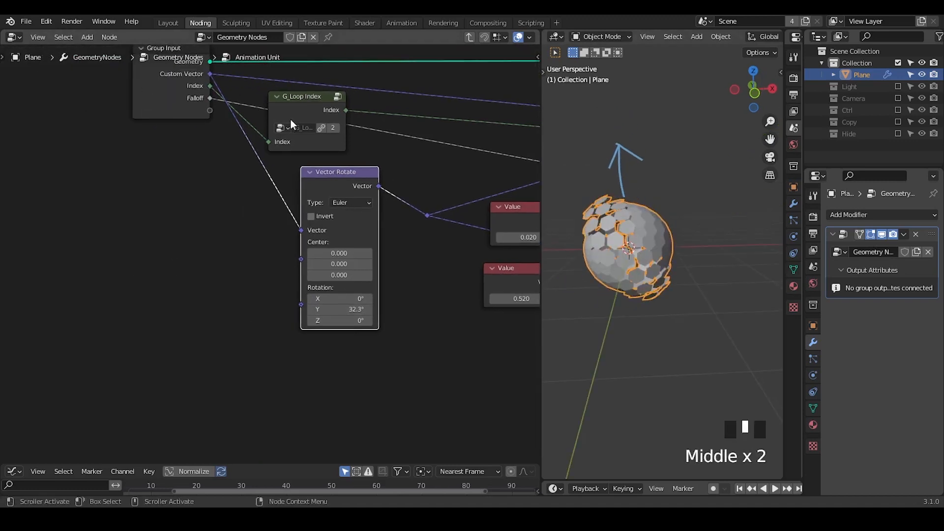
pyautogui.moveTo(317, 69); pyautogui.dragTo(189, 125)
pyautogui.press('g')
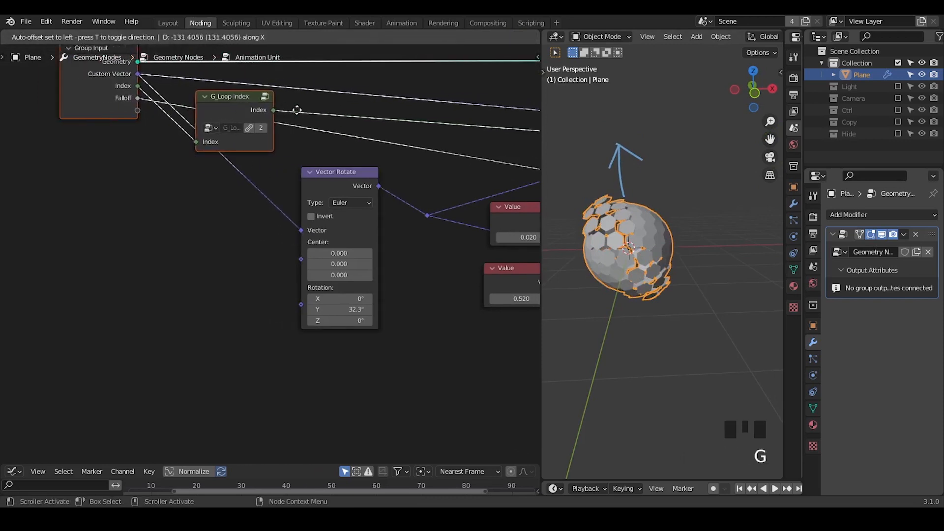
pyautogui.click(293, 113)
# Step: Add a G_Random Rotation node and place it to the left of the Vector Rotate node
pyautogui.hotkey('ctrl', 'a')
pyautogui.write('random')
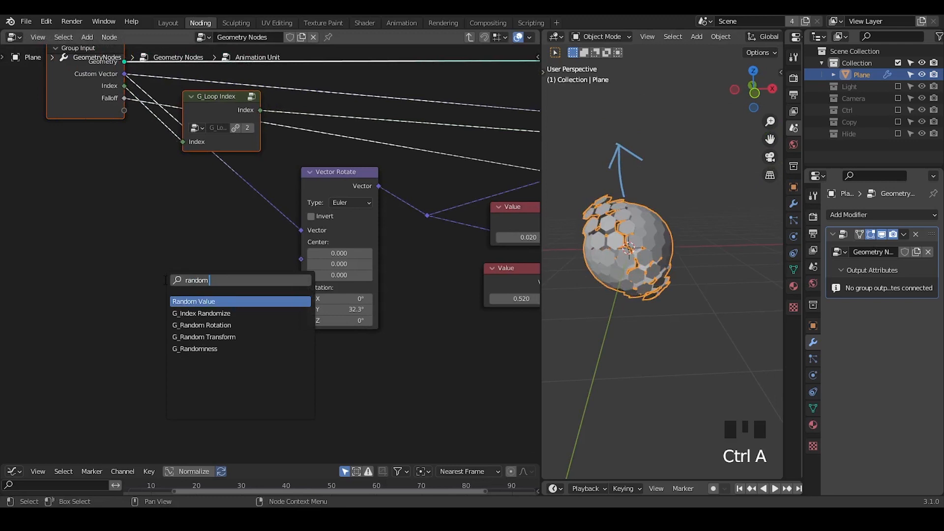
pyautogui.press('Down')
pyautogui.press('Down')
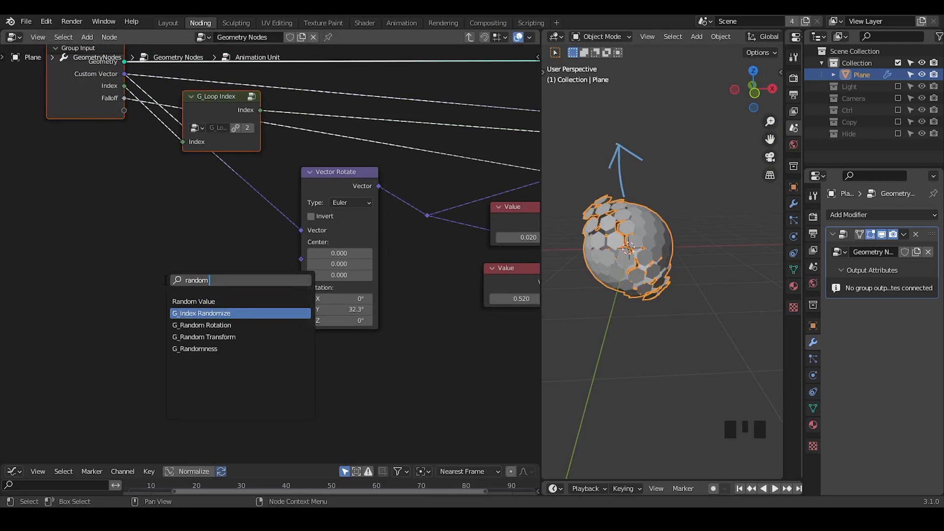
pyautogui.press('Return')
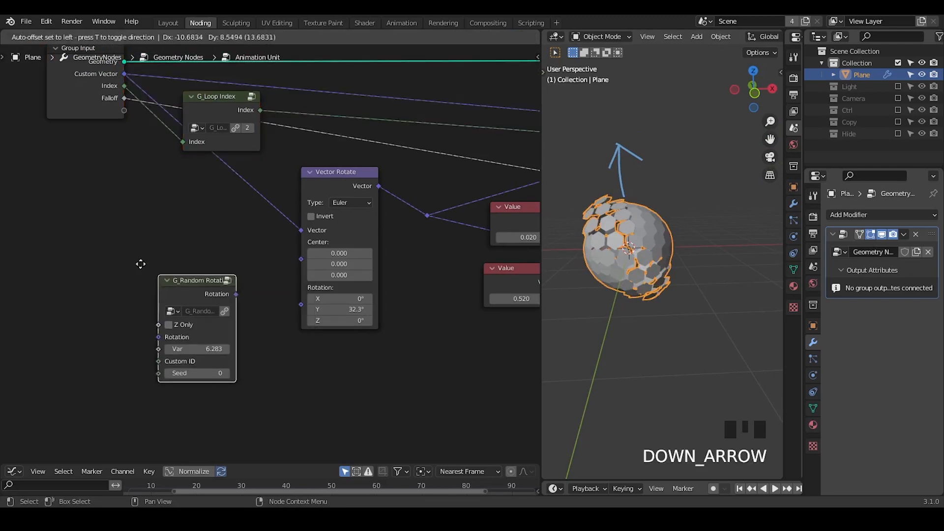
pyautogui.click(145, 219)
# Step: Try a Random Value node of type Vector with all Max components set to tau, and delete it again
pyautogui.hotkey('ctrl', 'a')
pyautogui.write('random')
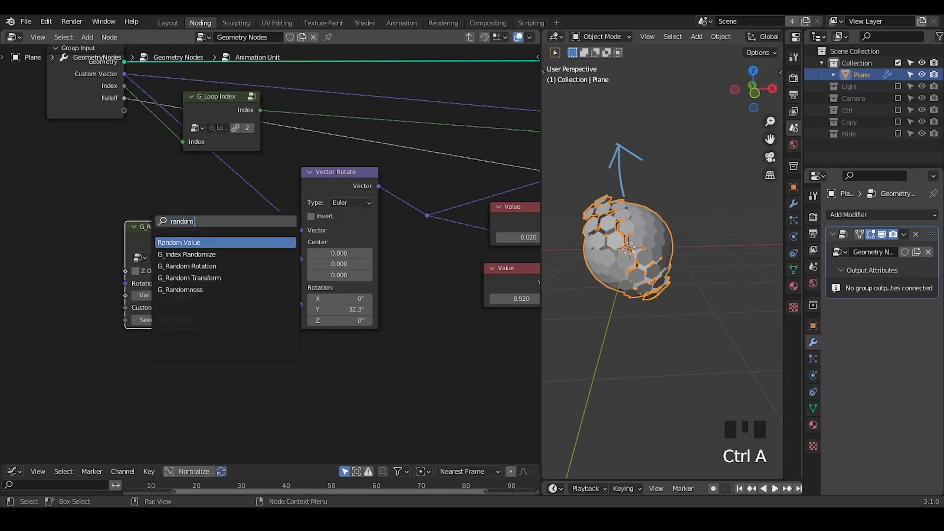
pyautogui.press('Return')
pyautogui.click(216, 295)
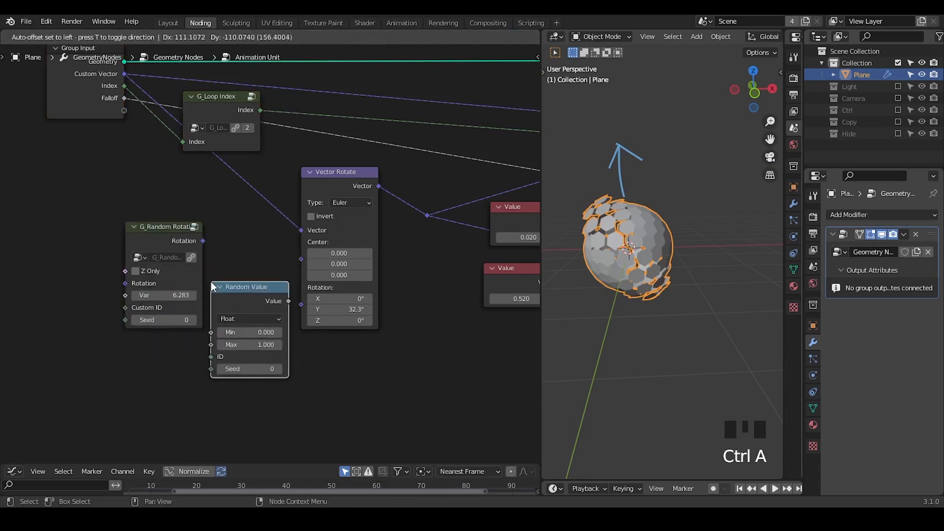
pyautogui.click(252, 320)
pyautogui.click(250, 352)
pyautogui.moveTo(241, 410); pyautogui.dragTo(251, 382, button='middle')
pyautogui.moveTo(252, 382); pyautogui.dragTo(257, 369)
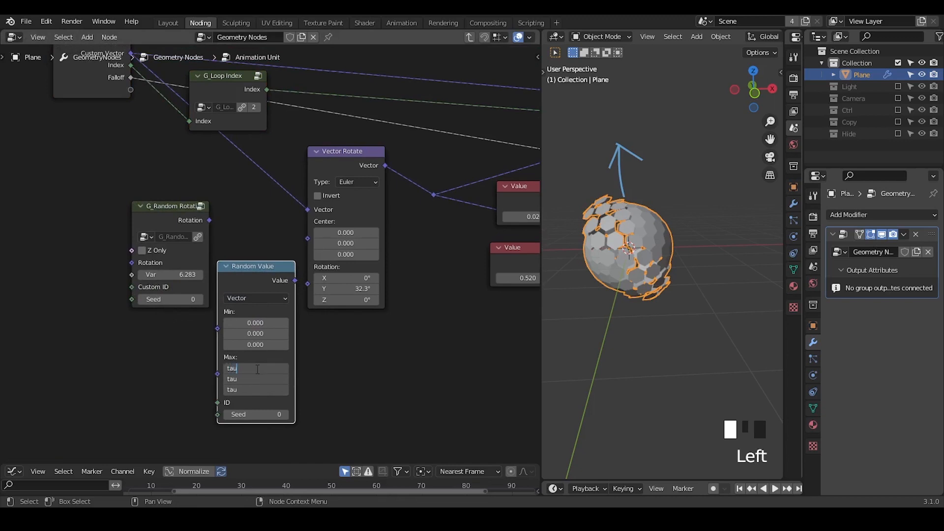
pyautogui.press('Return')
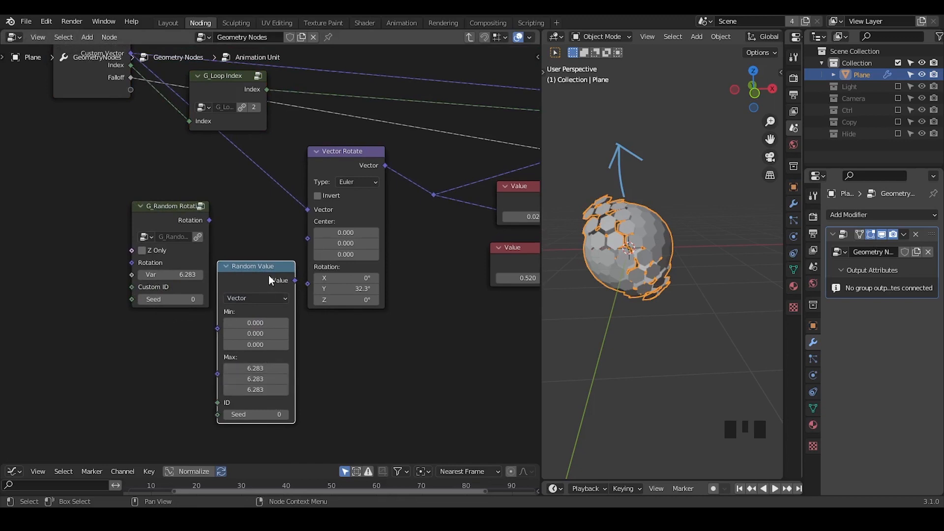
pyautogui.moveTo(269, 279); pyautogui.dragTo(251, 295)
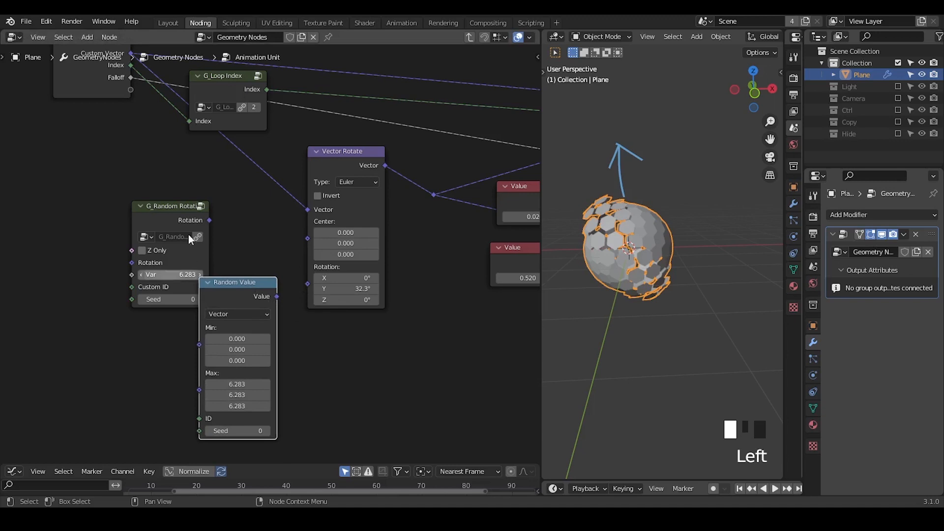
pyautogui.press('x')
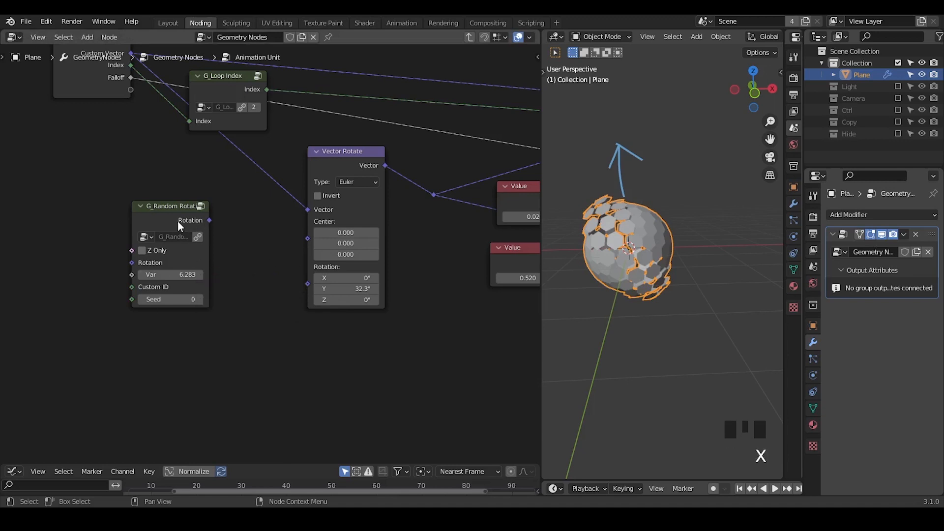
# Step: Link G_Random Rotation's Rotation output to the Vector Rotate's Rotation input and move the two nodes closer together
pyautogui.moveTo(178, 222); pyautogui.dragTo(290, 244)
pyautogui.moveTo(310, 288); pyautogui.dragTo(309, 285)
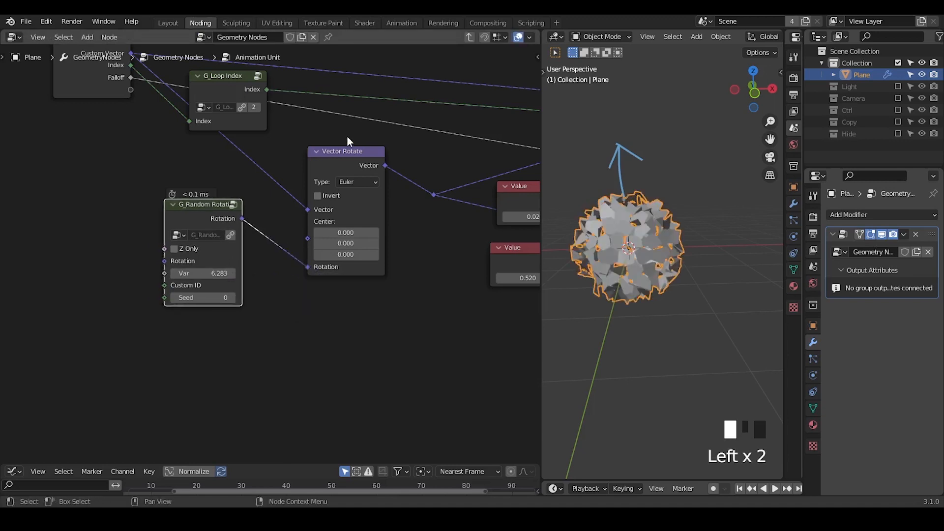
pyautogui.click(346, 151)
pyautogui.moveTo(278, 172); pyautogui.dragTo(335, 214, button='middle')
pyautogui.moveTo(249, 250); pyautogui.dragTo(279, 255)
# Step: Shift the Group Input and G_Loop Index nodes further left, away from the G_Random Rotation node
pyautogui.moveTo(306, 61); pyautogui.dragTo(109, 177)
pyautogui.press('g')
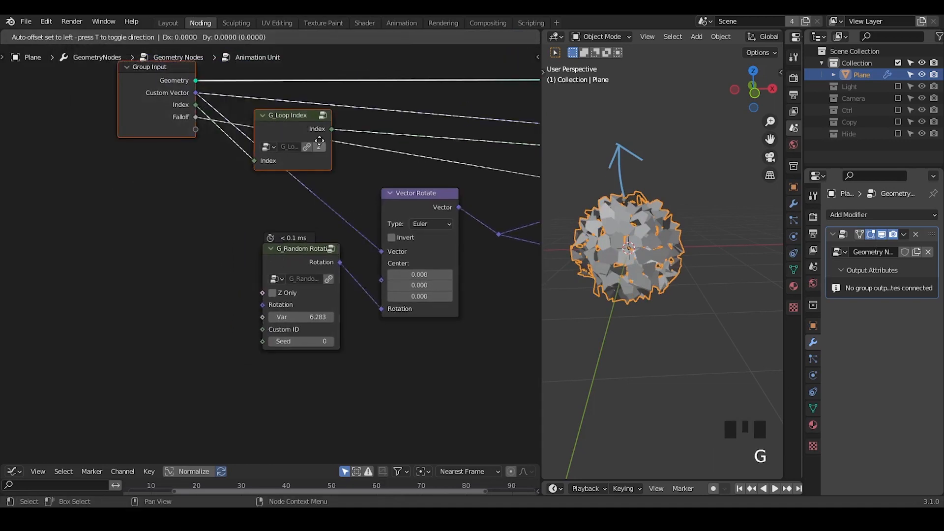
pyautogui.click(192, 150)
pyautogui.click(281, 166)
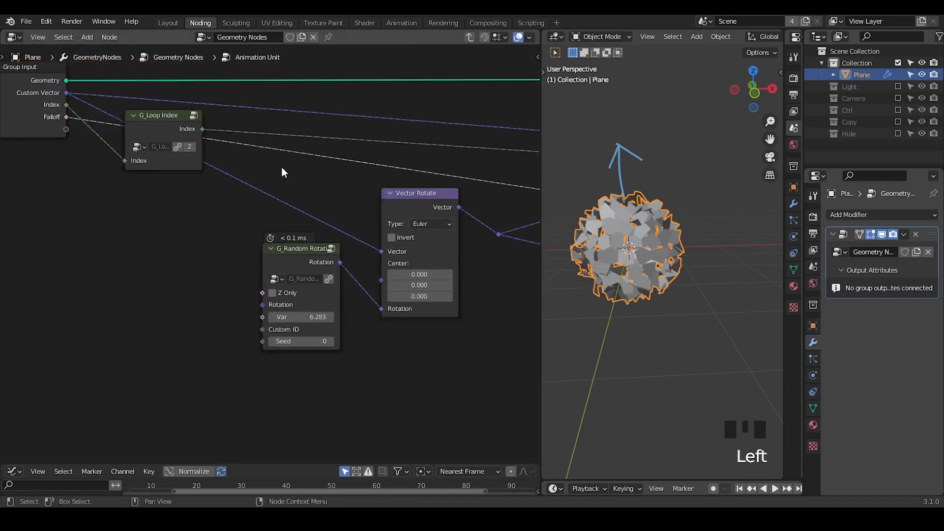
# Step: Underline G_Random Rotation's Custom ID input with an annotation line and erase the arrow annotation in the 3D viewport
pyautogui.click(199, 129)
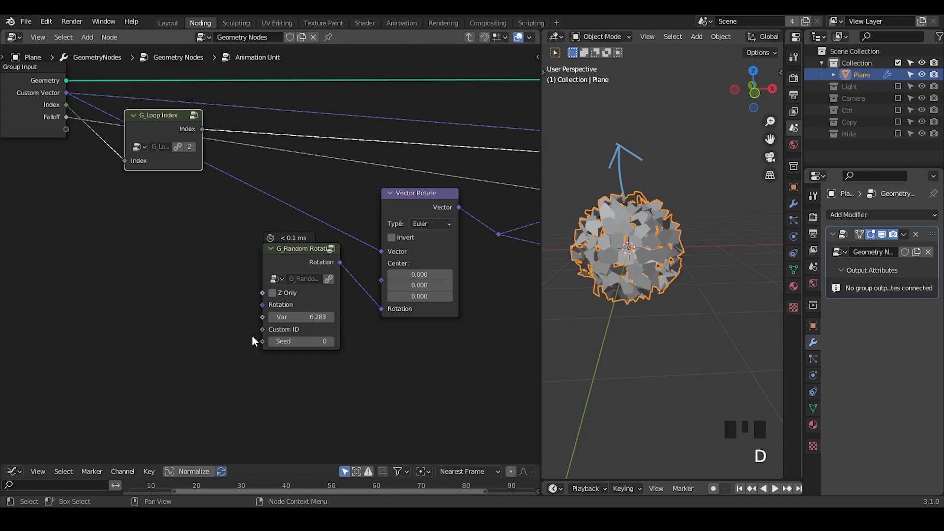
pyautogui.moveTo(247, 337); pyautogui.dragTo(341, 337)
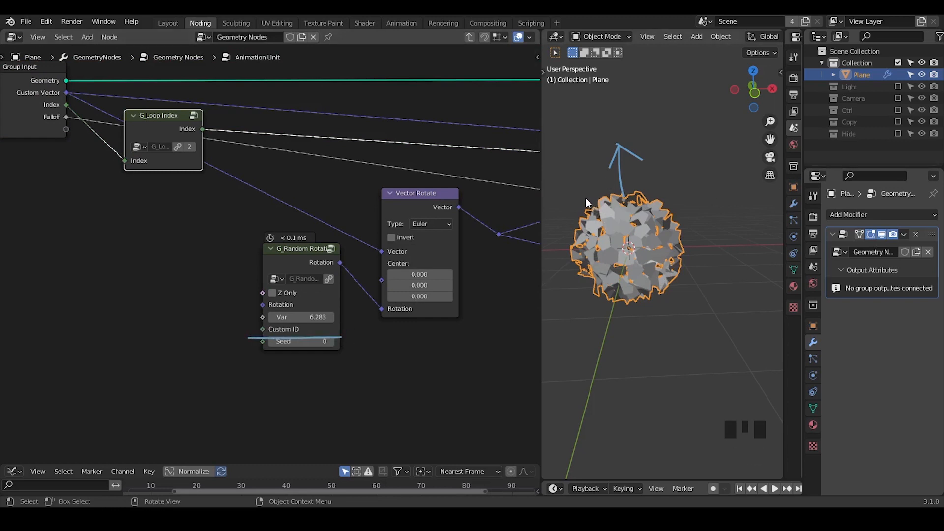
pyautogui.moveTo(597, 194); pyautogui.dragTo(670, 131, button='right')
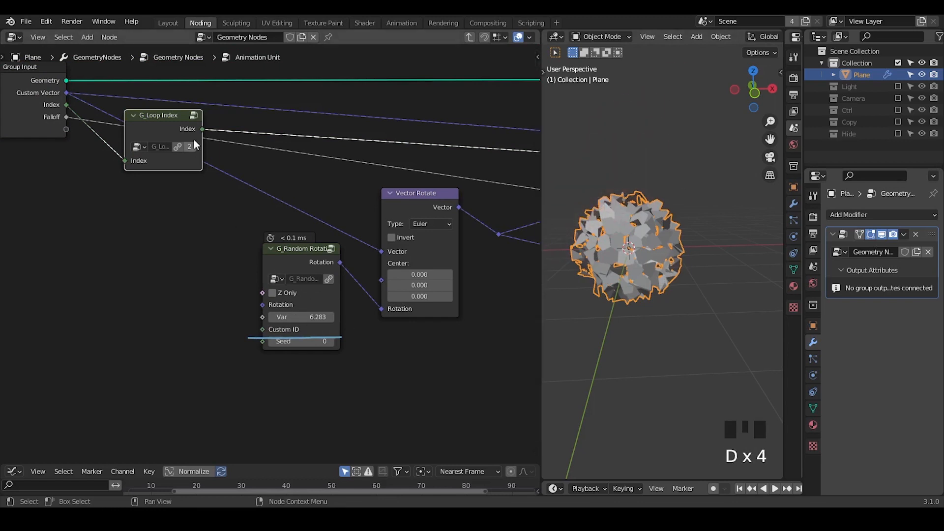
# Step: Lower the G_Loop Index node, link its Index output to G_Random Rotation's Custom ID, and erase the underline annotation
pyautogui.moveTo(161, 126); pyautogui.dragTo(267, 331)
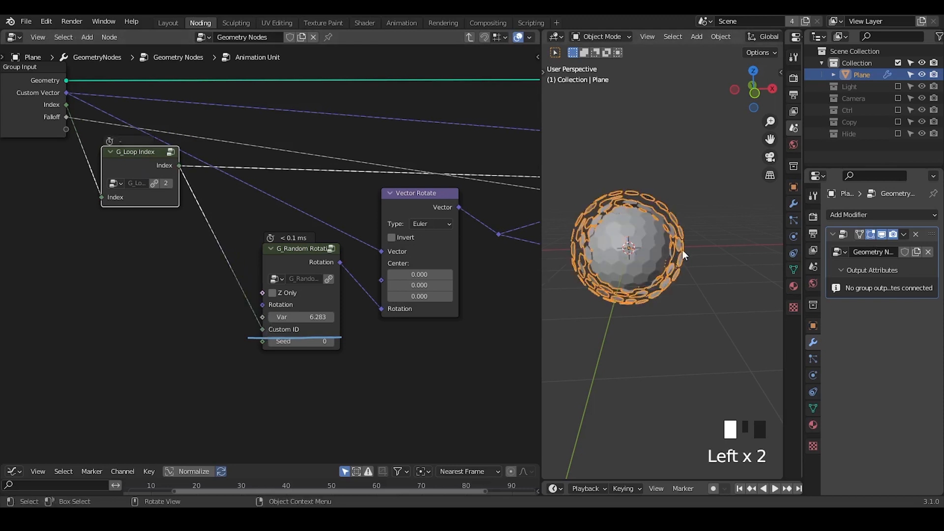
pyautogui.moveTo(635, 228)
pyautogui.mouseDown(button='middle')
pyautogui.moveTo(558, 229)
pyautogui.moveTo(685, 239)
pyautogui.moveTo(739, 221)
pyautogui.moveTo(565, 226)
pyautogui.moveTo(619, 239)
pyautogui.mouseUp(button='middle')
pyautogui.moveTo(360, 337); pyautogui.dragTo(345, 335, button='right')
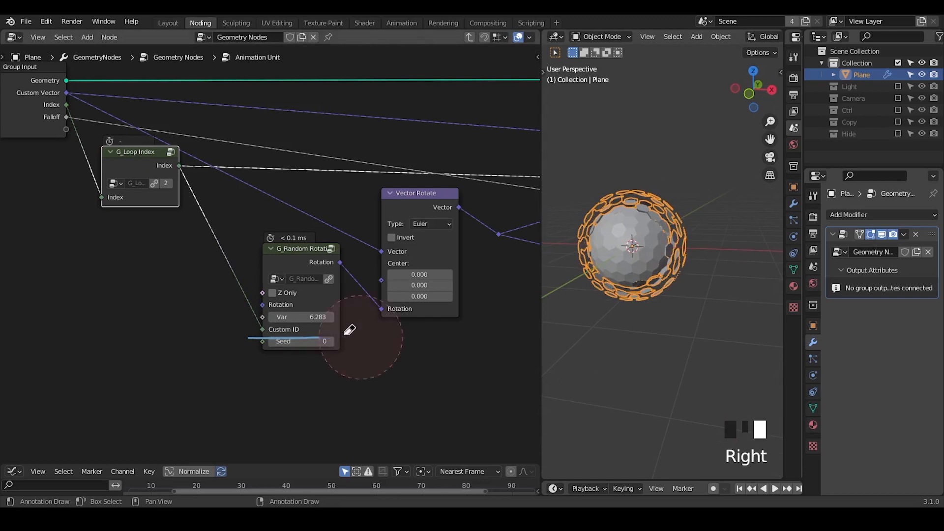
pyautogui.moveTo(445, 338); pyautogui.dragTo(376, 361, button='middle')
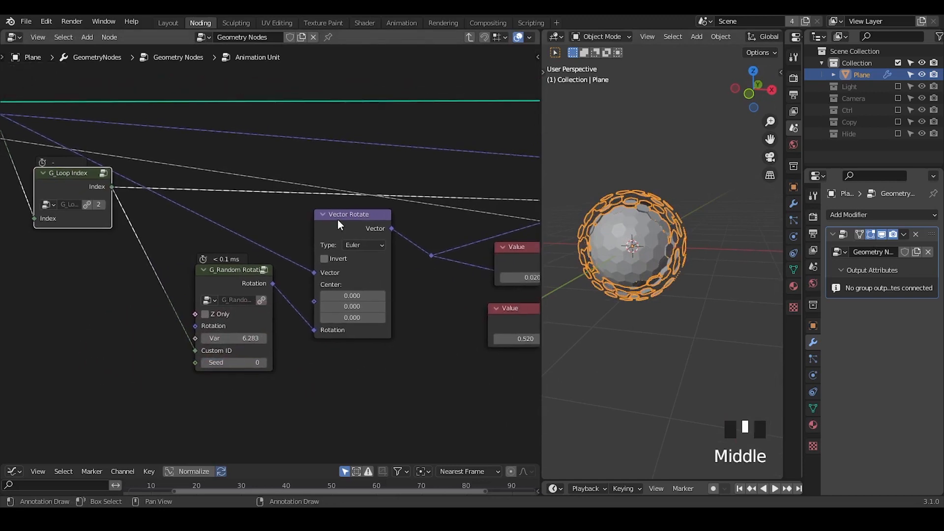
# Step: Hide the Vector Rotate node's unused Center socket and lower the node slightly
pyautogui.click(337, 219)
pyautogui.hotkey('ctrl', 'h')
pyautogui.moveTo(337, 219); pyautogui.dragTo(338, 231)
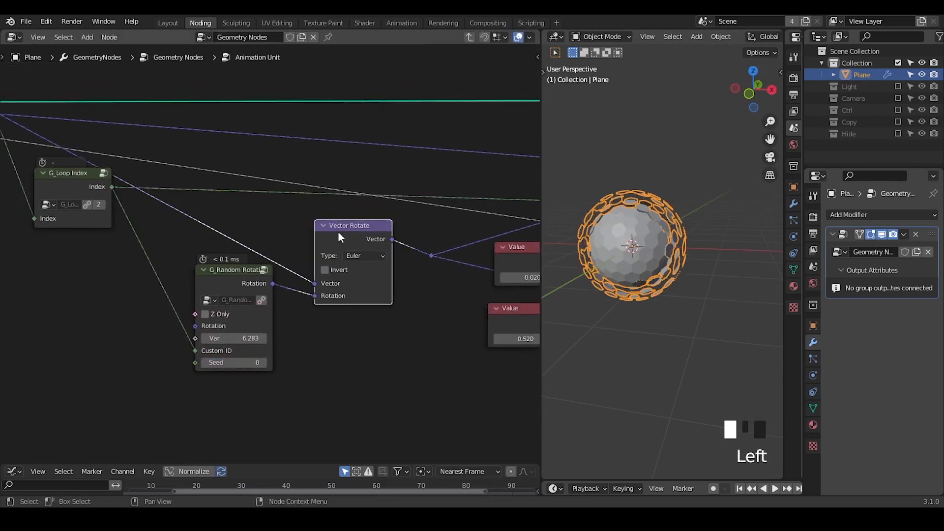
pyautogui.moveTo(337, 231); pyautogui.dragTo(389, 219, button='middle')
# Step: Exit the Animation Unit group and delete the unconnected spare Animation Unit copies from the parent node tree
pyautogui.click(471, 39)
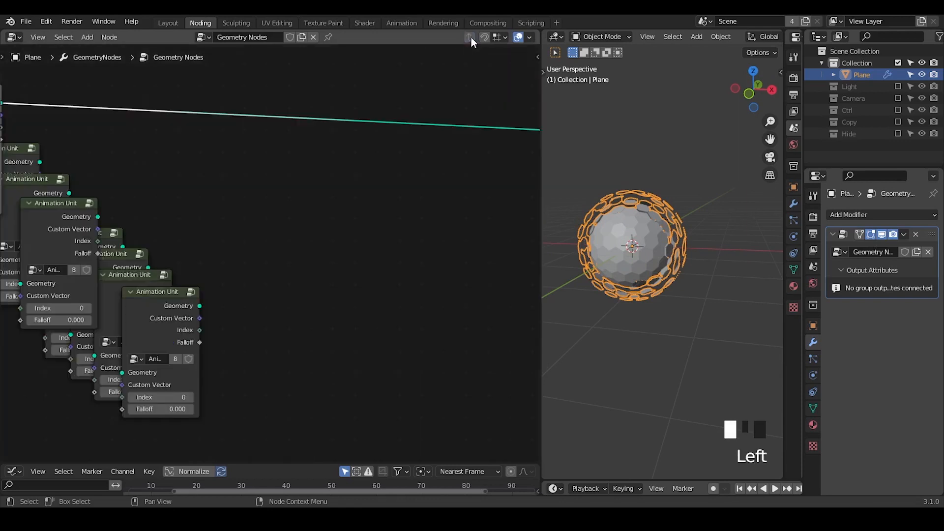
pyautogui.moveTo(229, 247); pyautogui.dragTo(334, 228, button='middle')
pyautogui.moveTo(325, 131); pyautogui.dragTo(149, 423)
pyautogui.press('x')
# Step: Cut the Animation Unit's Geometry link to the output and duplicate the unit six times in a row
pyautogui.moveTo(225, 127); pyautogui.dragTo(261, 221, button='middle')
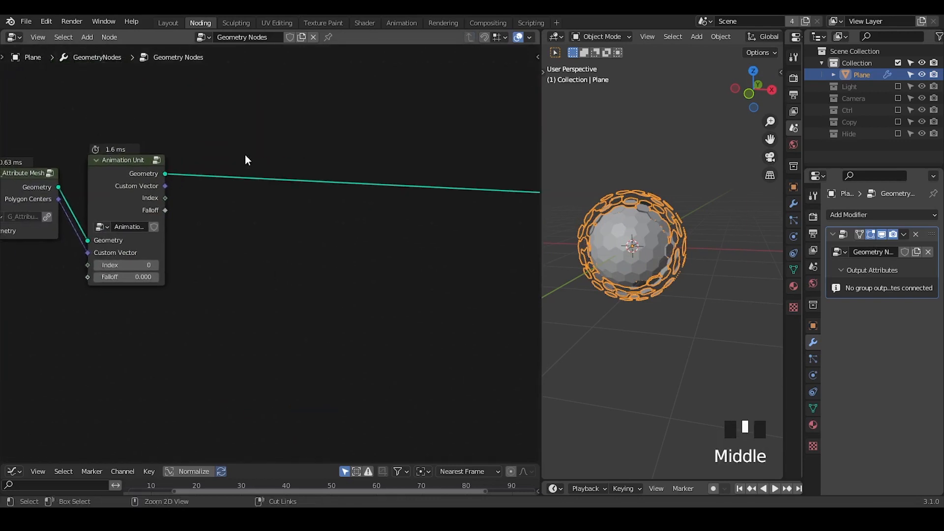
pyautogui.keyDown('ctrl'); pyautogui.moveTo(245, 155); pyautogui.dragTo(250, 199, button='right'); pyautogui.keyUp('ctrl')
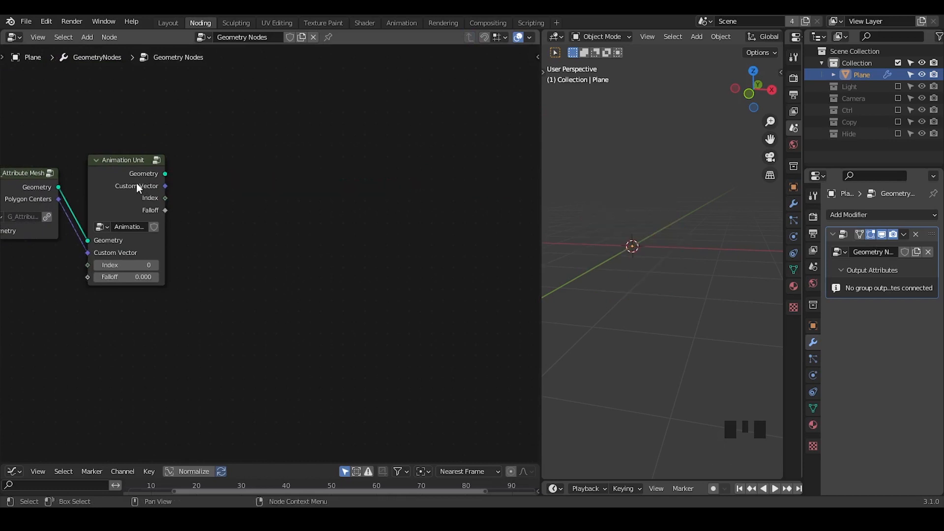
pyautogui.moveTo(136, 183); pyautogui.dragTo(143, 178)
pyautogui.hotkey('shift', 'd')
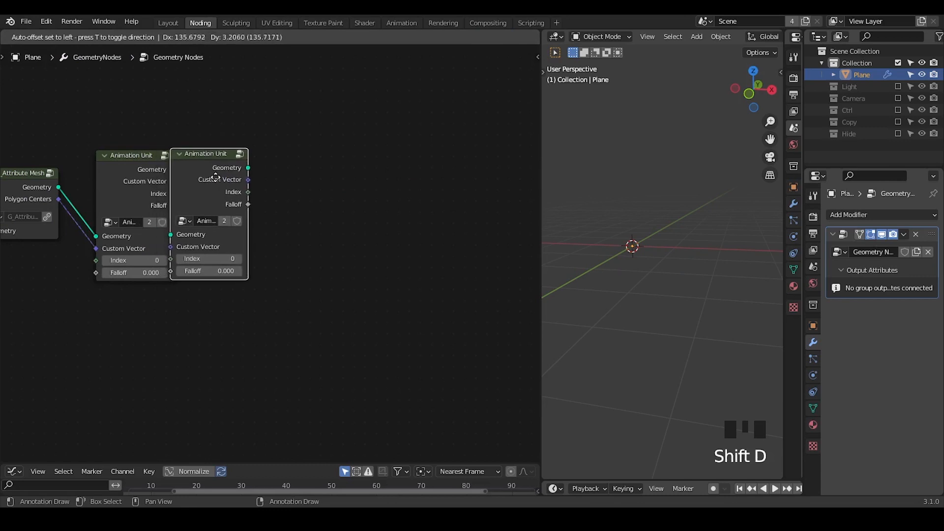
pyautogui.click(215, 177)
pyautogui.hotkey('shift', 'd')
pyautogui.click(258, 176)
pyautogui.hotkey('shift', 'd')
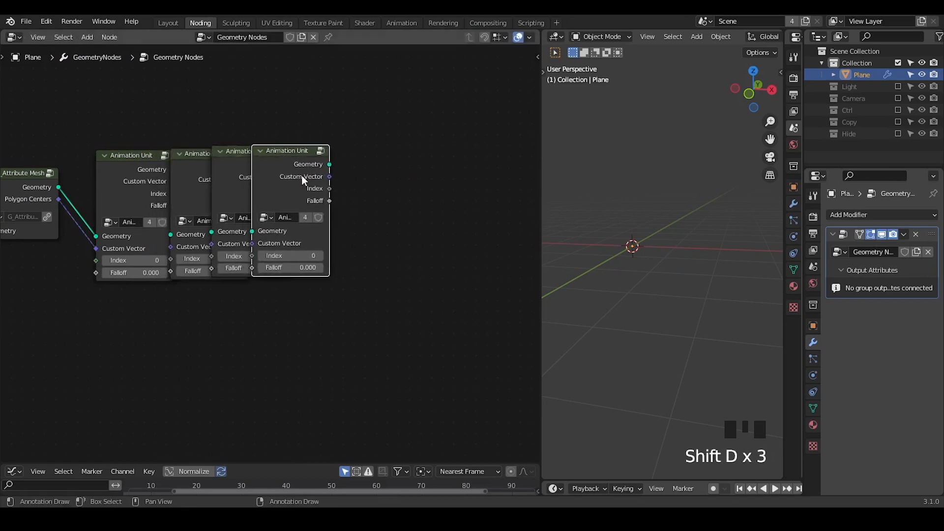
pyautogui.click(302, 175)
pyautogui.hotkey('shift', 'd')
pyautogui.click(289, 189)
pyautogui.hotkey('shift', 'd')
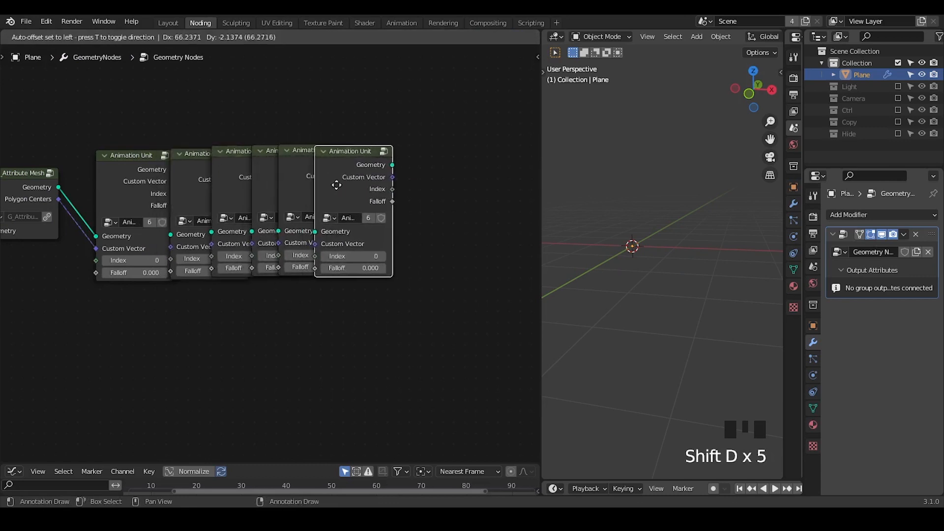
pyautogui.click(338, 185)
pyautogui.hotkey('shift', 'd')
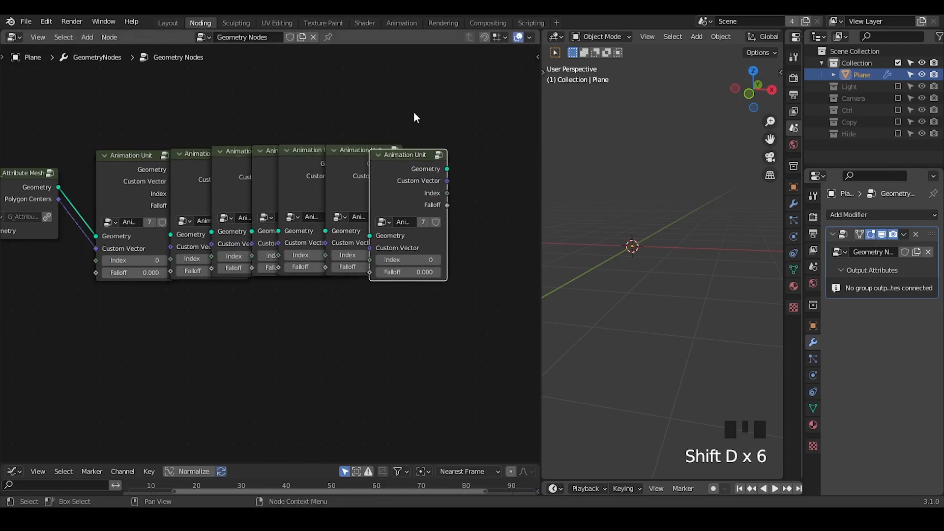
# Step: Chain all seven Animation Unit nodes in sequence through their Geometry, Custom Vector, Index and Falloff sockets
pyautogui.moveTo(426, 86); pyautogui.dragTo(124, 352)
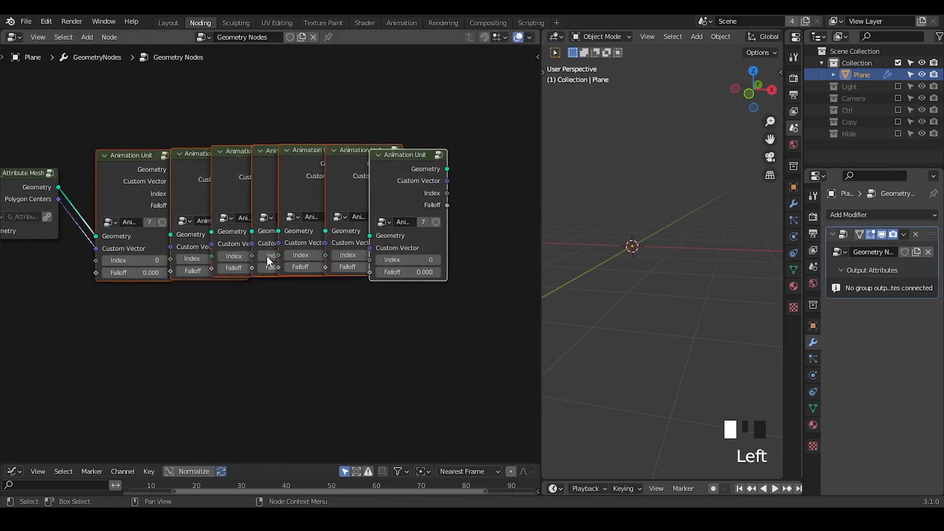
pyautogui.press('f')
pyautogui.press('f')
pyautogui.press('f')
pyautogui.press('f')
pyautogui.press('f')
pyautogui.press('f')
pyautogui.press('f')
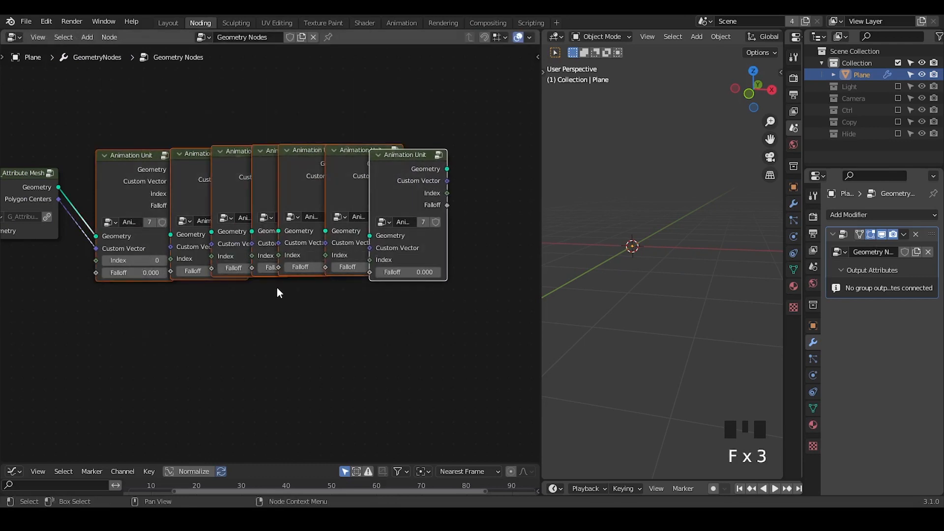
# Step: Spread the last two Animation Unit nodes to the right so that the links between them are exposed
pyautogui.moveTo(397, 179); pyautogui.dragTo(465, 170)
pyautogui.moveTo(413, 350); pyautogui.dragTo(351, 339, button='middle')
pyautogui.keyDown('ctrl'); pyautogui.moveTo(345, 305); pyautogui.dragTo(321, 199, button='middle'); pyautogui.keyUp('ctrl')
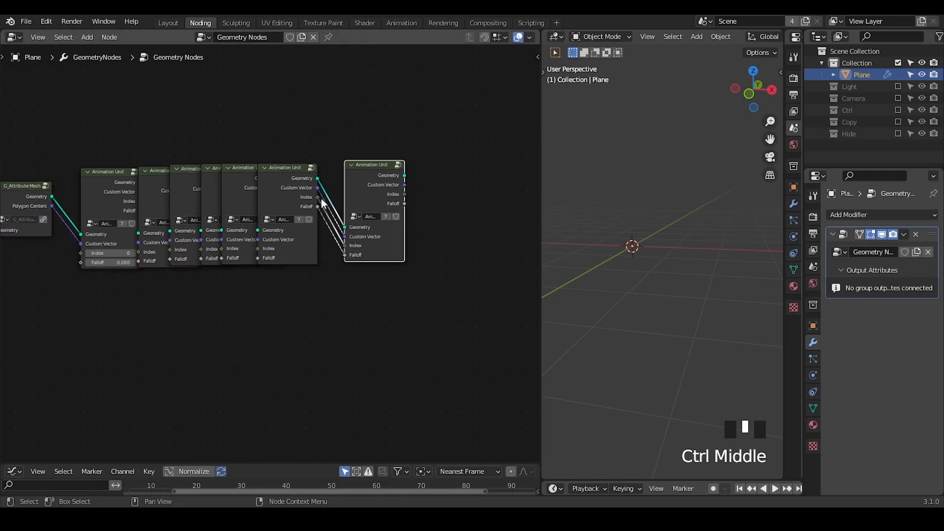
pyautogui.moveTo(290, 183); pyautogui.dragTo(311, 183)
pyautogui.moveTo(371, 141); pyautogui.dragTo(339, 186)
pyautogui.press('g')
pyautogui.click(360, 187)
pyautogui.click(355, 170)
pyautogui.moveTo(431, 111); pyautogui.dragTo(270, 302)
# Step: Connect the last Animation Unit's Geometry output to the Group Output
pyautogui.moveTo(496, 265); pyautogui.dragTo(368, 264, button='middle')
pyautogui.click(290, 173)
pyautogui.keyDown('alt'); pyautogui.keyDown('shift'); pyautogui.click(290, 173); pyautogui.keyUp('shift'); pyautogui.keyUp('alt')
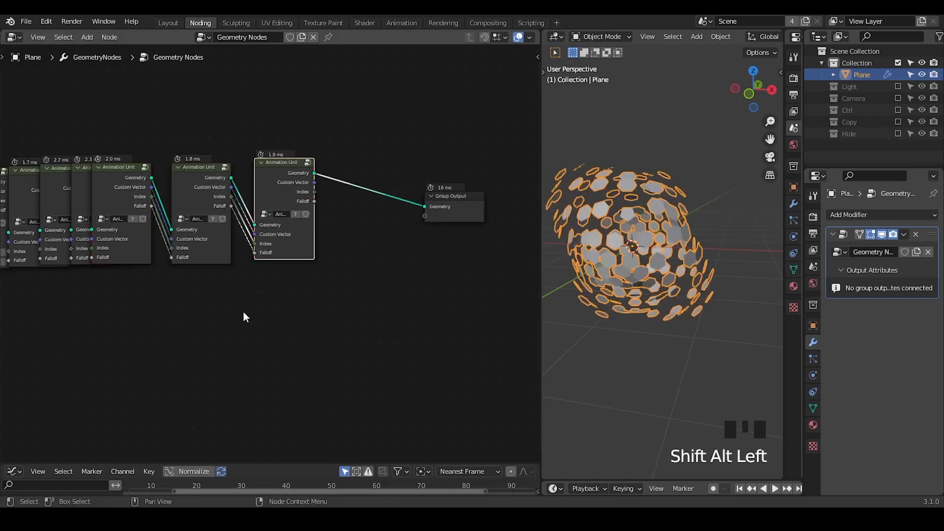
# Step: Shift the first Animation Unit node slightly and enter its group for editing
pyautogui.moveTo(245, 316); pyautogui.dragTo(337, 278, button='middle')
pyautogui.click(375, 116)
pyautogui.moveTo(639, 267); pyautogui.dragTo(606, 261, button='middle')
pyautogui.moveTo(293, 271); pyautogui.dragTo(444, 269, button='middle')
pyautogui.click(206, 175)
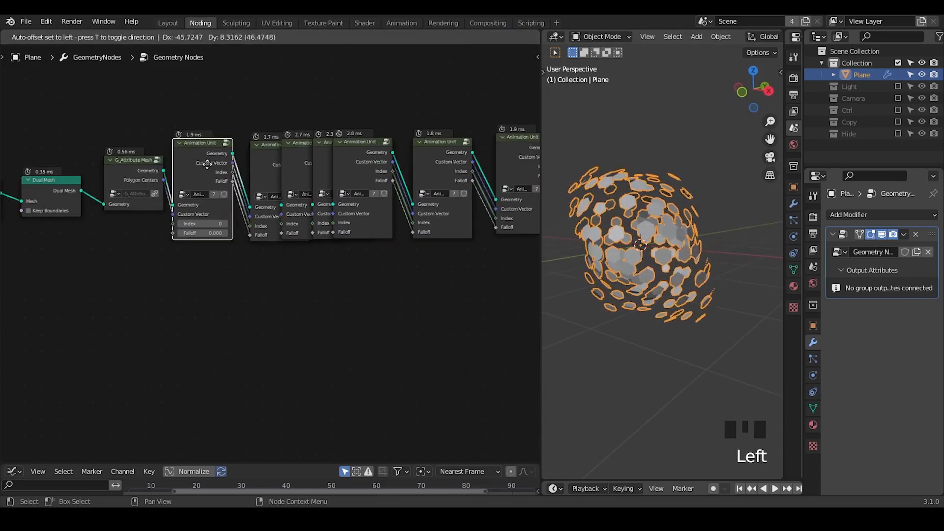
pyautogui.press('Tab')
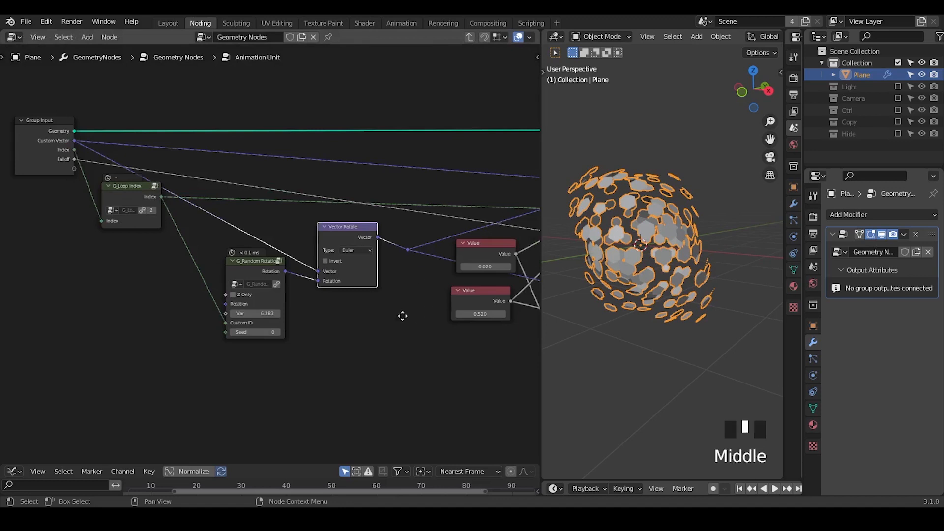
# Step: Sweep the Value node driving the Directional Offset through negative and positive values, leaving it at 0.620
pyautogui.moveTo(402, 316); pyautogui.dragTo(310, 295, button='middle')
pyautogui.moveTo(639, 275); pyautogui.dragTo(678, 256, button='middle')
pyautogui.moveTo(406, 308); pyautogui.dragTo(311, 291, button='middle')
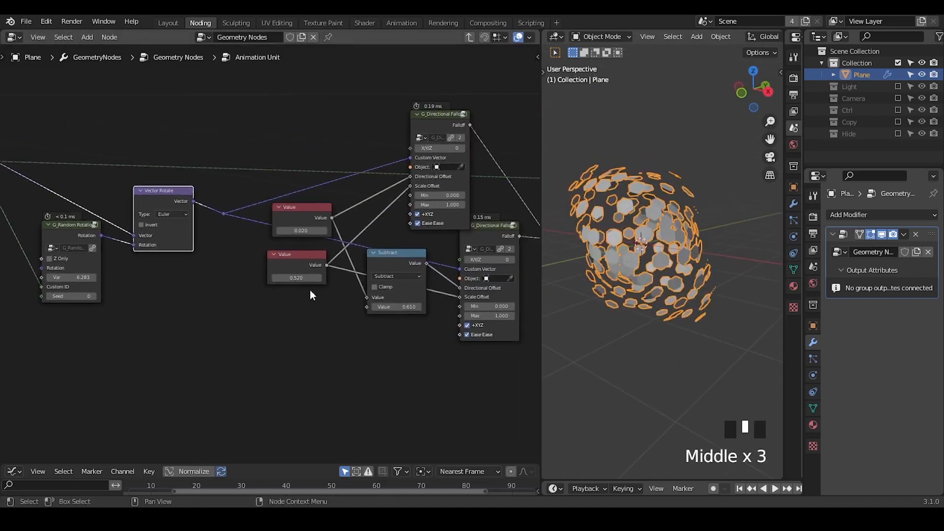
pyautogui.keyDown('shift'); pyautogui.moveTo(301, 232); pyautogui.dragTo(197, 232); pyautogui.keyUp('shift')
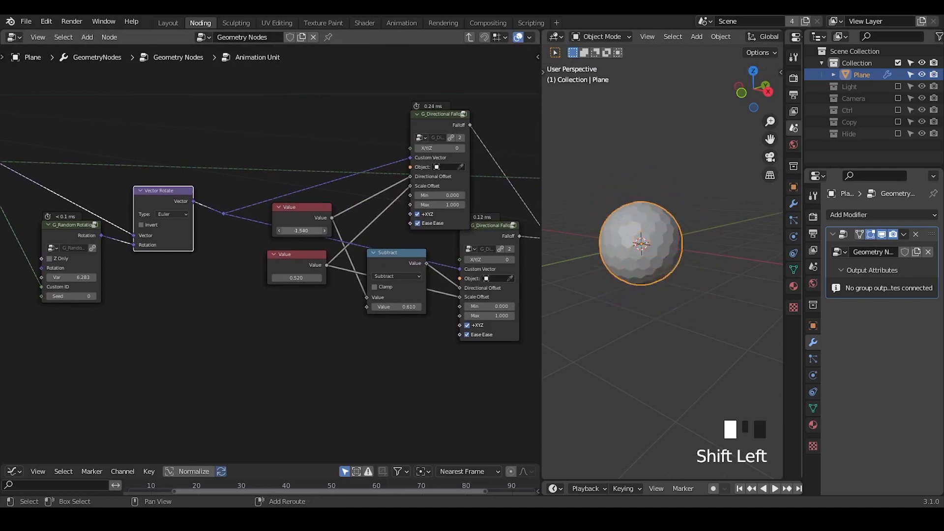
pyautogui.keyDown('shift'); pyautogui.moveTo(301, 231); pyautogui.dragTo(393, 231); pyautogui.keyUp('shift')
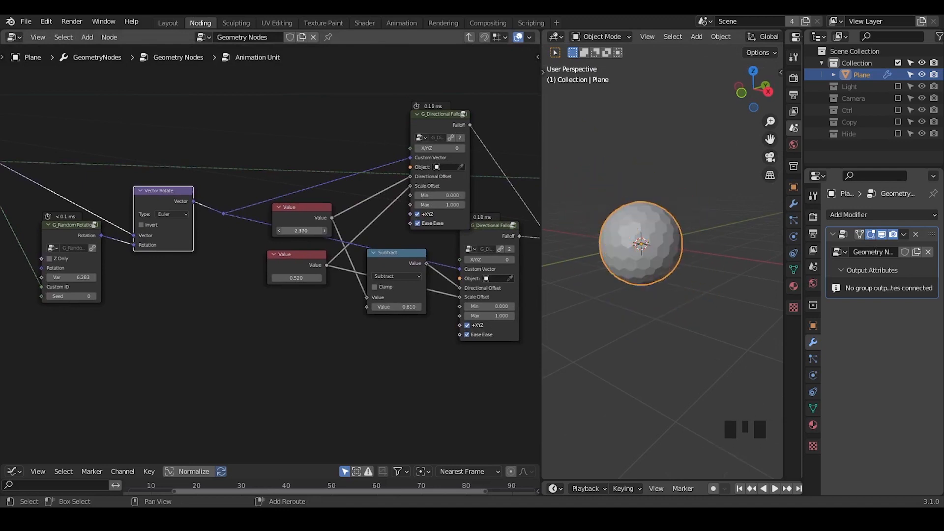
pyautogui.keyDown('shift'); pyautogui.moveTo(300, 230); pyautogui.dragTo(354, 230); pyautogui.keyUp('shift')
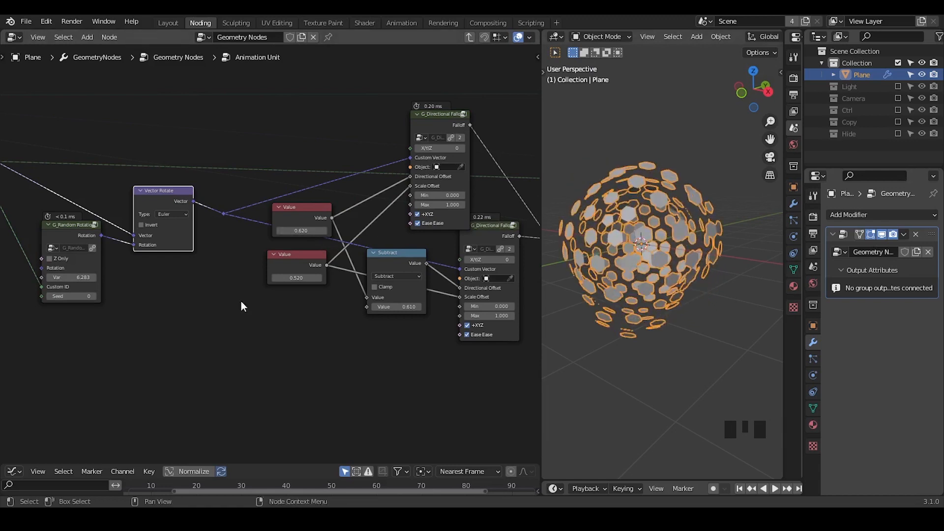
# Step: Route both Value nodes' outgoing links through reroute points and move the two Value nodes to the left
pyautogui.moveTo(241, 302); pyautogui.dragTo(213, 309, button='middle')
pyautogui.moveTo(326, 191); pyautogui.dragTo(208, 234)
pyautogui.moveTo(307, 242); pyautogui.dragTo(197, 294)
pyautogui.hotkey('shift', 'ctrl', 'alt', 'q')
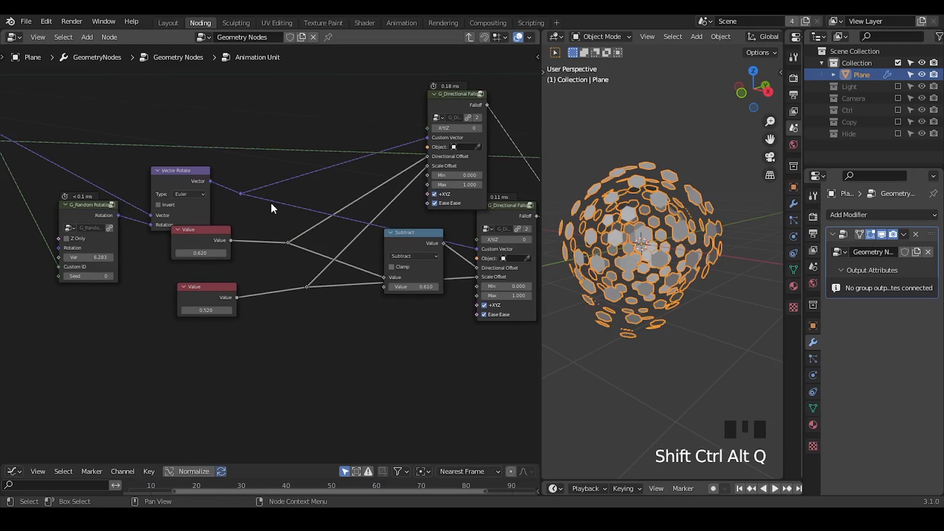
# Step: Widen the 3D viewport and sweep the upper Value node down to -1.410 and up to 1.770
pyautogui.moveTo(252, 247); pyautogui.dragTo(321, 195, button='middle')
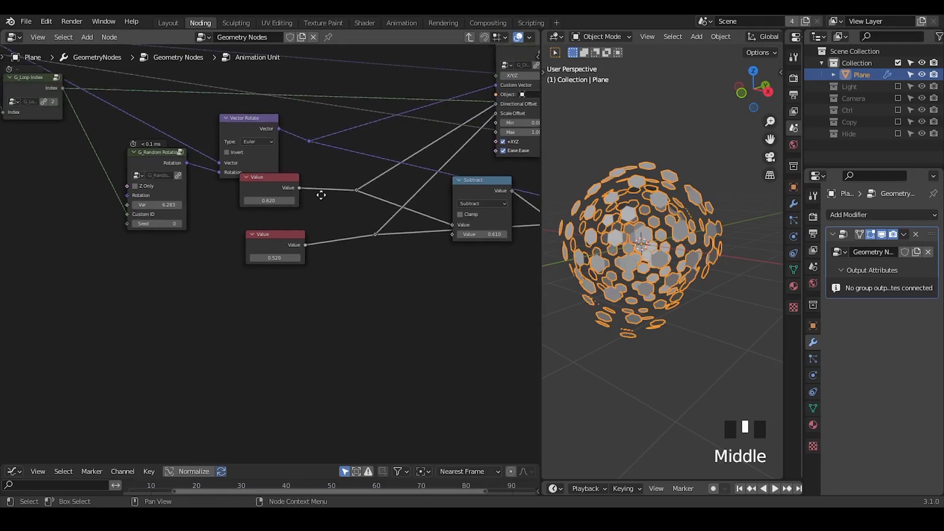
pyautogui.keyDown('ctrl'); pyautogui.moveTo(331, 227); pyautogui.dragTo(331, 194, button='middle'); pyautogui.keyUp('ctrl')
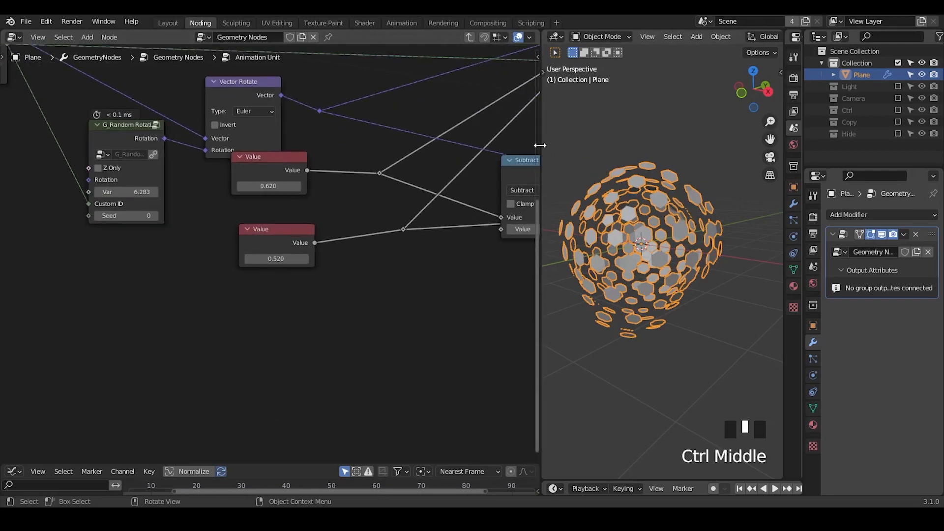
pyautogui.moveTo(540, 145); pyautogui.dragTo(427, 149)
pyautogui.moveTo(571, 239); pyautogui.dragTo(620, 234, button='middle')
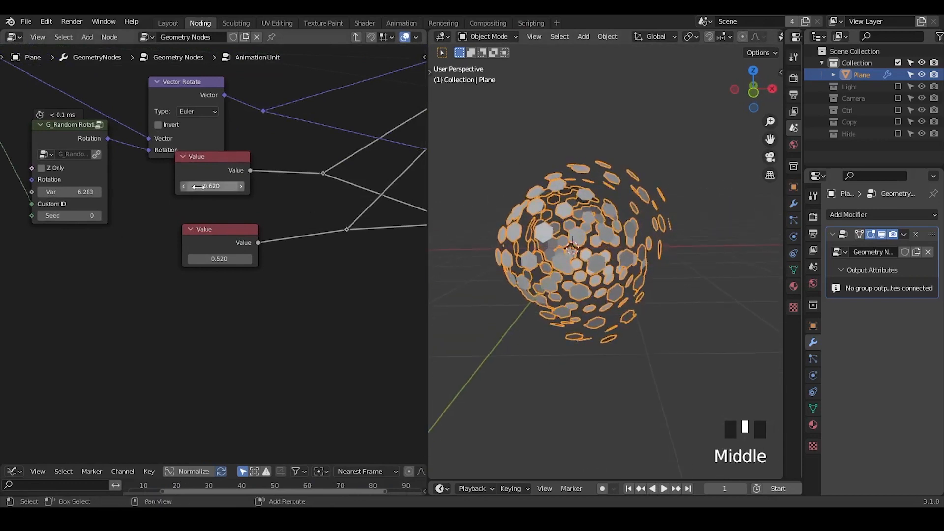
pyautogui.keyDown('shift'); pyautogui.moveTo(197, 187); pyautogui.dragTo(177, 187); pyautogui.keyUp('shift')
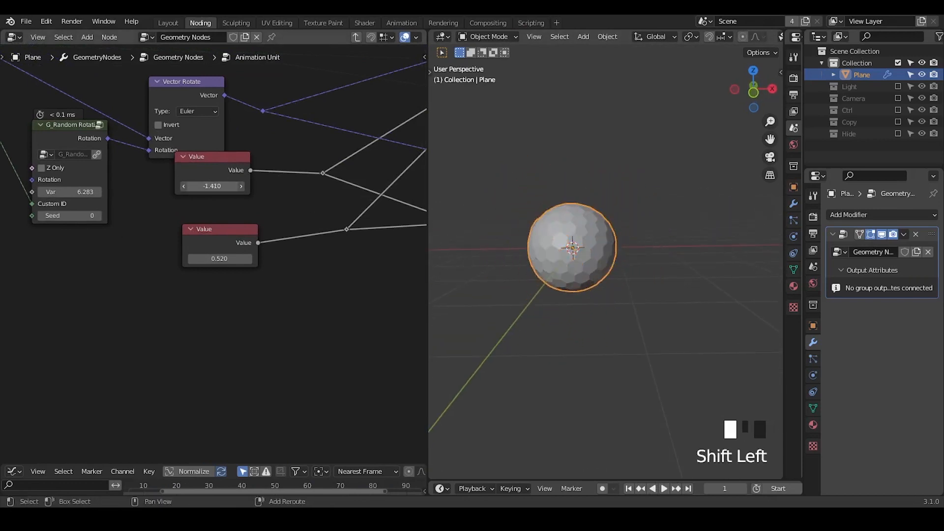
pyautogui.moveTo(212, 186); pyautogui.dragTo(366, 187)
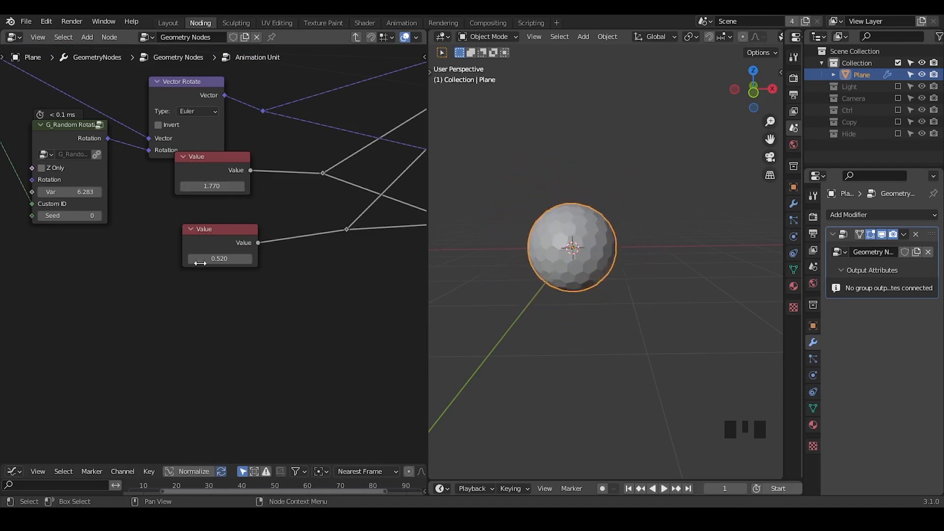
# Step: Draw freehand annotation strokes below the lower Value node: crossed lines with an arrow and a "1." beside them
pyautogui.moveTo(208, 291); pyautogui.dragTo(274, 294)
pyautogui.moveTo(237, 271); pyautogui.dragTo(236, 330)
pyautogui.moveTo(219, 322); pyautogui.dragTo(270, 324)
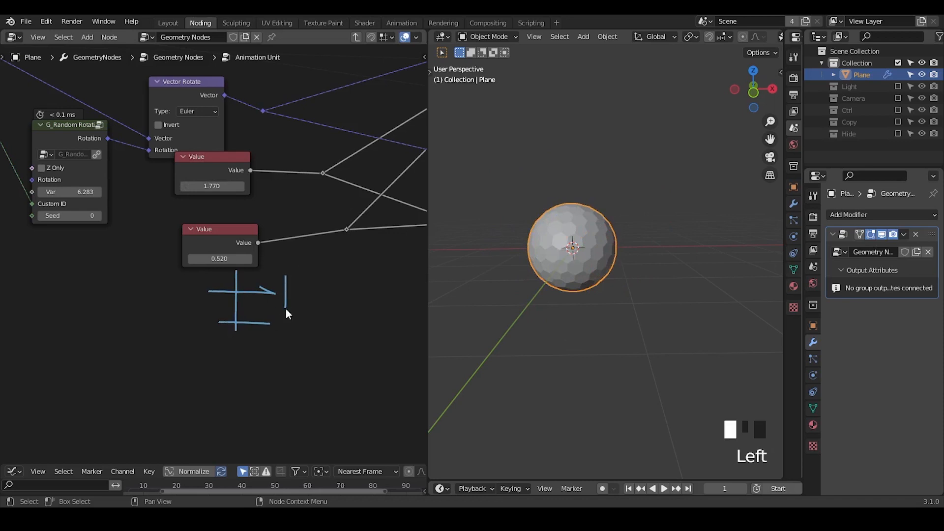
pyautogui.moveTo(286, 276); pyautogui.dragTo(285, 307)
pyautogui.moveTo(297, 310); pyautogui.dragTo(301, 310)
pyautogui.moveTo(343, 256); pyautogui.dragTo(348, 293)
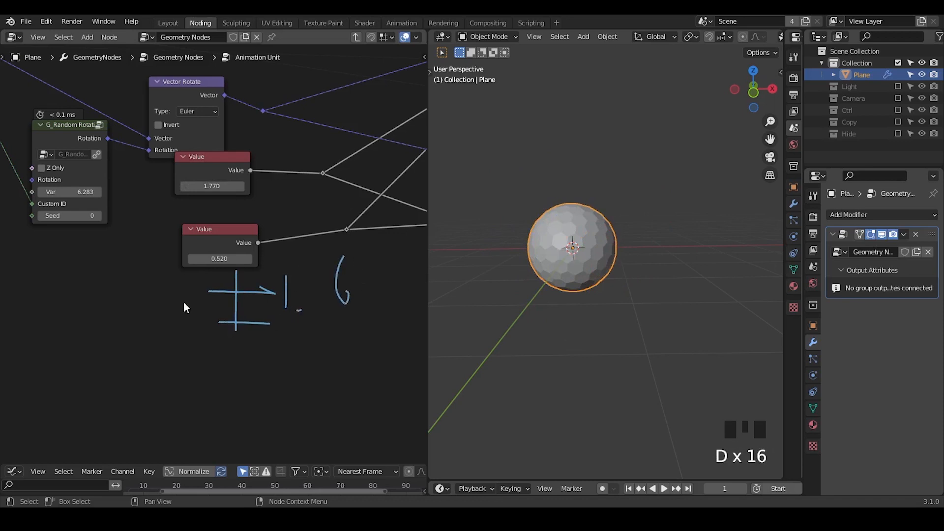
# Step: Add a G_Delay Falloff node and connect its Falloff output to the directional offset reroute in place of the upper Value node
pyautogui.hotkey('ctrl', 'a')
pyautogui.write('delay')
pyautogui.press('Return')
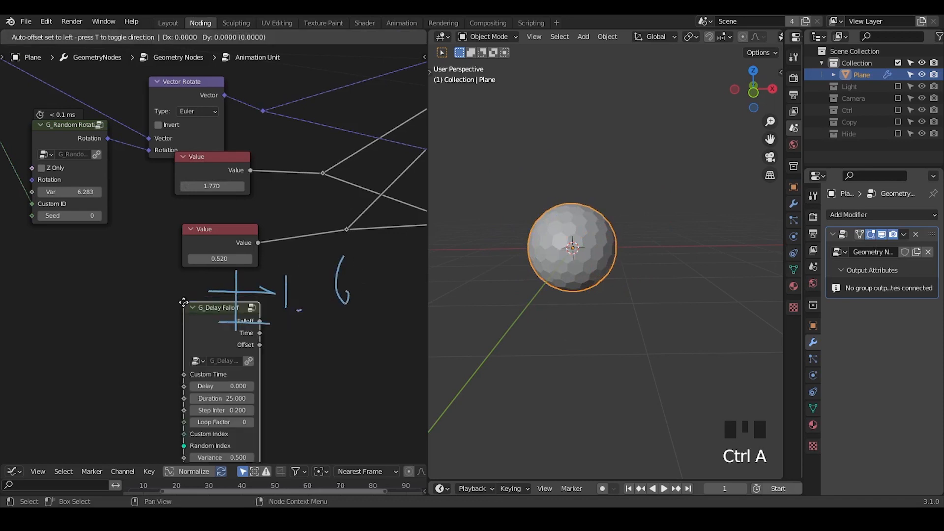
pyautogui.click(84, 225)
pyautogui.moveTo(98, 242); pyautogui.dragTo(206, 259, button='middle')
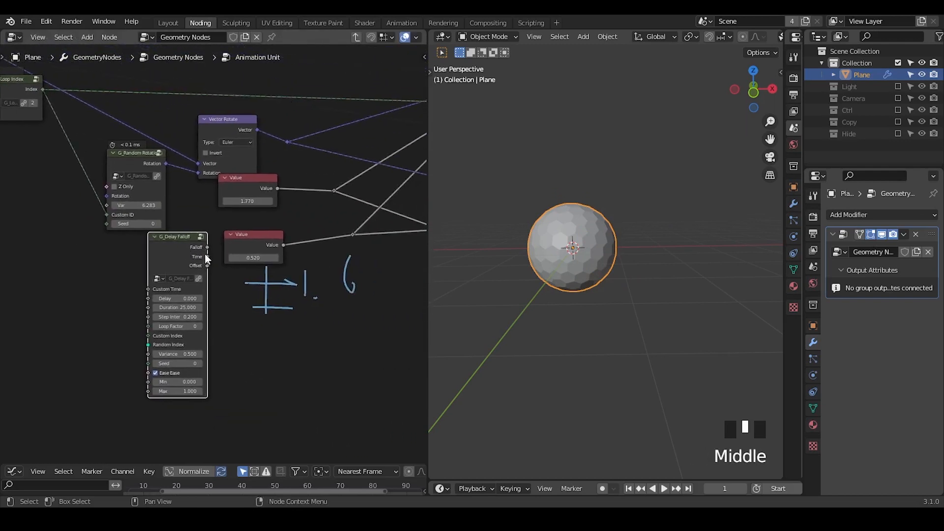
pyautogui.moveTo(206, 247); pyautogui.dragTo(333, 189)
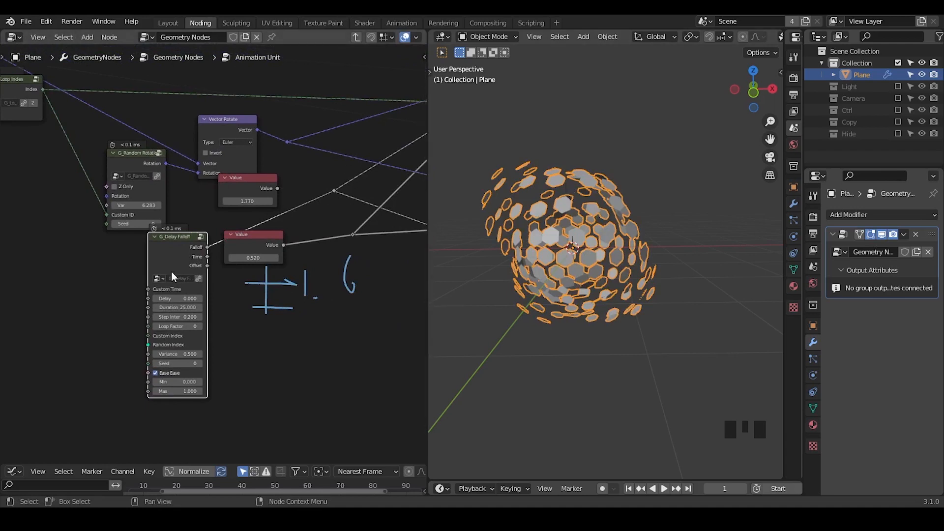
# Step: Collapse G_Random Rotation, rearrange the surrounding nodes, and link G_Loop Index's Index to G_Delay Falloff's Custom Index
pyautogui.click(113, 153)
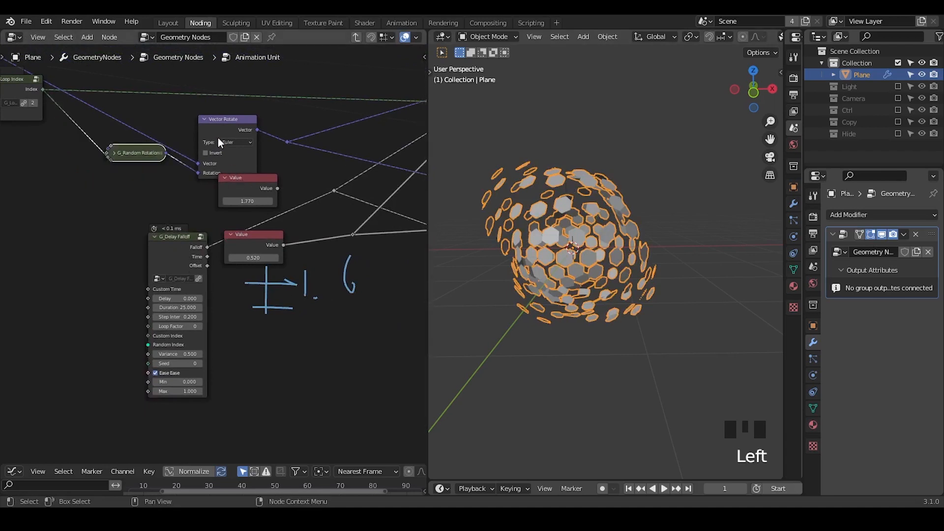
pyautogui.moveTo(219, 142); pyautogui.dragTo(210, 114)
pyautogui.moveTo(168, 255); pyautogui.dragTo(168, 228)
pyautogui.moveTo(168, 228); pyautogui.dragTo(240, 236, button='middle')
pyautogui.moveTo(78, 108); pyautogui.dragTo(81, 138)
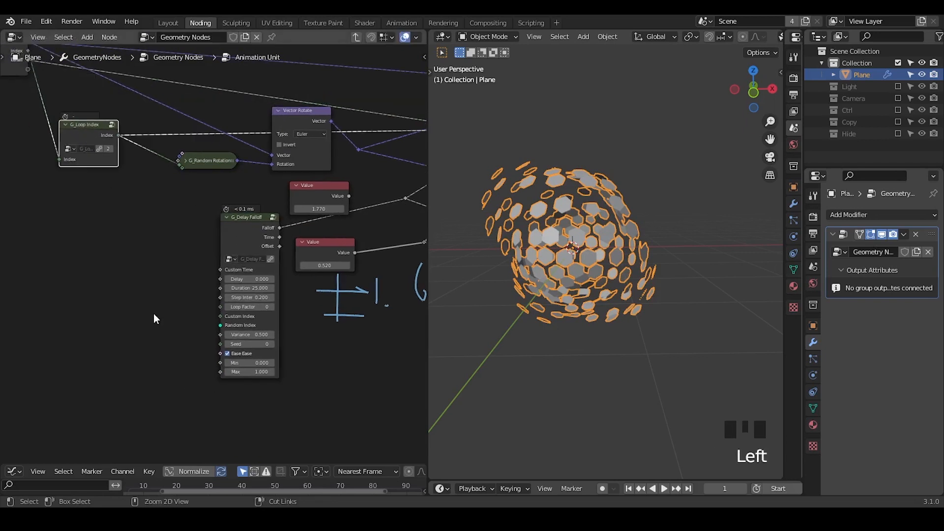
pyautogui.keyDown('ctrl'); pyautogui.moveTo(154, 316); pyautogui.dragTo(137, 213, button='middle'); pyautogui.keyUp('ctrl')
pyautogui.moveTo(118, 97); pyautogui.dragTo(223, 336)
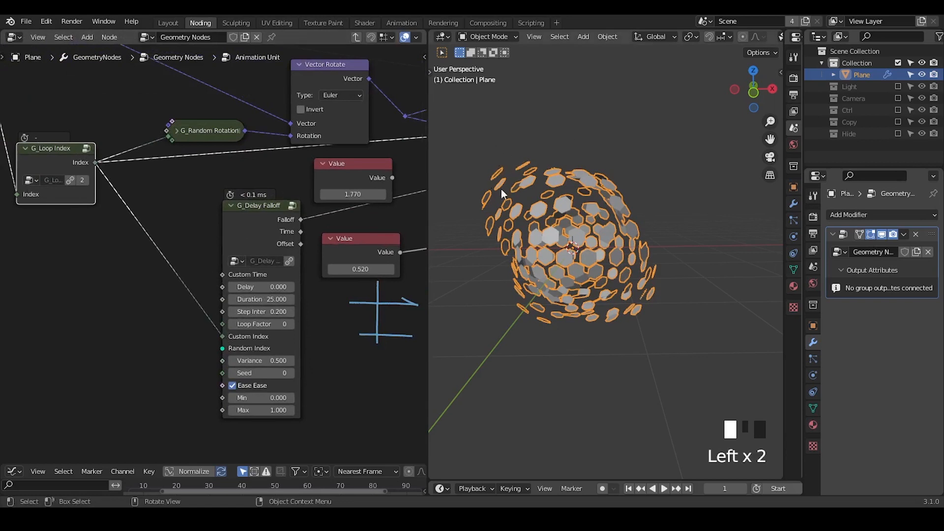
# Step: Add a G_Negati node and connect its Negative and Original outputs to G_Delay Falloff's Min and Max
pyautogui.moveTo(342, 273); pyautogui.dragTo(343, 232, button='middle')
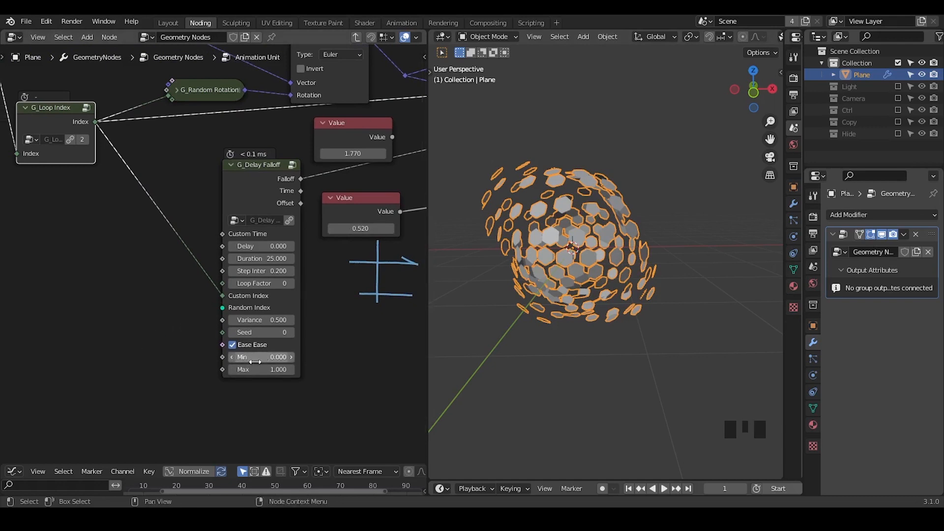
pyautogui.hotkey('ctrl', 'a')
pyautogui.write('negati')
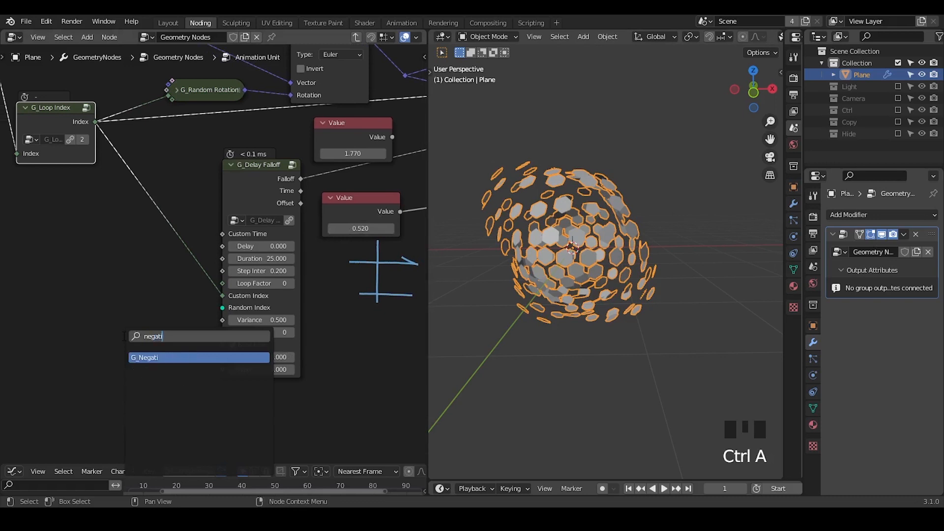
pyautogui.press('Return')
pyautogui.click(83, 346)
pyautogui.moveTo(206, 383); pyautogui.dragTo(291, 121, button='middle')
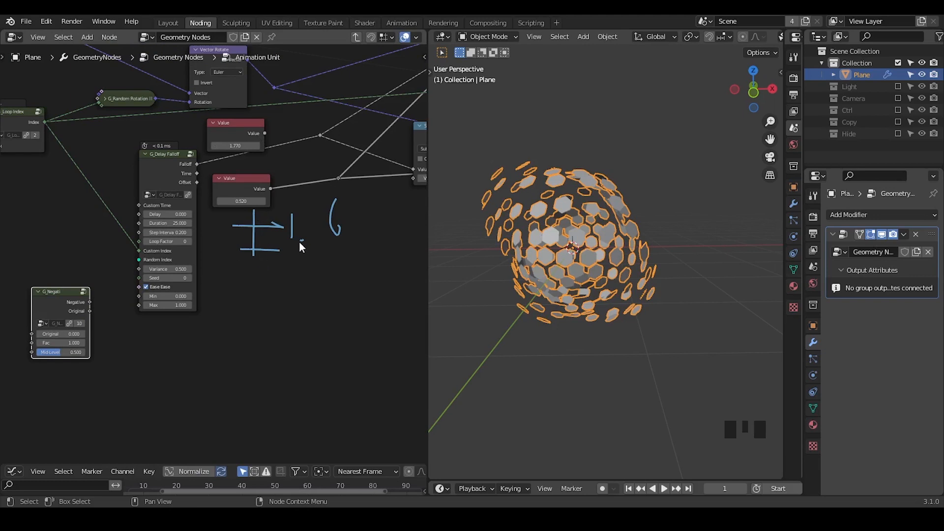
pyautogui.moveTo(90, 301); pyautogui.dragTo(139, 305)
pyautogui.moveTo(139, 304); pyautogui.dragTo(93, 281, button='middle')
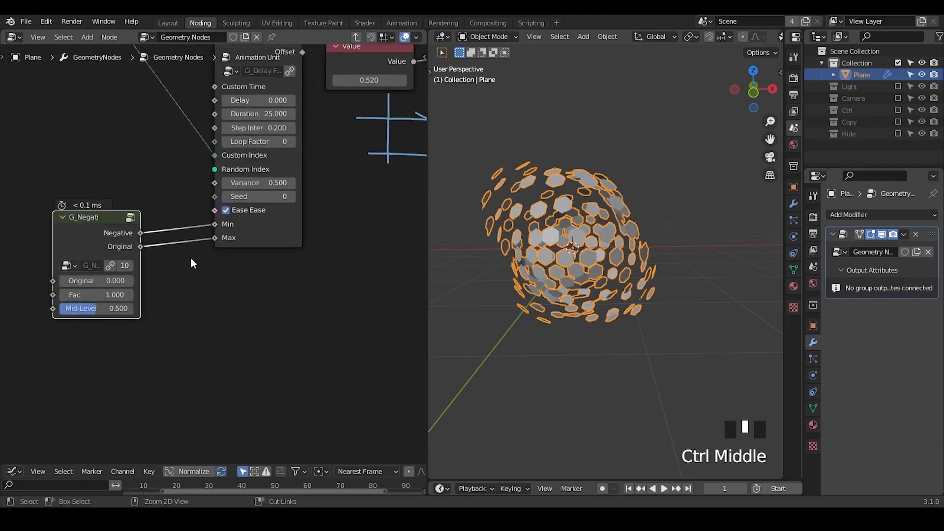
# Step: Set G_Negati's Original to 2, move the node closer to G_Delay Falloff, and scrub the timeline to frame 12
pyautogui.keyDown('shift'); pyautogui.moveTo(94, 282); pyautogui.dragTo(94, 282); pyautogui.keyUp('shift')
pyautogui.click(95, 282)
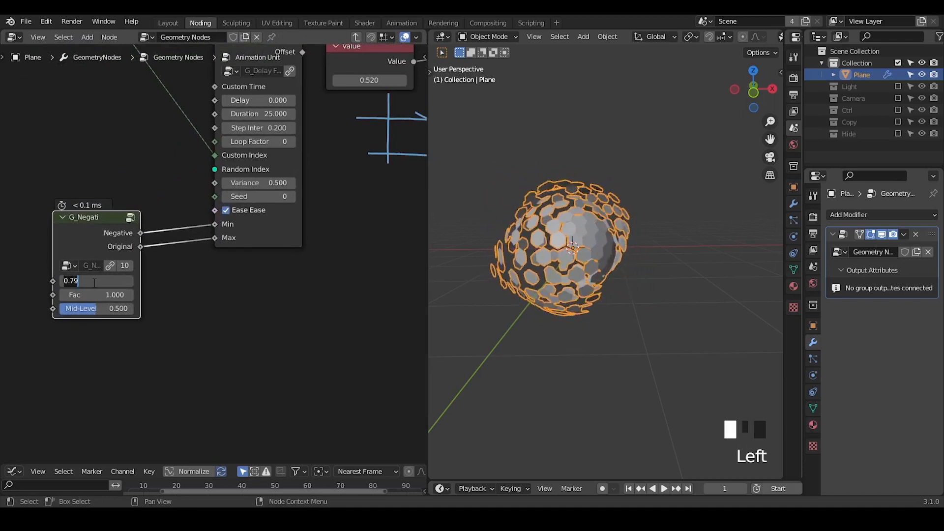
pyautogui.write('2')
pyautogui.press('Return')
pyautogui.moveTo(114, 229); pyautogui.dragTo(140, 225)
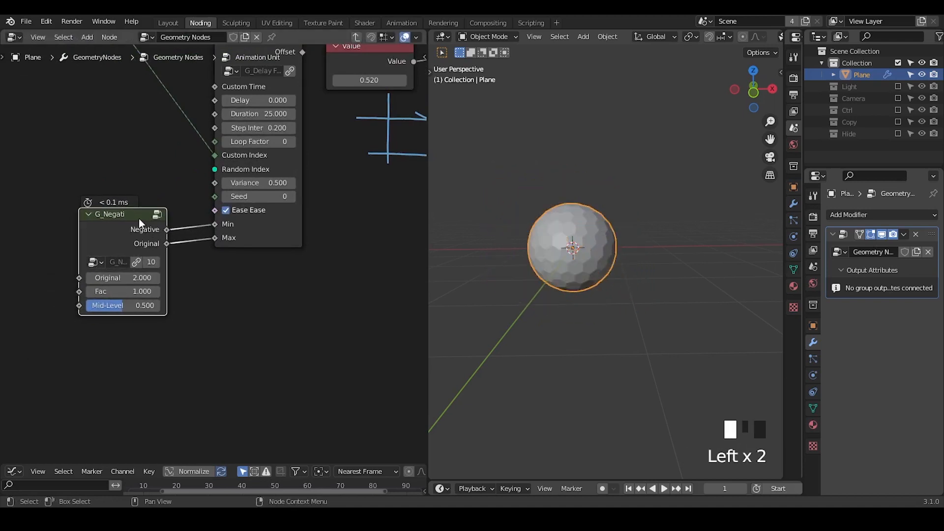
pyautogui.moveTo(238, 195); pyautogui.dragTo(197, 286, button='middle')
pyautogui.moveTo(729, 488); pyautogui.dragTo(671, 488)
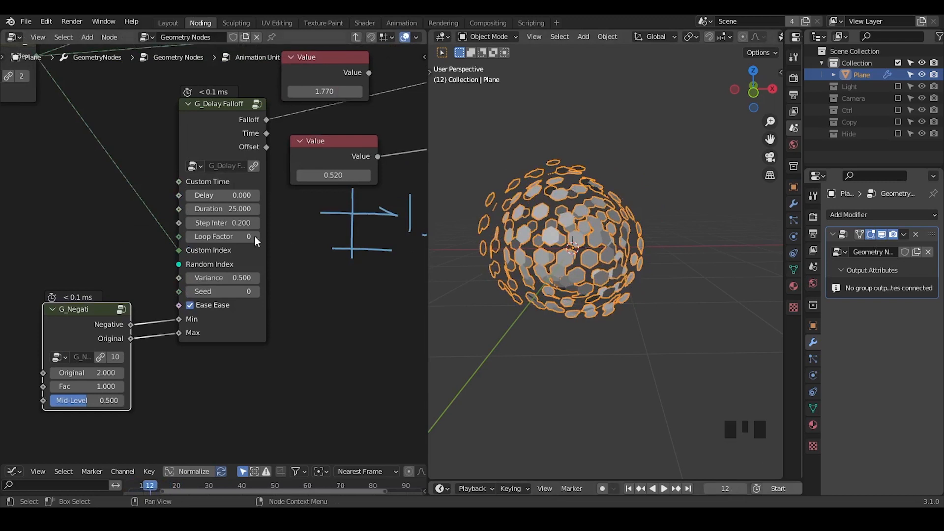
# Step: Set G_Delay Falloff's step interval to 10 and duration to 45, then preview the animation at frame 16
pyautogui.moveTo(85, 181); pyautogui.dragTo(82, 187, button='middle')
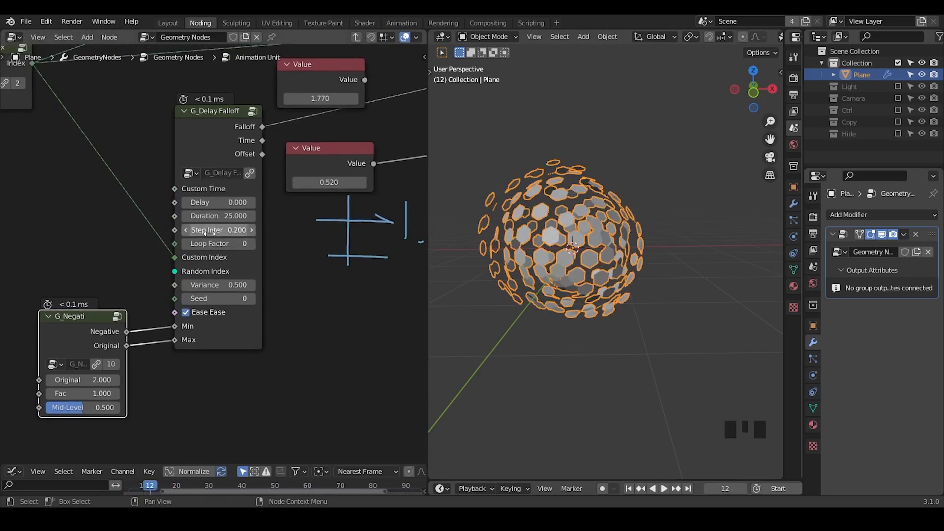
pyautogui.moveTo(101, 205); pyautogui.dragTo(122, 221, button='middle')
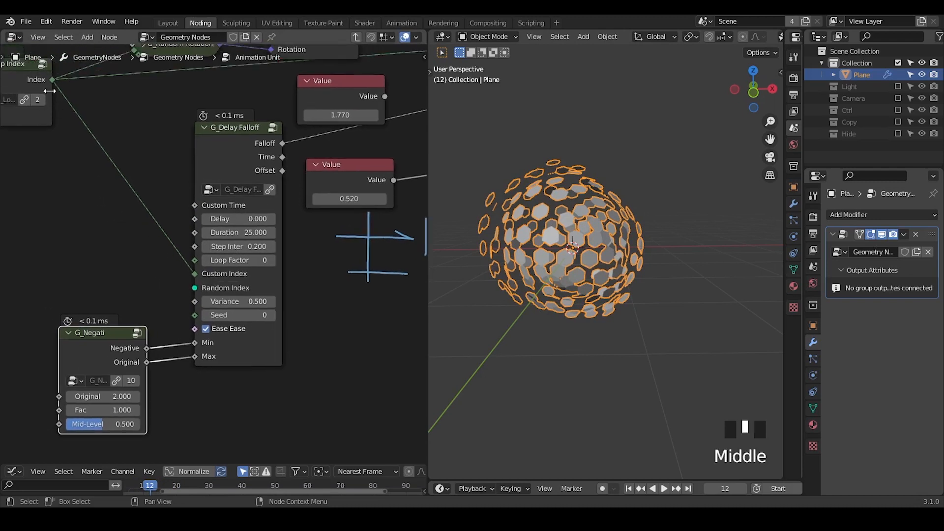
pyautogui.click(242, 247)
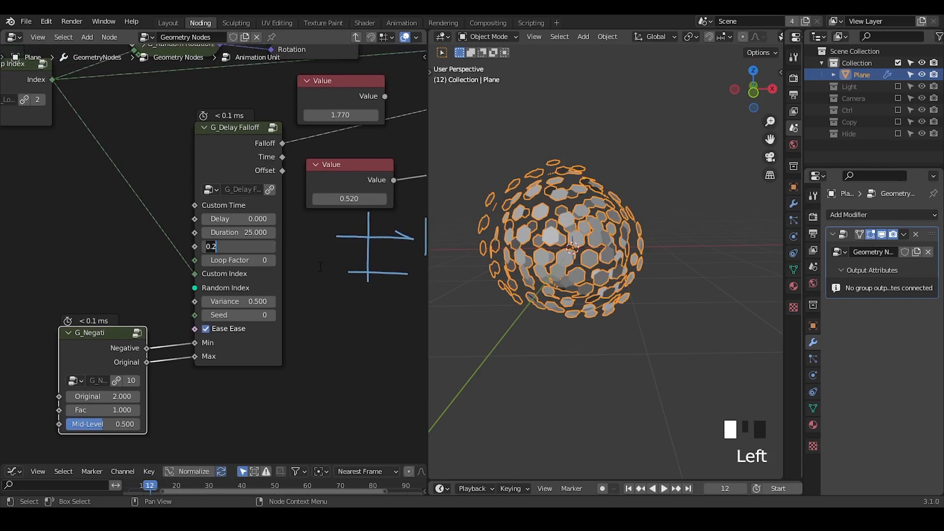
pyautogui.write('10')
pyautogui.press('Return')
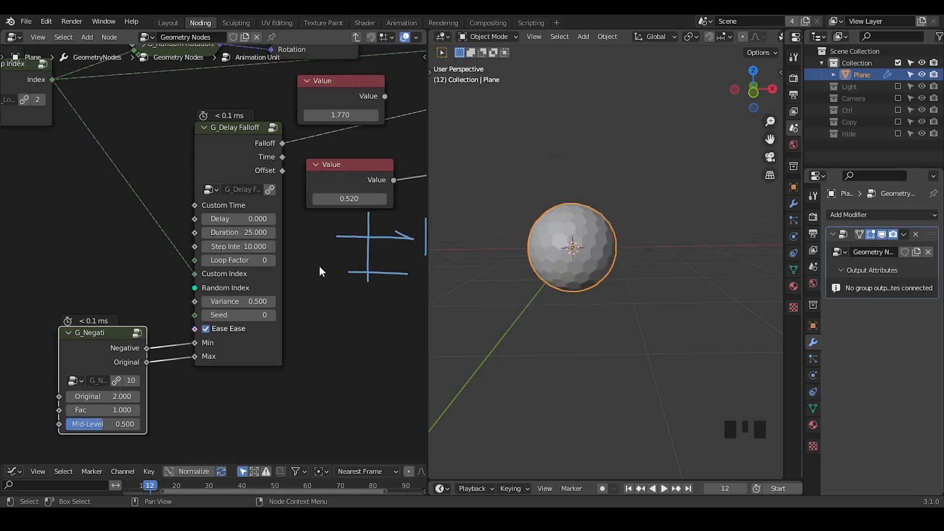
pyautogui.click(238, 232)
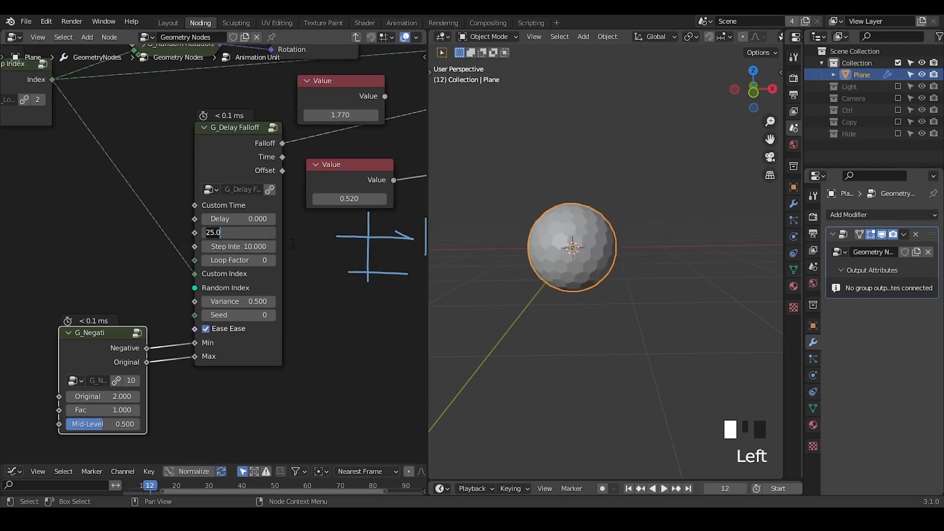
pyautogui.click(238, 232)
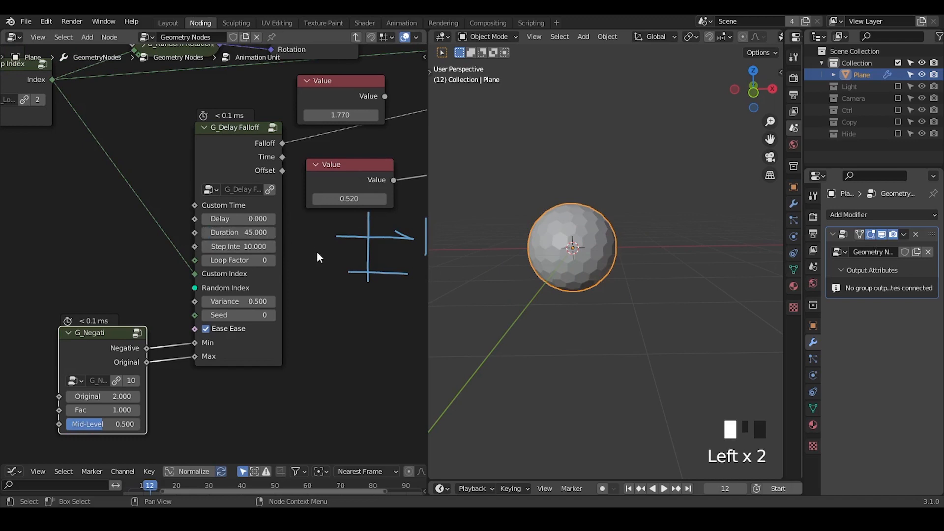
pyautogui.moveTo(714, 488)
pyautogui.mouseDown()
pyautogui.moveTo(688, 488)
pyautogui.moveTo(710, 488)
pyautogui.mouseUp()
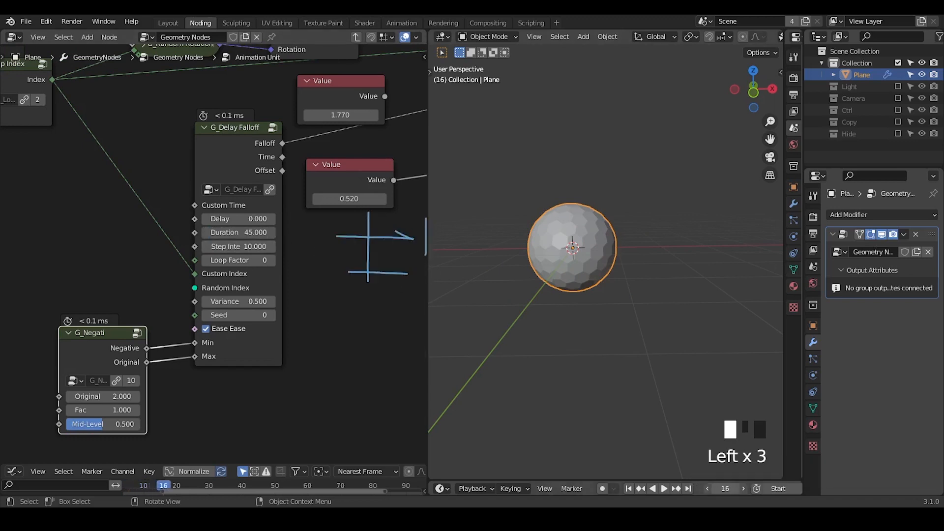
# Step: Link the Group Input's Index directly to G_Delay Falloff's Custom Index, and move G_Loop Index up closer to the Group Input
pyautogui.moveTo(323, 357); pyautogui.dragTo(43, 77, button='middle')
pyautogui.moveTo(44, 76); pyautogui.dragTo(260, 324)
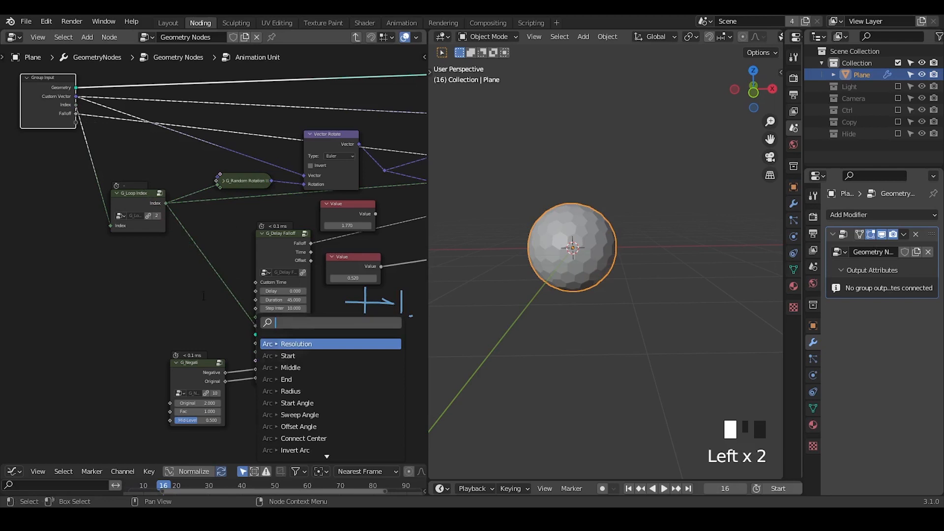
pyautogui.moveTo(151, 208); pyautogui.dragTo(173, 155)
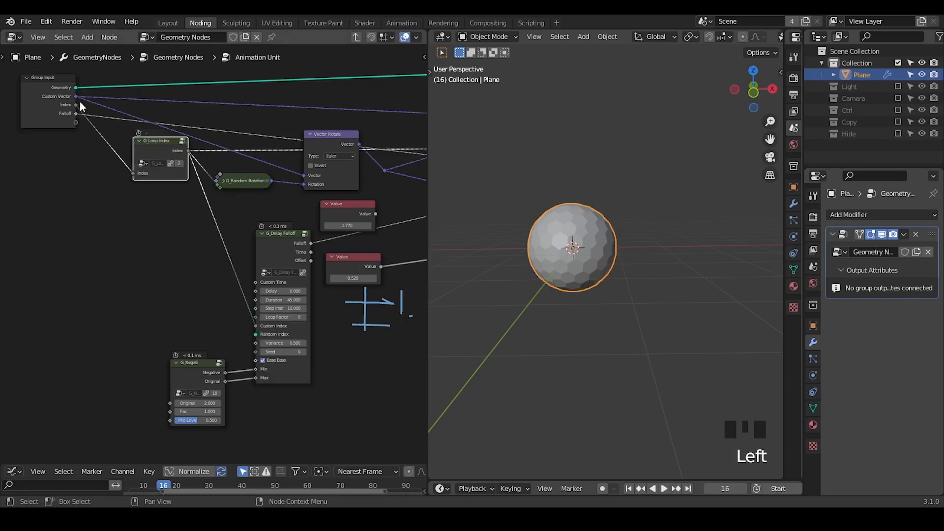
pyautogui.moveTo(75, 104); pyautogui.dragTo(256, 334)
pyautogui.moveTo(60, 183); pyautogui.dragTo(43, 160)
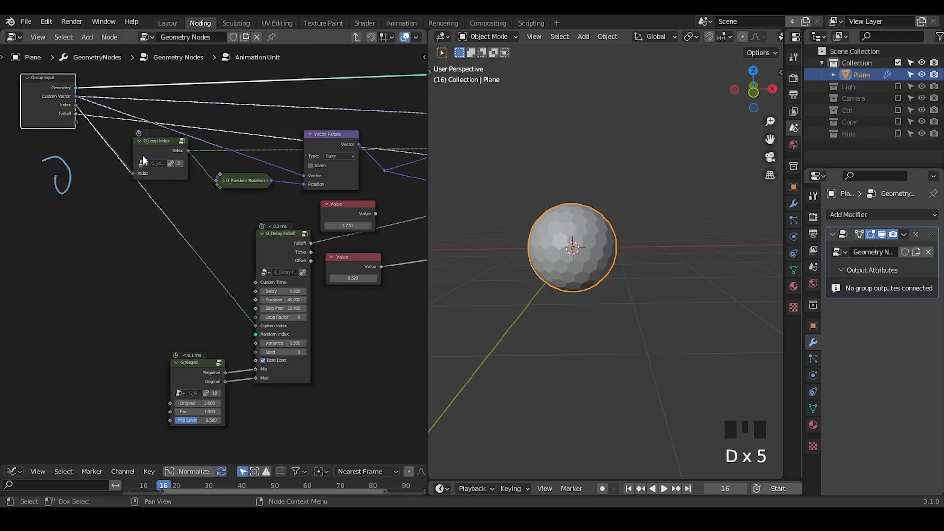
pyautogui.moveTo(152, 140); pyautogui.dragTo(149, 122)
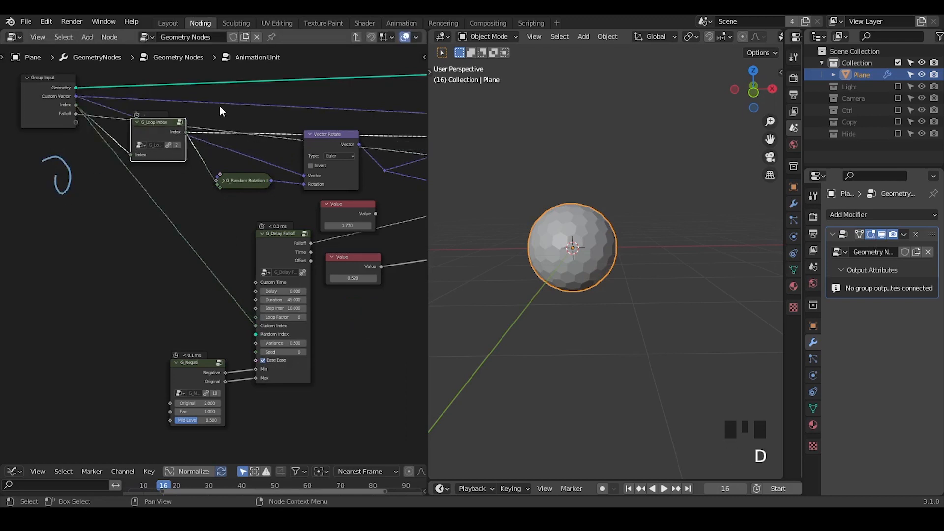
pyautogui.moveTo(216, 100); pyautogui.dragTo(218, 134)
pyautogui.moveTo(252, 90)
pyautogui.mouseDown(button='right')
pyautogui.moveTo(89, 179)
pyautogui.moveTo(54, 177)
pyautogui.mouseUp(button='right')
# Step: Set G_Delay Falloff's step interval to 45 and scrub the timeline from the start to frame 253 to preview the animation
pyautogui.moveTo(720, 489); pyautogui.dragTo(731, 488)
pyautogui.moveTo(595, 283); pyautogui.dragTo(587, 281, button='middle')
pyautogui.keyDown('ctrl'); pyautogui.moveTo(328, 384); pyautogui.dragTo(339, 373, button='middle'); pyautogui.keyUp('ctrl')
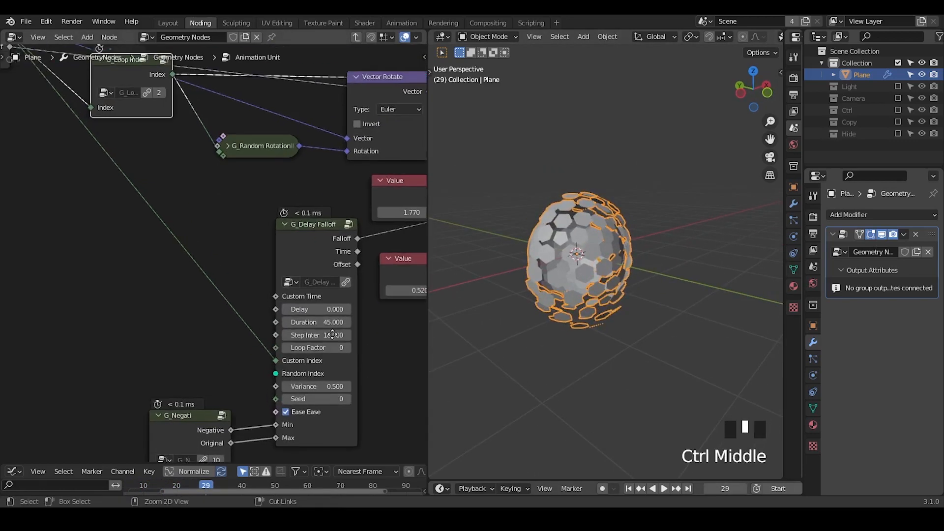
pyautogui.click(344, 334)
pyautogui.write('45')
pyautogui.press('Return')
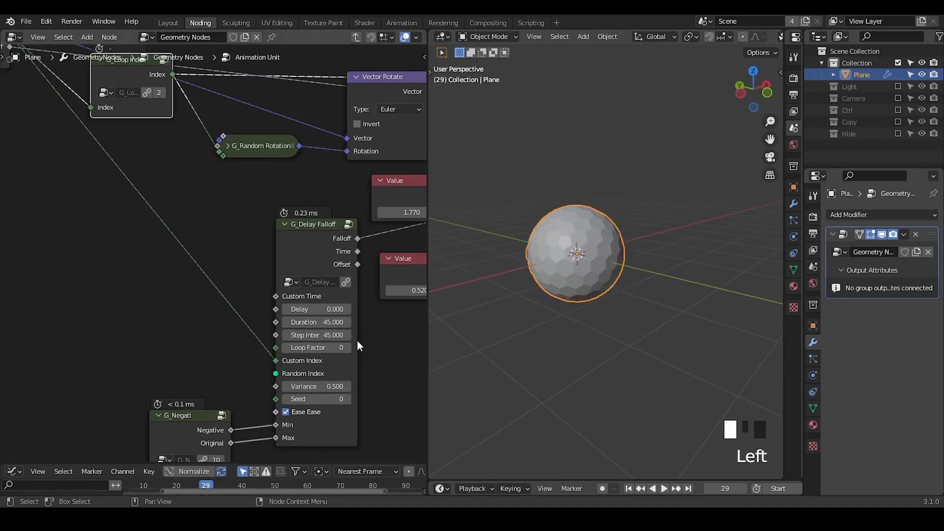
pyautogui.click(628, 488)
pyautogui.moveTo(723, 488); pyautogui.dragTo(904, 489)
# Step: Leave the Animation Unit group, connect the last unit's Falloff to the Group Output, and name the modifier's Falloff output attribute C
pyautogui.moveTo(371, 350); pyautogui.dragTo(224, 350, button='middle')
pyautogui.moveTo(273, 270); pyautogui.dragTo(23, 317, button='middle')
pyautogui.moveTo(236, 230); pyautogui.dragTo(90, 235, button='middle')
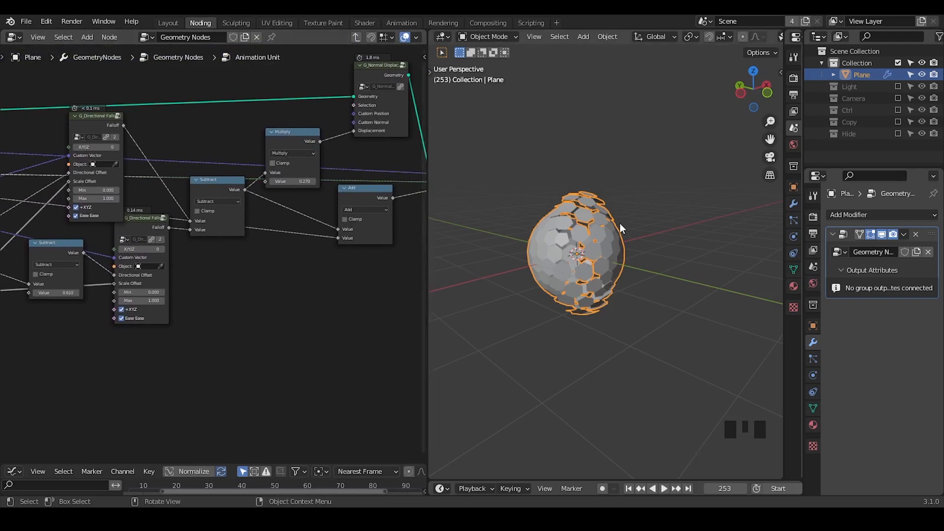
pyautogui.click(356, 38)
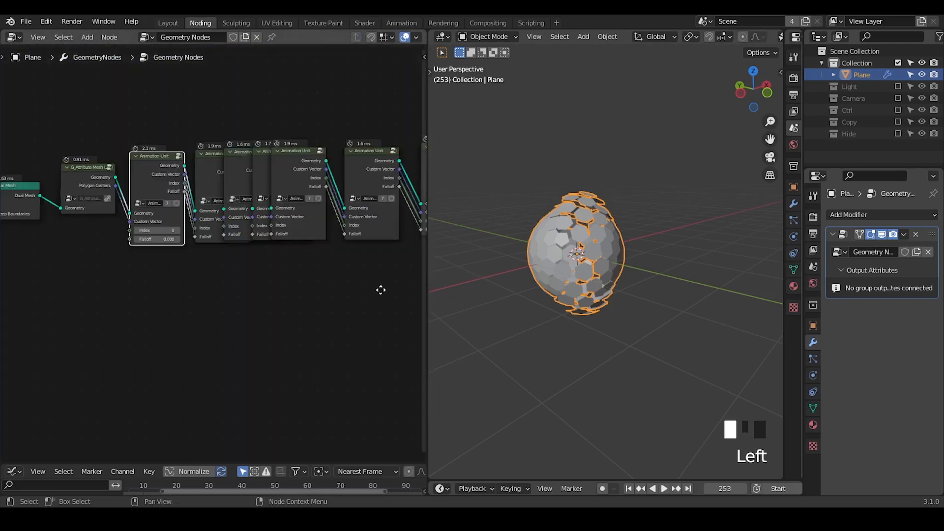
pyautogui.moveTo(381, 289); pyautogui.dragTo(239, 247, button='middle')
pyautogui.moveTo(219, 170); pyautogui.dragTo(323, 185)
pyautogui.click(324, 186)
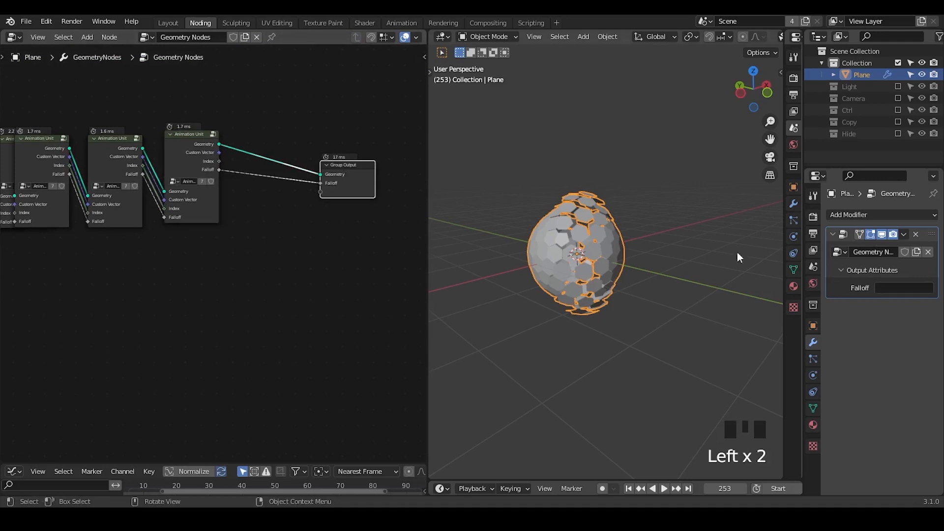
pyautogui.click(893, 288)
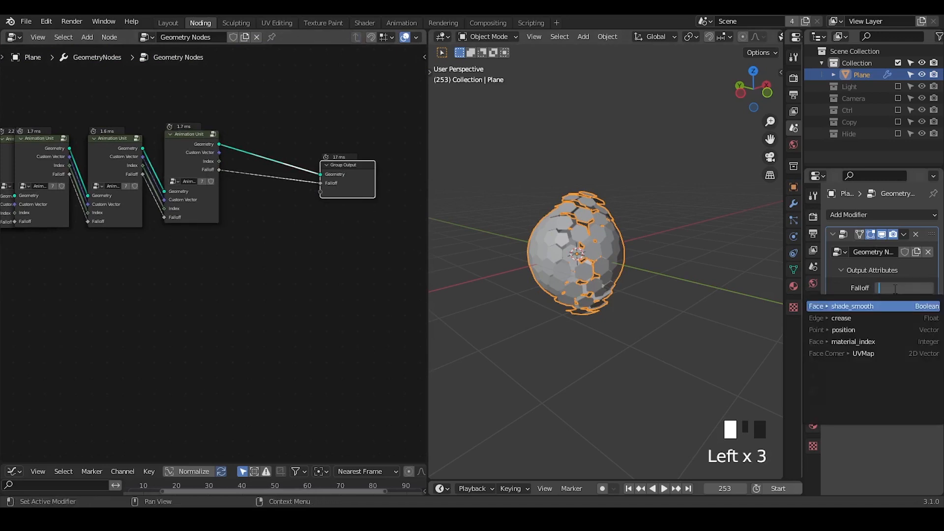
pyautogui.write('C')
pyautogui.press('Return')
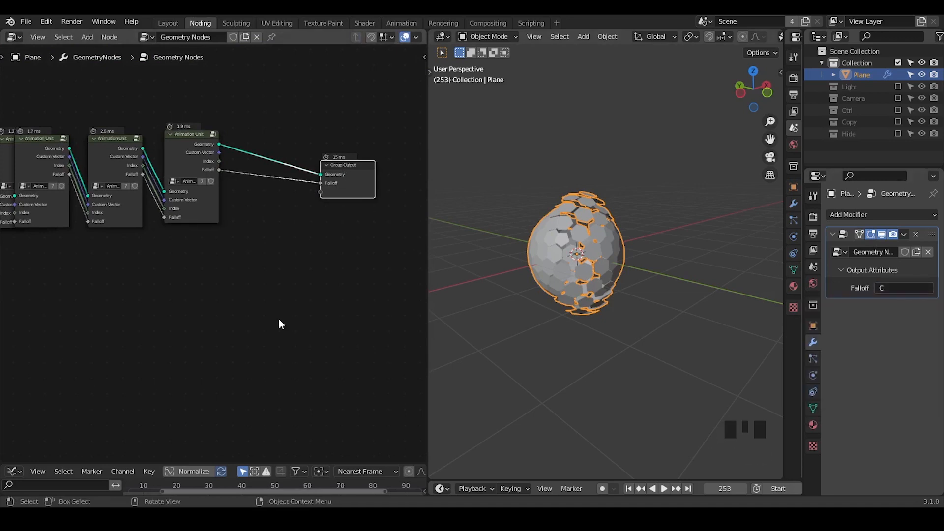
# Step: Insert a Set Material node between the last Animation Unit and the Group Output, and assign the plane's Material to it
pyautogui.hotkey('ctrl', 'a')
pyautogui.write('set ma')
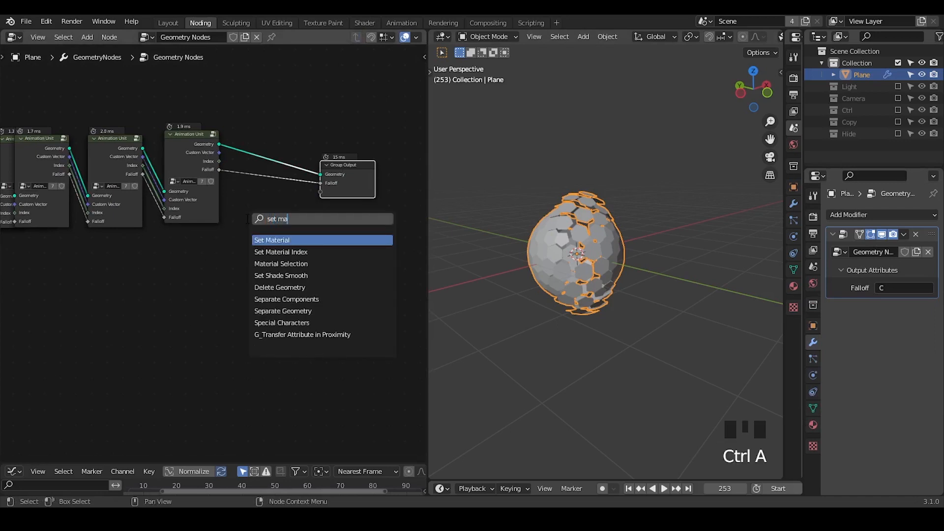
pyautogui.press('Return')
pyautogui.click(263, 166)
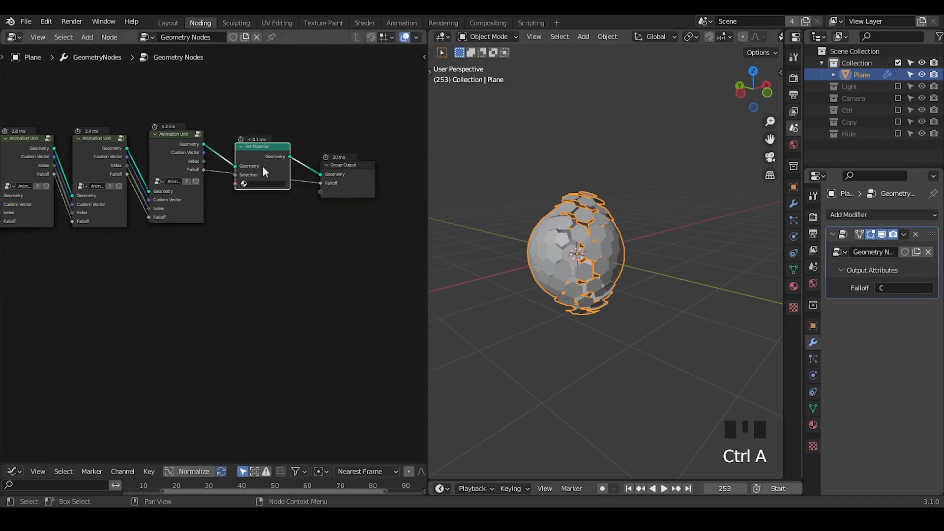
pyautogui.click(261, 183)
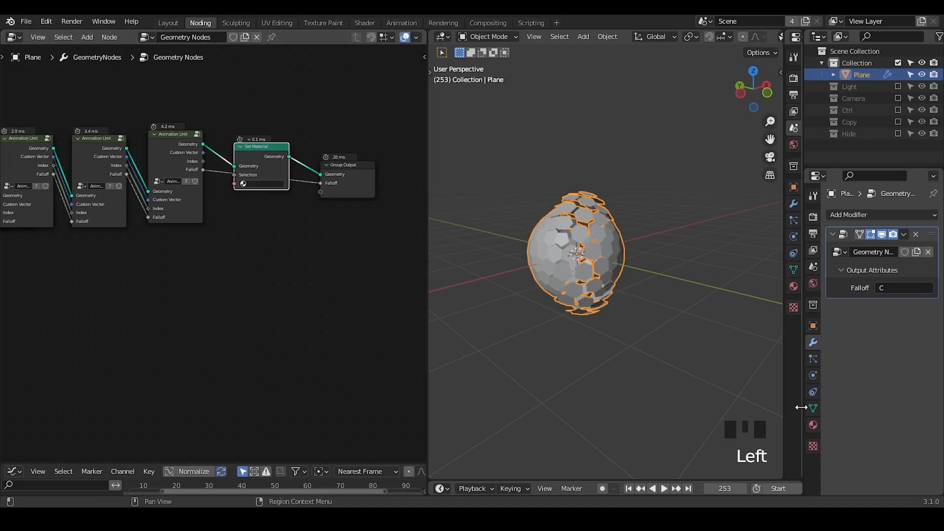
pyautogui.click(813, 423)
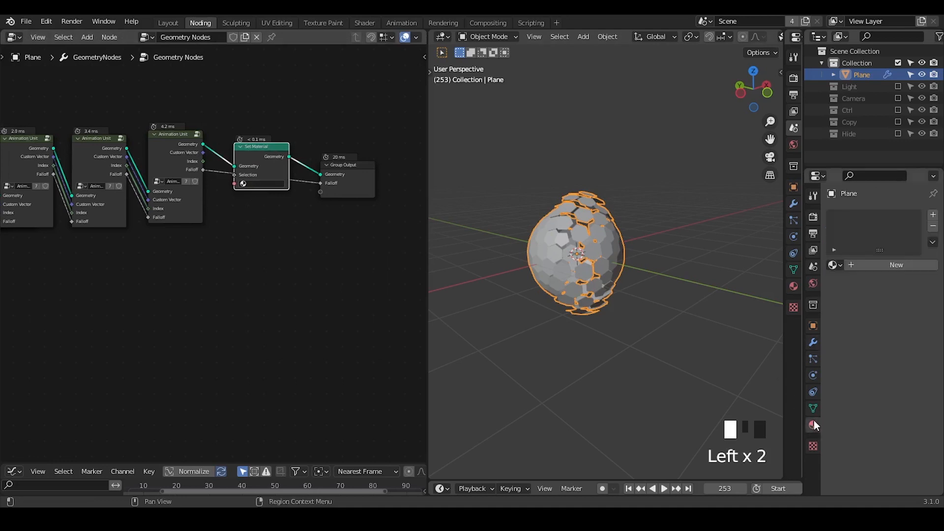
pyautogui.click(264, 200)
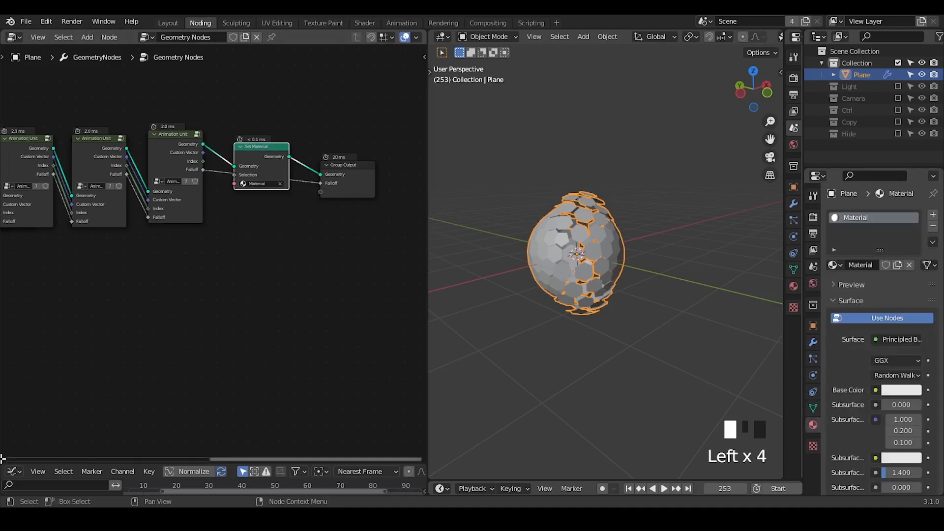
# Step: Split the node editor area horizontally and turn the lower part into a Shader Editor
pyautogui.moveTo(2, 459); pyautogui.dragTo(8, 257)
pyautogui.click(14, 270)
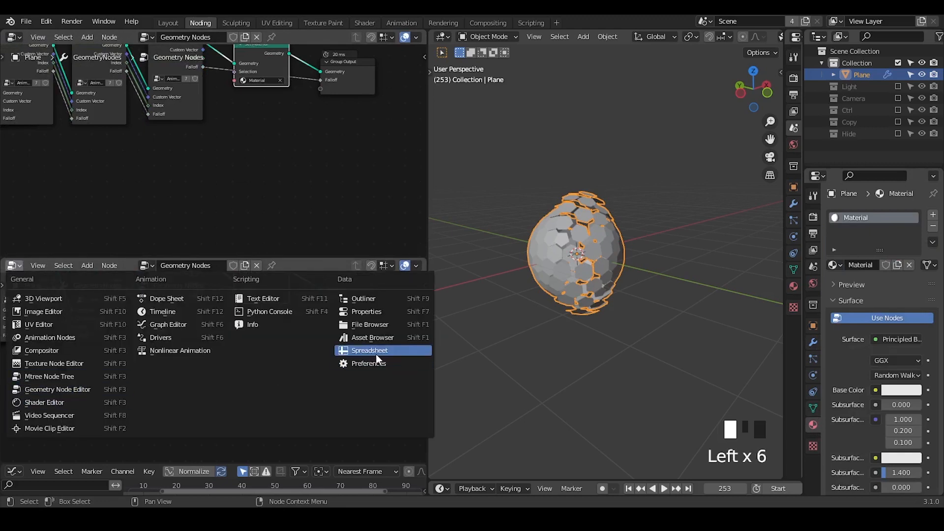
pyautogui.click(74, 401)
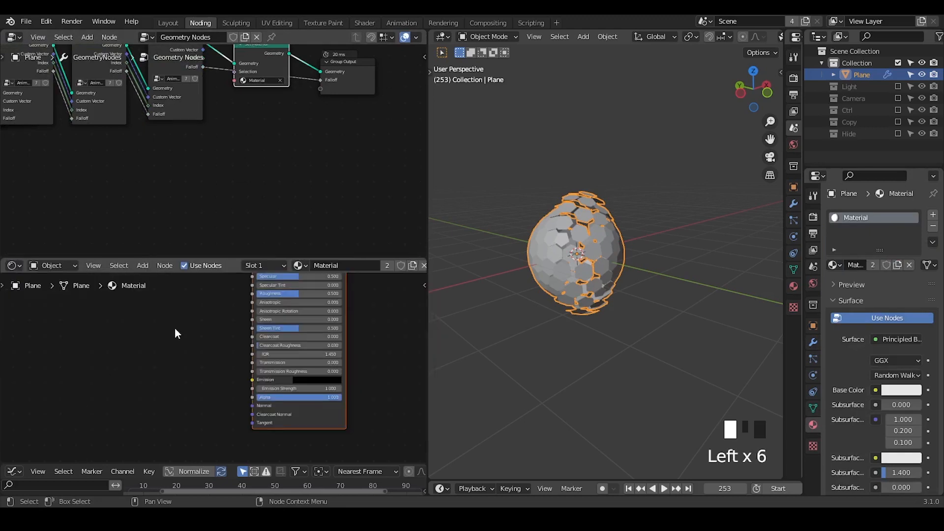
# Step: Add an Attribute node beside the Principled BSDF and set its attribute name to C
pyautogui.press('q')
pyautogui.keyDown('ctrl'); pyautogui.moveTo(229, 437); pyautogui.dragTo(211, 322, button='middle'); pyautogui.keyUp('ctrl')
pyautogui.moveTo(211, 322); pyautogui.dragTo(344, 419, button='middle')
pyautogui.write('aattribute')
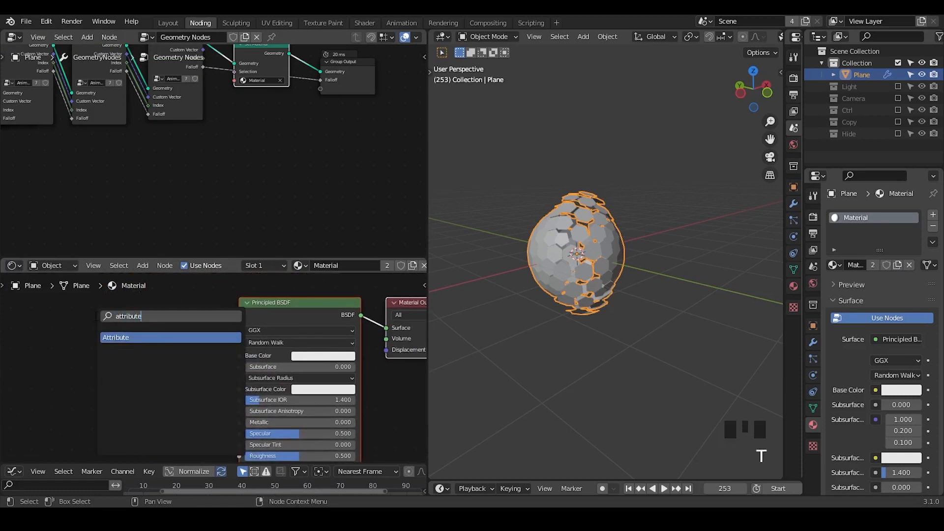
pyautogui.click(118, 337)
pyautogui.click(118, 348)
pyautogui.click(148, 392)
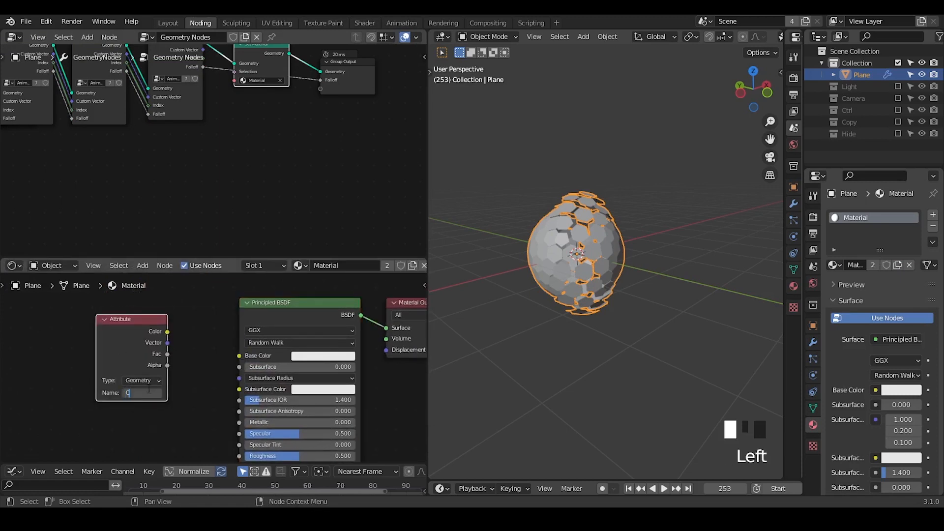
# Step: Add a Mix node with the attribute's Color driving its Fac, and set Color1 to black and Color2 to blue
pyautogui.moveTo(130, 319)
pyautogui.mouseDown()
pyautogui.moveTo(24, 334)
pyautogui.moveTo(165, 339)
pyautogui.moveTo(133, 325)
pyautogui.mouseUp()
pyautogui.write('mix')
pyautogui.press('Return')
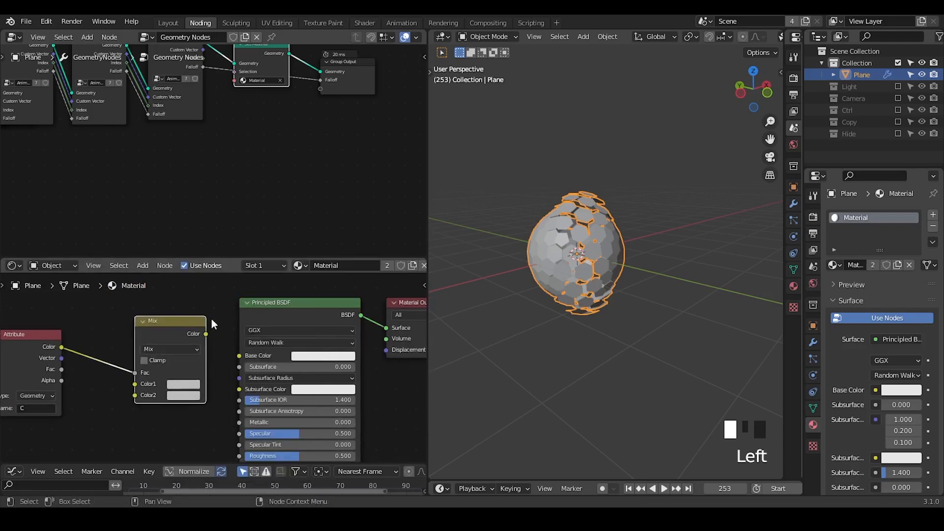
pyautogui.click(183, 383)
pyautogui.moveTo(255, 258); pyautogui.dragTo(254, 312)
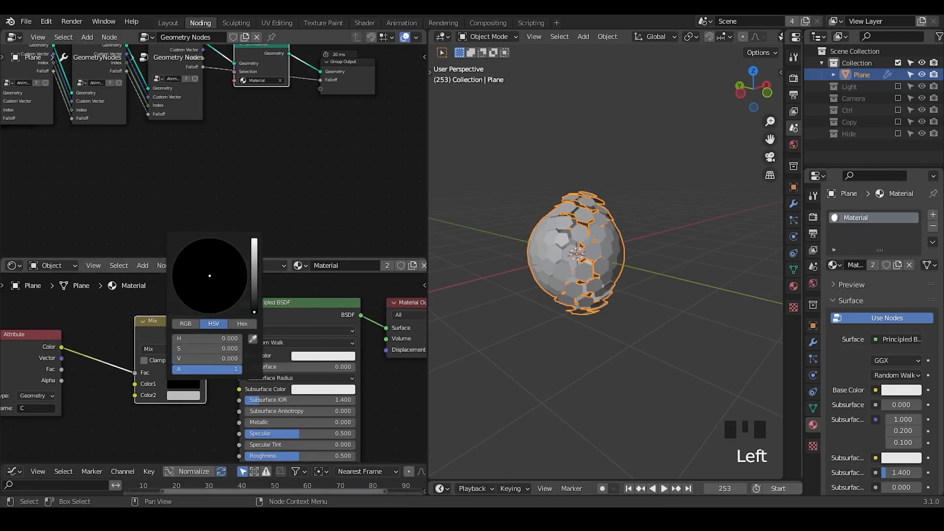
pyautogui.click(185, 396)
pyautogui.moveTo(211, 287); pyautogui.dragTo(229, 266)
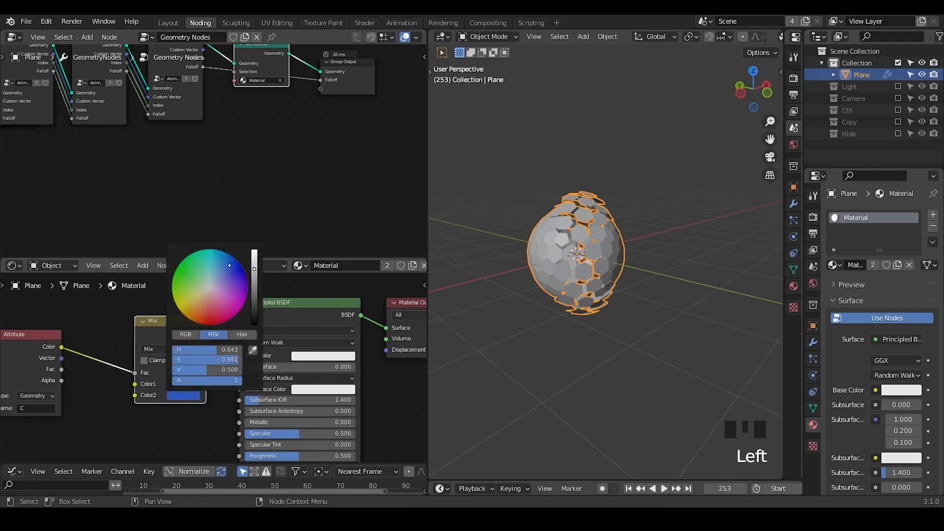
# Step: Reposition the Attribute and Mix nodes together and connect the Mix node's Color to the Principled BSDF's Emission
pyautogui.moveTo(235, 432); pyautogui.dragTo(197, 377, button='middle')
pyautogui.moveTo(200, 374); pyautogui.dragTo(242, 333, button='middle')
pyautogui.moveTo(243, 290); pyautogui.dragTo(84, 355)
pyautogui.press('g')
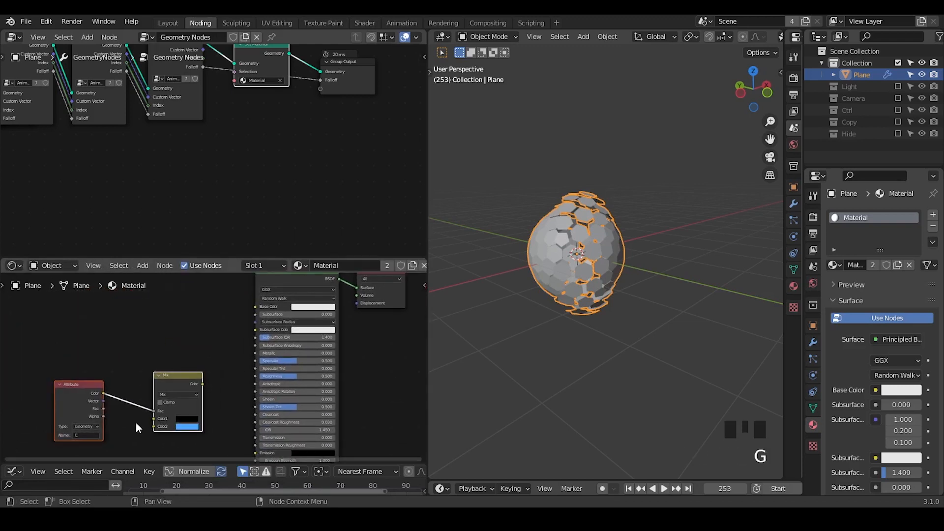
pyautogui.click(136, 422)
pyautogui.moveTo(216, 386); pyautogui.dragTo(192, 341, button='middle')
pyautogui.click(193, 341)
pyautogui.moveTo(178, 341); pyautogui.dragTo(234, 411)
# Step: Switch the 3D viewport's shading to Material Preview
pyautogui.press('z')
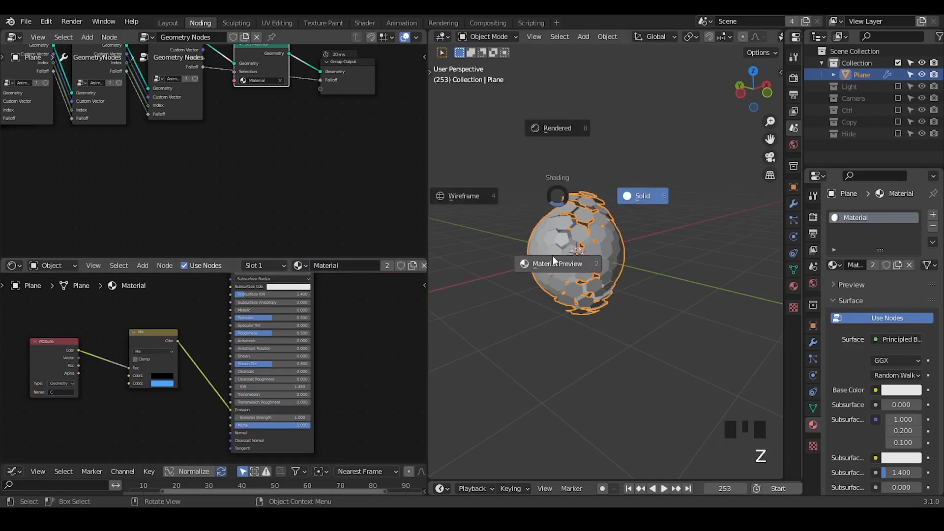
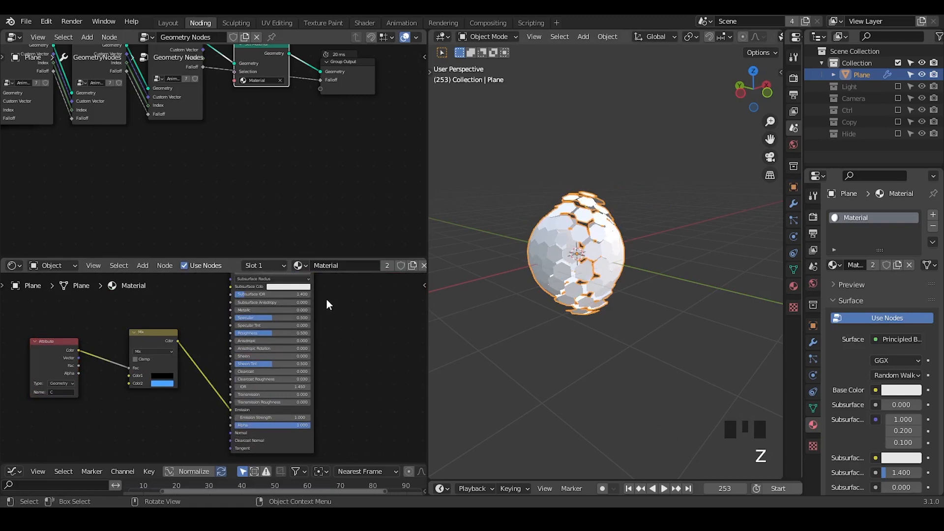
# Step: Darken the Principled BSDF's Base Color to near black and enlarge the shader editor area
pyautogui.moveTo(329, 298)
pyautogui.mouseDown(button='middle')
pyautogui.moveTo(318, 313)
pyautogui.moveTo(269, 328)
pyautogui.mouseUp(button='middle')
pyautogui.click(266, 313)
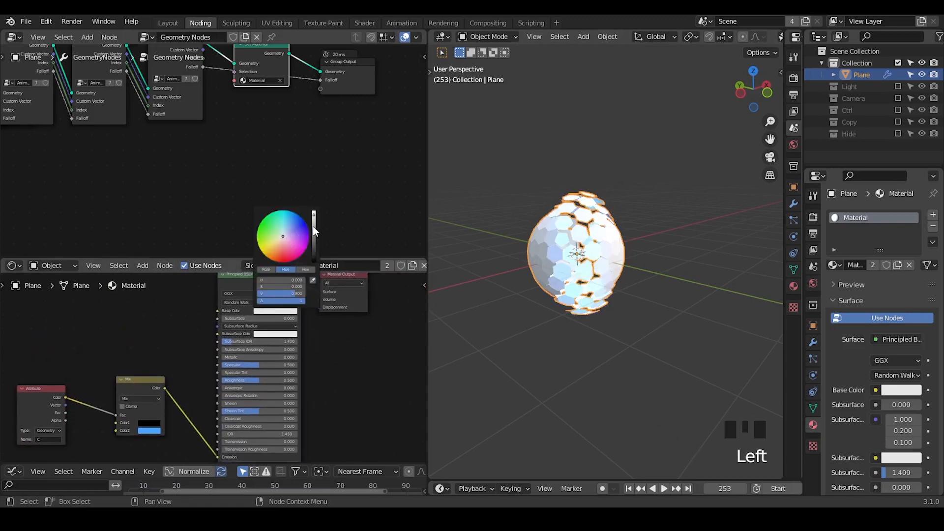
pyautogui.moveTo(313, 226); pyautogui.dragTo(313, 259)
pyautogui.moveTo(210, 259); pyautogui.dragTo(224, 170)
pyautogui.moveTo(241, 286); pyautogui.dragTo(374, 241, button='middle')
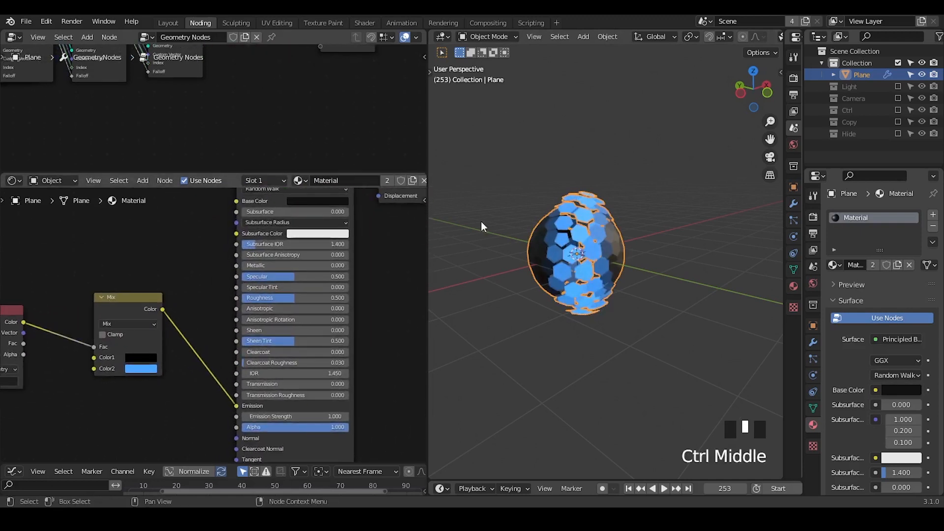
# Step: Enable Bloom in the Eevee render settings and set the Principled BSDF's Emission Strength to 15
pyautogui.moveTo(565, 267); pyautogui.dragTo(571, 247, button='middle')
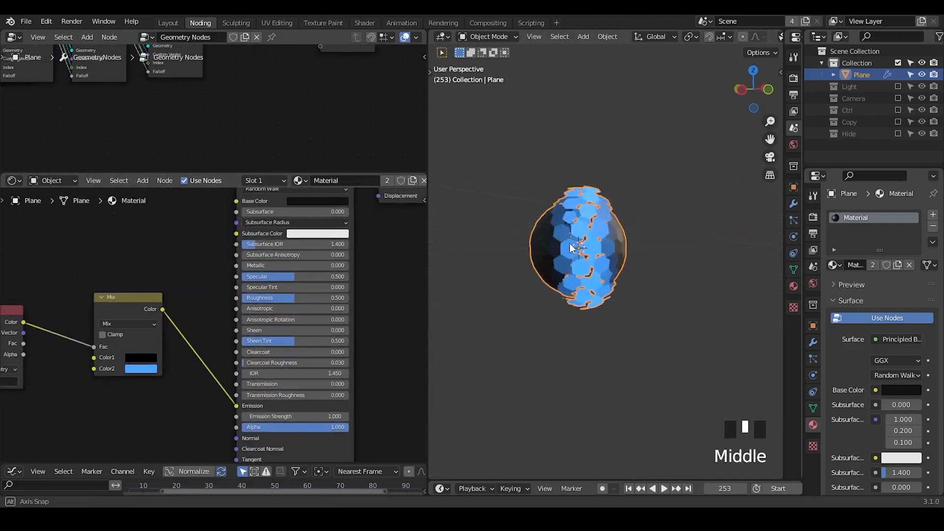
pyautogui.click(811, 218)
pyautogui.click(841, 313)
pyautogui.click(285, 416)
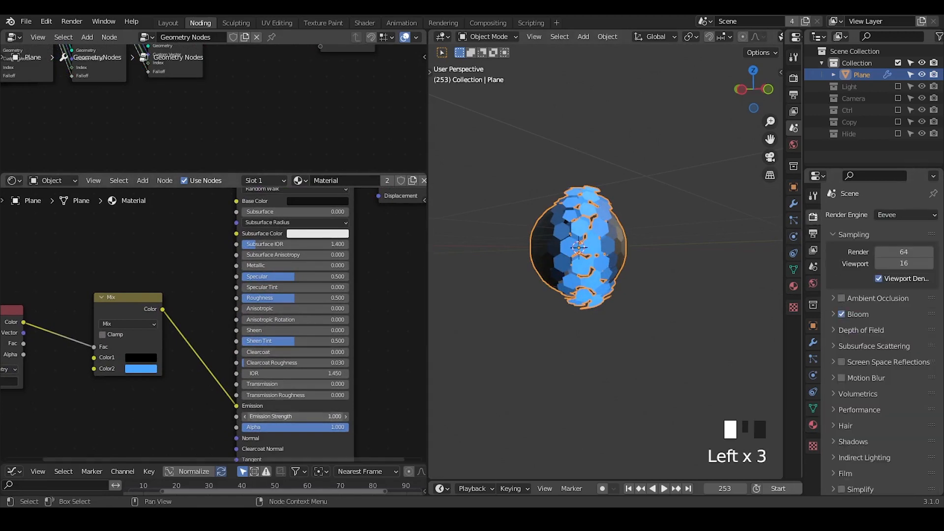
pyautogui.write('15')
pyautogui.press('Return')
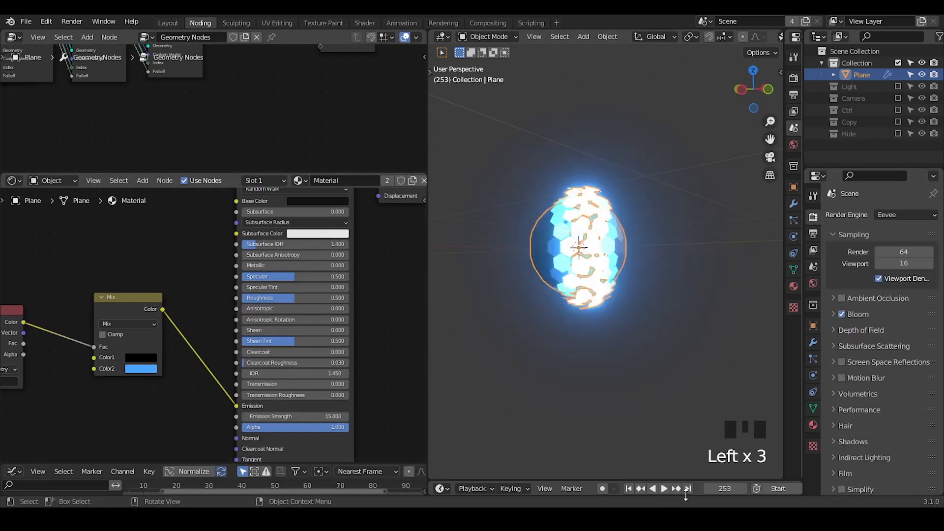
# Step: Scrub through the animation from frame 0 and examine the glowing faces in the 3D viewport
pyautogui.moveTo(725, 488); pyautogui.dragTo(710, 488)
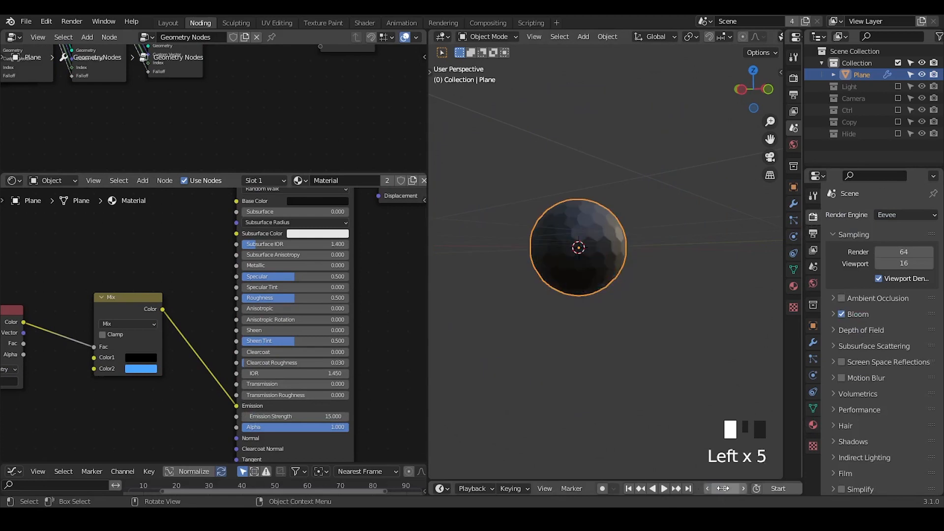
pyautogui.hotkey('shift', 'Left')
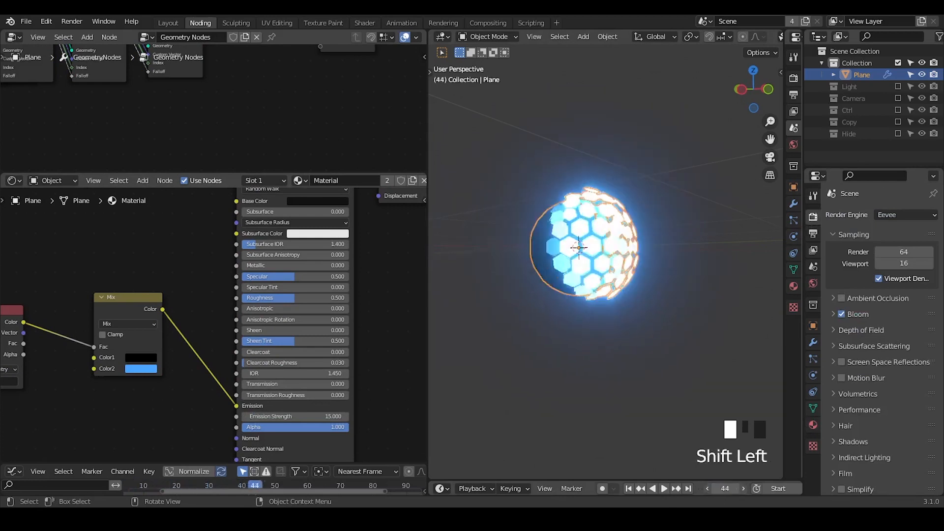
pyautogui.moveTo(724, 488)
pyautogui.mouseDown()
pyautogui.moveTo(707, 488)
pyautogui.moveTo(716, 488)
pyautogui.mouseUp()
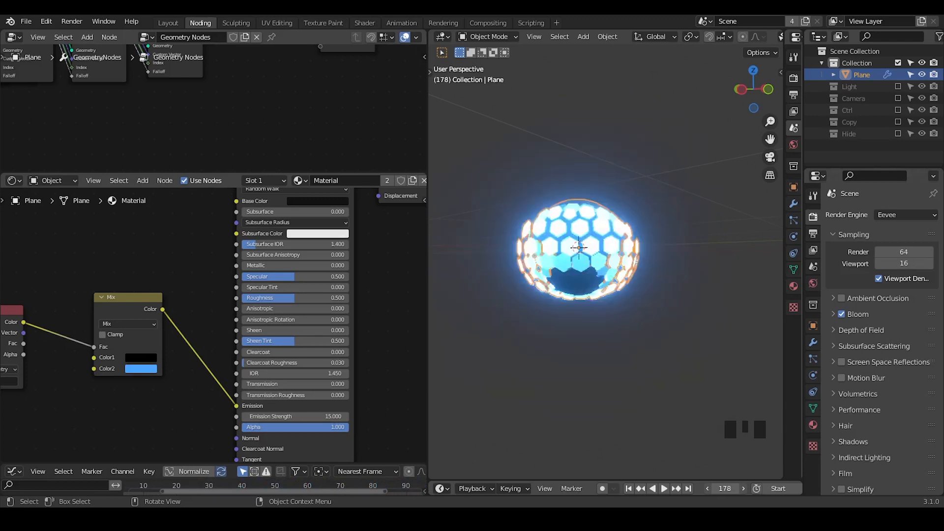
pyautogui.moveTo(646, 284); pyautogui.dragTo(462, 264, button='middle')
# Step: Enlarge the geometry node editor and open the first Animation Unit group in the chain for editing
pyautogui.moveTo(253, 171); pyautogui.dragTo(253, 337)
pyautogui.moveTo(253, 206); pyautogui.dragTo(219, 249, button='middle')
pyautogui.moveTo(92, 215); pyautogui.dragTo(133, 199, button='middle')
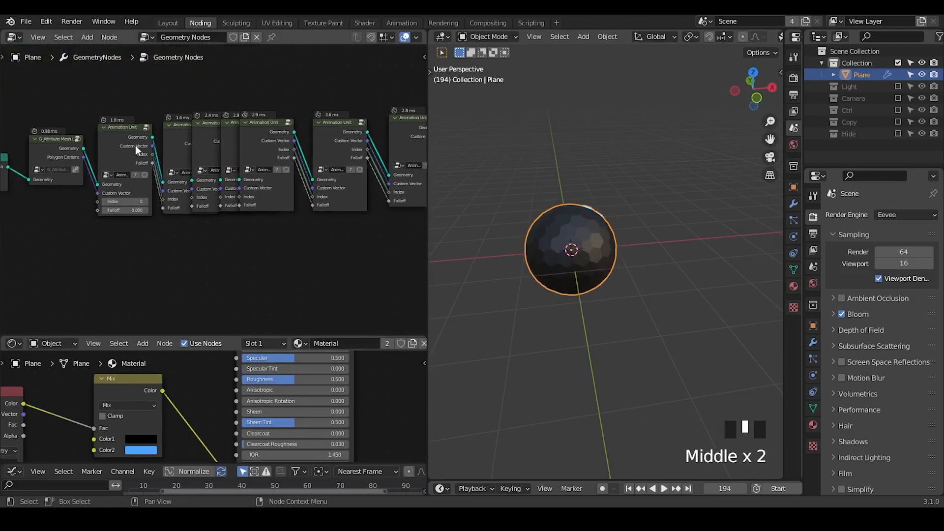
pyautogui.hotkey('shift', 'ctrl', 'alt', 'q')
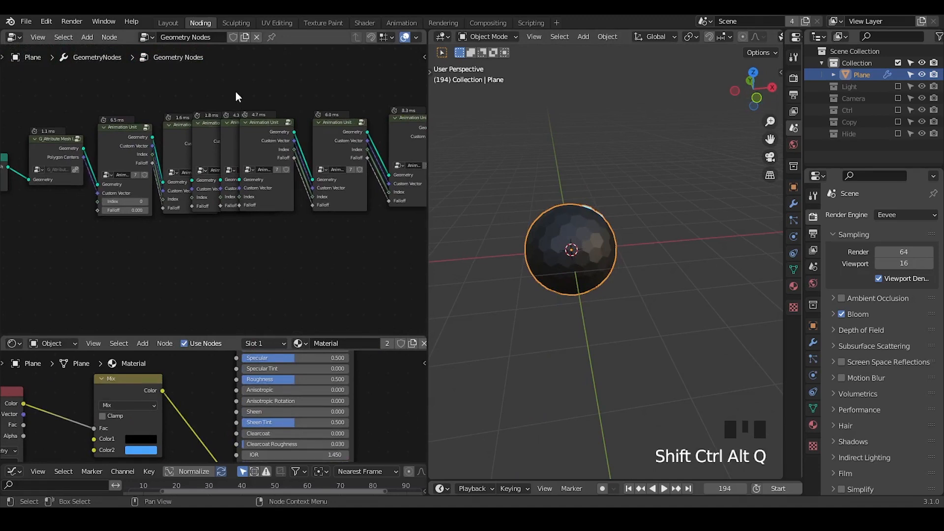
pyautogui.click(123, 134)
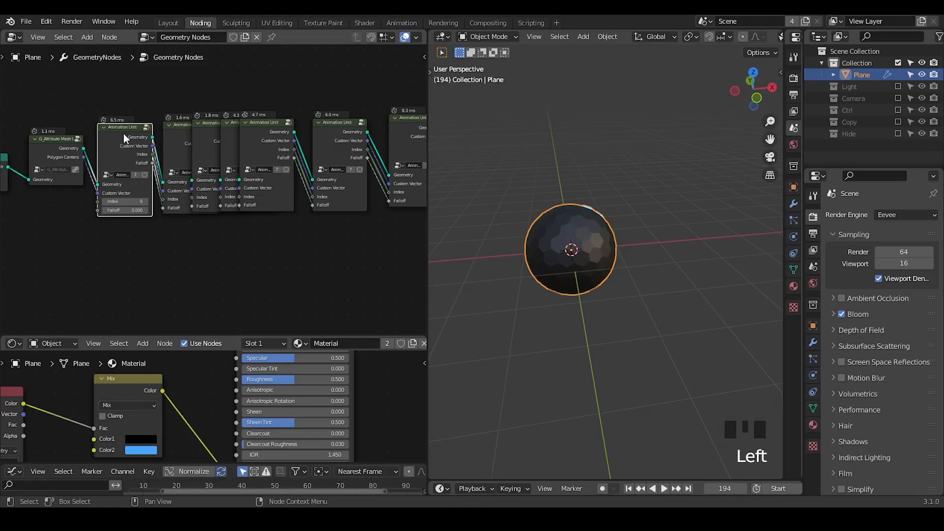
pyautogui.press('Tab')
pyautogui.moveTo(64, 162); pyautogui.dragTo(348, 135, button='middle')
pyautogui.moveTo(430, 141); pyautogui.dragTo(533, 148)
pyautogui.moveTo(226, 210)
pyautogui.mouseDown(button='middle')
pyautogui.moveTo(333, 143)
pyautogui.moveTo(224, 208)
pyautogui.mouseUp(button='middle')
pyautogui.moveTo(557, 240); pyautogui.dragTo(629, 219, button='middle')
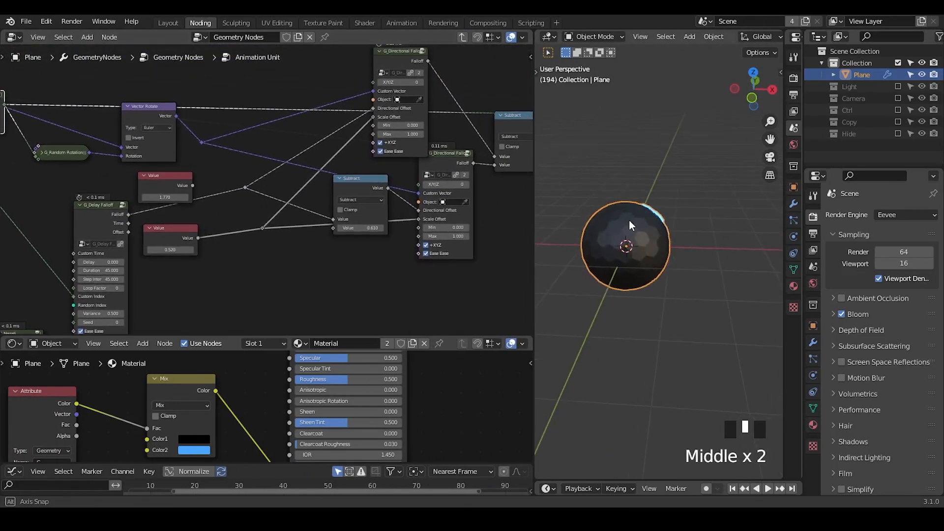
# Step: Enable the Camera collection, widen the node editors slightly and look through the scene camera
pyautogui.click(898, 98)
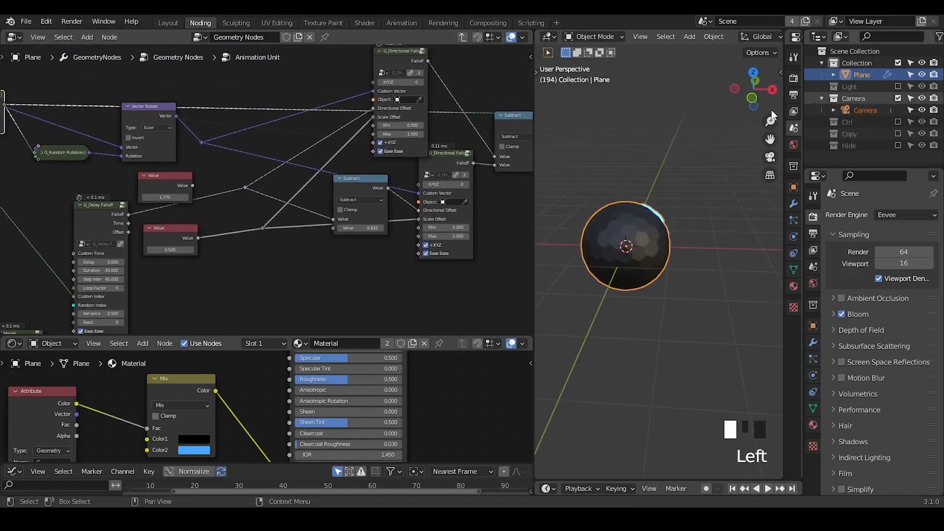
pyautogui.moveTo(533, 133)
pyautogui.mouseDown()
pyautogui.moveTo(415, 138)
pyautogui.moveTo(549, 140)
pyautogui.mouseUp()
pyautogui.press('KP_0')
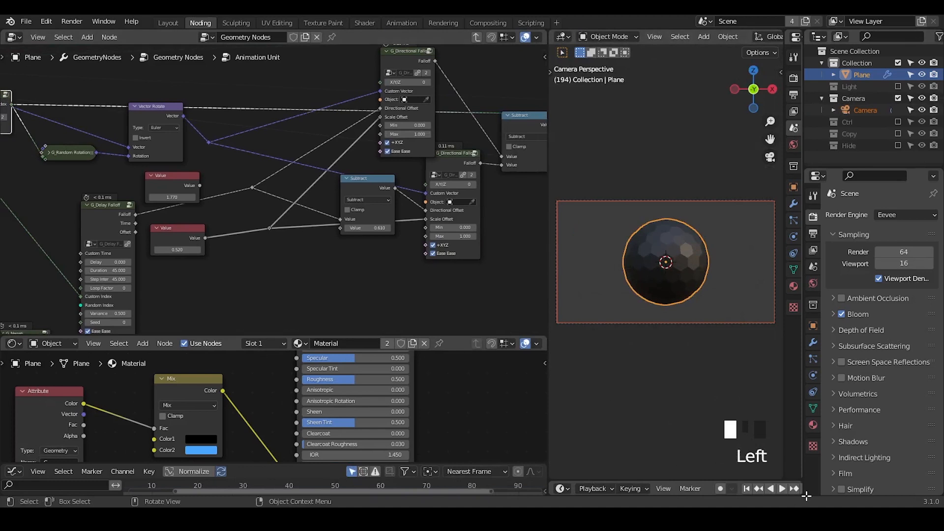
# Step: Go back to frame 0 and scrub the animation to frame 40 in the camera view
pyautogui.moveTo(806, 495); pyautogui.dragTo(639, 486, button='middle')
pyautogui.click(703, 487)
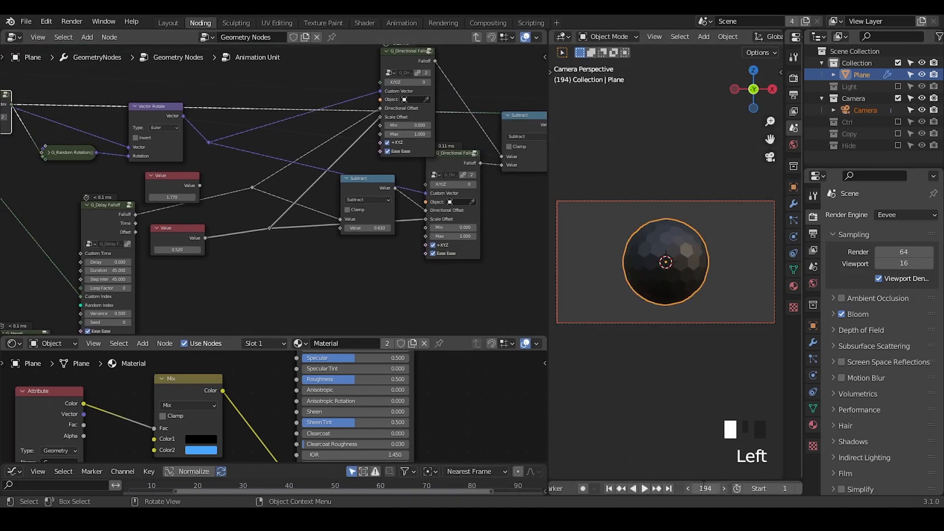
pyautogui.write('0')
pyautogui.click(703, 488)
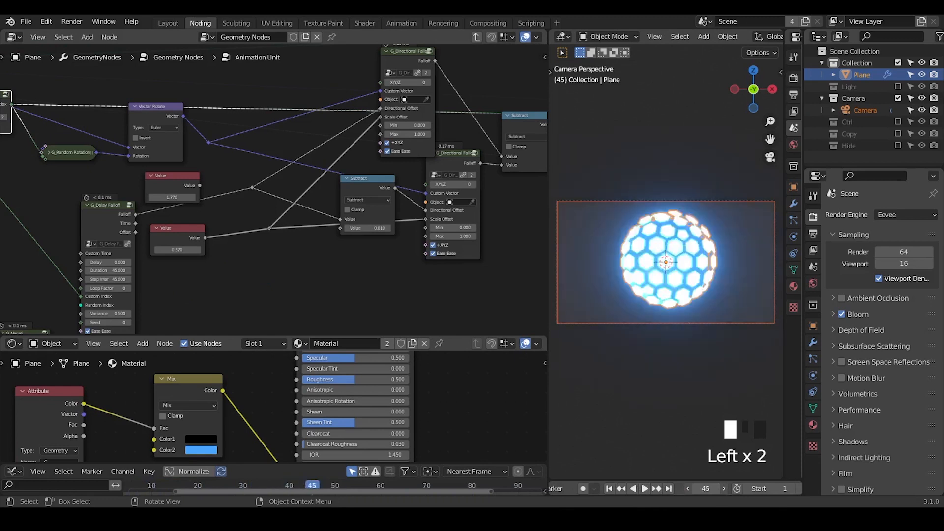
pyautogui.moveTo(723, 485); pyautogui.dragTo(721, 485)
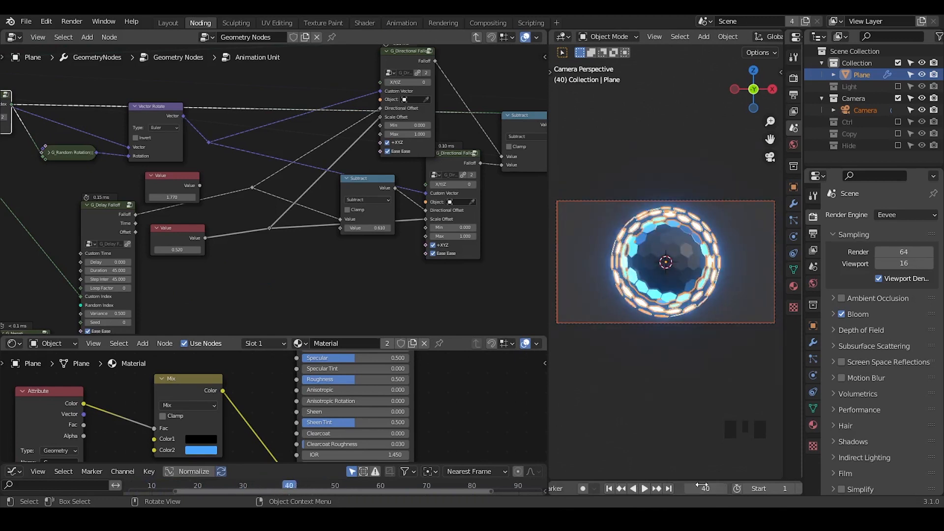
# Step: Expand the collapsed G_Random Rotation node and set X/Y/Z to 1 on both G_Directional Falloff nodes
pyautogui.moveTo(337, 105); pyautogui.dragTo(393, 135, button='middle')
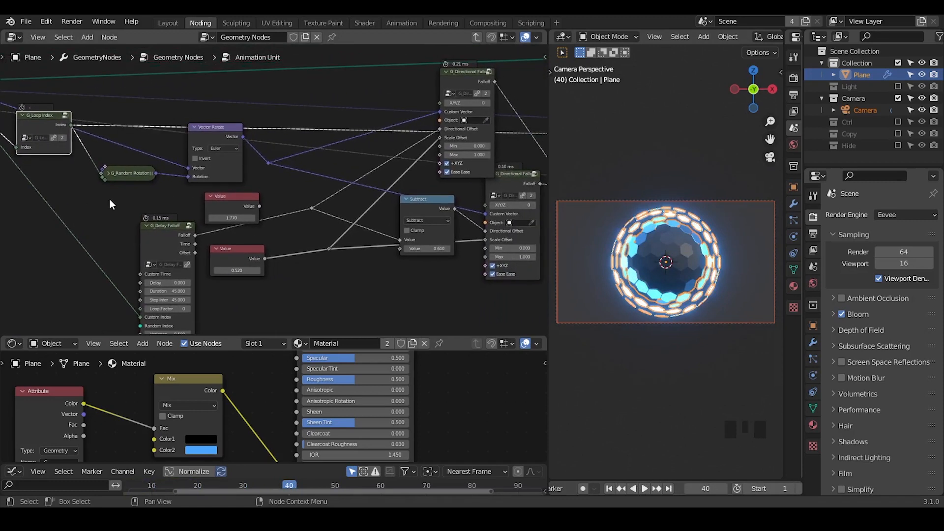
pyautogui.click(107, 178)
pyautogui.moveTo(117, 175); pyautogui.dragTo(114, 152)
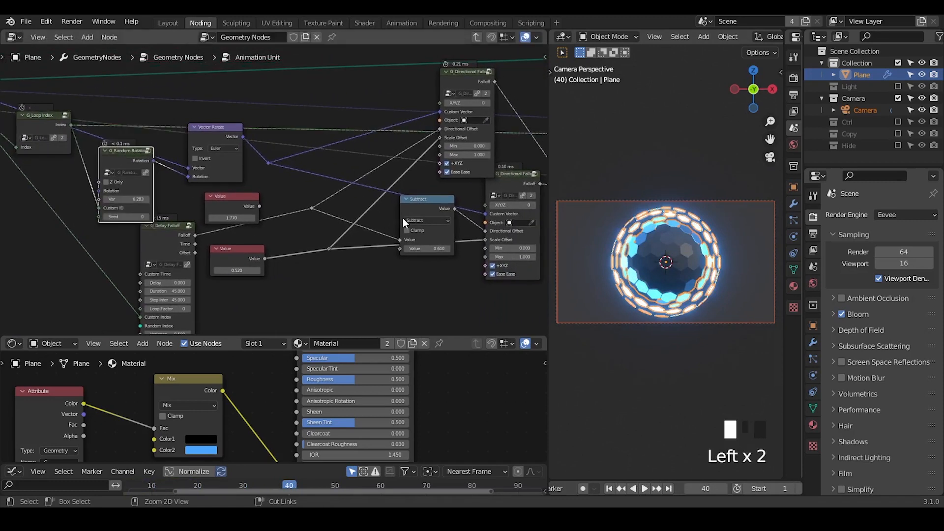
pyautogui.keyDown('ctrl'); pyautogui.moveTo(402, 216); pyautogui.dragTo(355, 198, button='middle'); pyautogui.keyUp('ctrl')
pyautogui.click(471, 96)
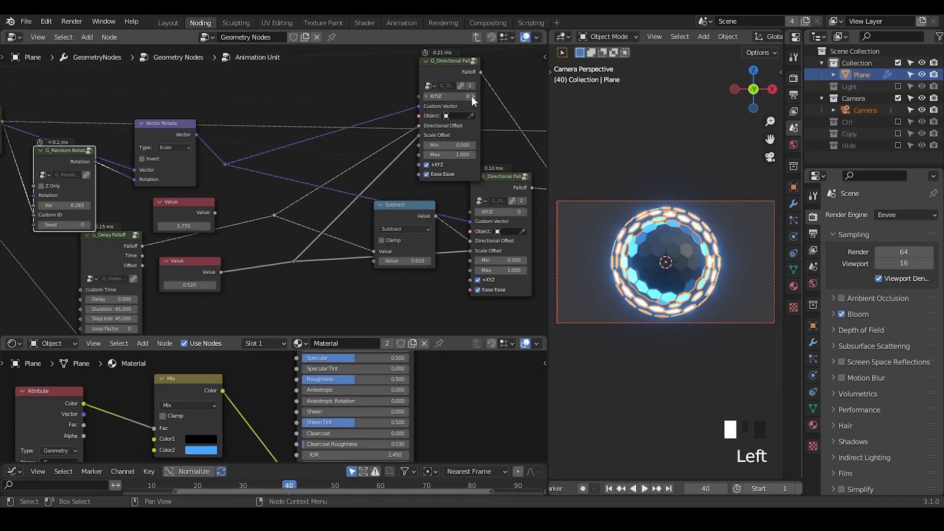
pyautogui.click(525, 211)
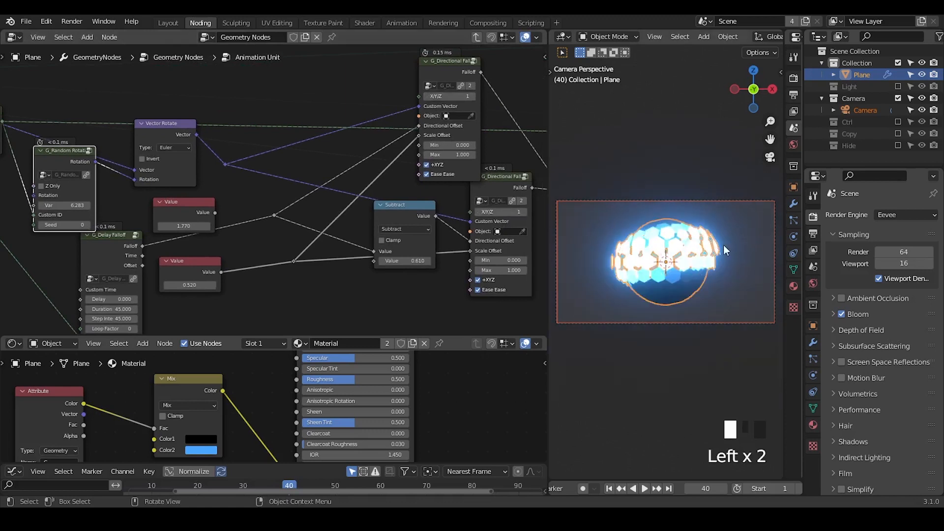
# Step: Set the G_Random Rotation node's Var to 0 and scrub the animation to frame 134
pyautogui.moveTo(723, 245); pyautogui.dragTo(631, 273, button='middle')
pyautogui.moveTo(40, 274); pyautogui.dragTo(193, 233, button='middle')
pyautogui.click(192, 211)
pyautogui.write('0')
pyautogui.press('Return')
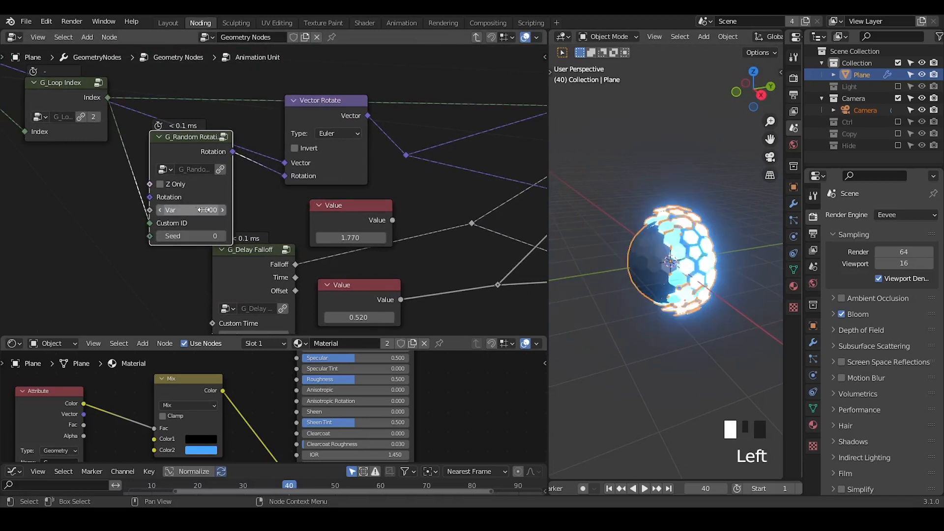
pyautogui.moveTo(701, 488); pyautogui.dragTo(774, 488)
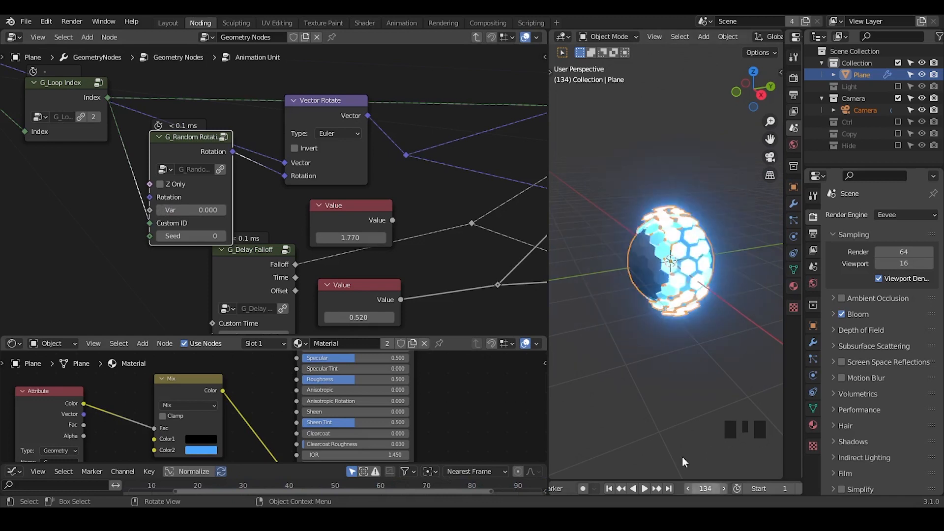
# Step: Try a Var of 1.770 on the G_Random Rotation node while scrubbing to frame 179, and settle on 0.570
pyautogui.moveTo(191, 210)
pyautogui.keyDown('shift'); pyautogui.mouseDown()
pyautogui.moveTo(211, 210)
pyautogui.moveTo(196, 210)
pyautogui.mouseUp(); pyautogui.keyUp('shift')
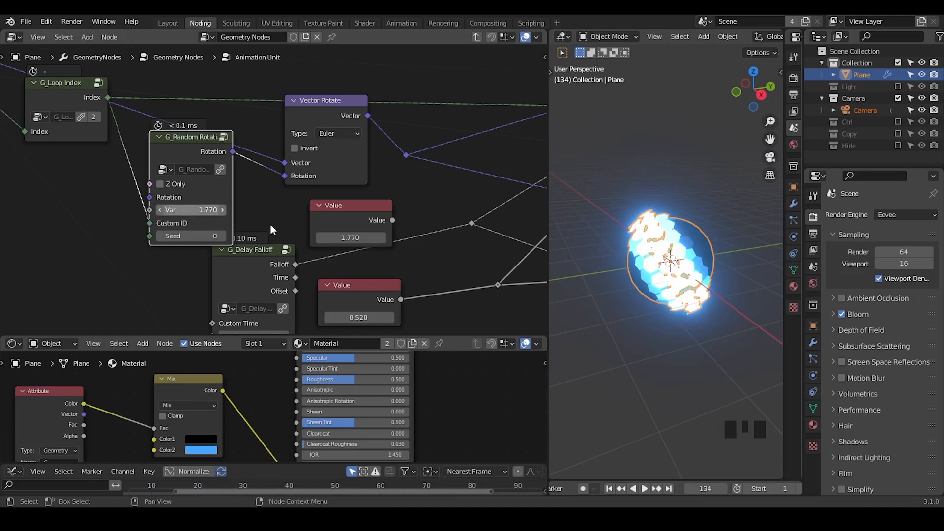
pyautogui.moveTo(705, 488); pyautogui.dragTo(686, 488)
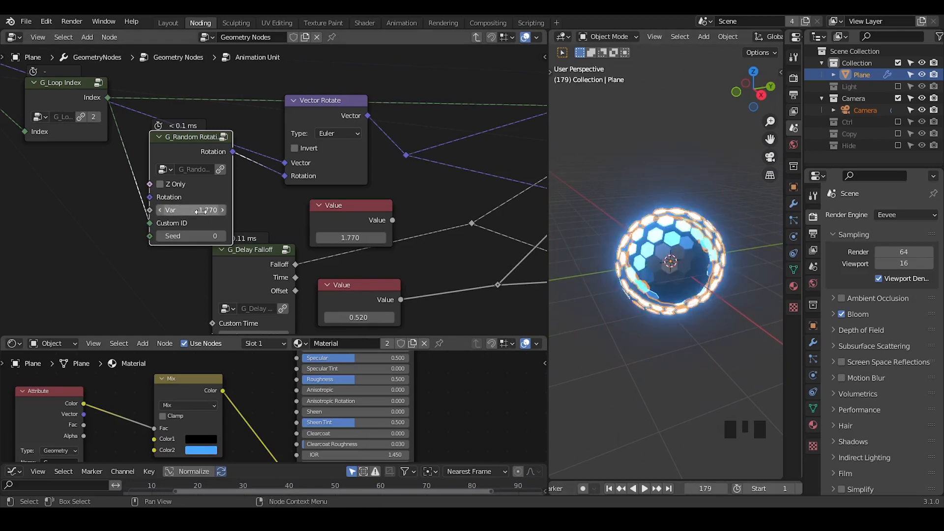
pyautogui.moveTo(197, 209); pyautogui.dragTo(182, 210)
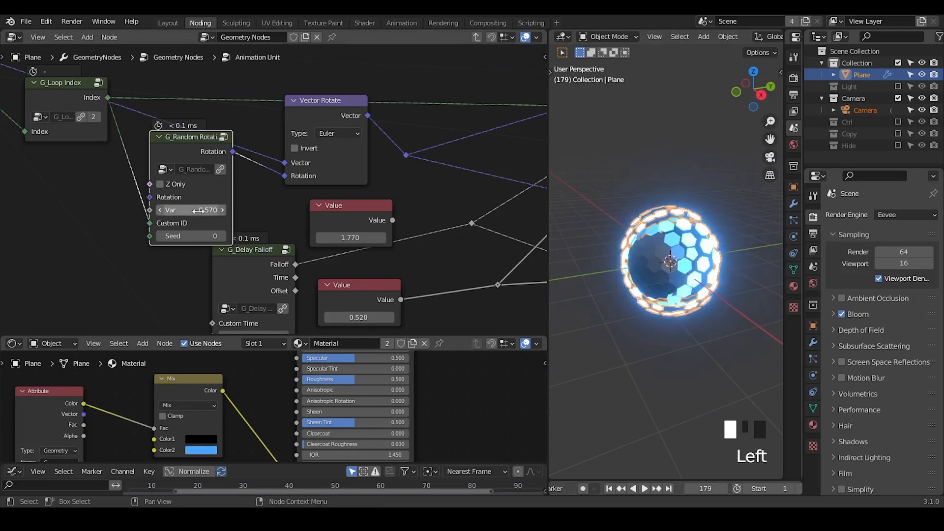
# Step: Set the second Value of the Subtract node feeding the lower G_Directional Falloff to 0.340
pyautogui.moveTo(423, 229); pyautogui.dragTo(147, 187, button='middle')
pyautogui.moveTo(315, 162); pyautogui.dragTo(395, 153, button='middle')
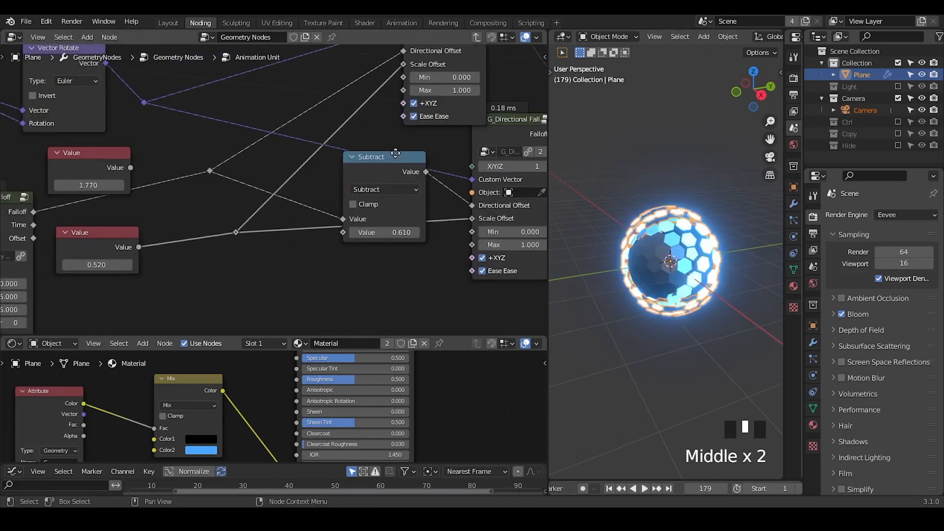
pyautogui.moveTo(639, 294); pyautogui.dragTo(708, 295, button='middle')
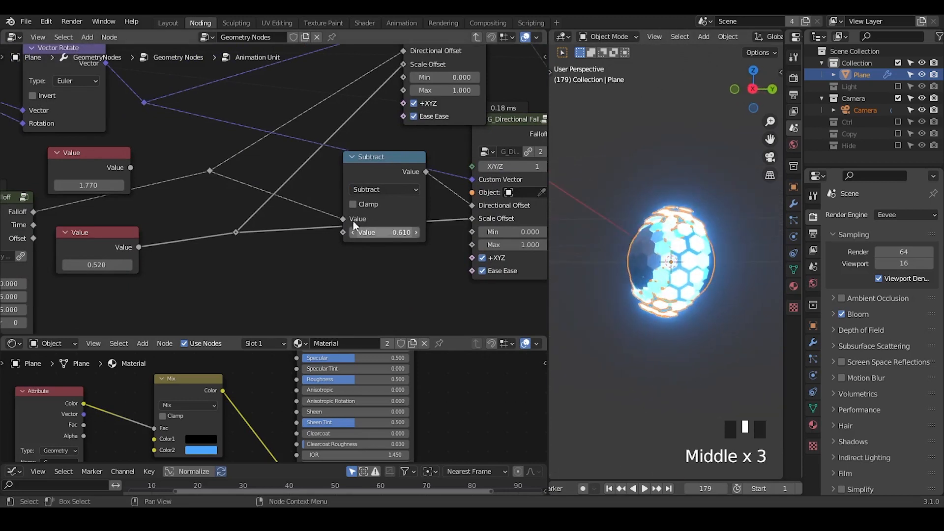
pyautogui.keyDown('shift'); pyautogui.moveTo(383, 232); pyautogui.dragTo(184, 189); pyautogui.keyUp('shift')
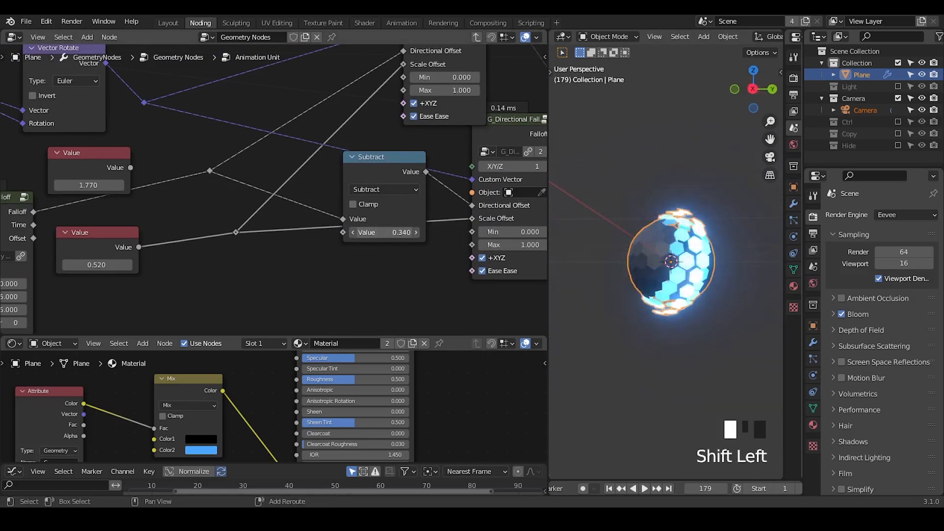
# Step: Exit the Animation Unit group and set the Ico Sphere node's Subdivisions to 4
pyautogui.moveTo(184, 188); pyautogui.dragTo(330, 237, button='middle')
pyautogui.click(476, 38)
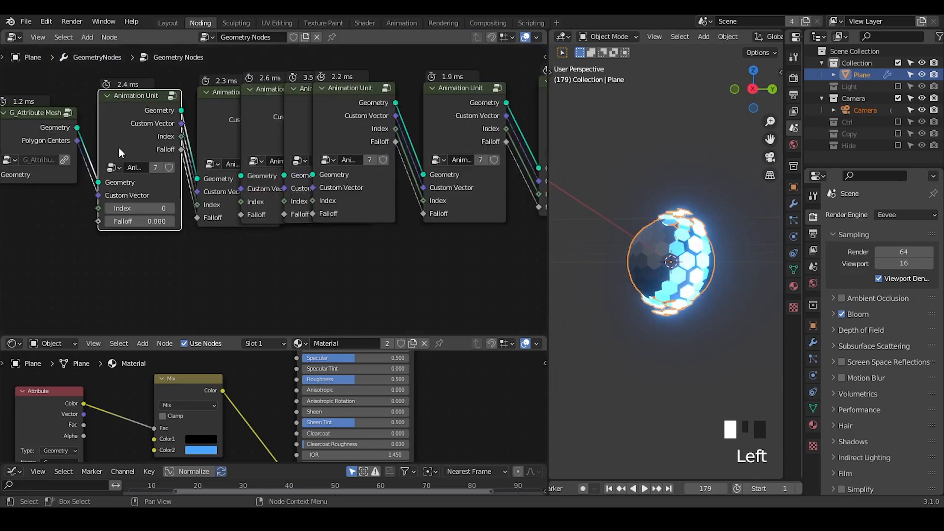
pyautogui.moveTo(266, 162); pyautogui.dragTo(314, 188, button='middle')
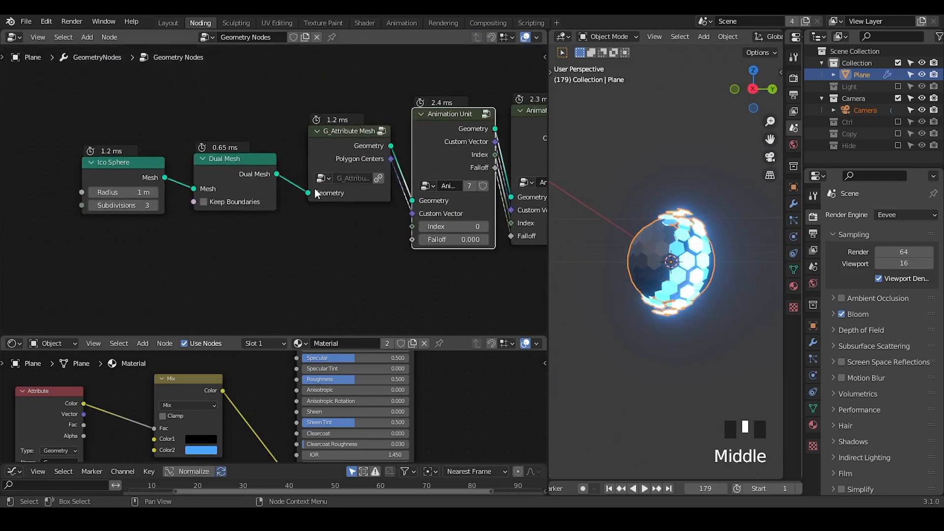
pyautogui.click(154, 204)
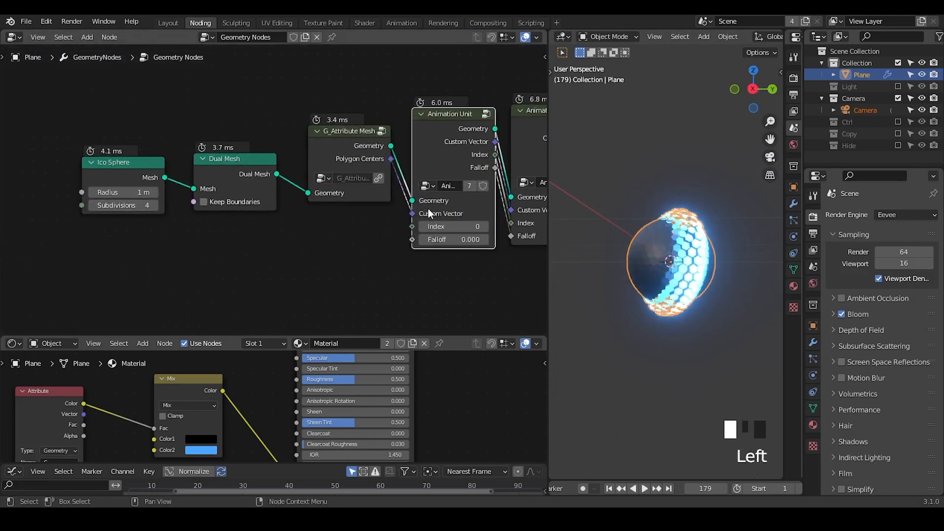
# Step: Reopen the Animation Unit group and move G_Delay Falloff and the node feeding its Min and Max clear of the neighbouring nodes
pyautogui.moveTo(428, 213); pyautogui.dragTo(334, 222, button='middle')
pyautogui.click(285, 163)
pyautogui.press('Tab')
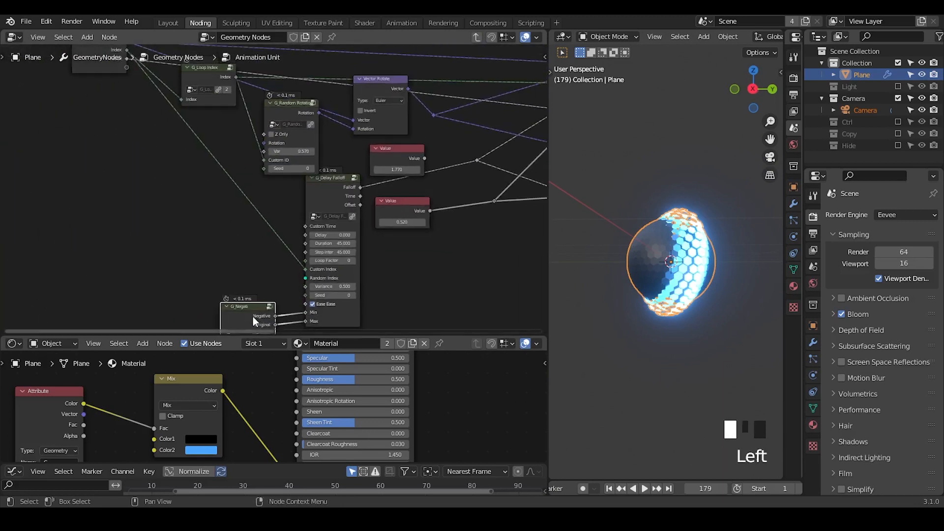
pyautogui.moveTo(252, 316); pyautogui.dragTo(86, 227)
pyautogui.moveTo(325, 206); pyautogui.dragTo(190, 207)
# Step: Rewind to the first frame and play the animation to examine the denser glowing faces
pyautogui.moveTo(661, 255); pyautogui.dragTo(648, 249, button='middle')
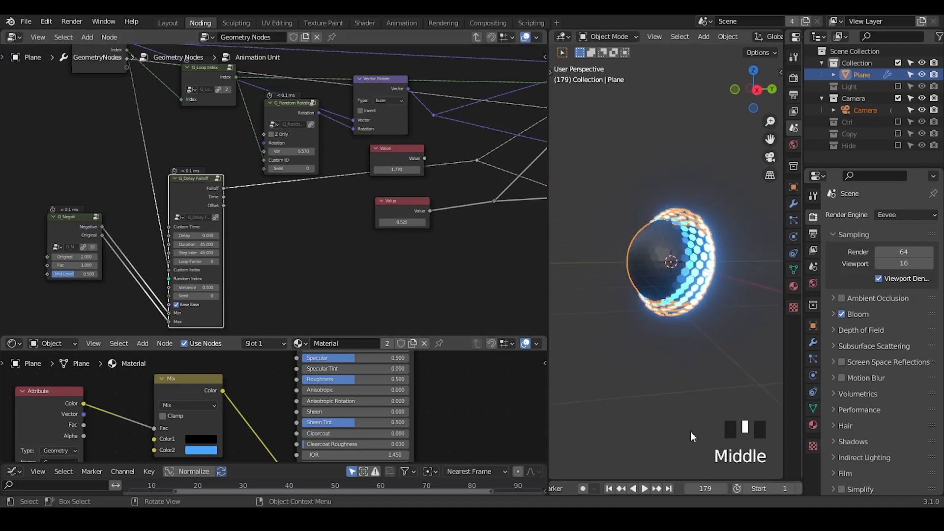
pyautogui.click(609, 488)
pyautogui.click(610, 488)
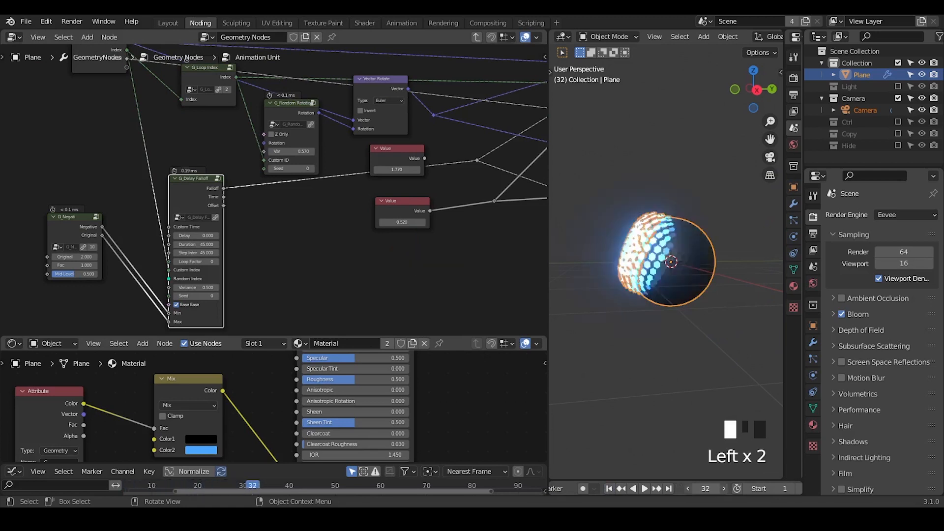
# Step: Move the animation to frame 36 and add a Cylinder node above G_Loop Index in the Animation Unit group
pyautogui.moveTo(705, 488); pyautogui.dragTo(703, 488)
pyautogui.moveTo(332, 240); pyautogui.dragTo(381, 157, button='middle')
pyautogui.hotkey('ctrl', 'a')
pyautogui.write('cylinder')
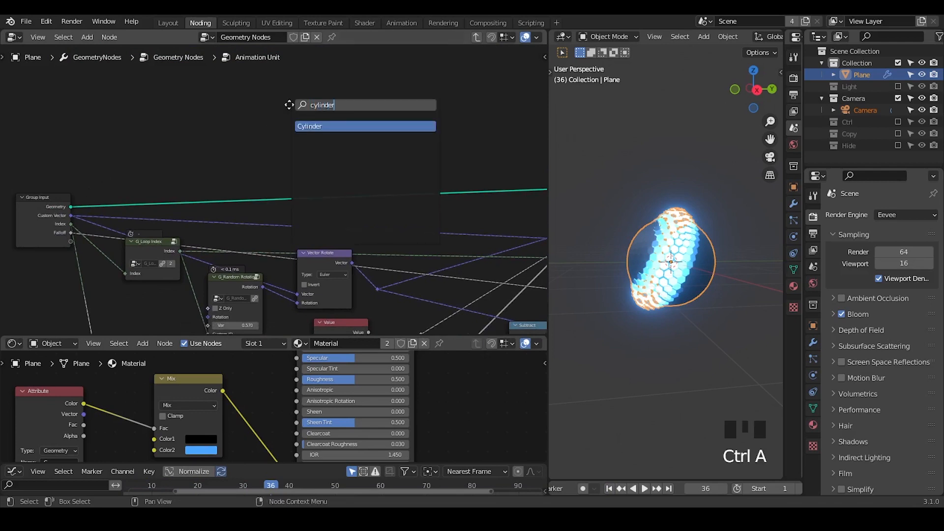
pyautogui.press('Return')
pyautogui.click(217, 78)
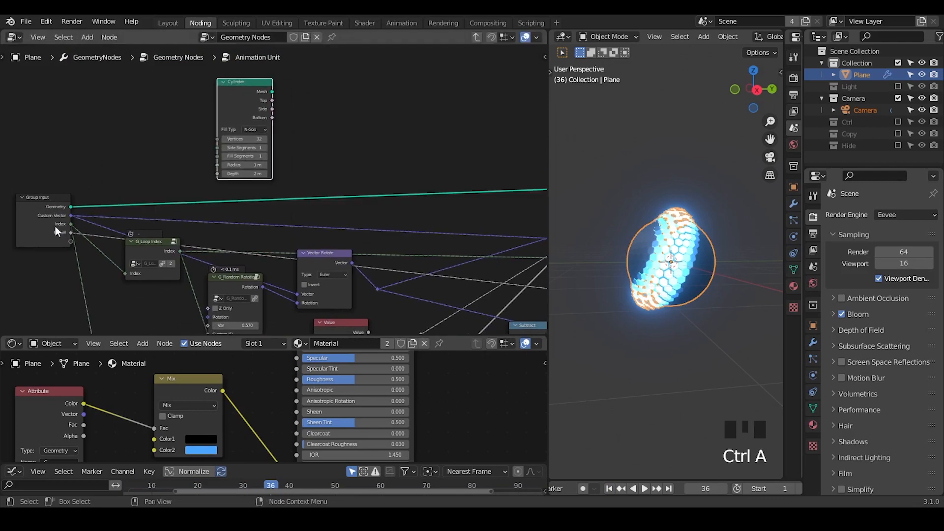
# Step: Add a geometry input named LoopInput to the group and place it first in the input list
pyautogui.press('n')
pyautogui.click(438, 74)
pyautogui.click(520, 71)
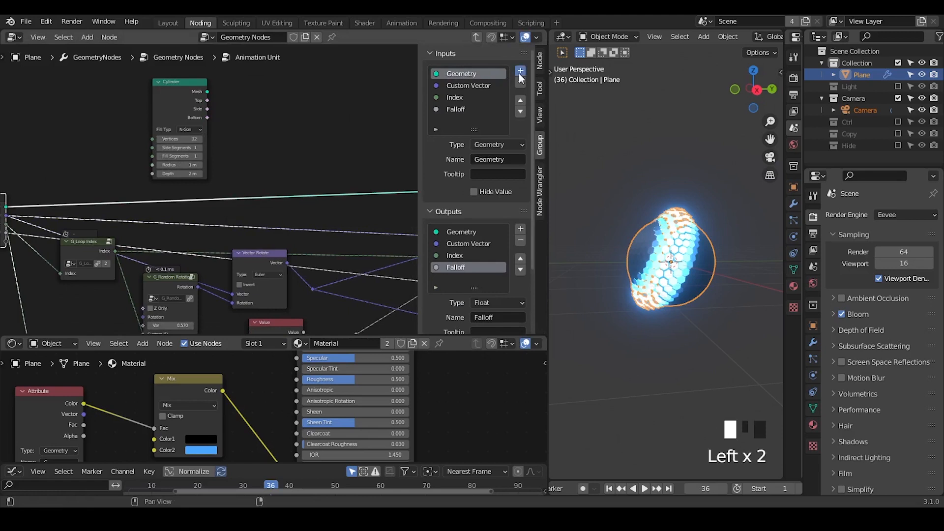
pyautogui.click(470, 87)
pyautogui.write('Loop')
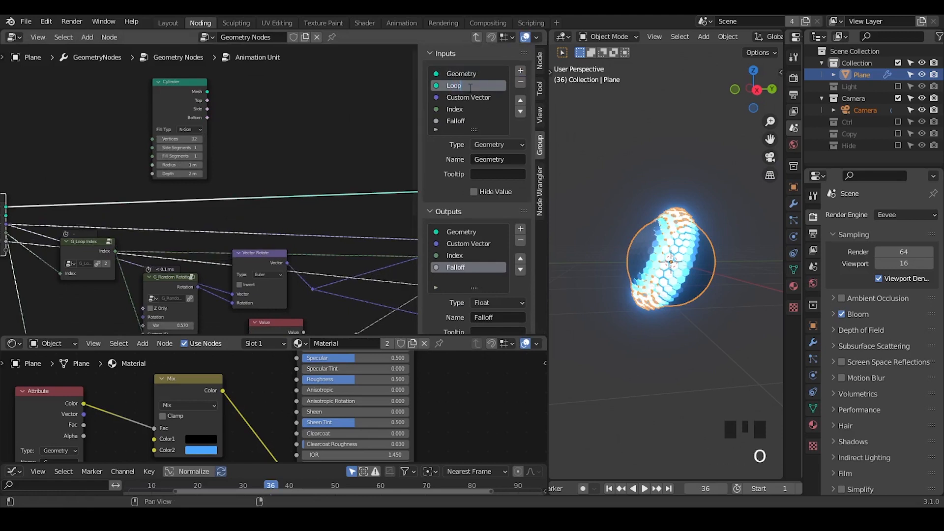
pyautogui.write('O')
pyautogui.press('BackSpace')
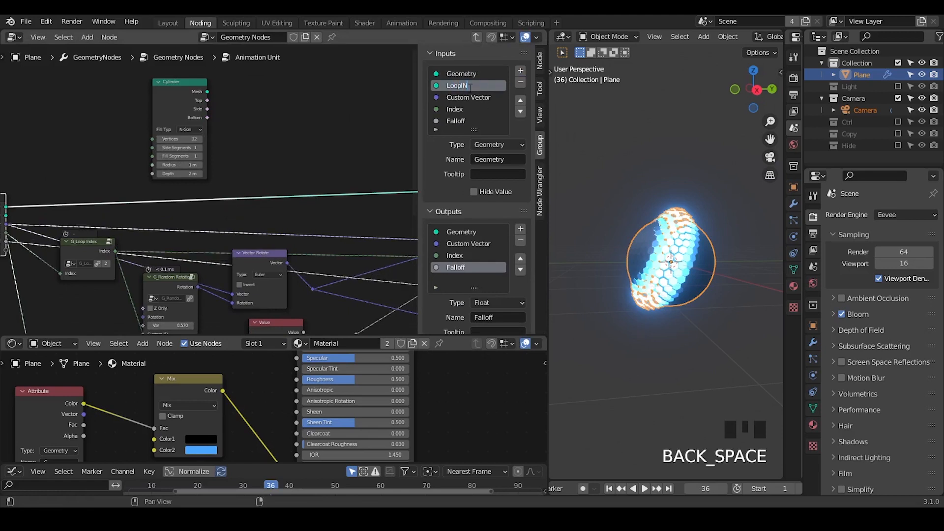
pyautogui.click(520, 100)
pyautogui.moveTo(68, 246); pyautogui.dragTo(156, 228, button='middle')
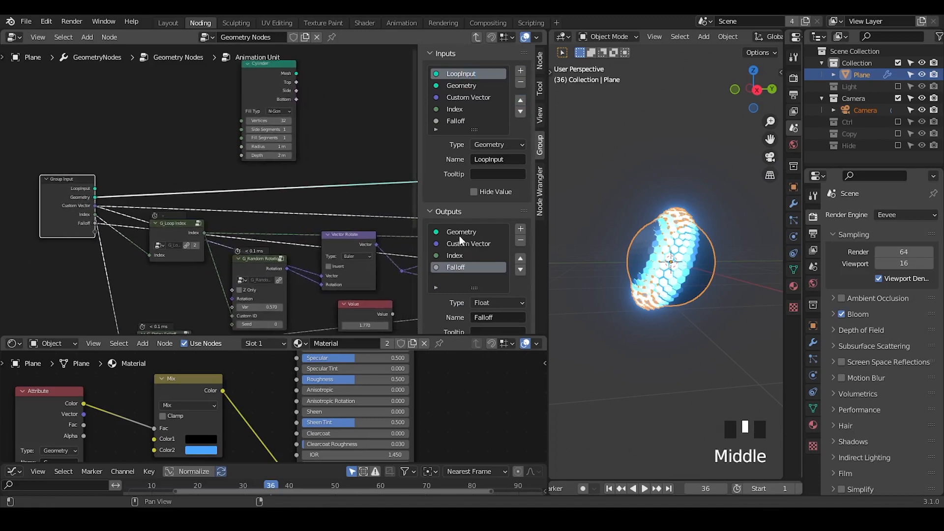
# Step: Add a geometry group output named LoopOutput and connect the Cylinder's Mesh output to it
pyautogui.click(459, 232)
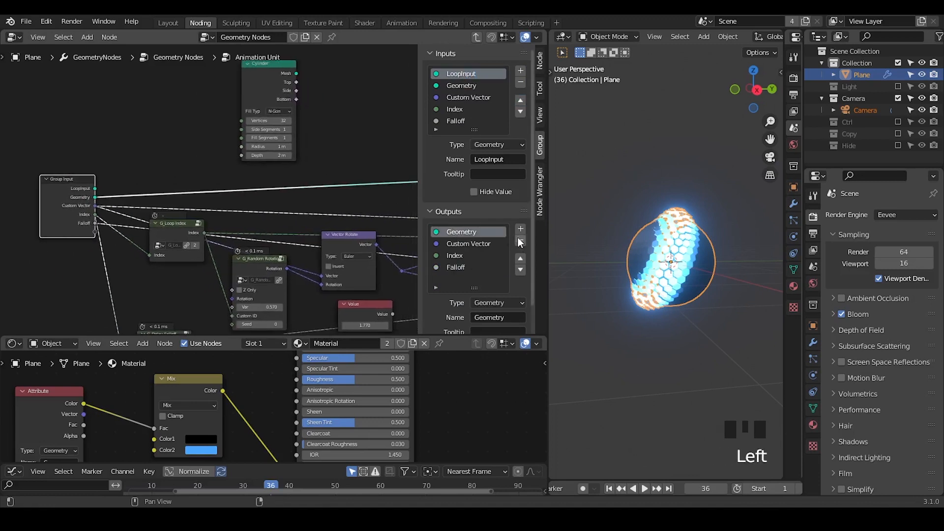
pyautogui.click(520, 229)
pyautogui.click(481, 238)
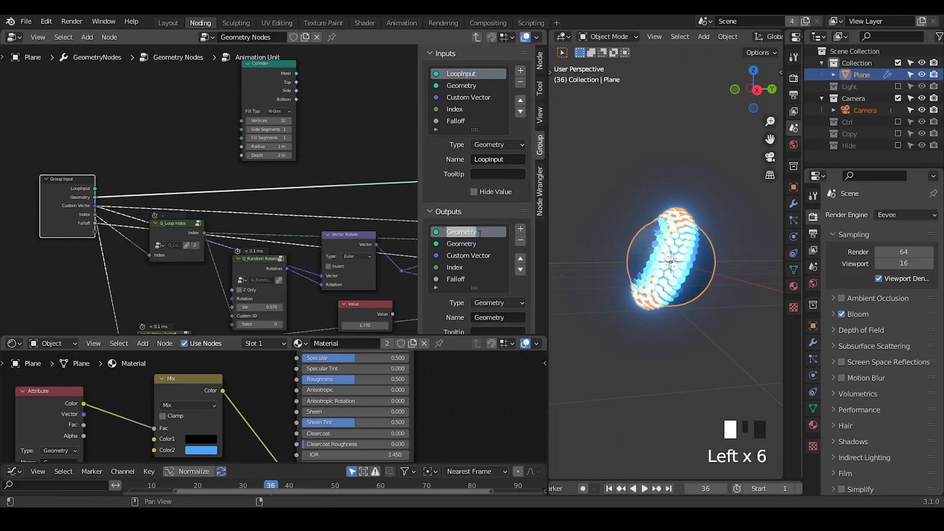
pyautogui.write('LoopOutput')
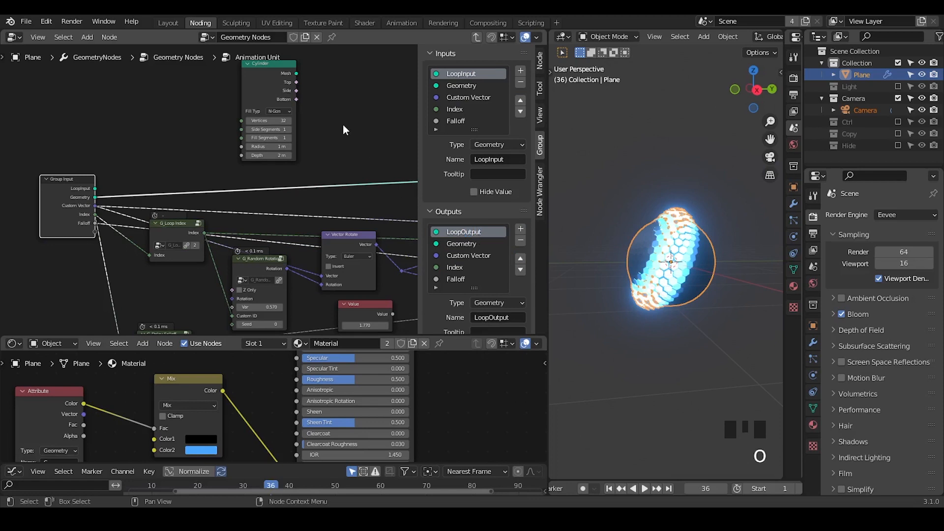
pyautogui.write('n')
pyautogui.moveTo(343, 124)
pyautogui.mouseDown(button='middle')
pyautogui.moveTo(73, 169)
pyautogui.moveTo(164, 226)
pyautogui.moveTo(138, 219)
pyautogui.mouseUp(button='middle')
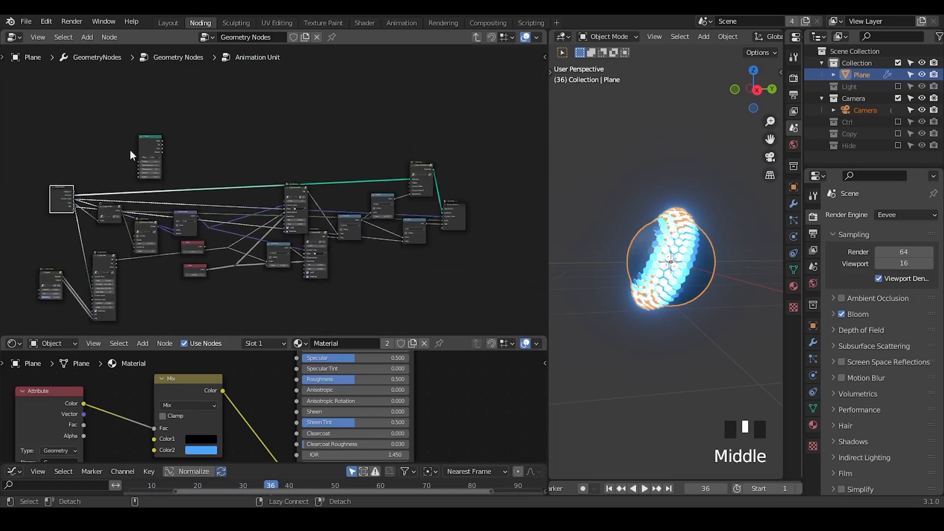
pyautogui.keyDown('alt'); pyautogui.moveTo(148, 135); pyautogui.dragTo(453, 203, button='right'); pyautogui.keyUp('alt')
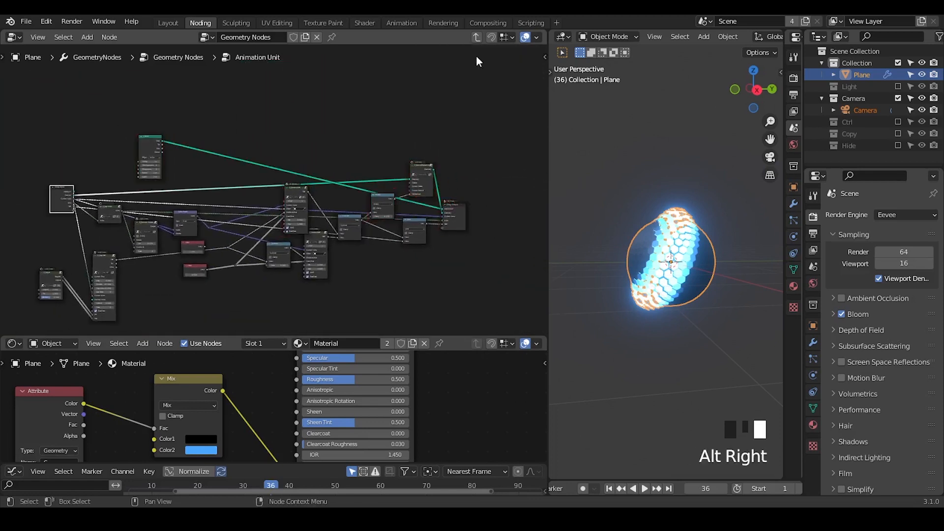
# Step: Exit the group, route the Animation Unit's LoopOutput to the final output in the parent tree, and reopen the group
pyautogui.click(475, 37)
pyautogui.keyDown('ctrl'); pyautogui.moveTo(319, 216); pyautogui.dragTo(215, 192, button='middle'); pyautogui.keyUp('ctrl')
pyautogui.moveTo(366, 100); pyautogui.dragTo(181, 283)
pyautogui.press('m')
pyautogui.click(164, 157)
pyautogui.moveTo(171, 160); pyautogui.dragTo(471, 179)
pyautogui.click(147, 161)
pyautogui.press('Tab')
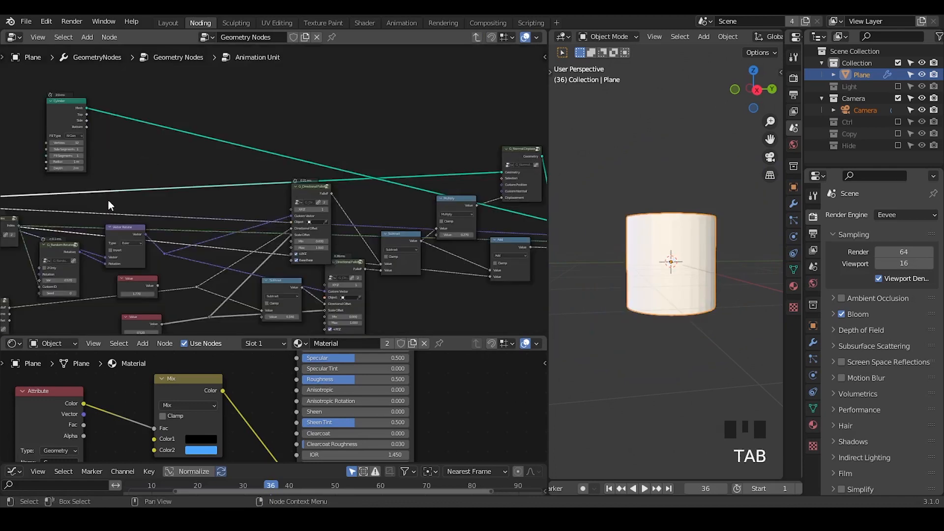
# Step: Insert a Transform node after the Cylinder and set its X rotation to 90°
pyautogui.moveTo(107, 199); pyautogui.dragTo(276, 173, button='middle')
pyautogui.hotkey('ctrl', 'a')
pyautogui.write('transform')
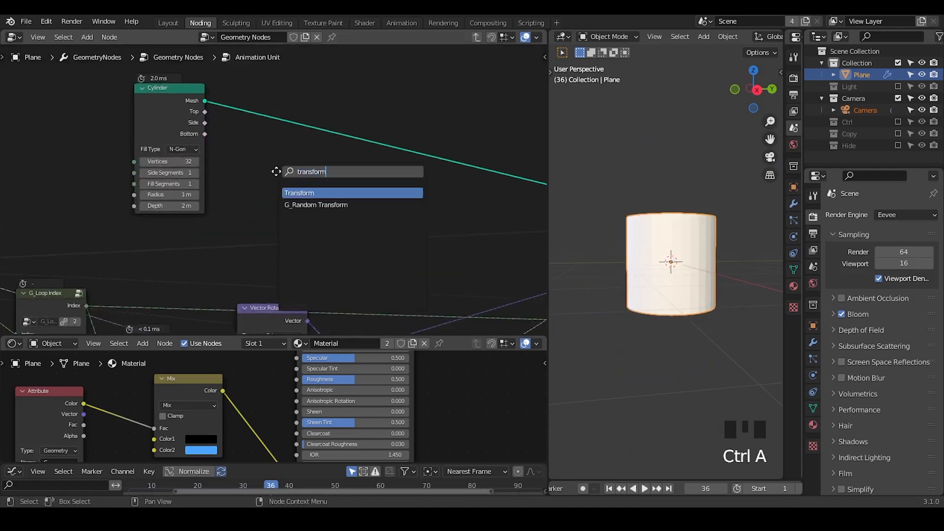
pyautogui.press('Return')
pyautogui.click(297, 177)
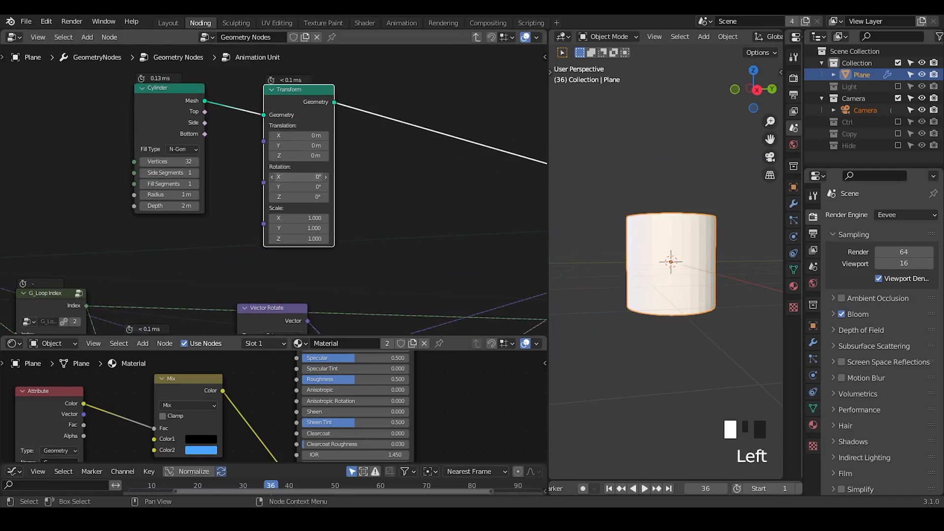
pyautogui.write('90')
pyautogui.press('Return')
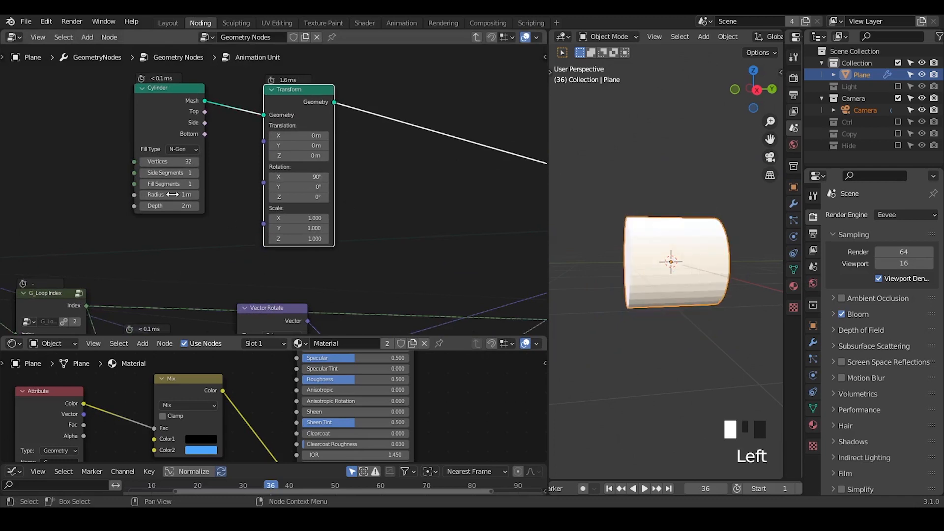
# Step: Set the Cylinder node's Radius to 0.05 m and its Depth to 0.3 m
pyautogui.keyDown('shift'); pyautogui.moveTo(179, 197); pyautogui.dragTo(148, 196); pyautogui.keyUp('shift')
pyautogui.moveTo(708, 328); pyautogui.dragTo(703, 246, button='middle')
pyautogui.keyDown('shift'); pyautogui.moveTo(177, 205); pyautogui.dragTo(163, 205); pyautogui.keyUp('shift')
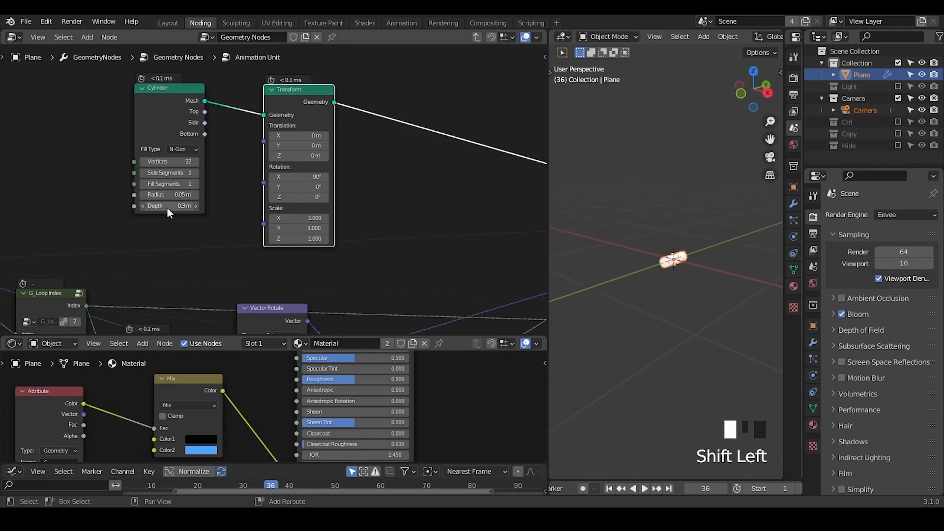
pyautogui.hotkey('shift', 'ctrl', 'alt', 'q')
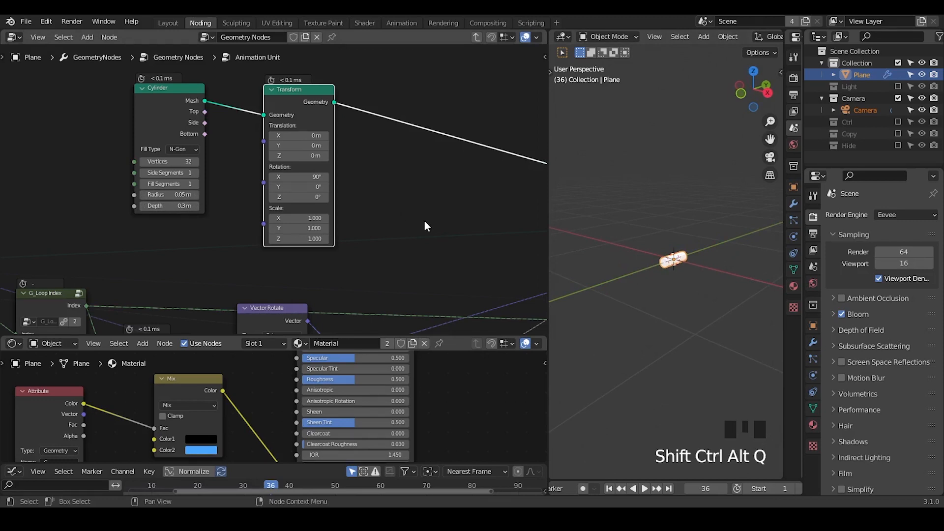
# Step: Duplicate the Transform node onto the link after the first one and set the copy's X rotation to 0°
pyautogui.click(292, 90)
pyautogui.hotkey('shift', 'd')
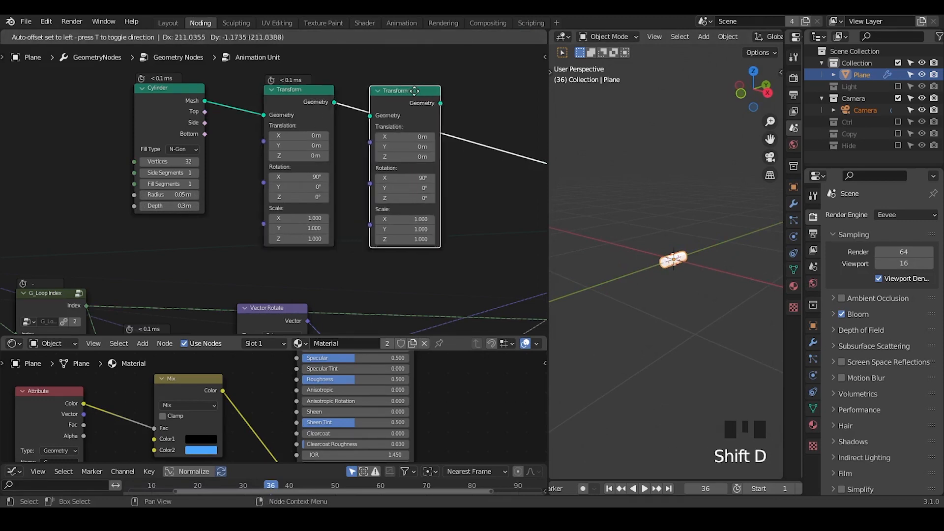
pyautogui.click(420, 88)
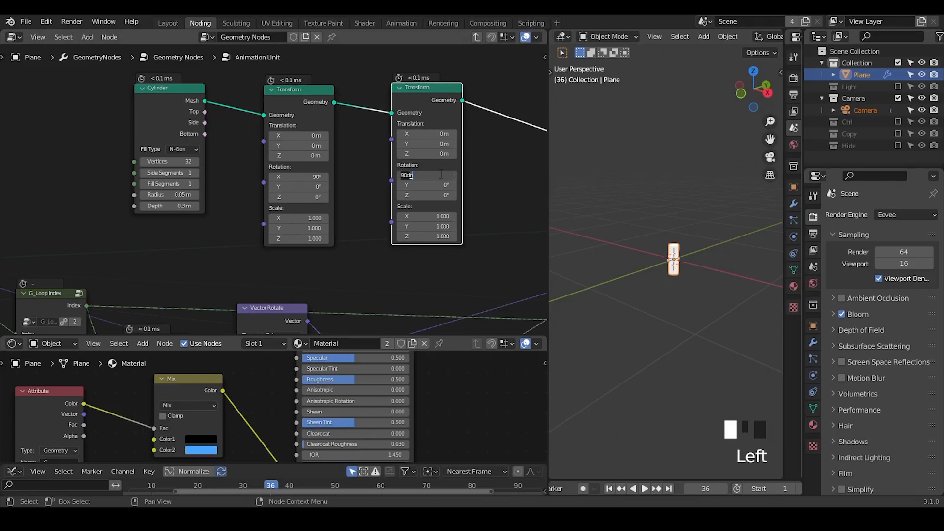
pyautogui.moveTo(375, 228); pyautogui.dragTo(321, 216, button='middle')
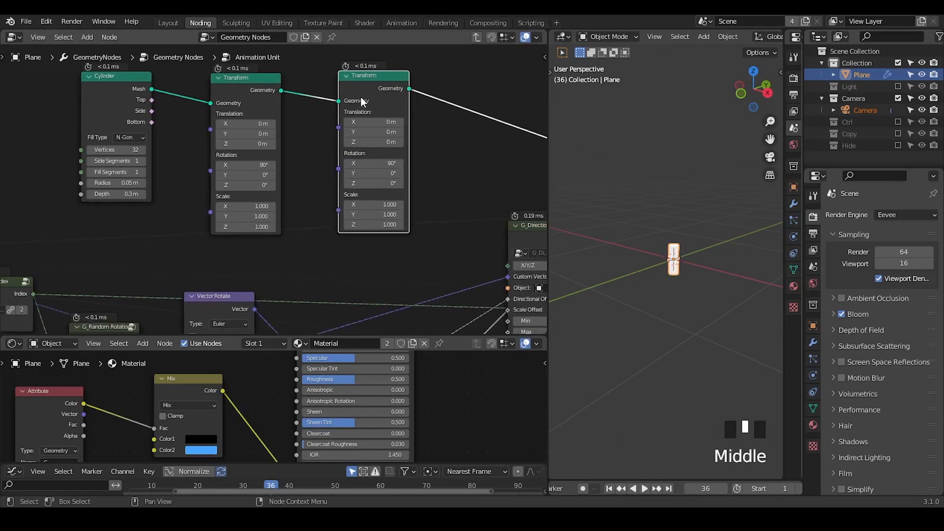
pyautogui.moveTo(359, 88); pyautogui.dragTo(415, 88)
pyautogui.moveTo(309, 204); pyautogui.dragTo(333, 208, button='middle')
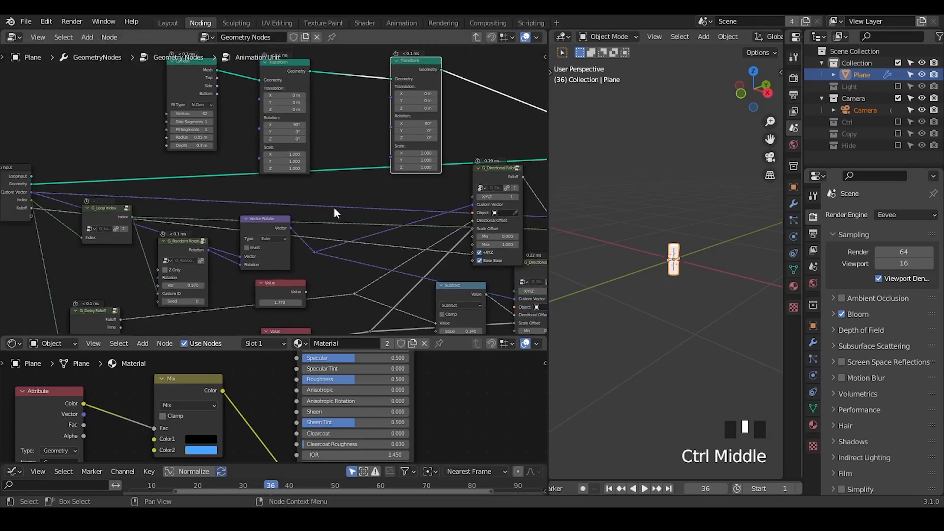
pyautogui.click(416, 122)
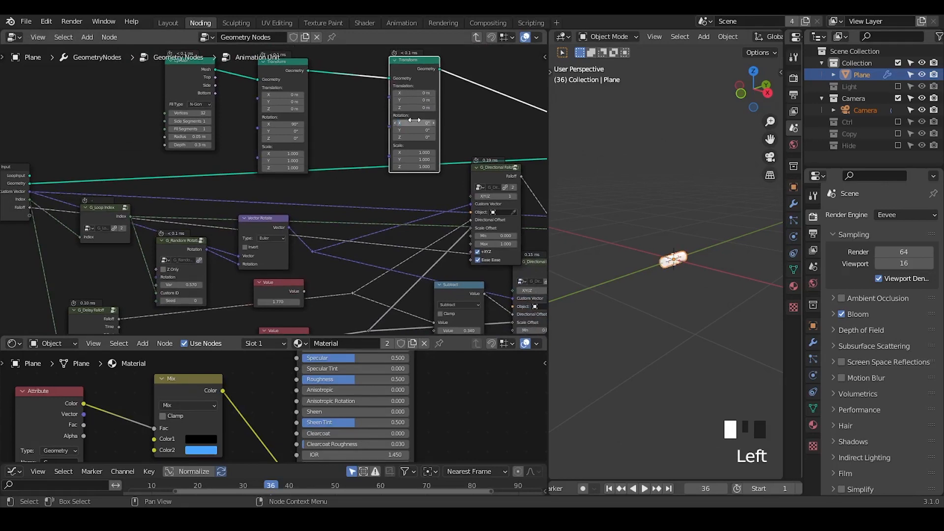
# Step: Move the Vector Rotate node up slightly and connect G_Random Rotation's Rotation output to the second Transform's Rotation
pyautogui.moveTo(249, 224); pyautogui.dragTo(254, 211)
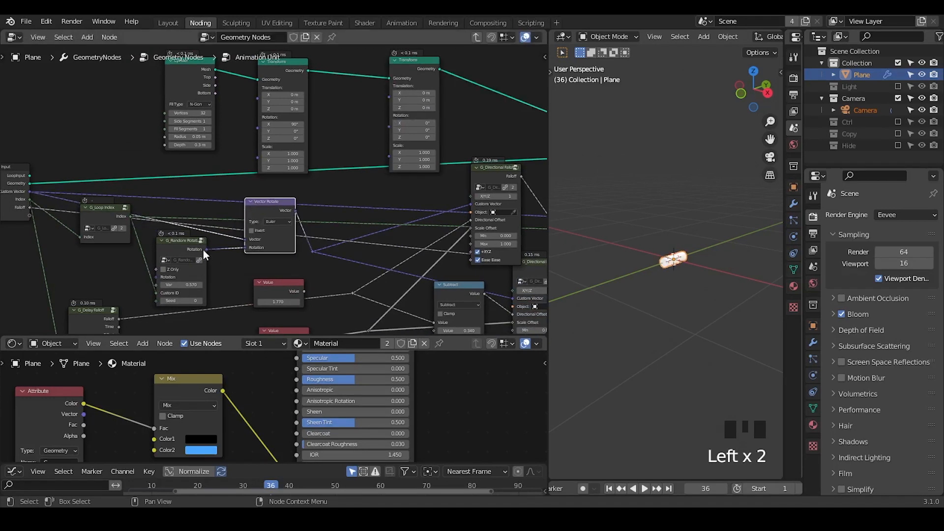
pyautogui.moveTo(205, 249); pyautogui.dragTo(388, 121)
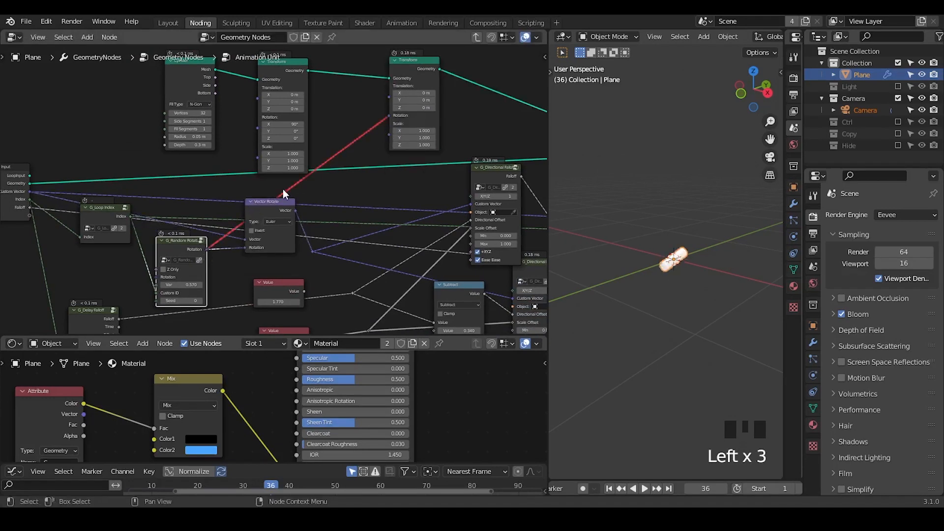
pyautogui.moveTo(308, 241); pyautogui.dragTo(295, 202, button='middle')
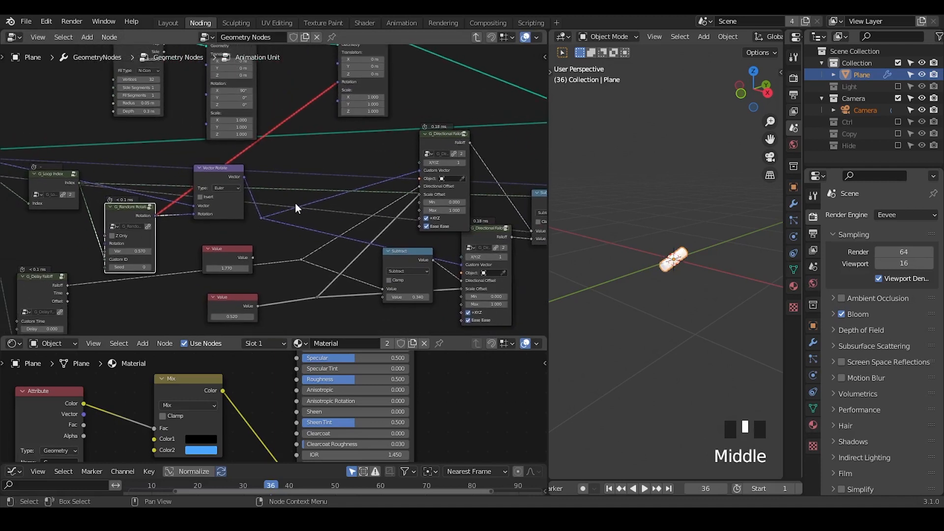
pyautogui.click(441, 141)
pyautogui.moveTo(283, 190); pyautogui.dragTo(360, 198, button='middle')
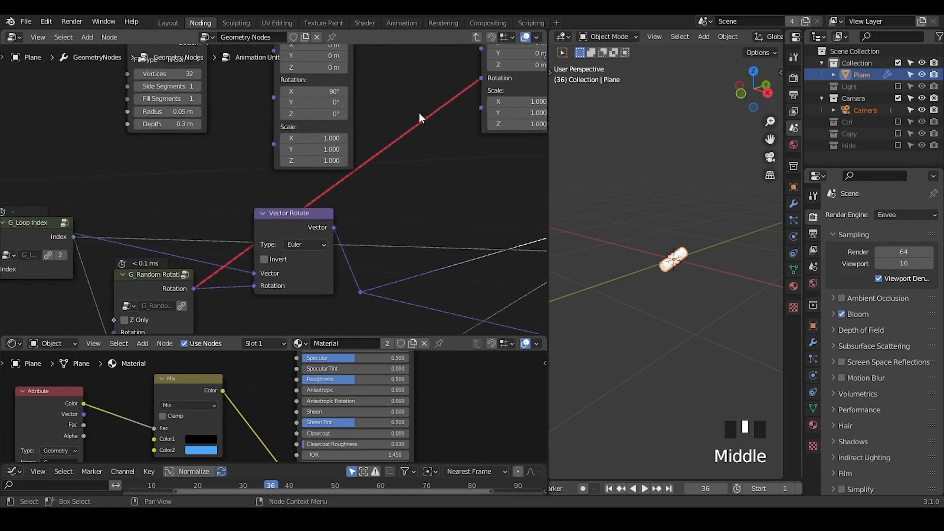
# Step: Inspect the link into the second Transform's Rotation and slightly reposition the G_Random Rotation and G_Loop Index nodes
pyautogui.moveTo(413, 104); pyautogui.dragTo(434, 137)
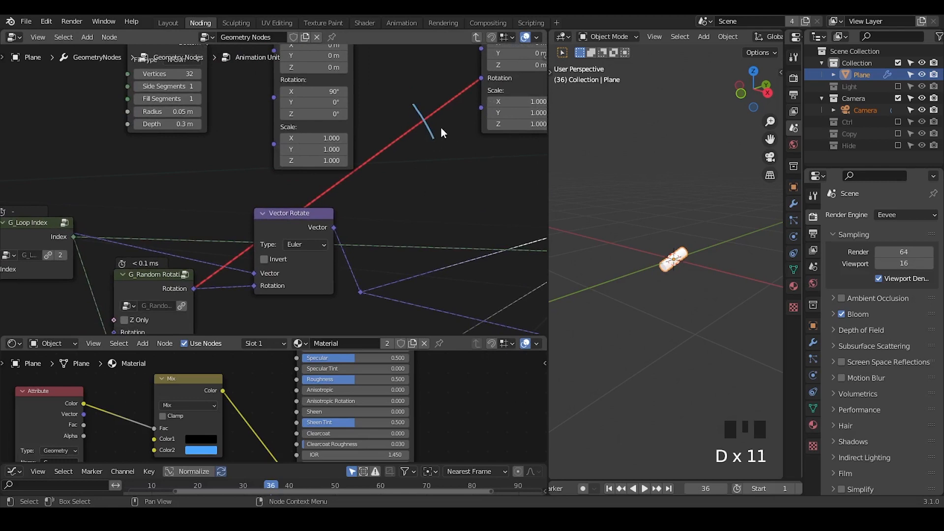
pyautogui.moveTo(441, 115); pyautogui.dragTo(414, 108, button='right')
pyautogui.moveTo(148, 285); pyautogui.dragTo(149, 269)
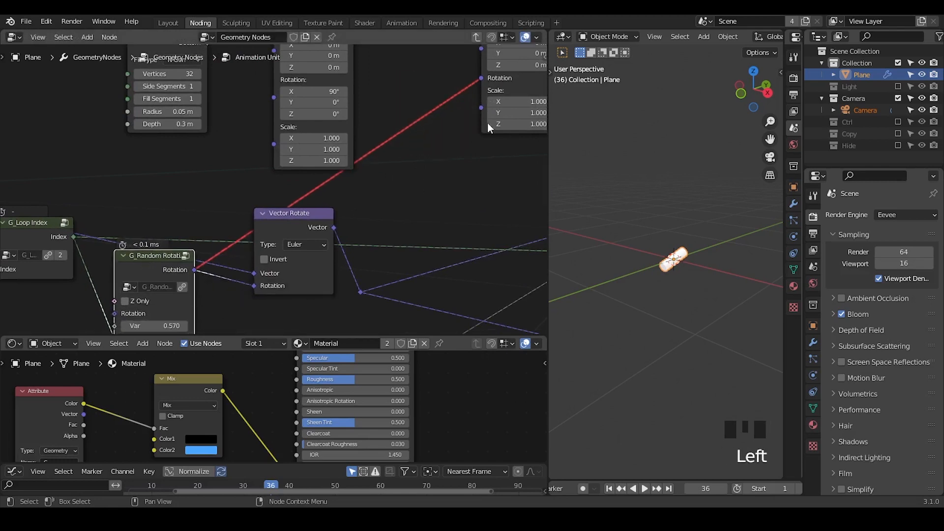
pyautogui.moveTo(488, 122); pyautogui.dragTo(456, 158, button='middle')
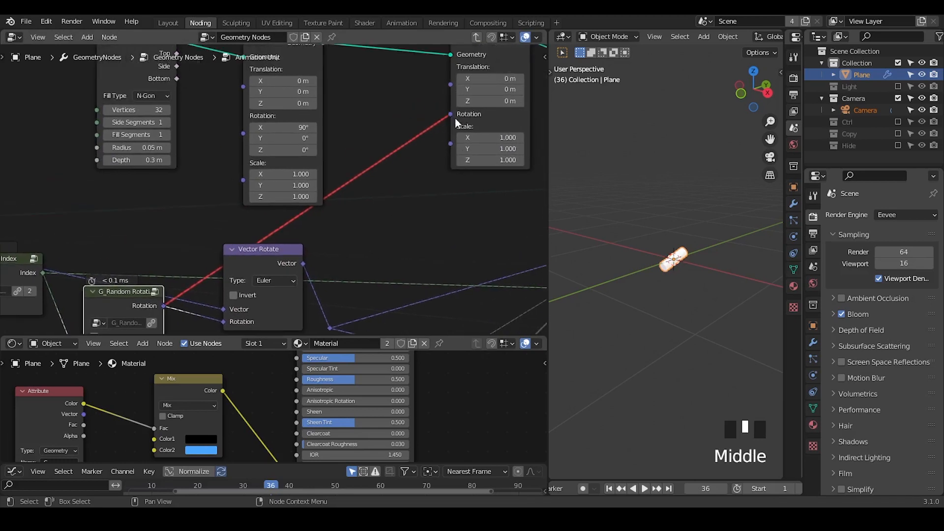
pyautogui.moveTo(346, 200); pyautogui.dragTo(407, 152, button='middle')
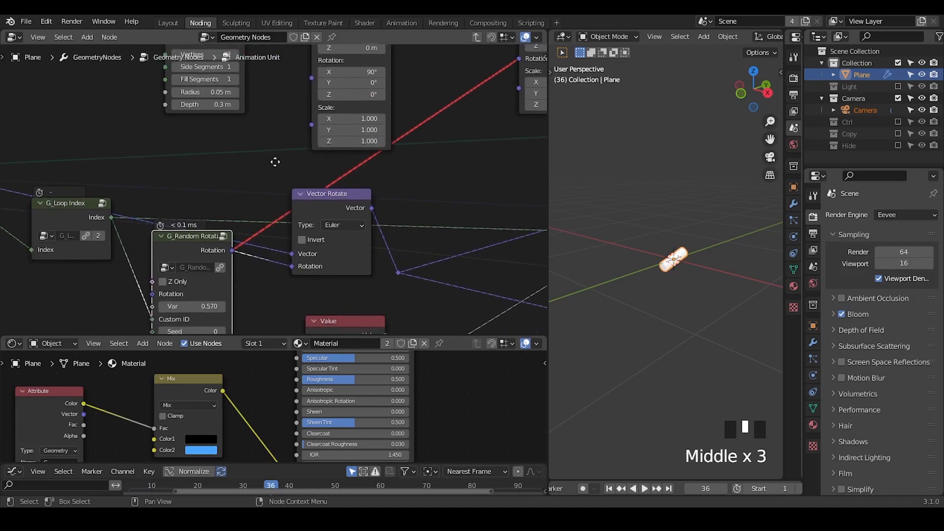
pyautogui.moveTo(273, 160); pyautogui.dragTo(469, 137, button='middle')
pyautogui.moveTo(250, 185); pyautogui.dragTo(236, 196)
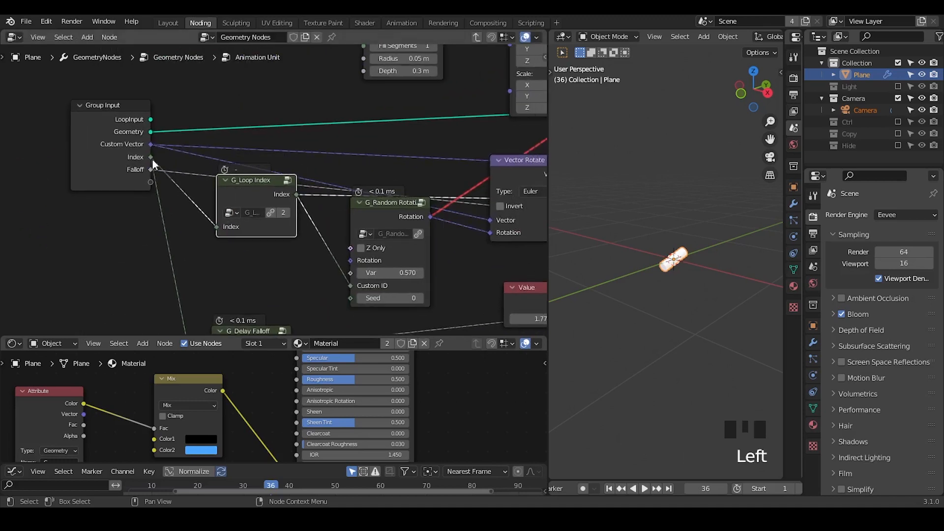
# Step: Examine the Group Input's links and the rotation link into the second Transform, using temporary annotations, and check the cylinder
pyautogui.moveTo(172, 146); pyautogui.dragTo(273, 146)
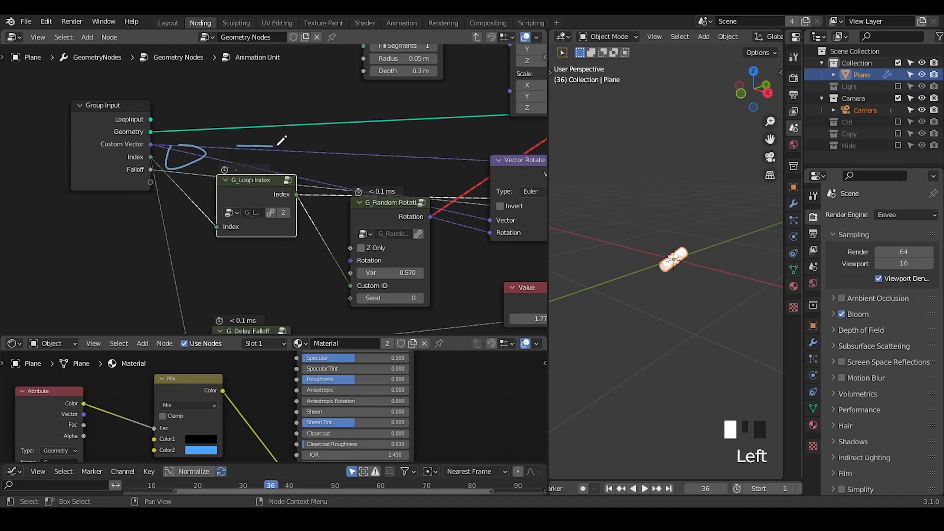
pyautogui.moveTo(314, 142); pyautogui.dragTo(74, 142, button='right')
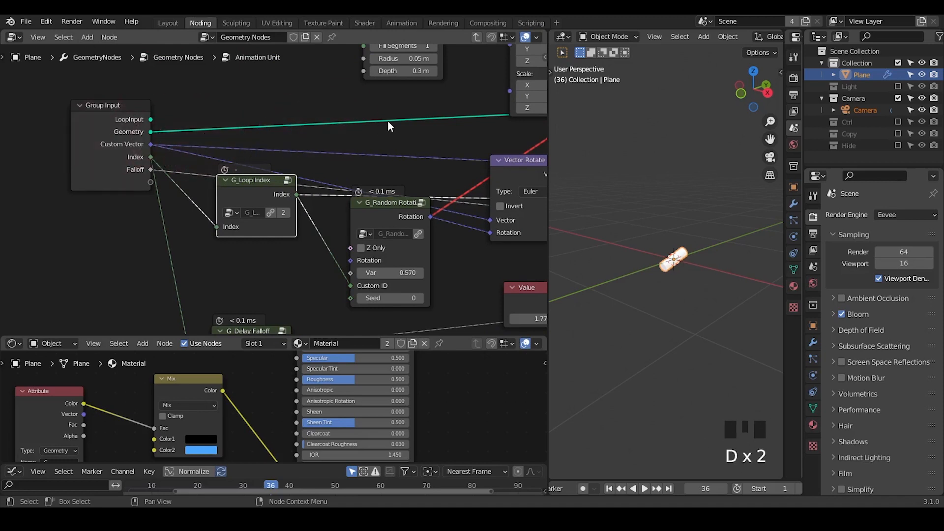
pyautogui.moveTo(388, 122); pyautogui.dragTo(161, 197, button='middle')
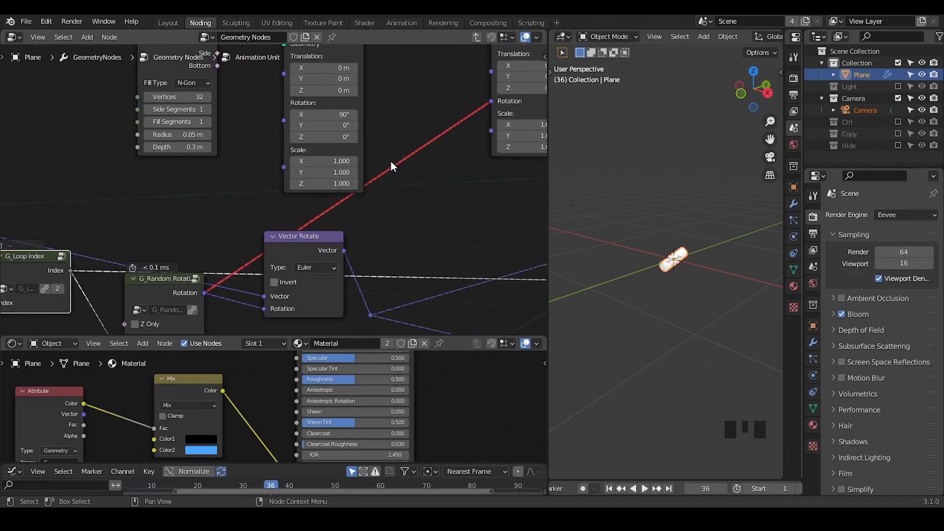
pyautogui.moveTo(398, 155); pyautogui.dragTo(409, 164)
pyautogui.moveTo(409, 164); pyautogui.dragTo(376, 196, button='right')
pyautogui.moveTo(443, 185); pyautogui.dragTo(379, 205, button='middle')
pyautogui.scroll(2, 502, 205)
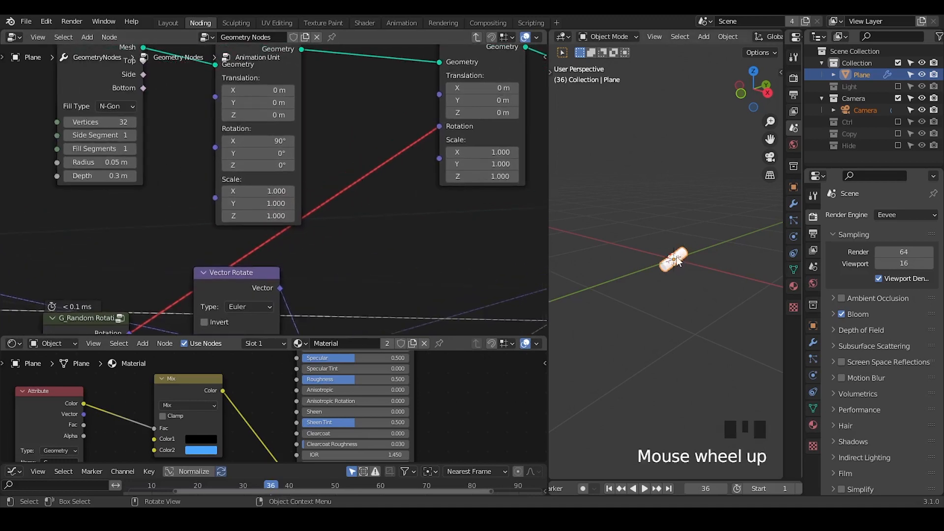
# Step: Sketch a temporary arrow annotation from the cylinder along its pointing direction in the 3D view
pyautogui.moveTo(445, 199); pyautogui.dragTo(373, 220, button='middle')
pyautogui.moveTo(656, 251)
pyautogui.mouseDown(button='middle')
pyautogui.moveTo(641, 253)
pyautogui.moveTo(653, 247)
pyautogui.mouseUp(button='middle')
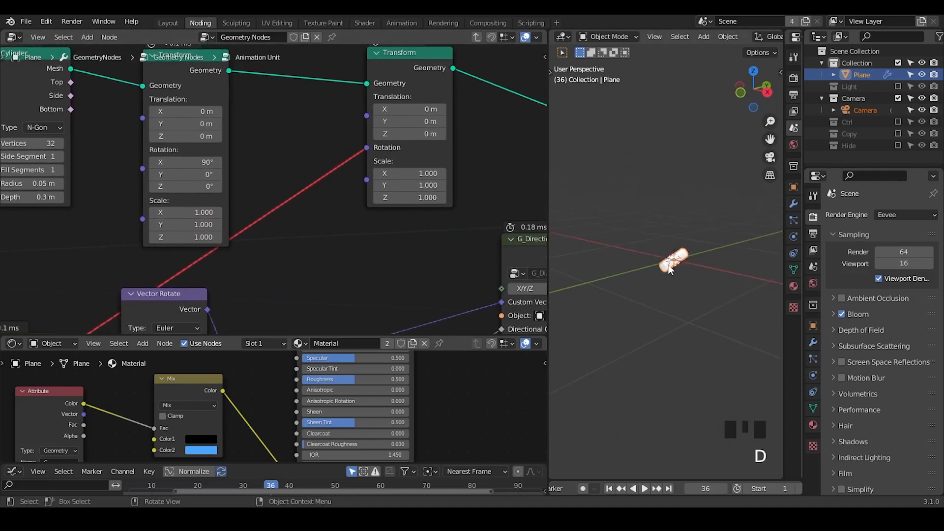
pyautogui.moveTo(661, 268)
pyautogui.mouseDown()
pyautogui.moveTo(610, 284)
pyautogui.moveTo(590, 317)
pyautogui.mouseUp()
pyautogui.moveTo(610, 286); pyautogui.dragTo(623, 308)
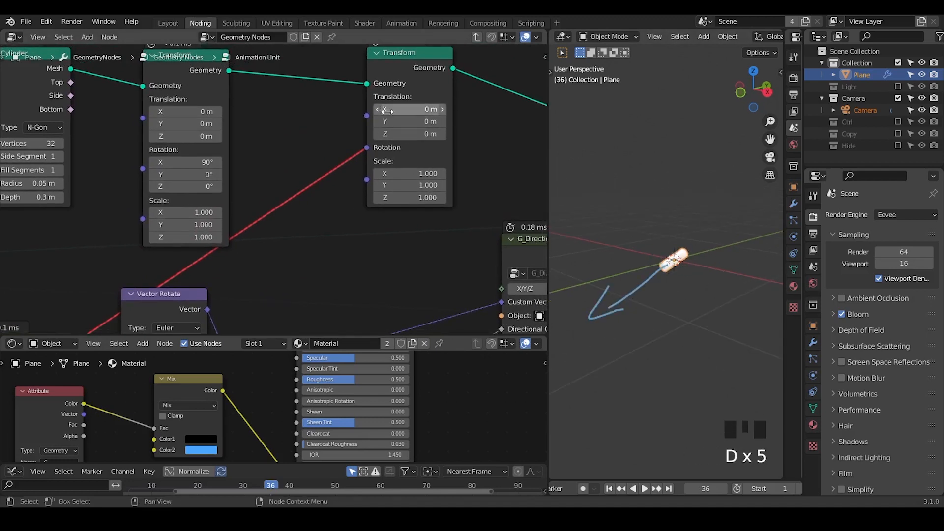
# Step: Try shifting the cylinder with the second Transform's Y translation and reset the value to 0 m
pyautogui.moveTo(408, 121)
pyautogui.keyDown('shift'); pyautogui.mouseDown()
pyautogui.moveTo(375, 121)
pyautogui.moveTo(407, 121)
pyautogui.mouseUp(); pyautogui.keyUp('shift')
pyautogui.click(426, 121)
pyautogui.write('0')
pyautogui.press('Return')
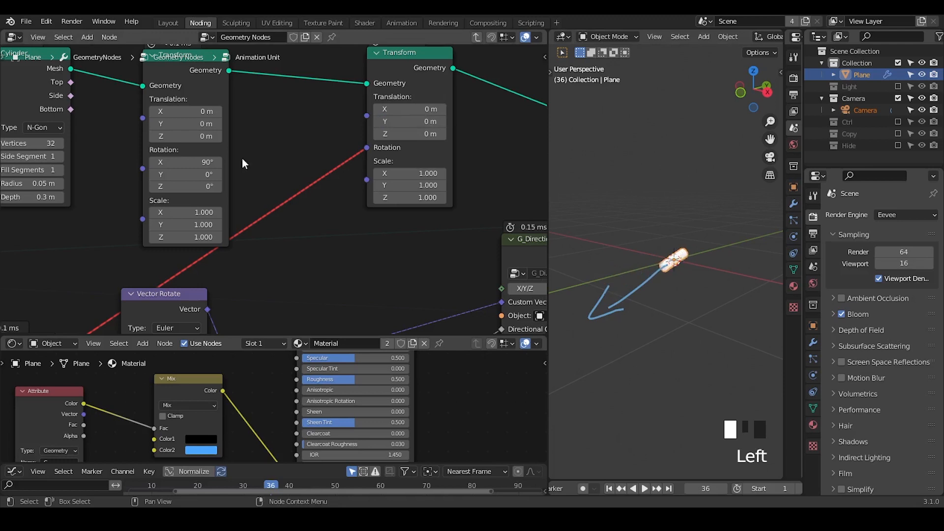
# Step: Add a G_Rotation to Vector node between the Vector Rotate and G_Directional Falloff nodes
pyautogui.moveTo(209, 173); pyautogui.dragTo(302, 94, button='middle')
pyautogui.keyDown('ctrl'); pyautogui.moveTo(161, 154); pyautogui.dragTo(188, 245, button='middle'); pyautogui.keyUp('ctrl')
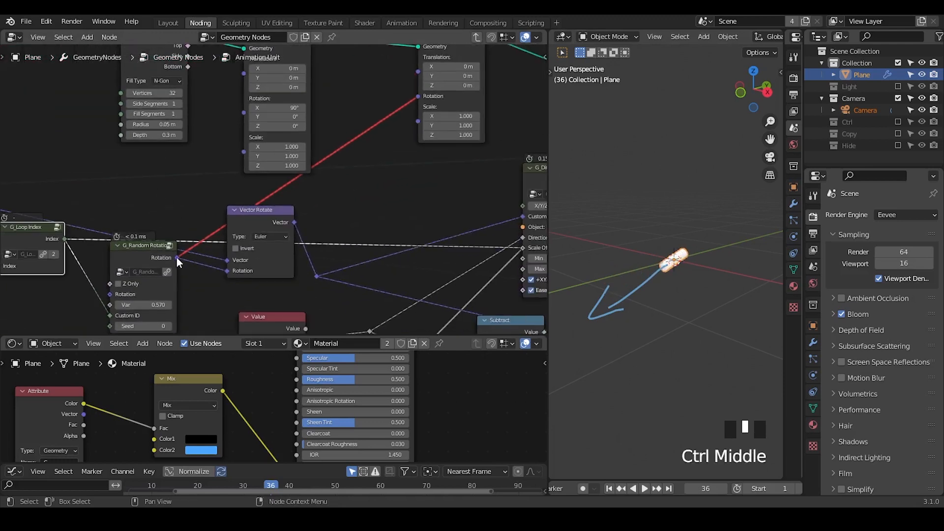
pyautogui.moveTo(176, 257); pyautogui.dragTo(221, 181)
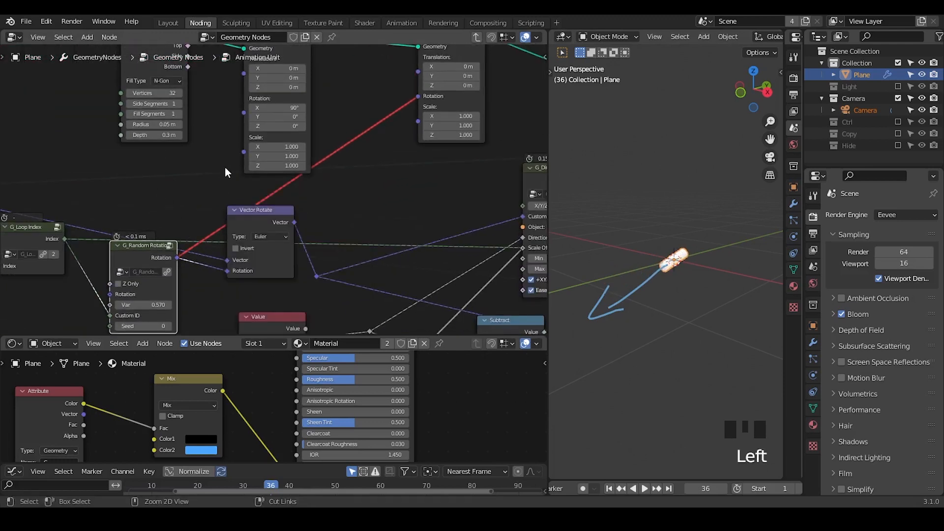
pyautogui.hotkey('ctrl', 'a')
pyautogui.write('ve')
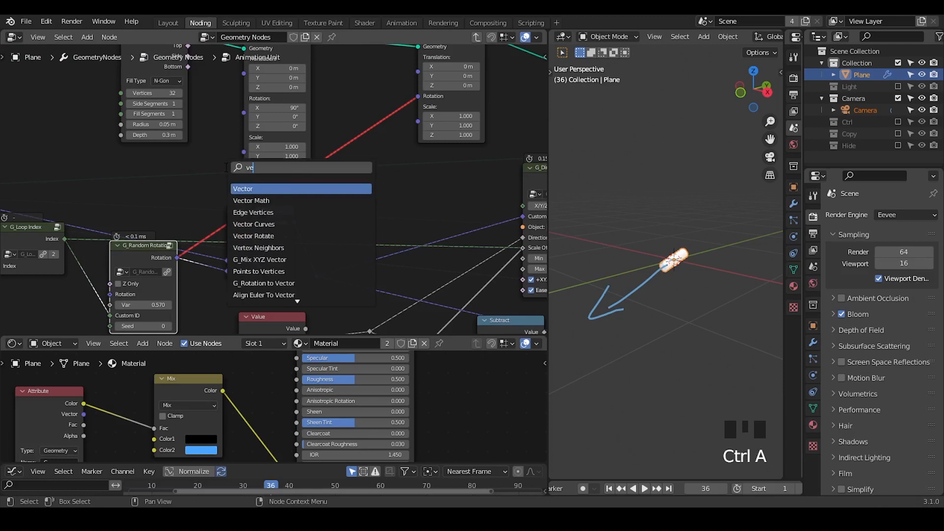
pyautogui.press('BackSpace')
pyautogui.press('BackSpace')
pyautogui.write('rotation to ve')
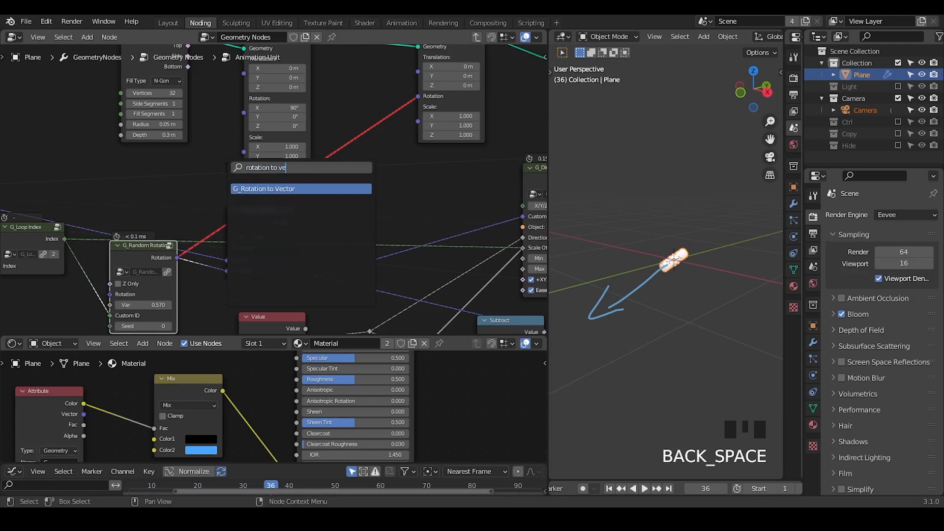
pyautogui.press('Return')
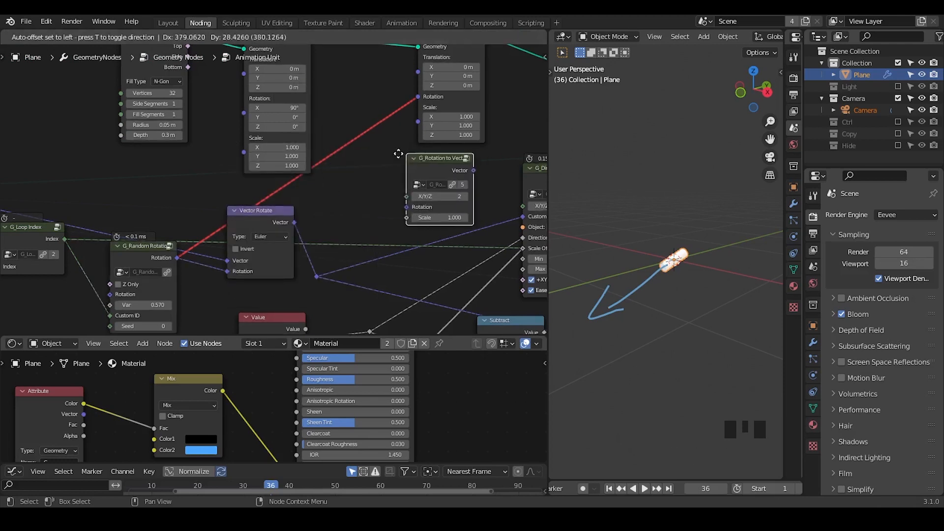
pyautogui.click(372, 156)
# Step: Connect G_Random Rotation's Rotation to G_Rotation to Vector, place that node between the Transforms, and link its Vector to the second Transform's Translation
pyautogui.moveTo(177, 258); pyautogui.dragTo(374, 210)
pyautogui.click(388, 155)
pyautogui.moveTo(389, 155); pyautogui.dragTo(345, 76)
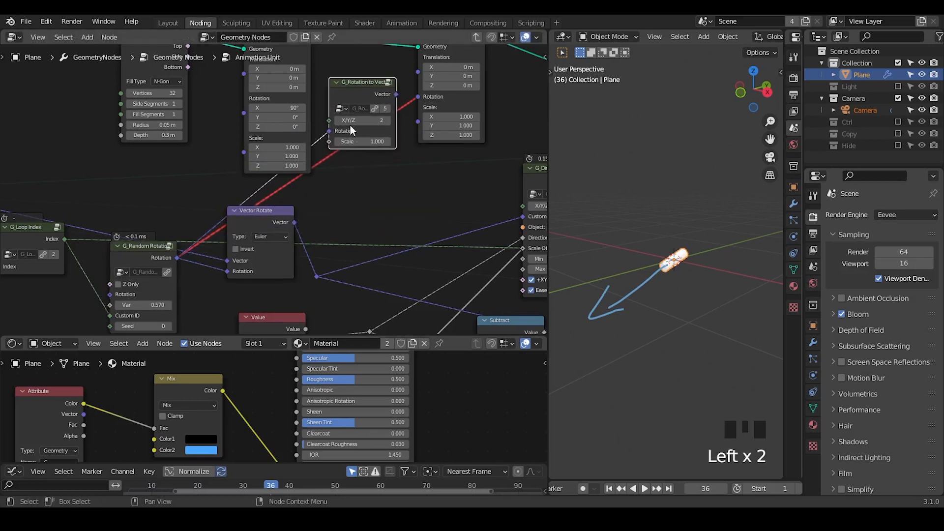
pyautogui.moveTo(391, 151); pyautogui.dragTo(320, 215, button='middle')
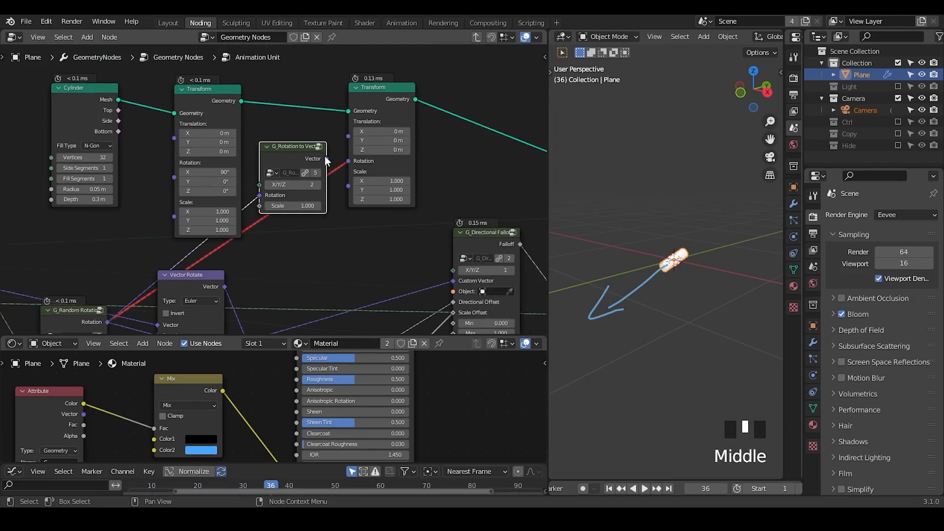
pyautogui.moveTo(326, 158); pyautogui.dragTo(349, 131)
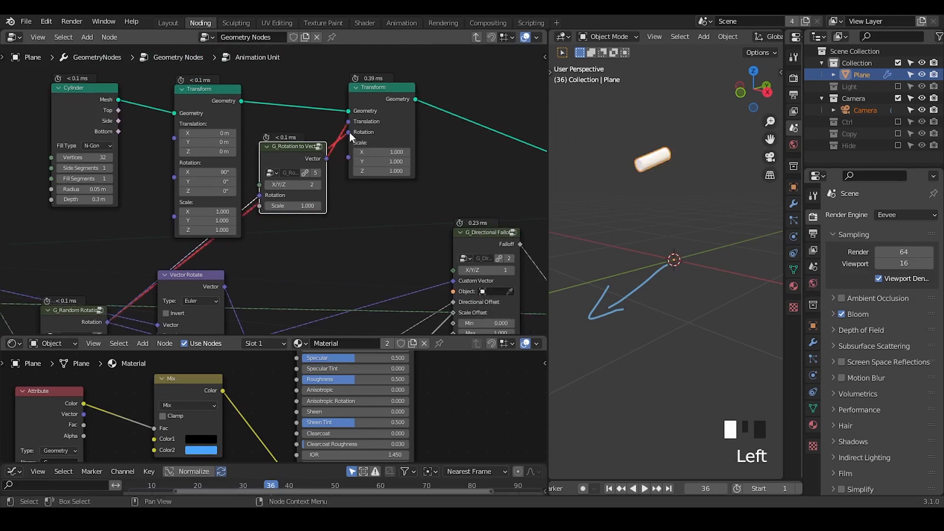
# Step: Set G_Rotation to Vector's X/Y/Z to 1 and its Scale to -0.050
pyautogui.keyDown('shift'); pyautogui.click(296, 204); pyautogui.keyUp('shift')
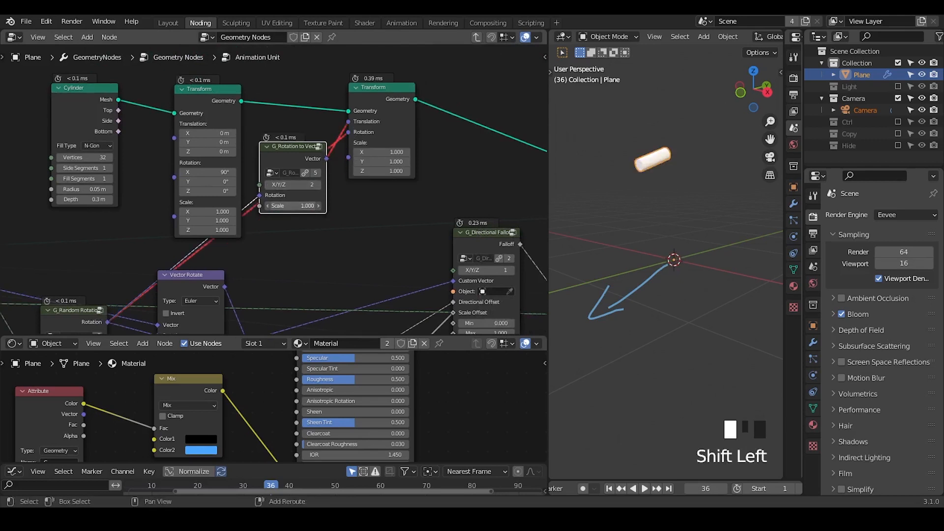
pyautogui.click(333, 198)
pyautogui.click(268, 185)
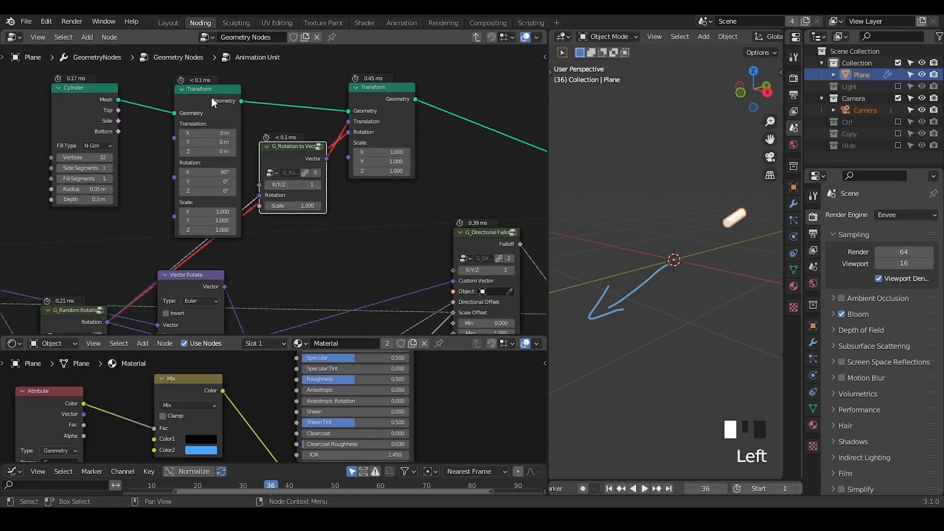
pyautogui.moveTo(295, 206)
pyautogui.keyDown('shift'); pyautogui.mouseDown()
pyautogui.moveTo(234, 206)
pyautogui.moveTo(284, 206)
pyautogui.mouseUp(); pyautogui.keyUp('shift')
pyautogui.click(296, 205)
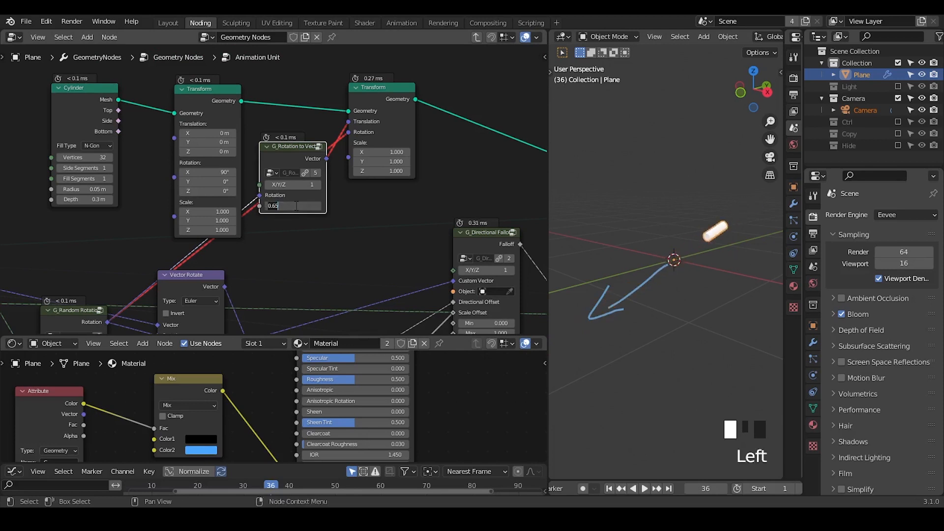
pyautogui.write('0')
pyautogui.press('Return')
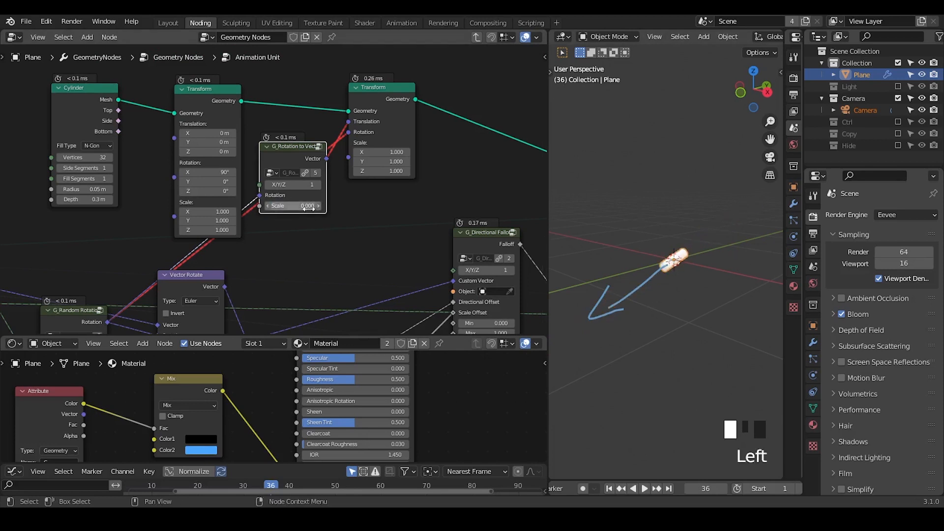
pyautogui.moveTo(295, 205)
pyautogui.keyDown('shift'); pyautogui.mouseDown()
pyautogui.moveTo(229, 206)
pyautogui.moveTo(290, 206)
pyautogui.mouseUp(); pyautogui.keyUp('shift')
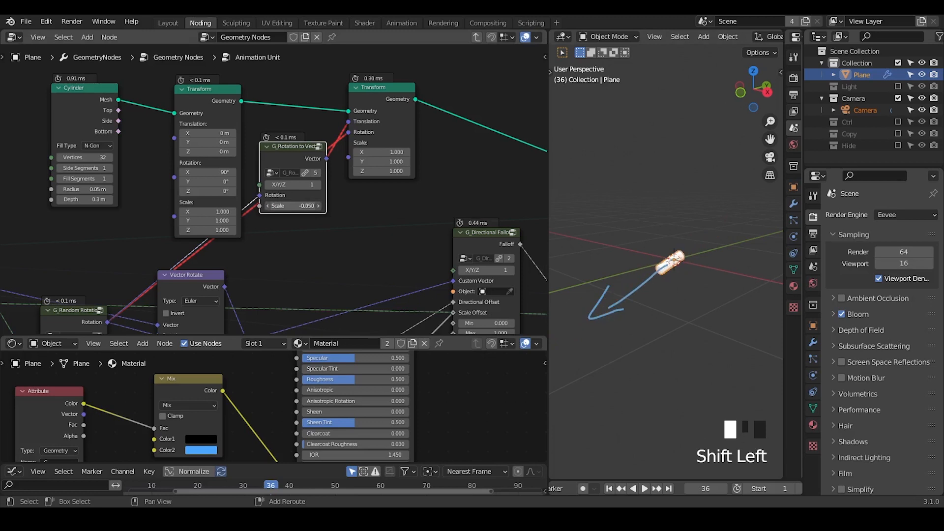
# Step: Collapse the first Transform node, space the second Transform and G_Rotation to Vector apart, and erase the temporary annotations
pyautogui.moveTo(238, 249); pyautogui.dragTo(270, 231, button='middle')
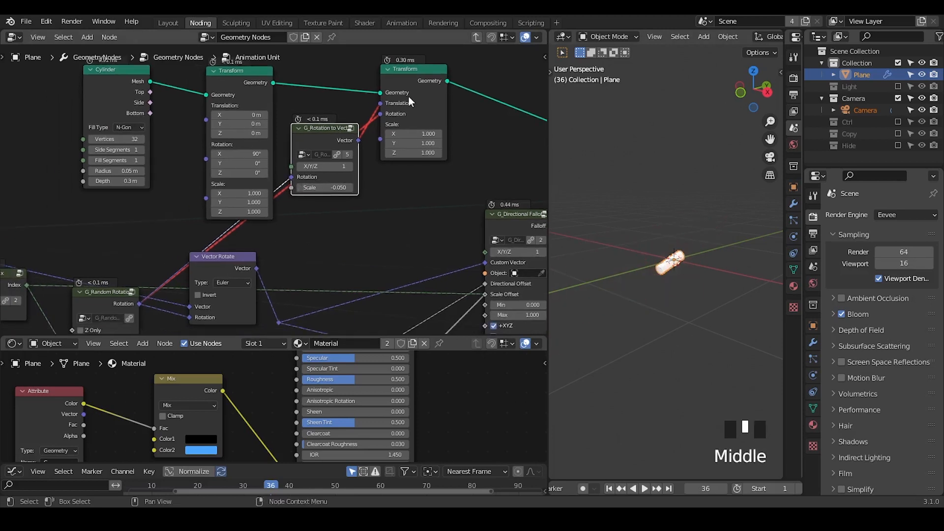
pyautogui.moveTo(409, 96)
pyautogui.mouseDown()
pyautogui.moveTo(426, 133)
pyautogui.moveTo(381, 183)
pyautogui.mouseUp()
pyautogui.click(214, 71)
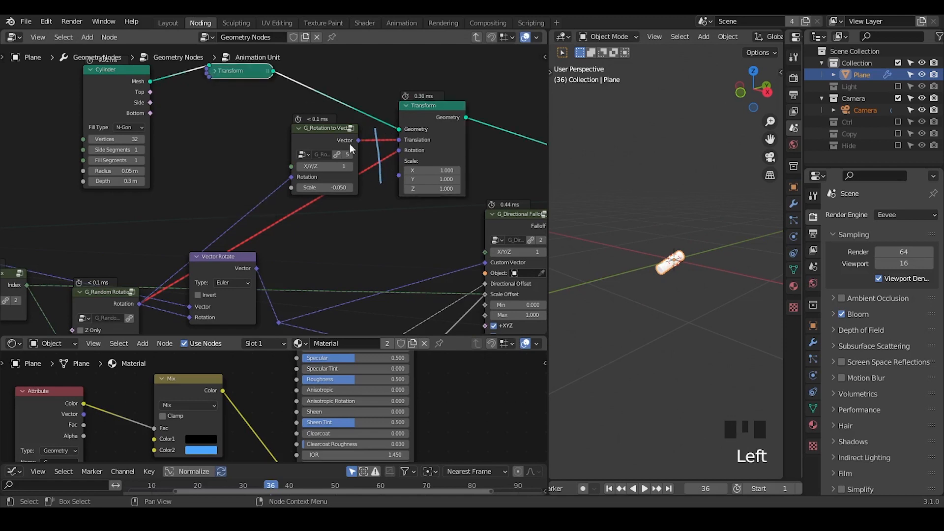
pyautogui.moveTo(331, 139); pyautogui.dragTo(266, 143)
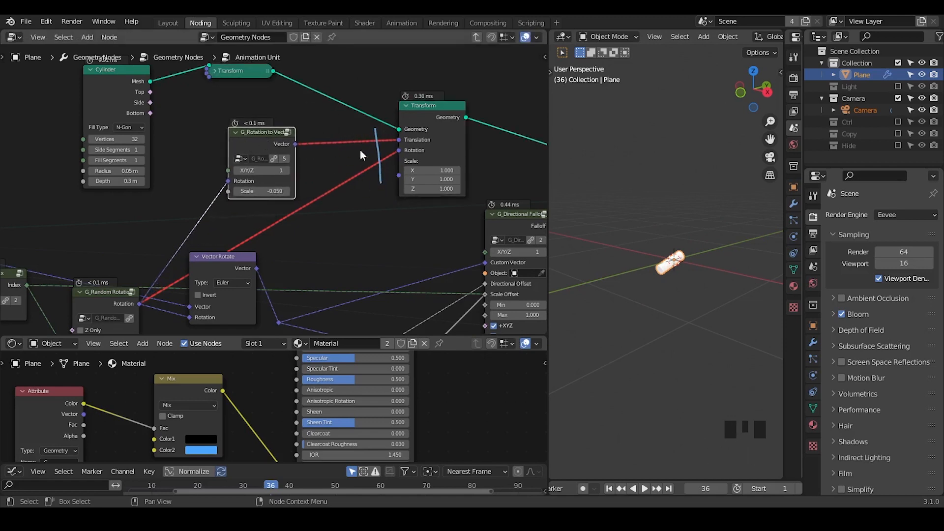
pyautogui.moveTo(373, 113); pyautogui.dragTo(379, 169, button='right')
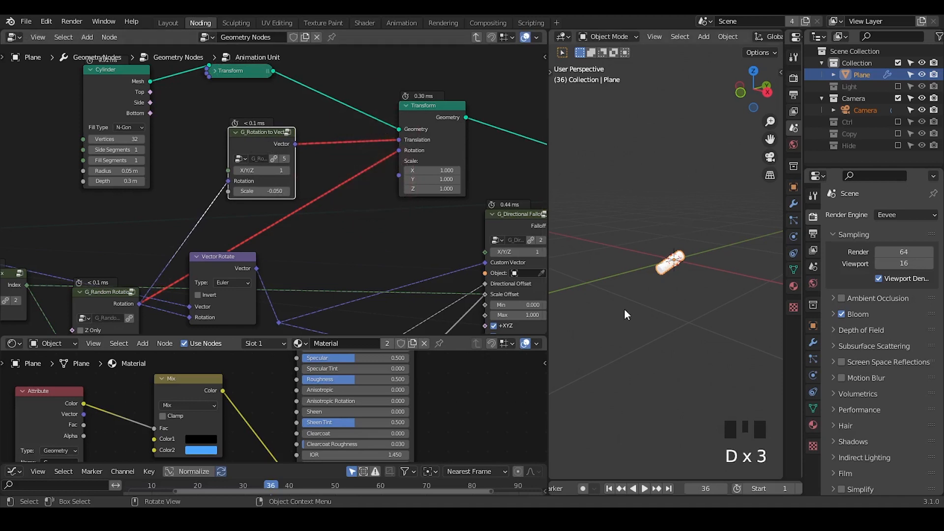
# Step: Nudge the second Transform node and move the Cylinder node closer to the collapsed Transform
pyautogui.moveTo(361, 243); pyautogui.dragTo(342, 260, button='middle')
pyautogui.scroll(-1, 344, 161)
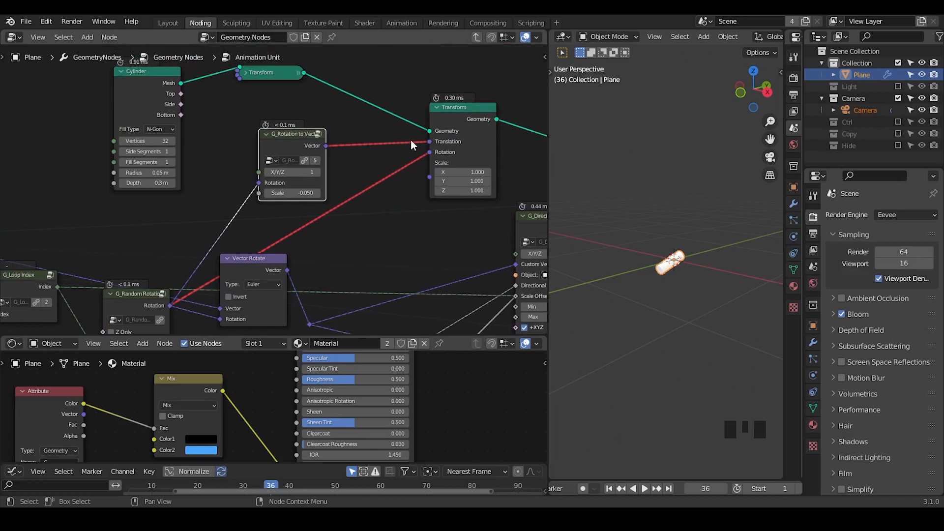
pyautogui.moveTo(461, 125); pyautogui.dragTo(455, 122)
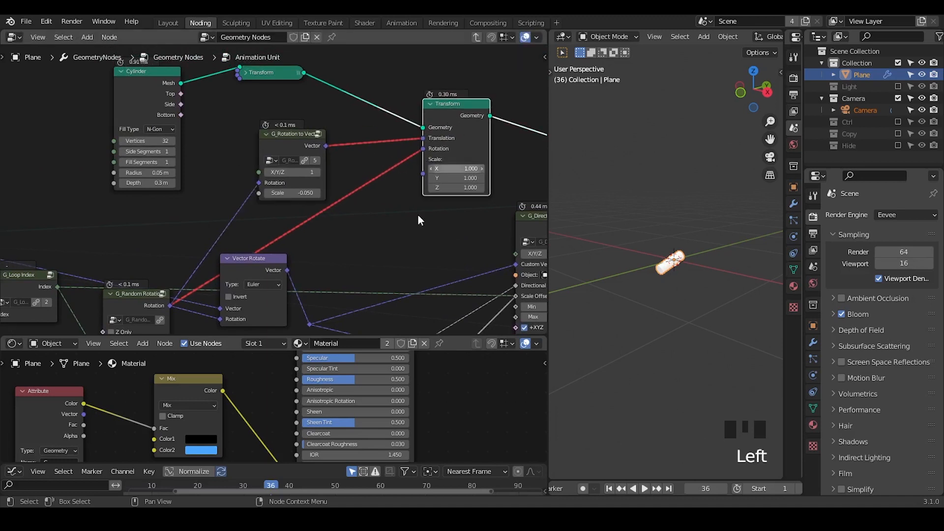
pyautogui.moveTo(140, 114); pyautogui.dragTo(155, 110)
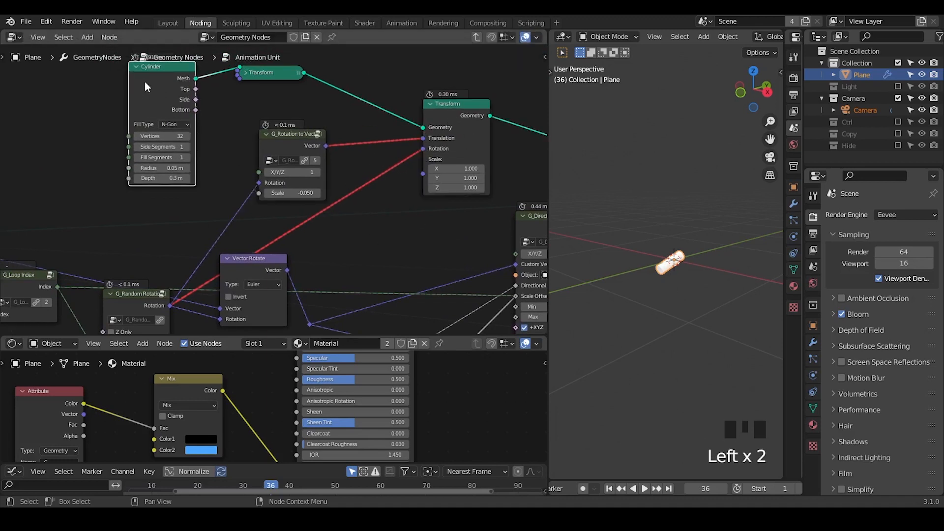
pyautogui.moveTo(115, 275); pyautogui.dragTo(169, 243, button='middle')
pyautogui.moveTo(189, 258); pyautogui.dragTo(195, 173)
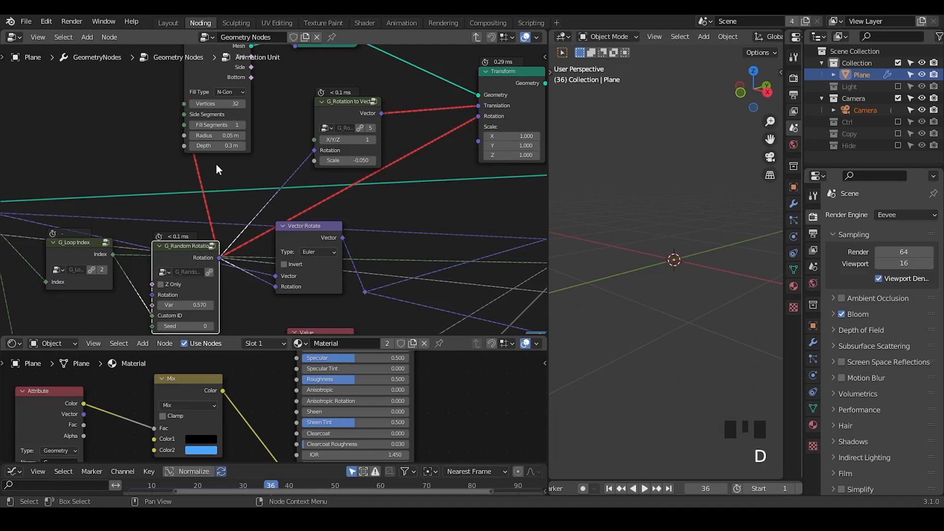
pyautogui.moveTo(216, 164)
pyautogui.mouseDown(button='right')
pyautogui.moveTo(182, 175)
pyautogui.moveTo(187, 160)
pyautogui.mouseUp(button='right')
pyautogui.moveTo(319, 184); pyautogui.dragTo(309, 181, button='middle')
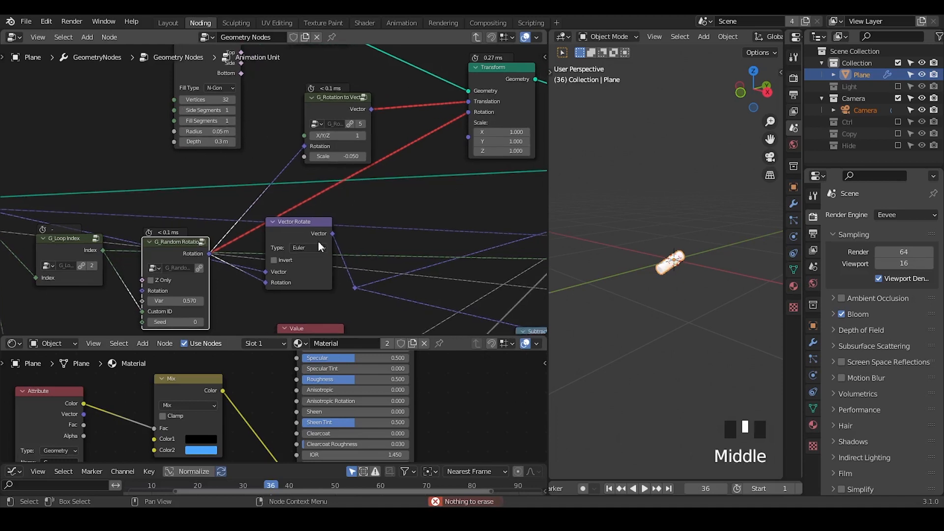
# Step: Move the Vector Rotate node slightly down and closer to G_Random Rotation
pyautogui.moveTo(334, 246); pyautogui.dragTo(351, 207, button='middle')
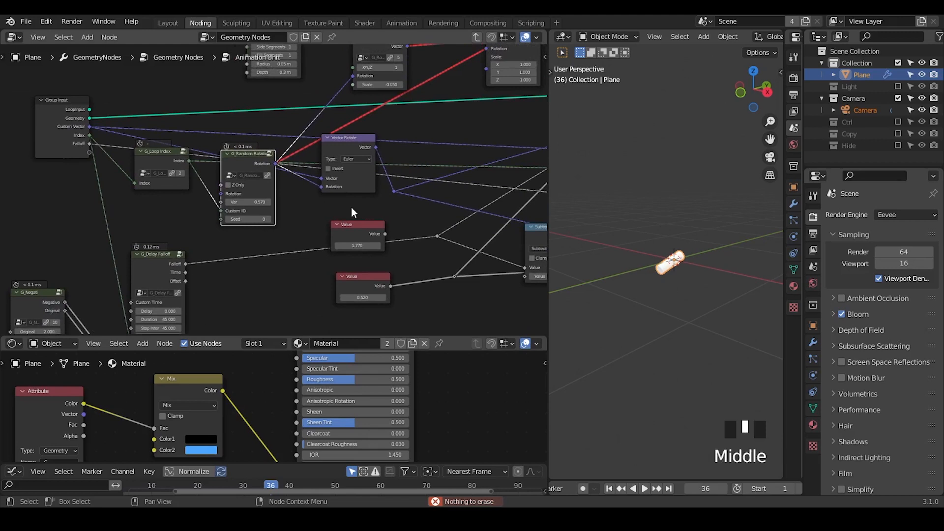
pyautogui.moveTo(377, 164); pyautogui.dragTo(364, 191, button='middle')
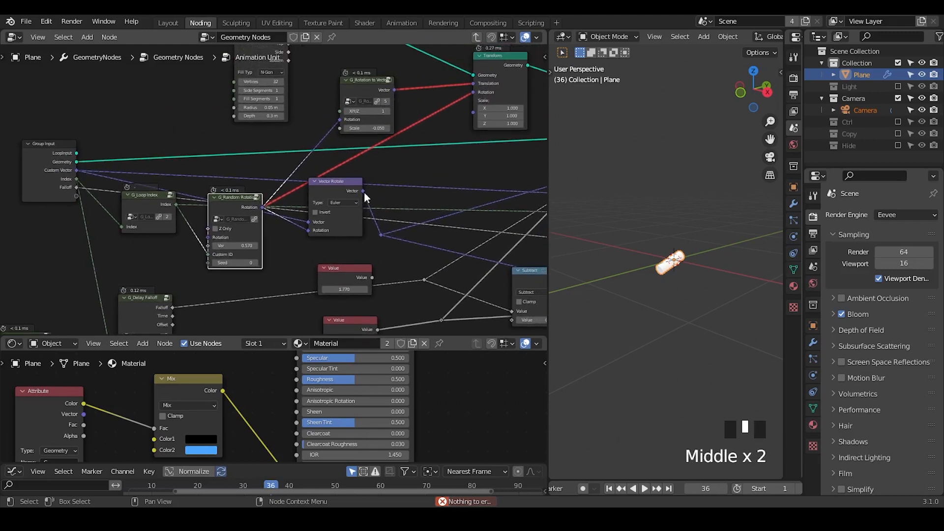
pyautogui.moveTo(342, 187); pyautogui.dragTo(334, 202)
pyautogui.moveTo(335, 202); pyautogui.dragTo(348, 155, button='middle')
pyautogui.hotkey('shift', 'ctrl', 'alt', 'q')
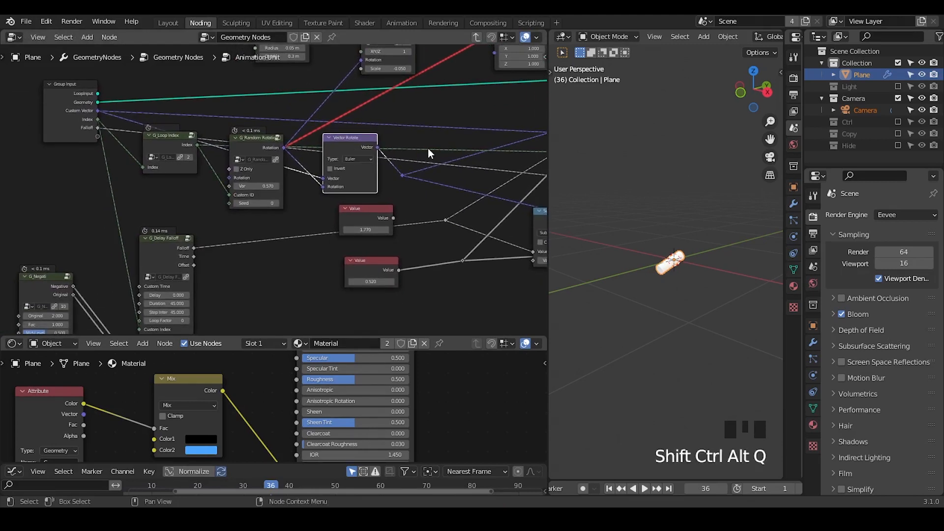
# Step: Move the G_Delay Falloff node closer beneath G_Loop Index
pyautogui.moveTo(158, 252); pyautogui.dragTo(171, 222)
pyautogui.moveTo(313, 263); pyautogui.dragTo(327, 206, button='middle')
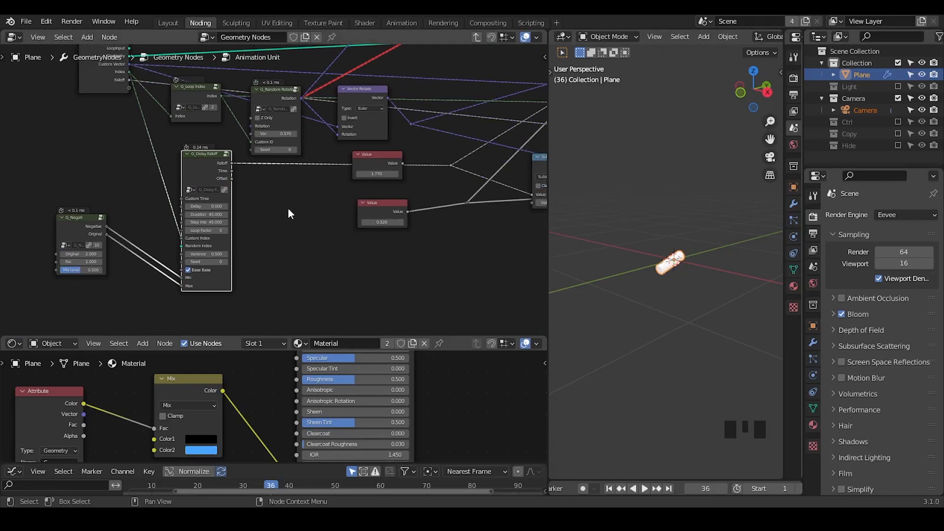
pyautogui.moveTo(288, 207); pyautogui.dragTo(249, 228, button='middle')
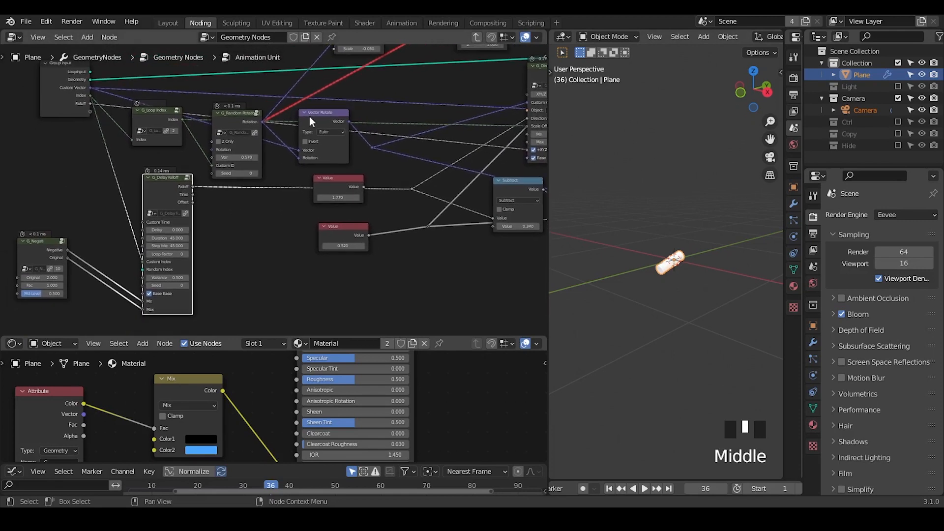
pyautogui.moveTo(151, 197); pyautogui.dragTo(140, 199)
pyautogui.hotkey('shift', 'd')
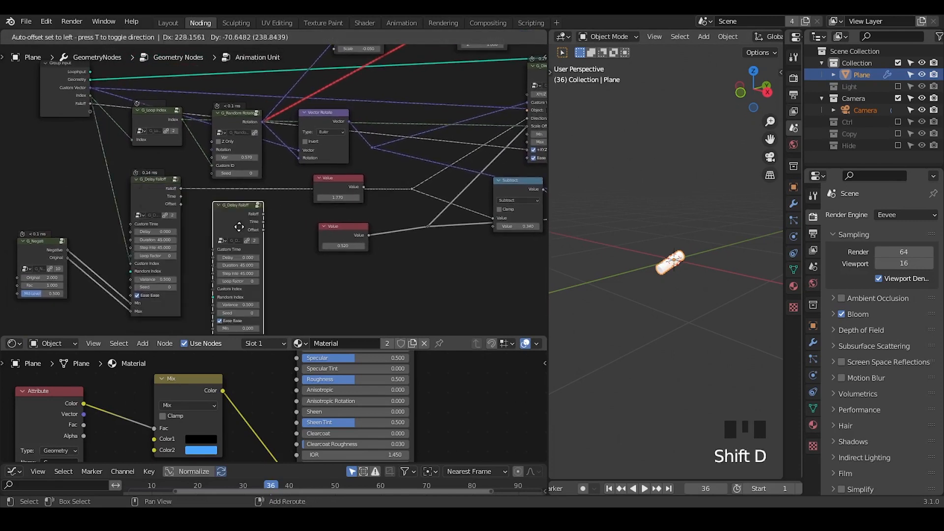
pyautogui.click(250, 224)
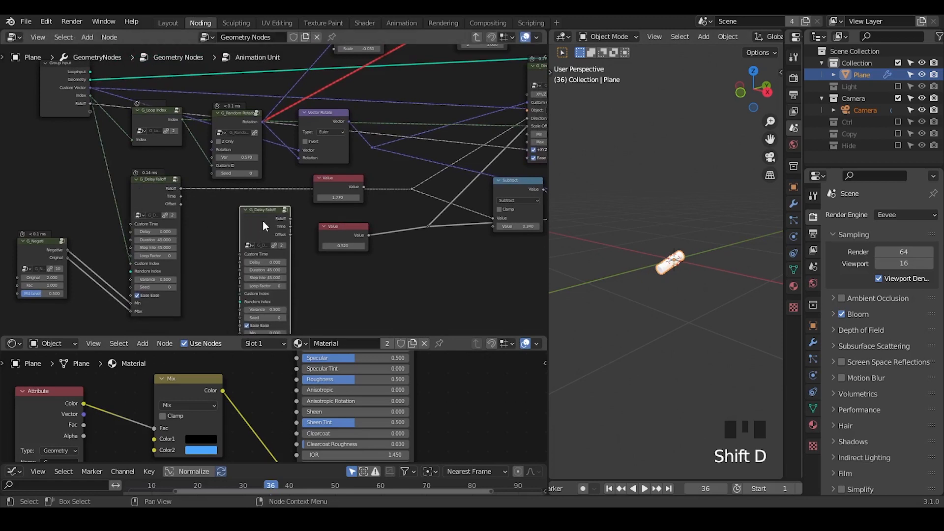
pyautogui.press('x')
# Step: Mark G_Delay Falloff's Delay value with a temporary annotation, erase it, and review the surrounding nodes
pyautogui.moveTo(114, 231); pyautogui.dragTo(201, 229)
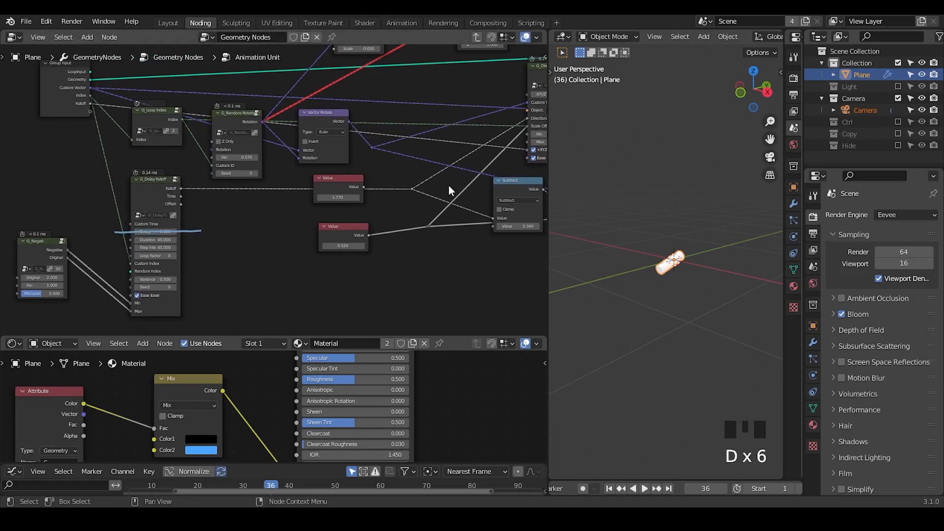
pyautogui.moveTo(208, 229); pyautogui.dragTo(95, 221, button='right')
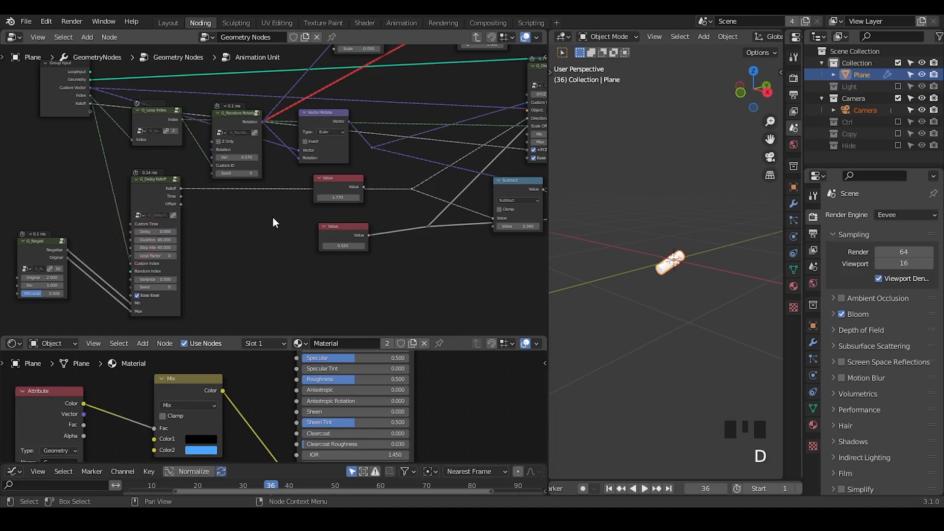
pyautogui.moveTo(273, 221)
pyautogui.mouseDown(button='middle')
pyautogui.moveTo(225, 274)
pyautogui.moveTo(213, 270)
pyautogui.moveTo(263, 245)
pyautogui.mouseUp(button='middle')
pyautogui.scroll(-1, 217, 253)
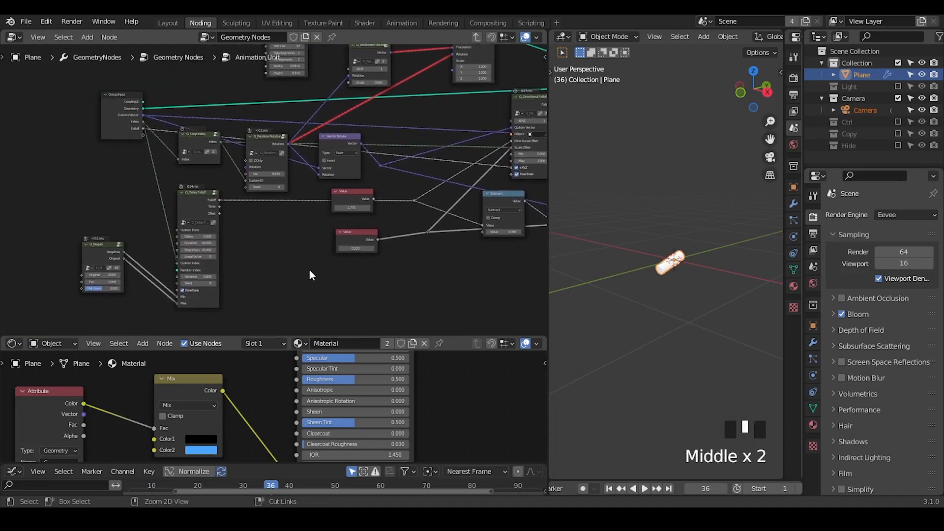
# Step: Connect G_Delay Falloff's Falloff output to the Scale input of the Rotation to Vector node and cut its link to the offset reroute
pyautogui.keyDown('ctrl'); pyautogui.moveTo(309, 270); pyautogui.dragTo(180, 252, button='middle'); pyautogui.keyUp('ctrl')
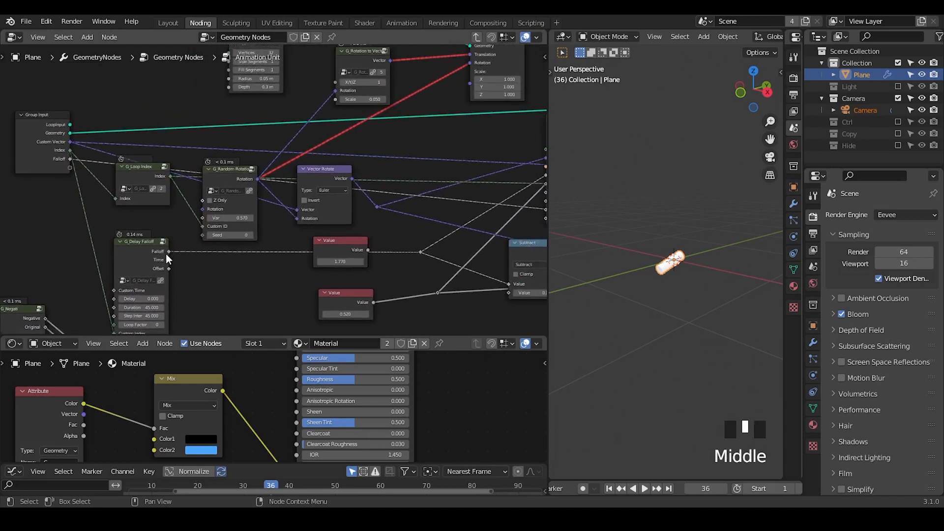
pyautogui.click(193, 223)
pyautogui.moveTo(193, 223); pyautogui.dragTo(338, 99)
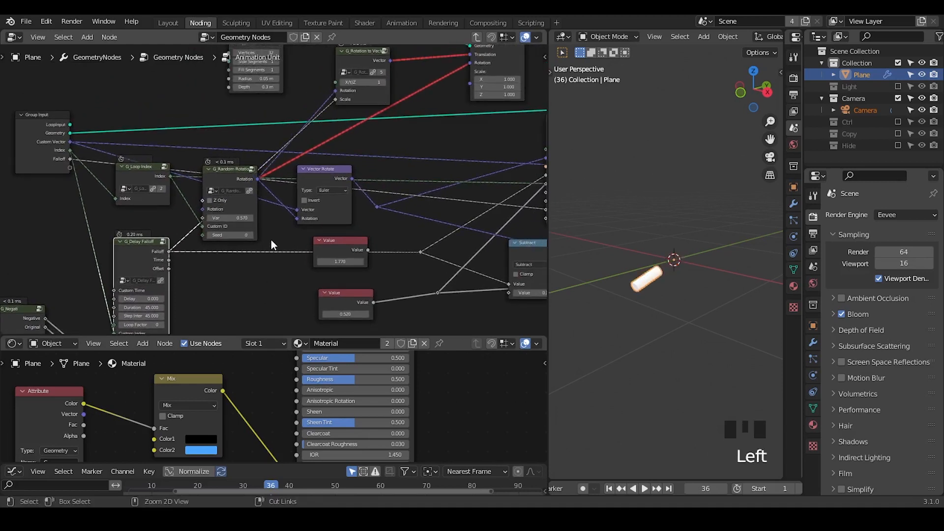
pyautogui.keyDown('ctrl'); pyautogui.moveTo(271, 233); pyautogui.dragTo(287, 287, button='right'); pyautogui.keyUp('ctrl')
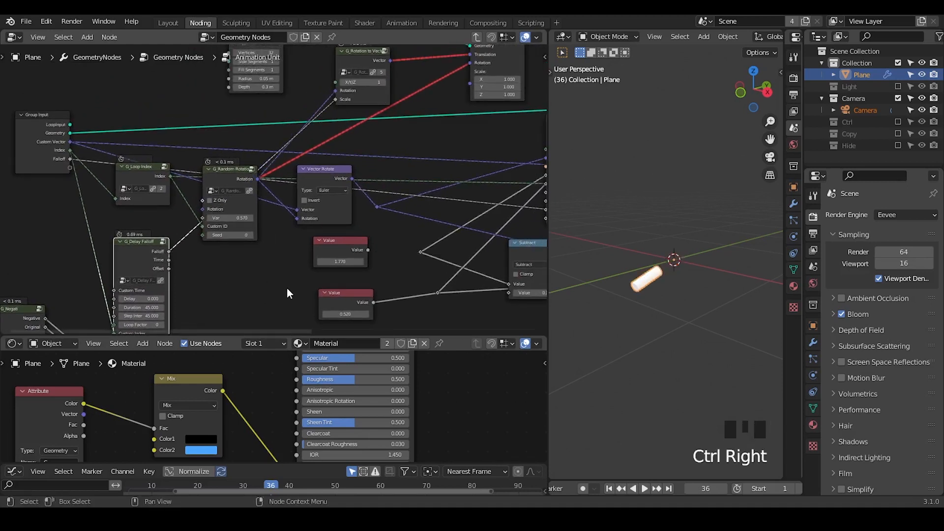
# Step: Cut G_Negati's links to G_Delay Falloff's Min and Max inputs, and reposition both nodes below G_Random Rotation
pyautogui.moveTo(287, 288); pyautogui.dragTo(313, 202, button='middle')
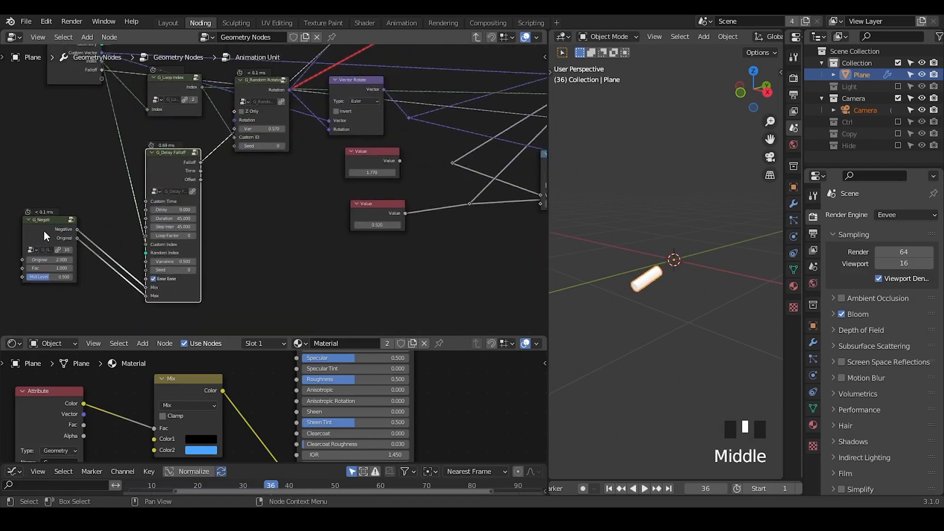
pyautogui.keyDown('ctrl'); pyautogui.moveTo(94, 237); pyautogui.dragTo(101, 276, button='right'); pyautogui.keyUp('ctrl')
pyautogui.moveTo(44, 225); pyautogui.dragTo(280, 192)
pyautogui.moveTo(176, 162); pyautogui.dragTo(181, 142)
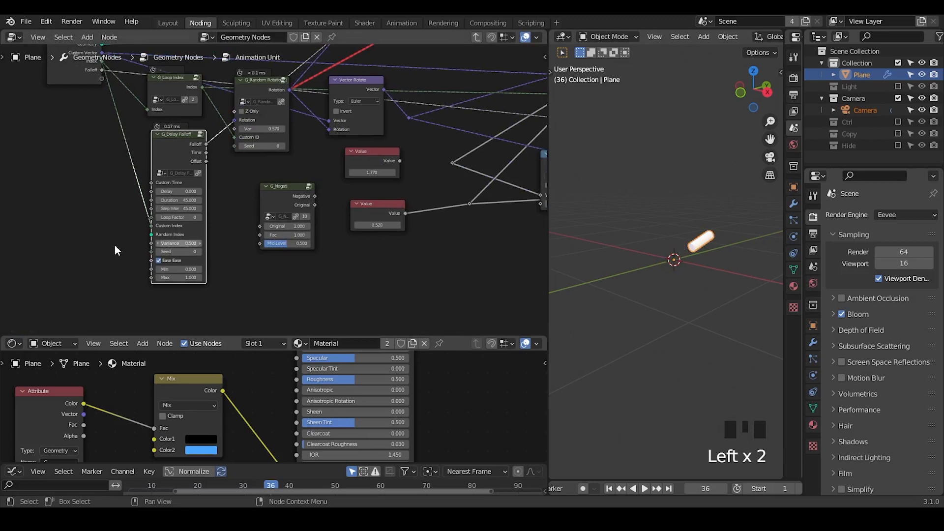
# Step: Set G_Delay Falloff's Min to -2.2 and Max to -0.5, and check the motion from the first frame to frame 68
pyautogui.moveTo(114, 245); pyautogui.dragTo(245, 162, button='middle')
pyautogui.moveTo(290, 204)
pyautogui.mouseDown()
pyautogui.moveTo(268, 204)
pyautogui.moveTo(277, 204)
pyautogui.mouseUp()
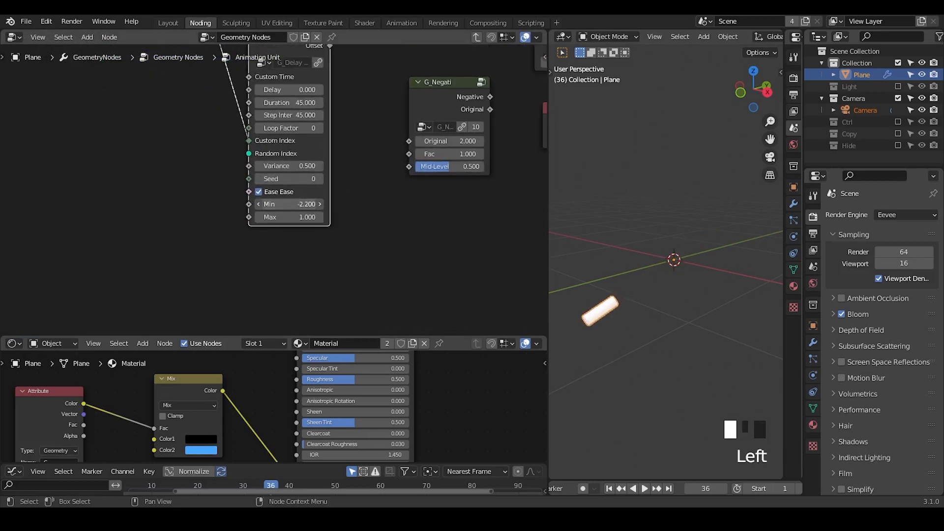
pyautogui.click(300, 217)
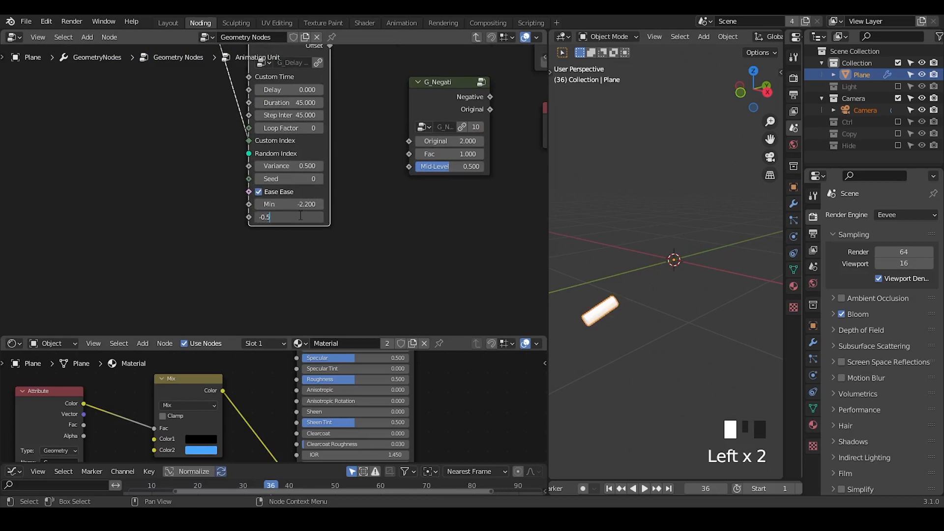
pyautogui.write('-0.5')
pyautogui.press('Return')
pyautogui.moveTo(402, 241); pyautogui.dragTo(340, 296, button='middle')
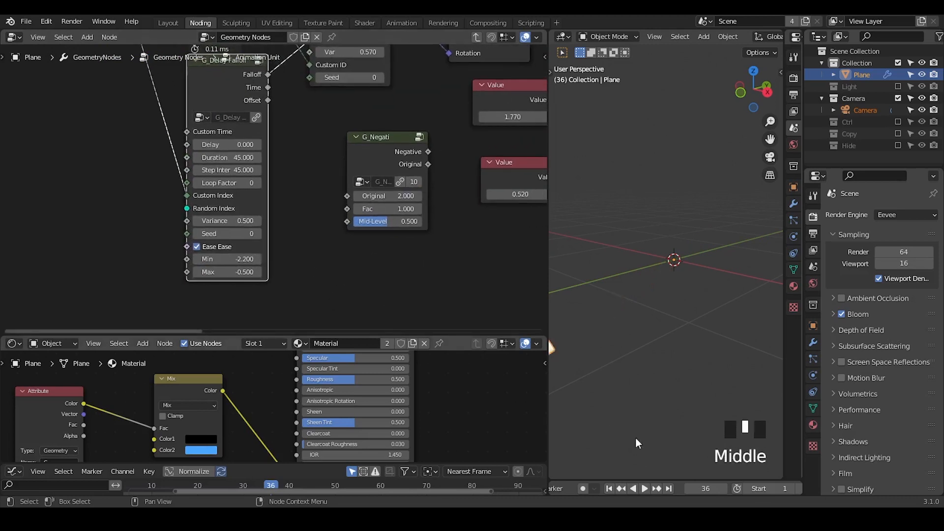
pyautogui.click(611, 488)
pyautogui.moveTo(705, 488); pyautogui.dragTo(807, 488)
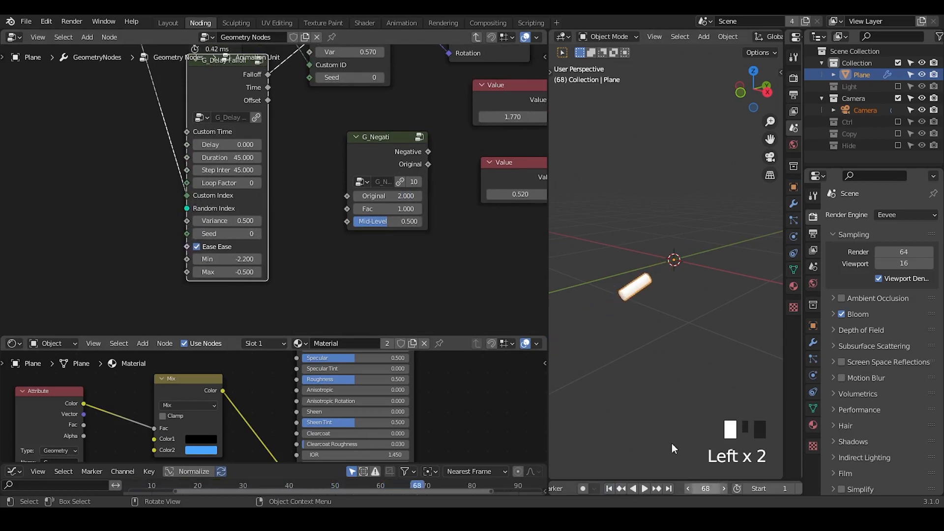
# Step: Circle the disconnected reroute between the Value nodes and Subtract with a temporary annotation
pyautogui.moveTo(332, 178); pyautogui.dragTo(222, 263, button='middle')
pyautogui.keyDown('ctrl'); pyautogui.moveTo(223, 262); pyautogui.dragTo(217, 216, button='middle'); pyautogui.keyUp('ctrl')
pyautogui.moveTo(217, 216)
pyautogui.mouseDown(button='middle')
pyautogui.moveTo(213, 208)
pyautogui.moveTo(139, 203)
pyautogui.mouseUp(button='middle')
pyautogui.press('d')
pyautogui.moveTo(334, 173)
pyautogui.mouseDown()
pyautogui.moveTo(379, 170)
pyautogui.moveTo(380, 212)
pyautogui.mouseUp()
pyautogui.press('d')
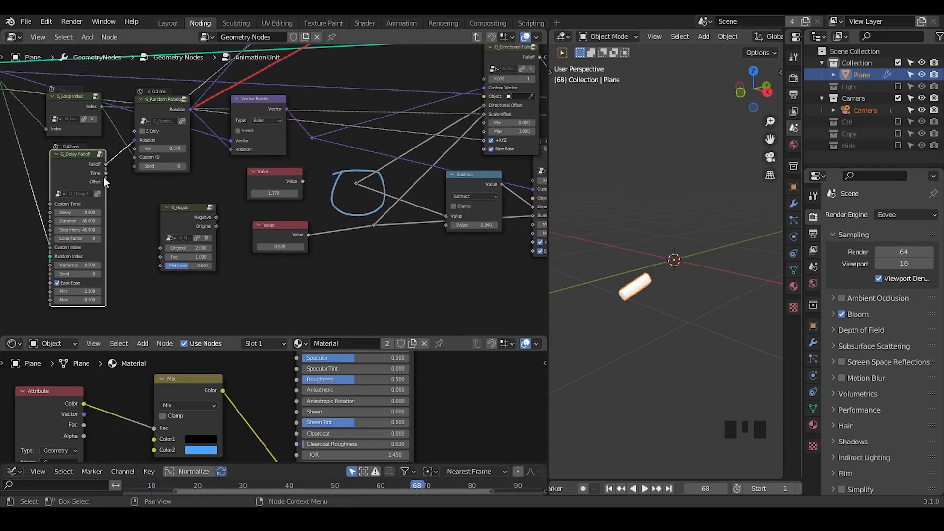
# Step: Add a Map Range node driven by G_Delay Falloff's Time output, and space it apart from G_Delay Falloff and G_Negati
pyautogui.moveTo(105, 173); pyautogui.dragTo(178, 191)
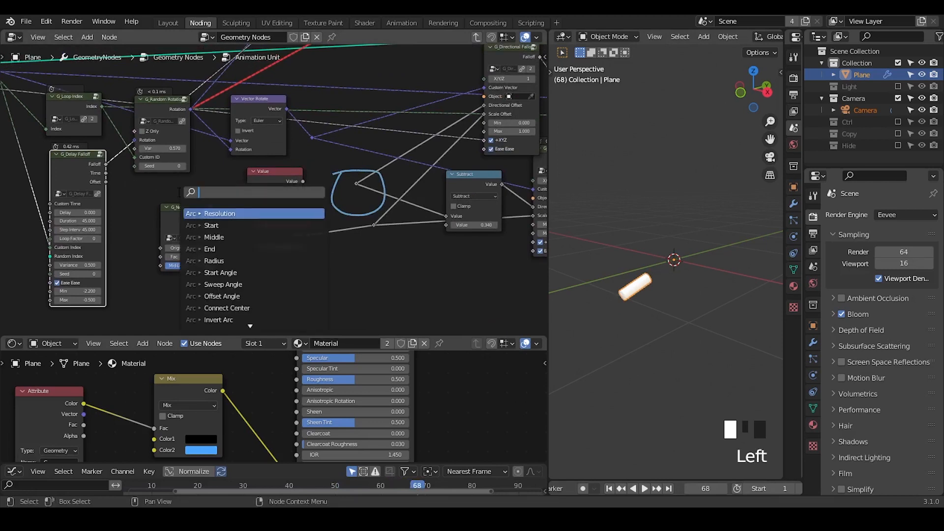
pyautogui.write('map range')
pyautogui.click(214, 213)
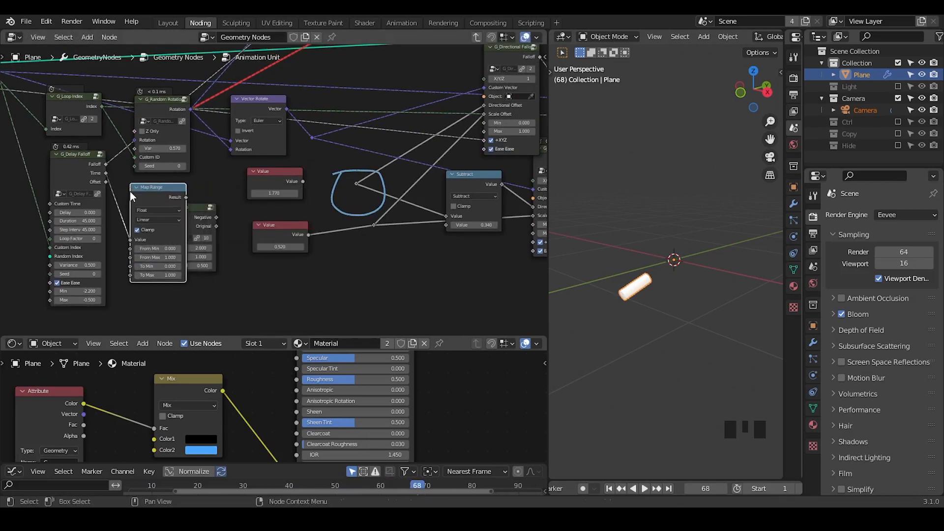
pyautogui.moveTo(130, 190); pyautogui.dragTo(144, 162, button='middle')
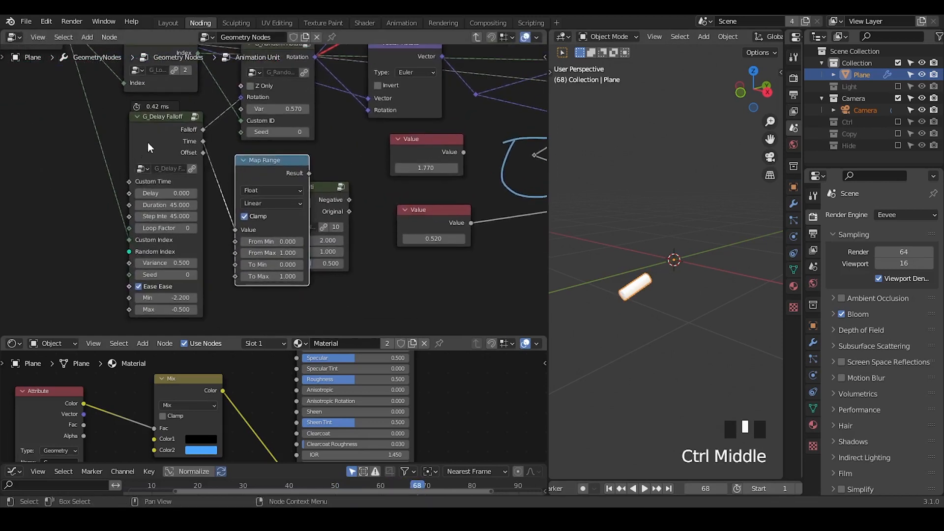
pyautogui.moveTo(147, 142); pyautogui.dragTo(130, 148)
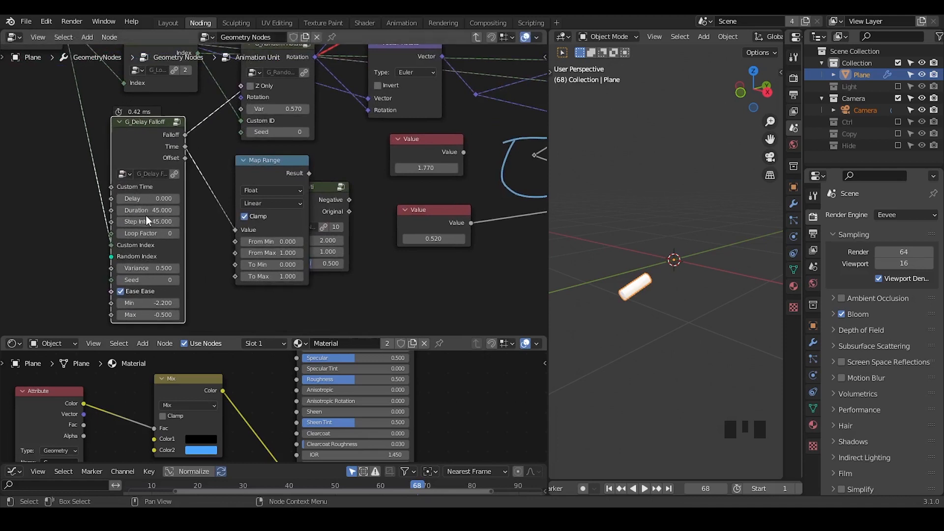
pyautogui.click(266, 169)
pyautogui.moveTo(315, 198); pyautogui.dragTo(382, 263)
pyautogui.moveTo(225, 151); pyautogui.dragTo(272, 152)
pyautogui.click(272, 152)
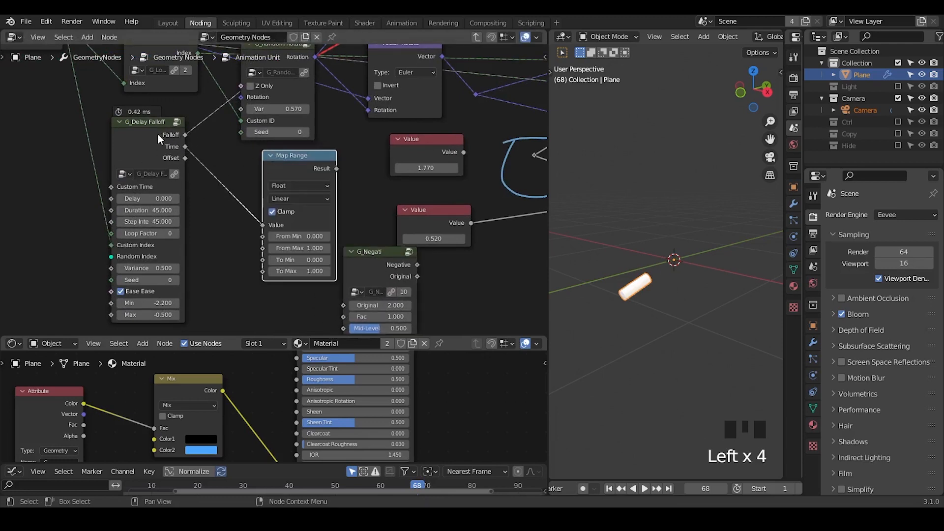
# Step: Set Map Range's From Max to 50 and feed its To Min and To Max from G_Negati, editing G_Negati's Original value
pyautogui.click(304, 247)
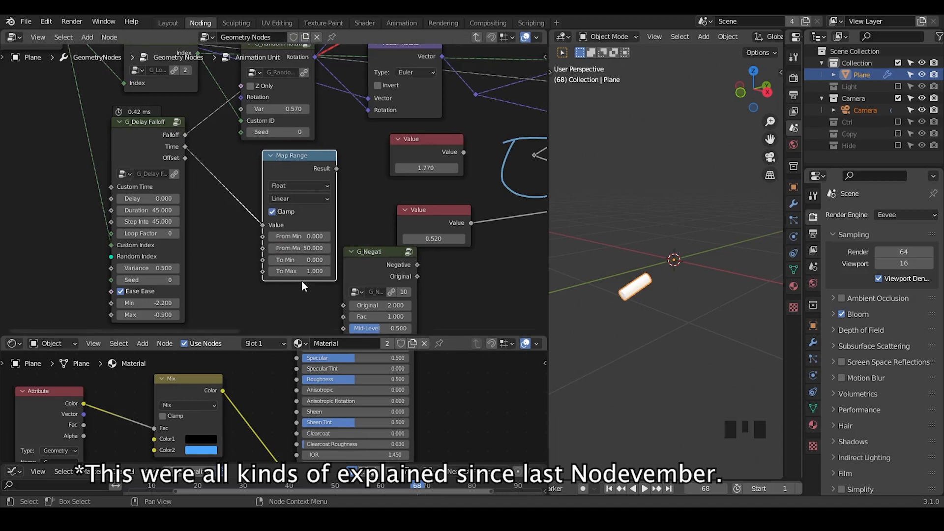
pyautogui.moveTo(302, 259); pyautogui.dragTo(335, 197, button='middle')
pyautogui.moveTo(414, 191); pyautogui.dragTo(231, 229)
pyautogui.moveTo(313, 94); pyautogui.dragTo(348, 109)
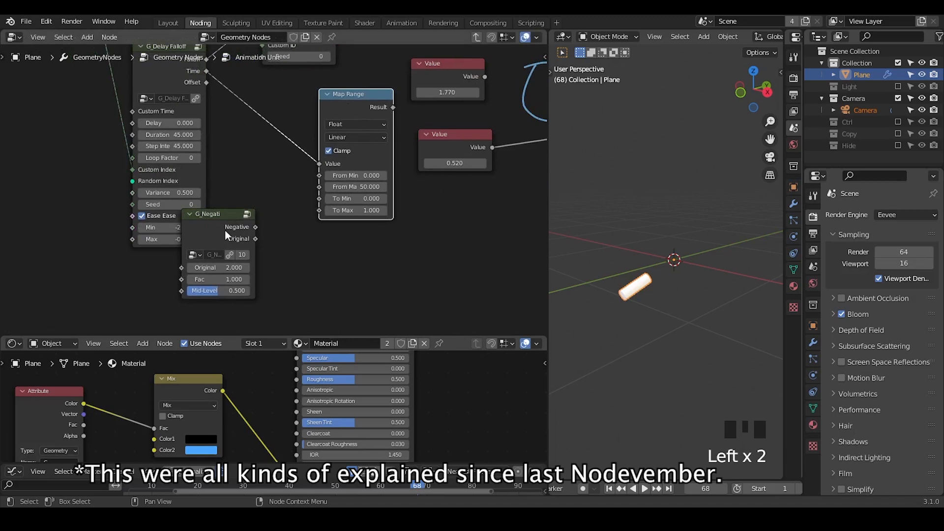
pyautogui.moveTo(228, 230); pyautogui.dragTo(319, 211)
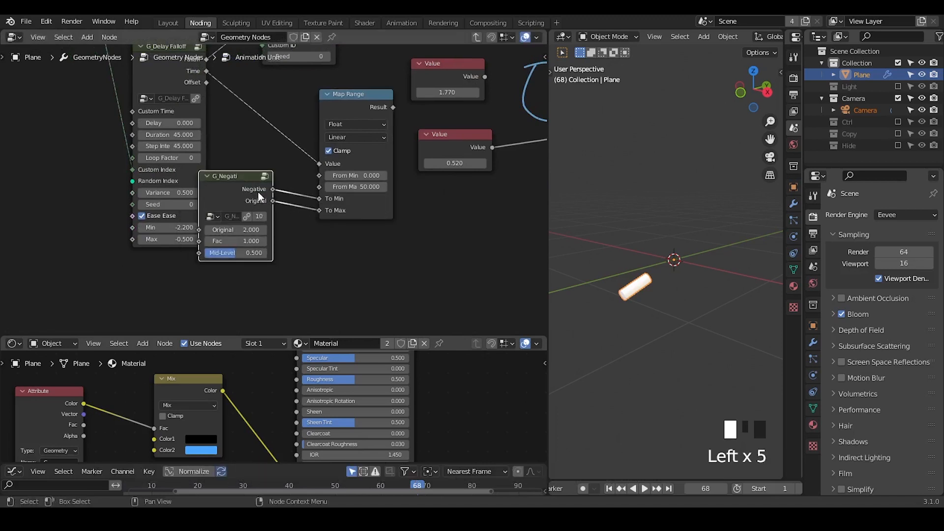
pyautogui.click(242, 230)
# Step: Connect the Map Range Result to the offset reroute and delete the unused 1.77 Value node
pyautogui.moveTo(261, 222); pyautogui.dragTo(172, 253, button='middle')
pyautogui.moveTo(164, 229); pyautogui.dragTo(331, 198)
pyautogui.moveTo(231, 190); pyautogui.dragTo(300, 190, button='middle')
pyautogui.click(300, 190)
pyautogui.press('x')
# Step: Hide the unused sockets on both G_Directional Falloff nodes
pyautogui.keyDown('ctrl'); pyautogui.moveTo(405, 185); pyautogui.dragTo(404, 238, button='middle'); pyautogui.keyUp('ctrl')
pyautogui.moveTo(411, 223); pyautogui.dragTo(347, 241, button='middle')
pyautogui.click(411, 107)
pyautogui.hotkey('ctrl', 'h')
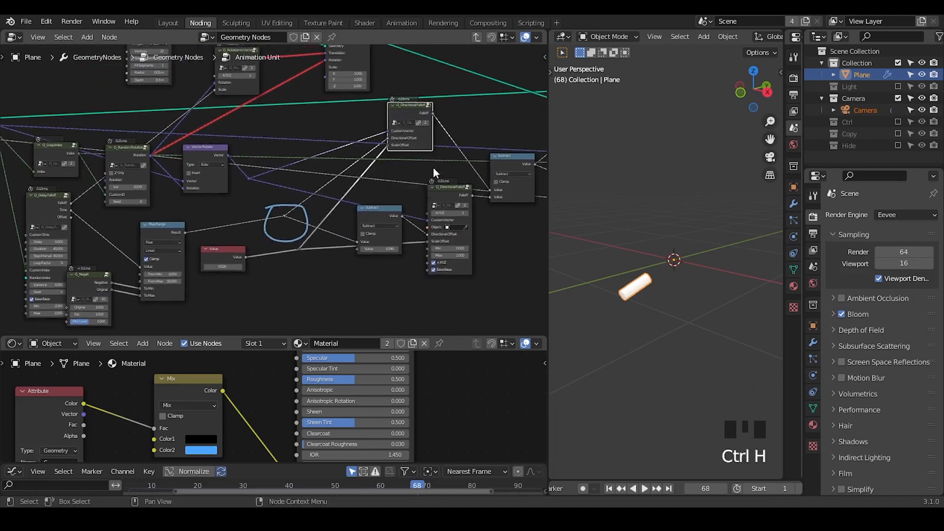
pyautogui.click(445, 194)
pyautogui.hotkey('ctrl', 'h')
# Step: Switch the lower Shader Editor to an enlarged Geometry Node Editor and erase the circle annotation
pyautogui.click(14, 343)
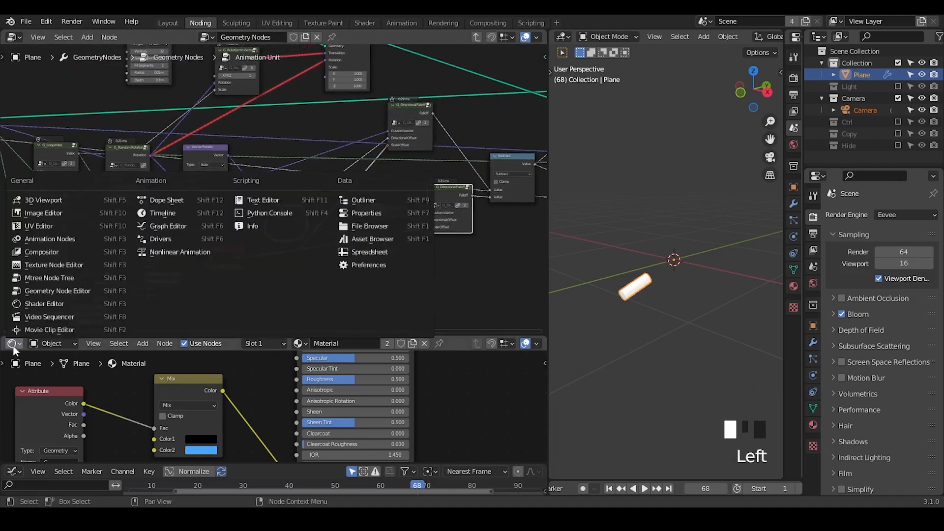
pyautogui.click(64, 290)
pyautogui.moveTo(174, 334); pyautogui.dragTo(174, 242)
pyautogui.moveTo(320, 344)
pyautogui.mouseDown(button='middle')
pyautogui.moveTo(351, 326)
pyautogui.moveTo(335, 354)
pyautogui.mouseUp(button='middle')
pyautogui.press('d')
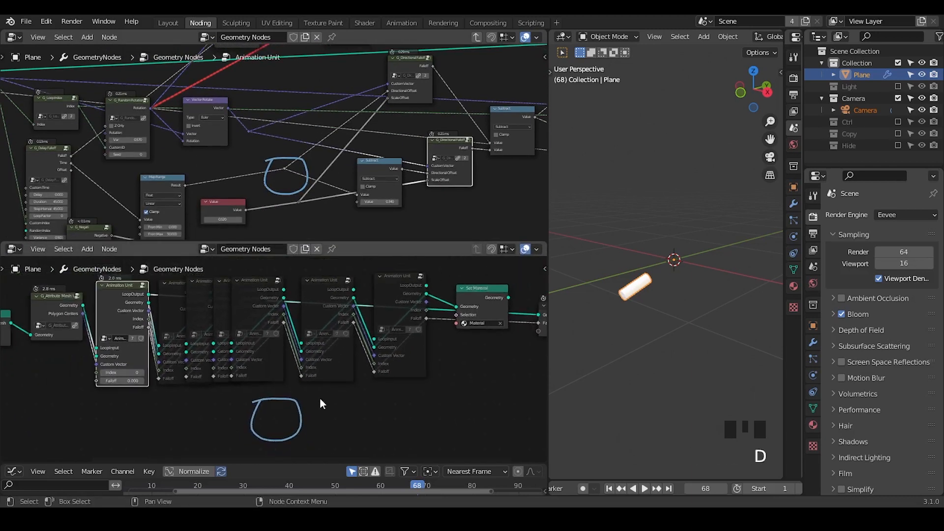
pyautogui.moveTo(317, 404); pyautogui.dragTo(263, 420, button='right')
# Step: Move the muted Animation Unit nodes below the active one and shift Set Material slightly down
pyautogui.moveTo(370, 316); pyautogui.dragTo(306, 343, button='middle')
pyautogui.moveTo(342, 271); pyautogui.dragTo(119, 405)
pyautogui.press('g')
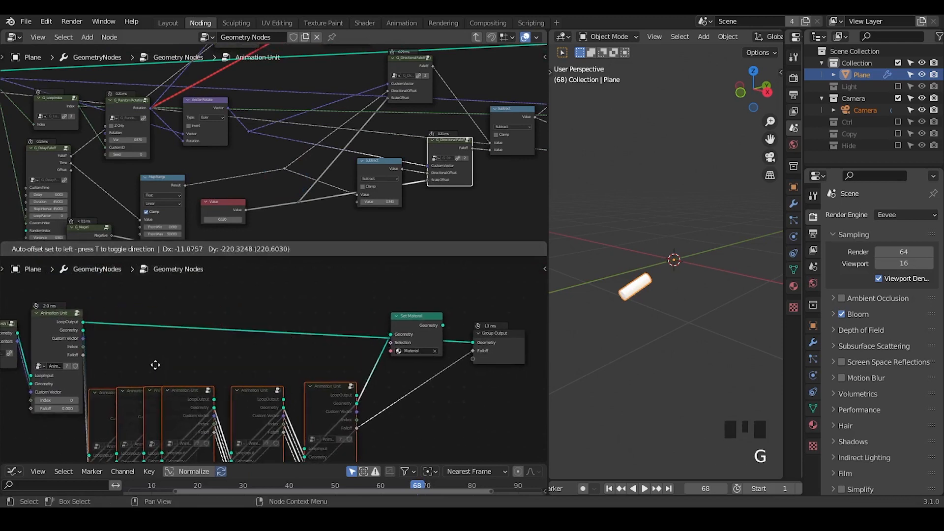
pyautogui.click(154, 363)
pyautogui.moveTo(429, 330); pyautogui.dragTo(412, 356)
# Step: Join the first Animation Unit's LoopOutput and Geometry outputs with a Join Geometry node, inserting Set Material on the Geometry link
pyautogui.hotkey('ctrl', 'a')
pyautogui.write('join')
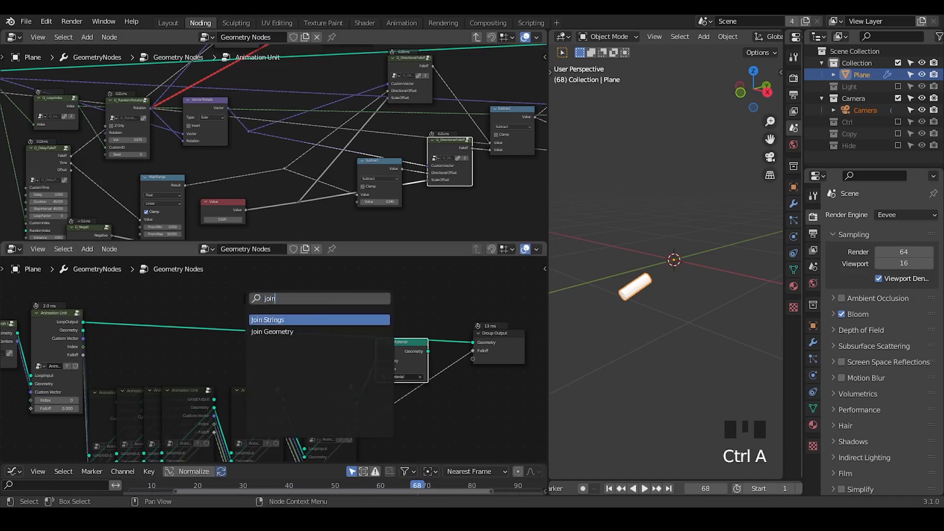
pyautogui.press('Down')
pyautogui.press('Return')
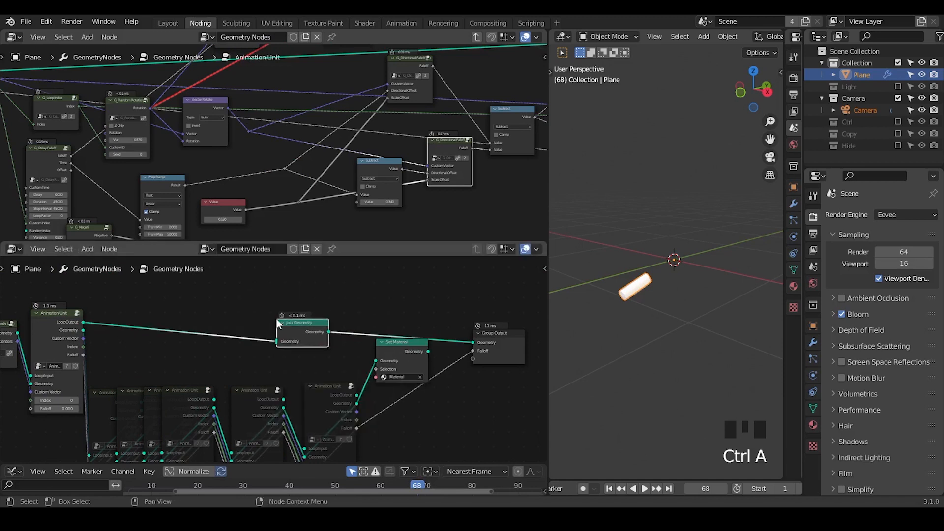
pyautogui.click(349, 298)
pyautogui.moveTo(83, 330); pyautogui.dragTo(336, 304)
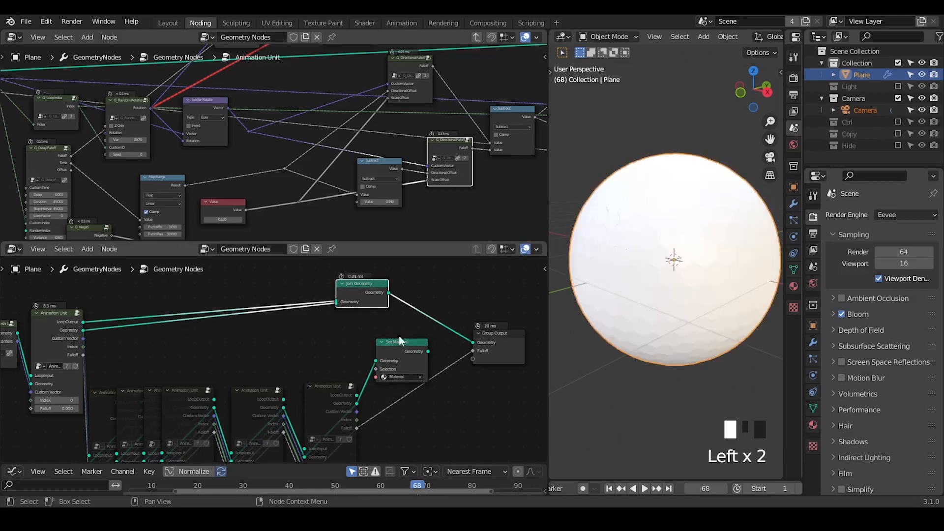
pyautogui.keyDown('alt'); pyautogui.moveTo(409, 349); pyautogui.dragTo(238, 326); pyautogui.keyUp('alt')
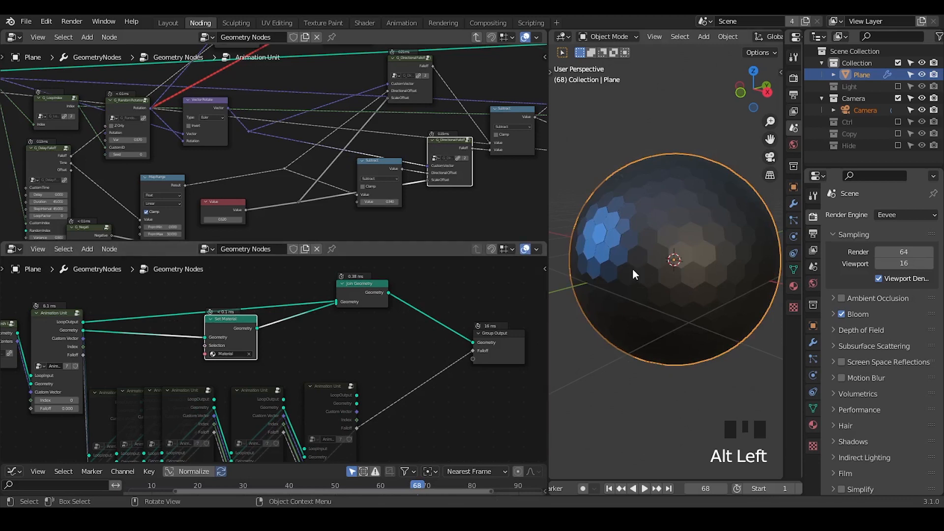
# Step: Check the cylinder's motion relative to the whole sphere from the first frame to frame 82
pyautogui.keyDown('ctrl'); pyautogui.moveTo(632, 269); pyautogui.dragTo(620, 358, button='middle'); pyautogui.keyUp('ctrl')
pyautogui.keyDown('shift'); pyautogui.moveTo(672, 285); pyautogui.dragTo(653, 255, button='middle'); pyautogui.keyUp('shift')
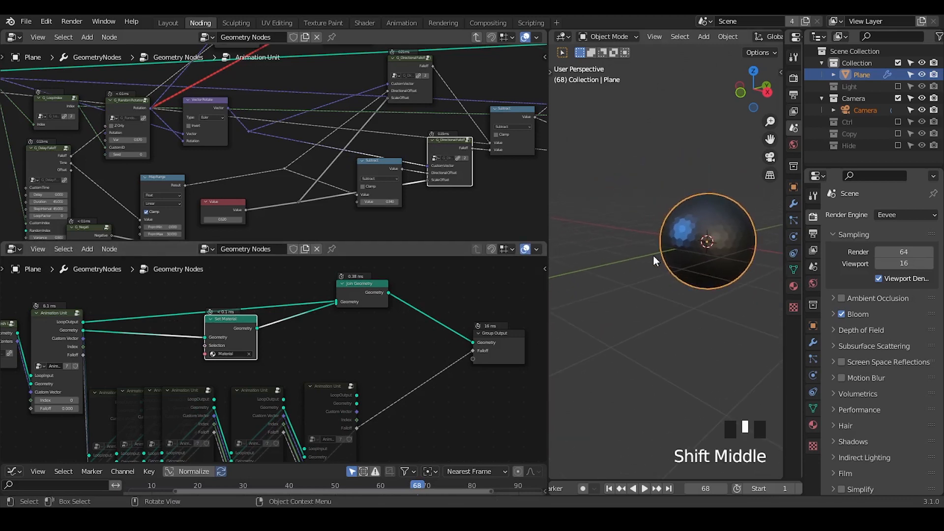
pyautogui.moveTo(314, 114); pyautogui.dragTo(255, 193, button='middle')
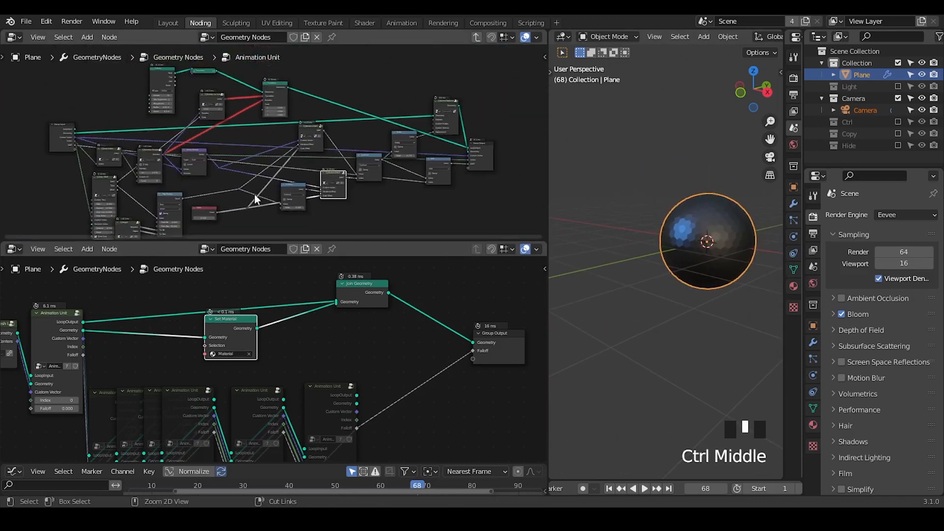
pyautogui.moveTo(400, 182); pyautogui.dragTo(419, 150, button='middle')
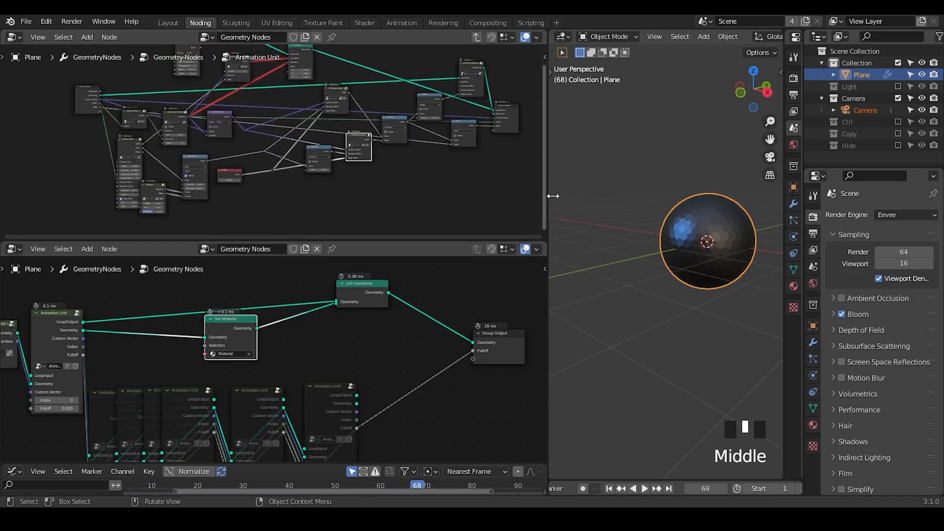
pyautogui.click(609, 488)
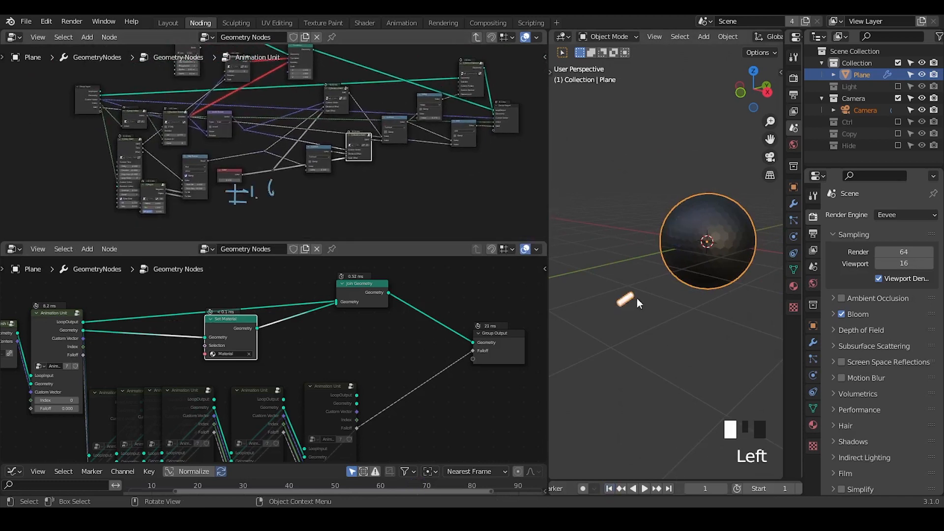
pyautogui.moveTo(694, 490); pyautogui.dragTo(750, 491)
pyautogui.press('d')
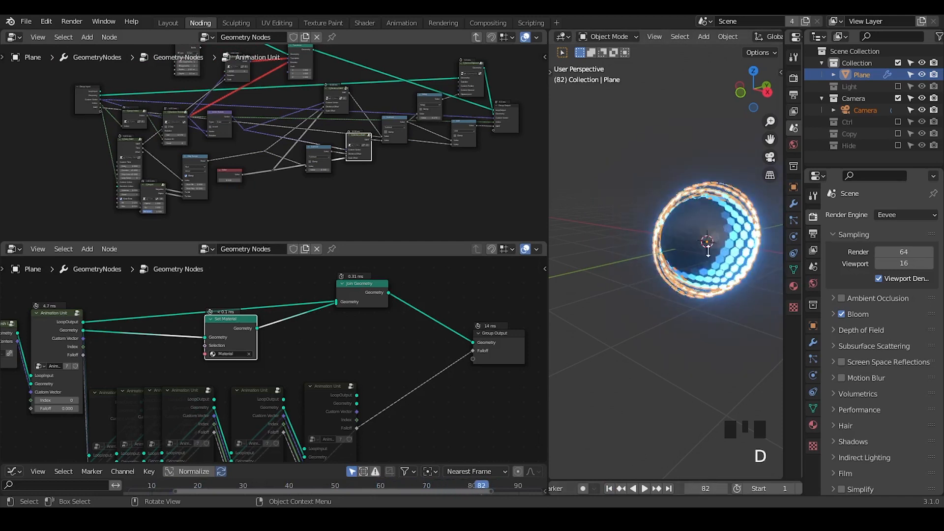
# Step: Return to frame 39 and inspect the cylinder's approach to the sphere from another angle, using temporary annotations
pyautogui.click(679, 221)
pyautogui.moveTo(676, 222)
pyautogui.mouseDown()
pyautogui.moveTo(693, 247)
pyautogui.moveTo(675, 246)
pyautogui.mouseUp()
pyautogui.moveTo(708, 488); pyautogui.dragTo(677, 488)
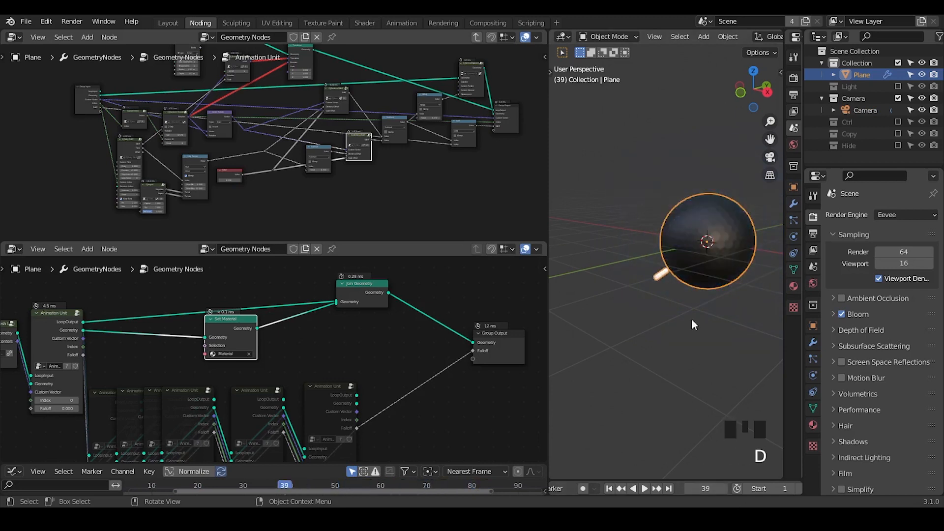
pyautogui.moveTo(667, 260); pyautogui.dragTo(686, 271)
pyautogui.moveTo(659, 299)
pyautogui.mouseDown(button='middle')
pyautogui.moveTo(702, 328)
pyautogui.moveTo(719, 326)
pyautogui.moveTo(711, 226)
pyautogui.mouseUp(button='middle')
pyautogui.moveTo(711, 225); pyautogui.dragTo(620, 317, button='right')
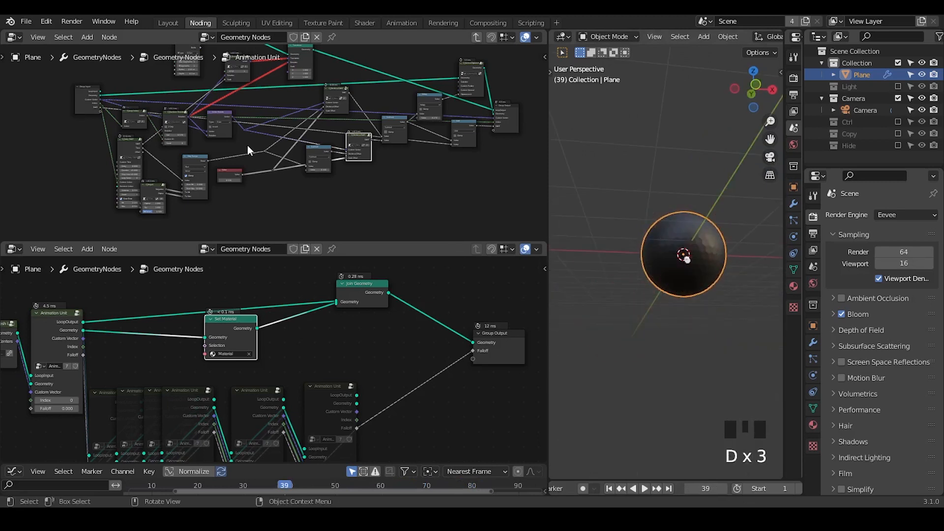
# Step: Nudge Vector Rotate slightly up and move G_Random Rotation down toward G_Delay Falloff
pyautogui.moveTo(247, 145)
pyautogui.mouseDown(button='middle')
pyautogui.moveTo(307, 133)
pyautogui.moveTo(270, 113)
pyautogui.mouseUp(button='middle')
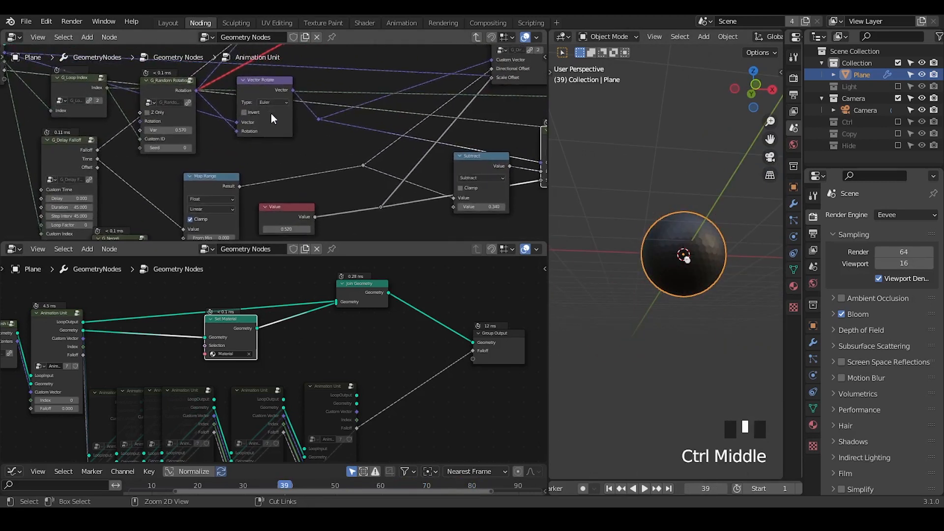
pyautogui.moveTo(270, 113); pyautogui.dragTo(276, 98)
pyautogui.moveTo(216, 108); pyautogui.dragTo(273, 88, button='middle')
pyautogui.moveTo(246, 93); pyautogui.dragTo(231, 118)
pyautogui.moveTo(257, 100); pyautogui.dragTo(282, 154, button='middle')
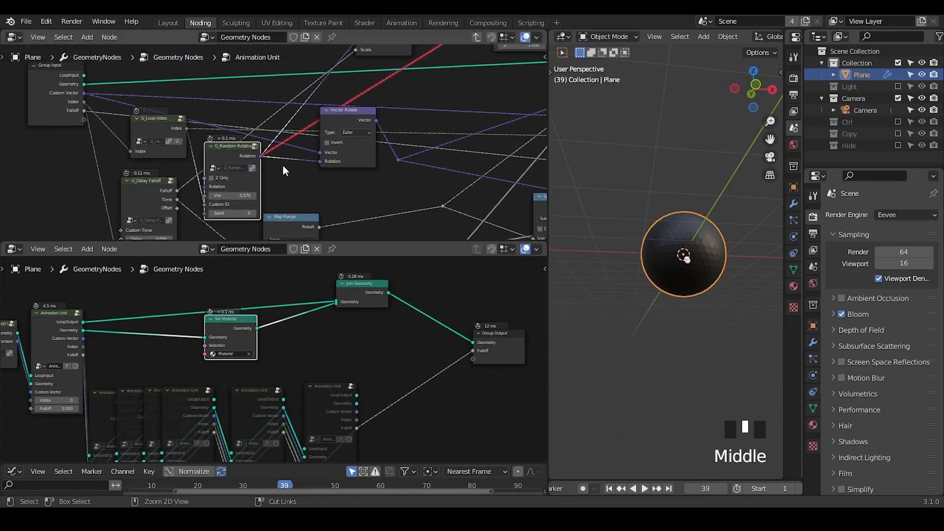
# Step: Insert a Vector Math node set to Scale with a factor of -1 between G_Random Rotation and Vector Rotate's Rotation input
pyautogui.hotkey('ctrl', 'a')
pyautogui.write('vector math')
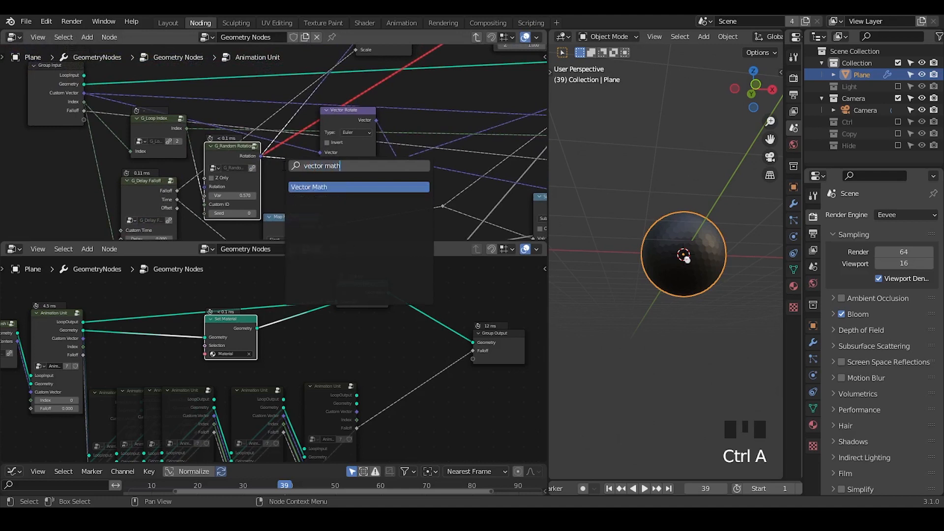
pyautogui.press('Return')
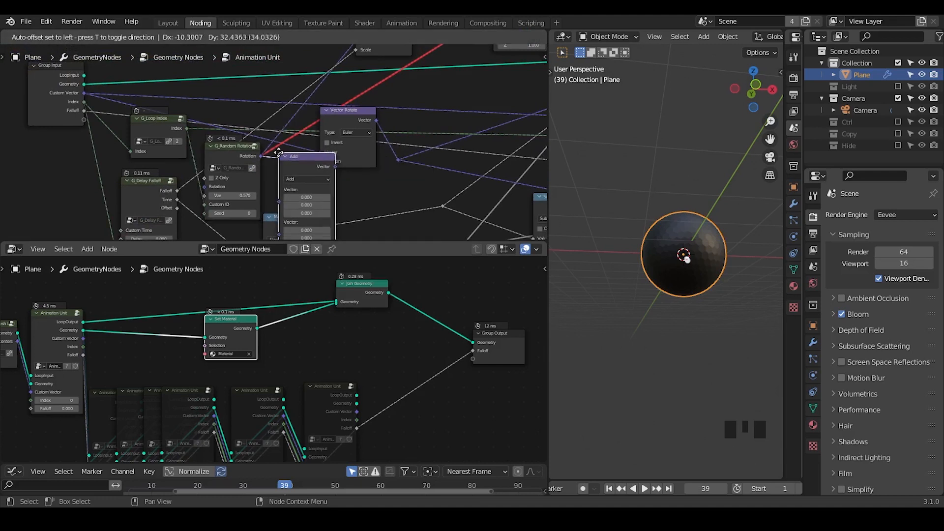
pyautogui.click(231, 152)
pyautogui.click(273, 179)
pyautogui.click(264, 311)
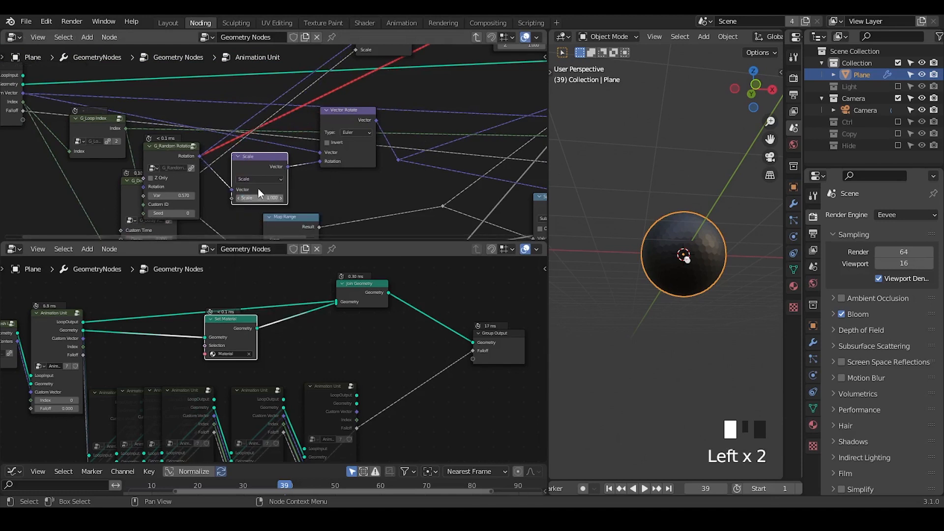
pyautogui.moveTo(258, 188); pyautogui.dragTo(272, 180)
# Step: Move the reroute after Vector Rotate further right and shift the Vector Rotate node slightly up and right
pyautogui.moveTo(420, 118); pyautogui.dragTo(296, 120, button='middle')
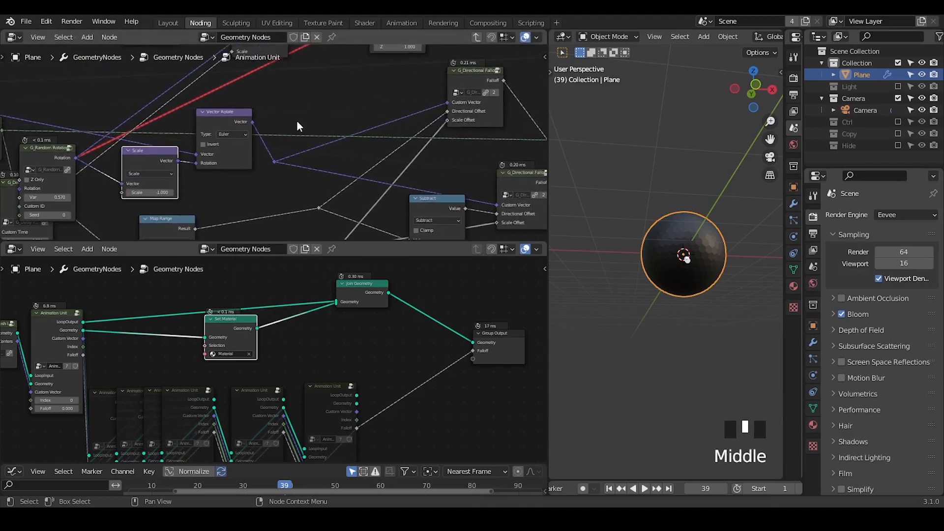
pyautogui.moveTo(296, 128); pyautogui.dragTo(267, 181)
pyautogui.press('g')
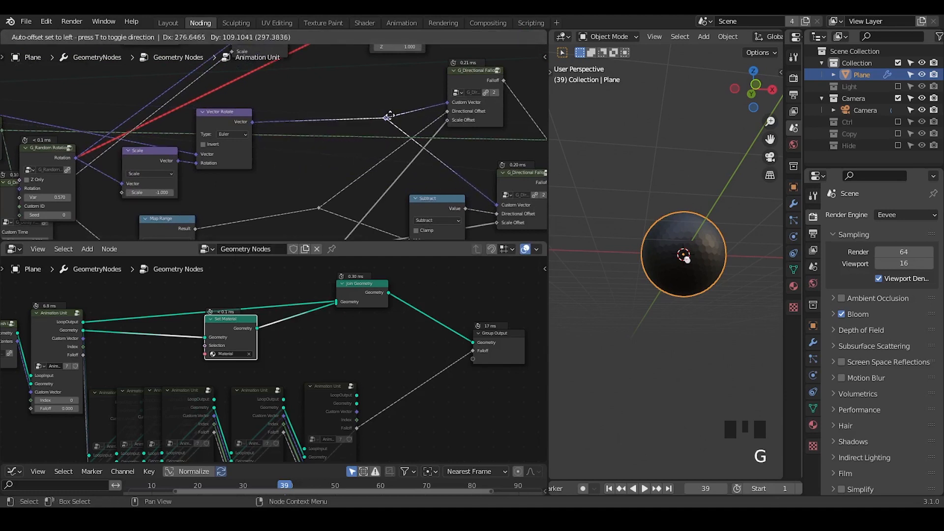
pyautogui.click(388, 116)
# Step: Check the cylinder and sphere animation from the first frame to frame 86, viewing it from another angle
pyautogui.click(609, 489)
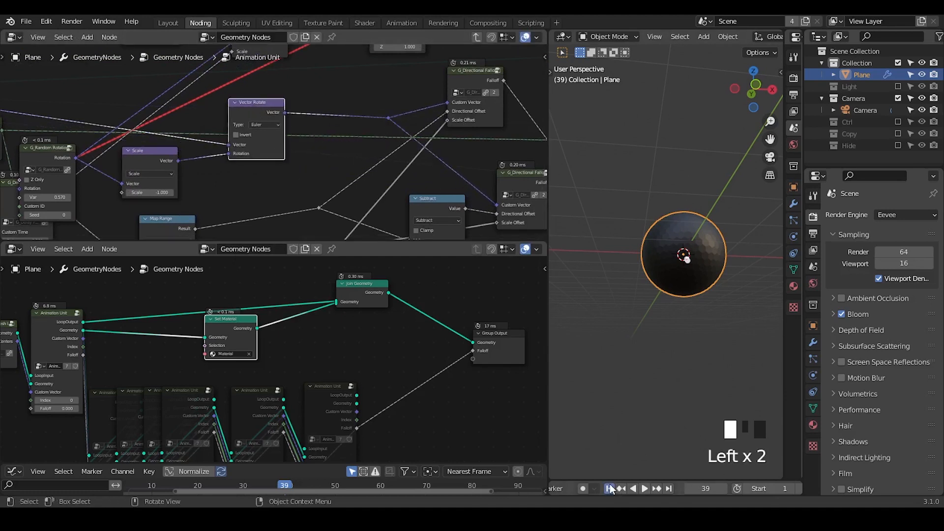
pyautogui.moveTo(681, 295); pyautogui.dragTo(663, 374, button='middle')
pyautogui.keyDown('shift'); pyautogui.moveTo(712, 489); pyautogui.dragTo(755, 489); pyautogui.keyUp('shift')
pyautogui.moveTo(705, 195); pyautogui.dragTo(683, 250, button='right')
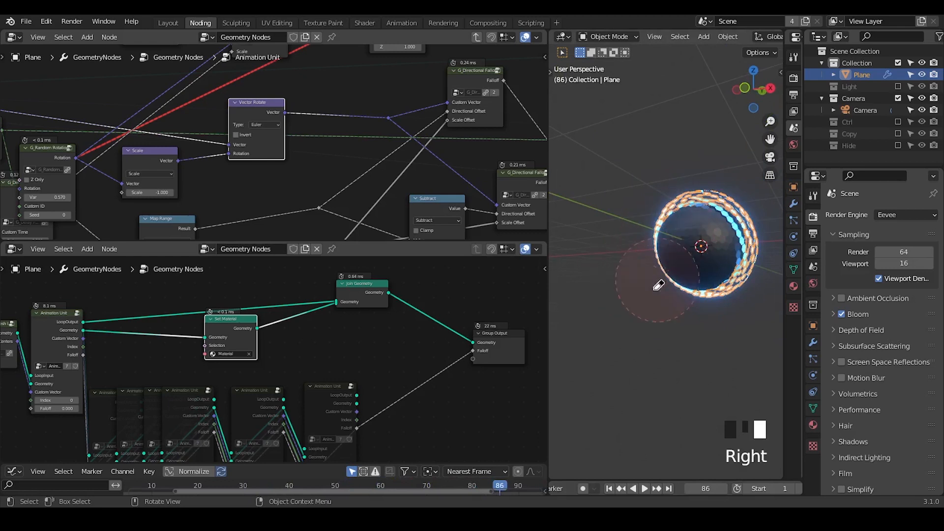
# Step: Insert a Join Geometry node after the cylinder's last Transform in Animation Unit and connect the Group Input's LoopInput to it
pyautogui.moveTo(124, 196); pyautogui.dragTo(259, 97, button='middle')
pyautogui.moveTo(250, 240); pyautogui.dragTo(250, 369)
pyautogui.moveTo(140, 155); pyautogui.dragTo(81, 212)
pyautogui.moveTo(386, 134); pyautogui.dragTo(184, 300, button='middle')
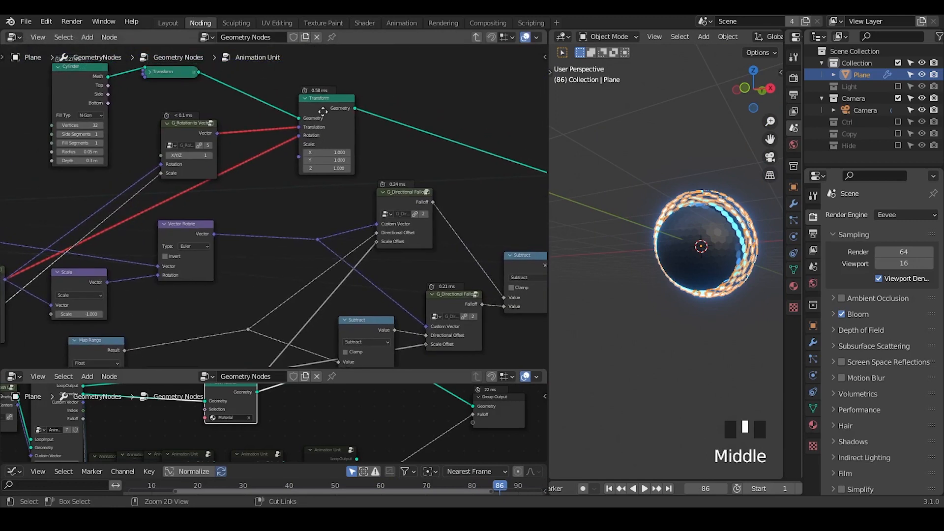
pyautogui.keyDown('ctrl'); pyautogui.moveTo(322, 110); pyautogui.dragTo(357, 189, button='middle'); pyautogui.keyUp('ctrl')
pyautogui.hotkey('ctrl', 'a')
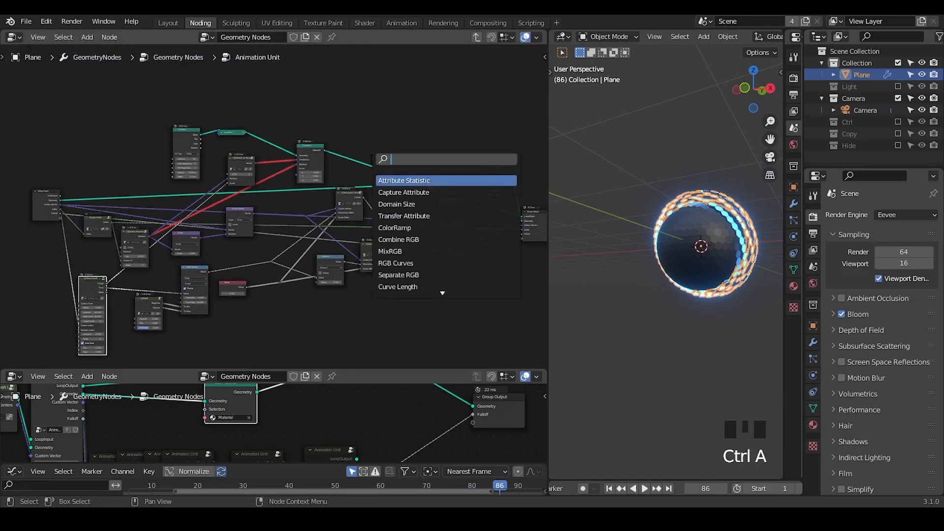
pyautogui.write('join')
pyautogui.press('Down')
pyautogui.press('Return')
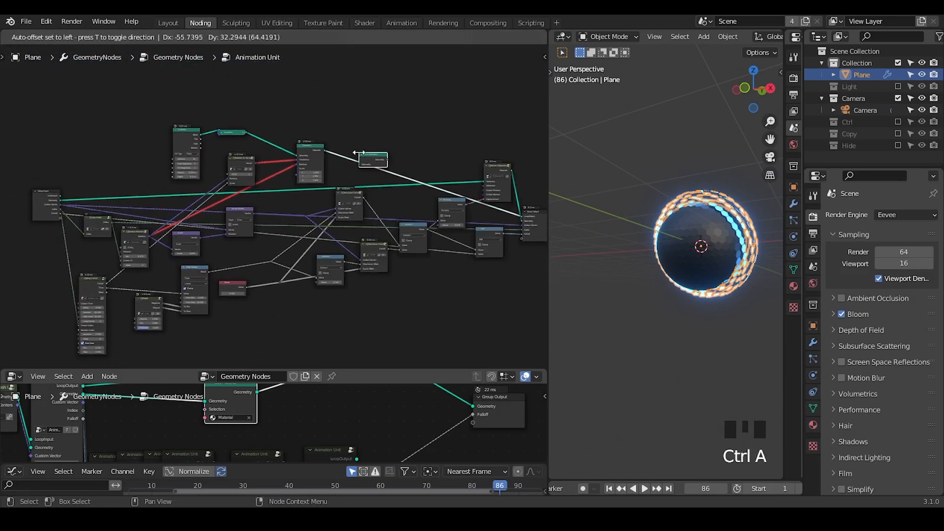
pyautogui.click(358, 153)
pyautogui.moveTo(61, 197); pyautogui.dragTo(359, 165)
# Step: Move Set Material, Join Geometry and Group Output further right in the main node tree to make room for the Animation Units
pyautogui.moveTo(256, 225); pyautogui.dragTo(301, 185, button='middle')
pyautogui.moveTo(306, 368); pyautogui.dragTo(305, 182)
pyautogui.moveTo(325, 339); pyautogui.dragTo(347, 292, button='middle')
pyautogui.moveTo(391, 288); pyautogui.dragTo(111, 435)
pyautogui.moveTo(298, 279); pyautogui.dragTo(228, 312, button='middle')
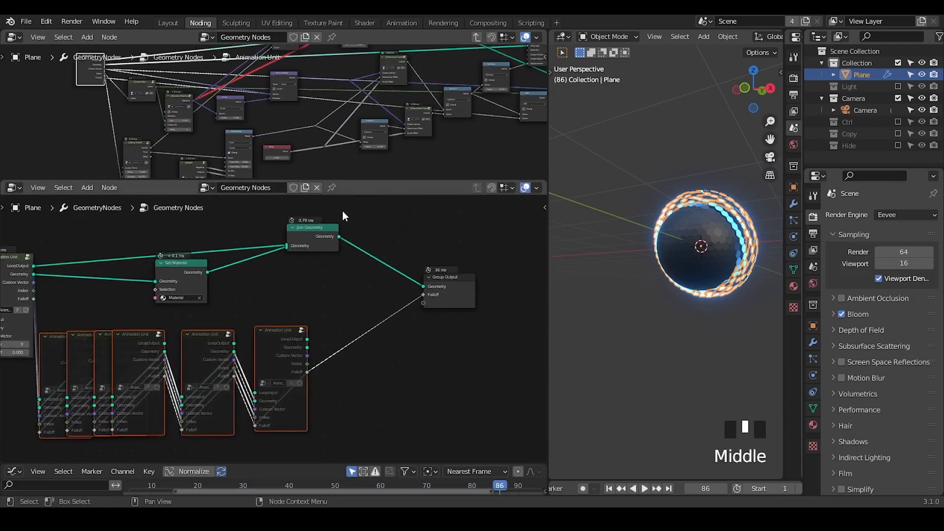
pyautogui.moveTo(341, 208); pyautogui.dragTo(149, 287)
pyautogui.press('g')
pyautogui.click(299, 268)
pyautogui.moveTo(469, 293); pyautogui.dragTo(543, 291)
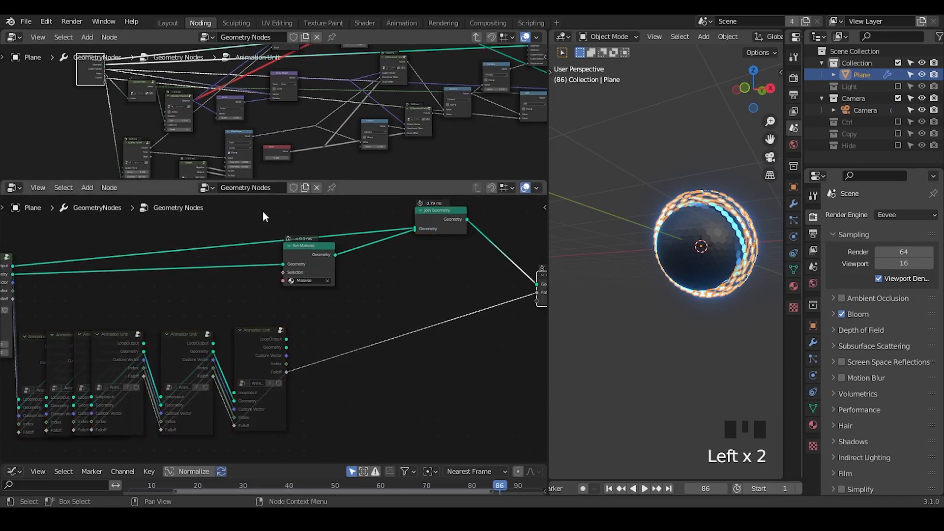
# Step: Cut the first Animation Unit's links to Set Material and Join Geometry, and move those two nodes further away
pyautogui.keyDown('ctrl'); pyautogui.moveTo(214, 246); pyautogui.dragTo(217, 265, button='right'); pyautogui.keyUp('ctrl')
pyautogui.moveTo(272, 211); pyautogui.dragTo(448, 273)
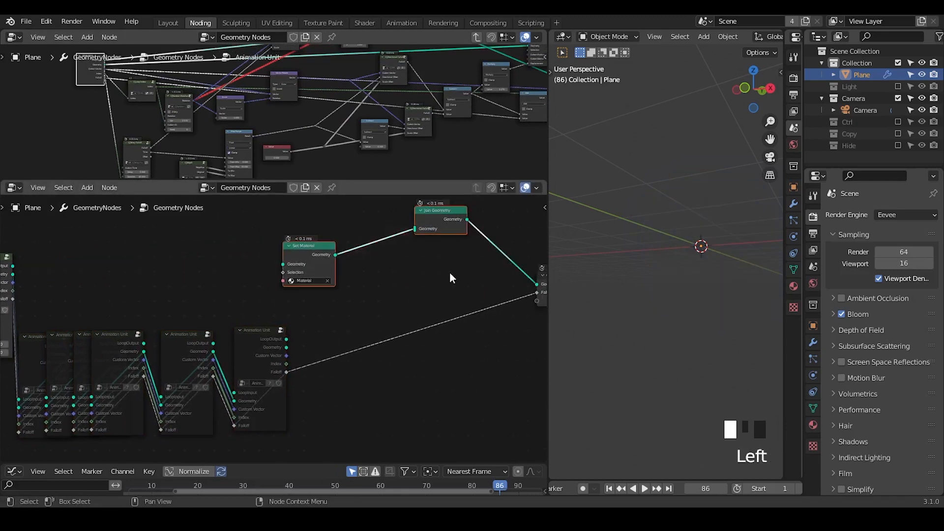
pyautogui.press('g')
pyautogui.click(463, 291)
# Step: Unmute the remaining Animation Unit nodes and link the whole chain, including LoopOutput to LoopInput
pyautogui.moveTo(228, 338); pyautogui.dragTo(342, 320, button='middle')
pyautogui.moveTo(360, 259); pyautogui.dragTo(145, 417)
pyautogui.press('m')
pyautogui.moveTo(380, 220); pyautogui.dragTo(97, 437)
pyautogui.press('f')
pyautogui.click(288, 287)
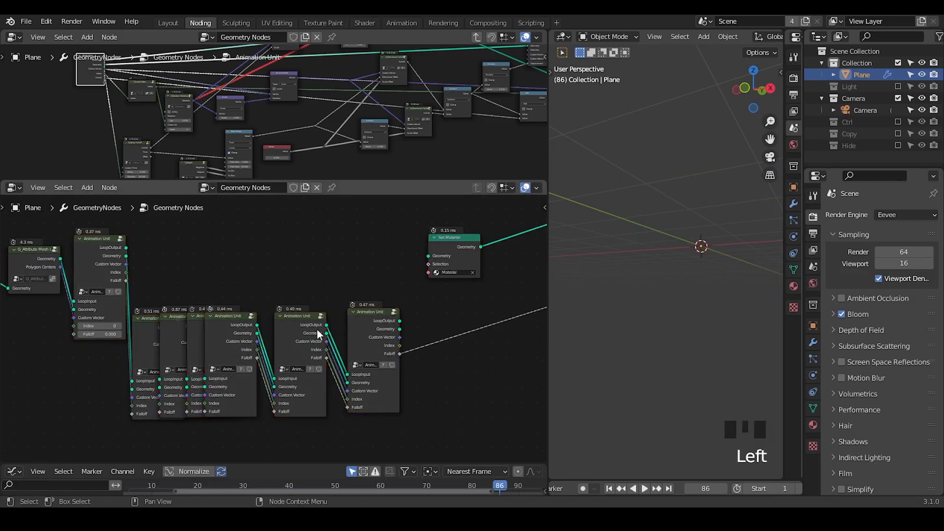
# Step: Connect the last Animation Unit's LoopOutput to Join Geometry and its Geometry to Set Material, moving Set Material lower
pyautogui.moveTo(353, 373); pyautogui.dragTo(284, 328, button='middle')
pyautogui.moveTo(284, 335); pyautogui.dragTo(445, 235)
pyautogui.click(314, 271)
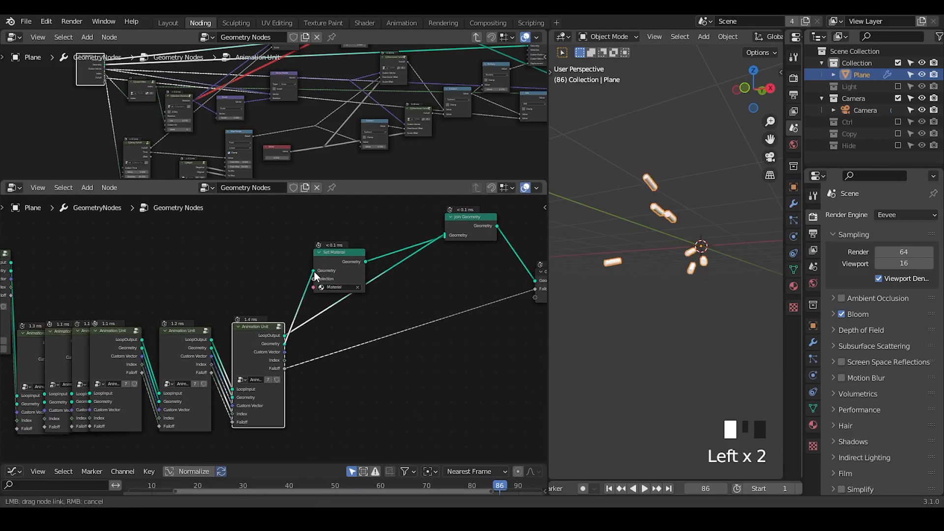
pyautogui.moveTo(335, 261)
pyautogui.mouseDown()
pyautogui.moveTo(368, 315)
pyautogui.moveTo(354, 310)
pyautogui.mouseUp()
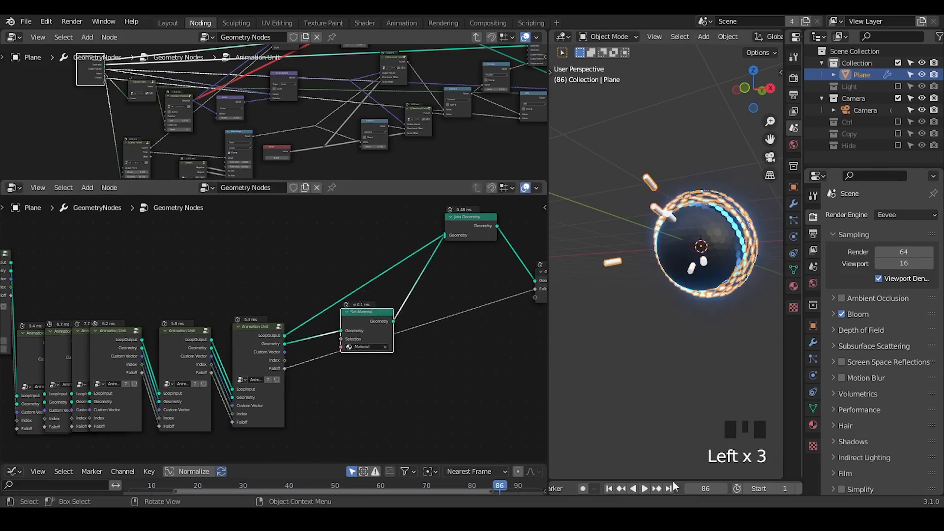
# Step: Check all the cylinders' approach to the sphere from the first frame to frame 187
pyautogui.click(609, 488)
pyautogui.moveTo(684, 470); pyautogui.dragTo(698, 467, button='middle')
pyautogui.click(708, 488)
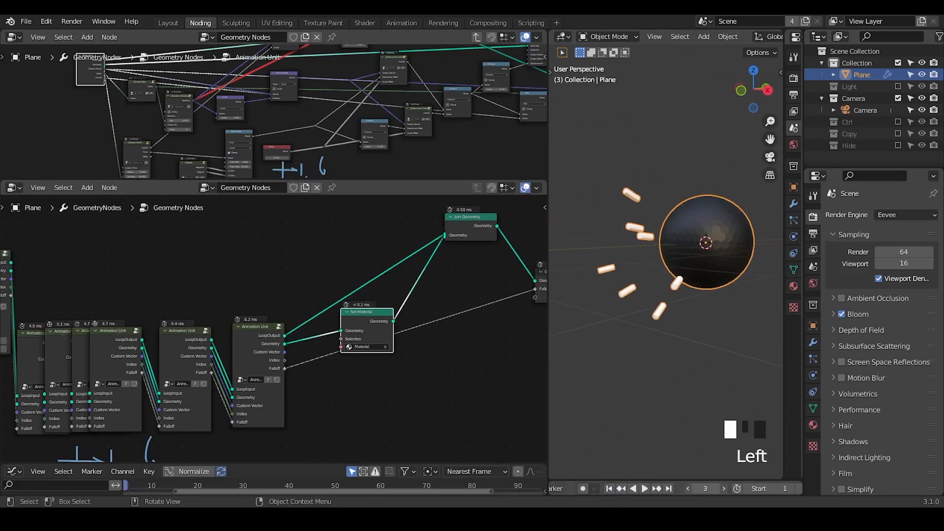
pyautogui.moveTo(709, 488); pyautogui.dragTo(733, 488)
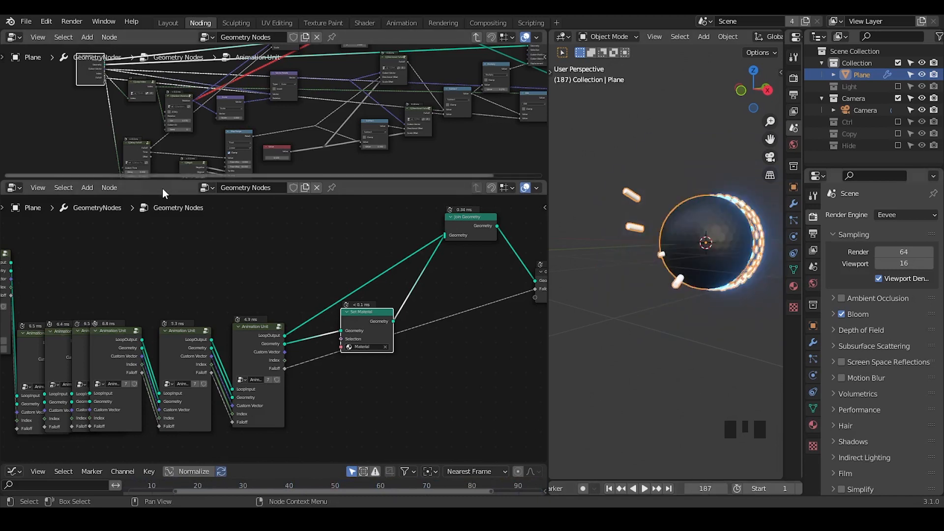
# Step: Set G_Negati's Original value to 1.6 in the Animation Unit group and return to the first frame
pyautogui.moveTo(182, 181); pyautogui.dragTo(185, 344)
pyautogui.moveTo(215, 257); pyautogui.dragTo(304, 127, button='middle')
pyautogui.moveTo(225, 222); pyautogui.dragTo(265, 256, button='middle')
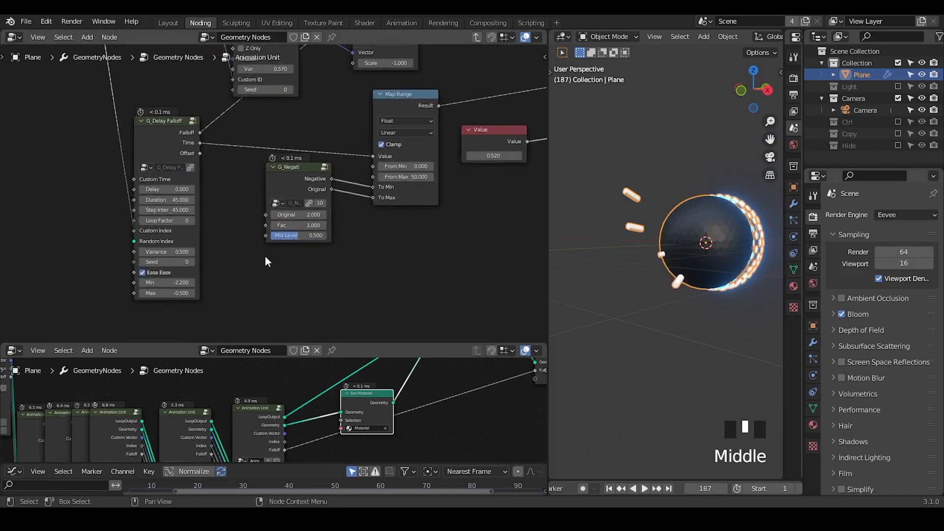
pyautogui.click(311, 215)
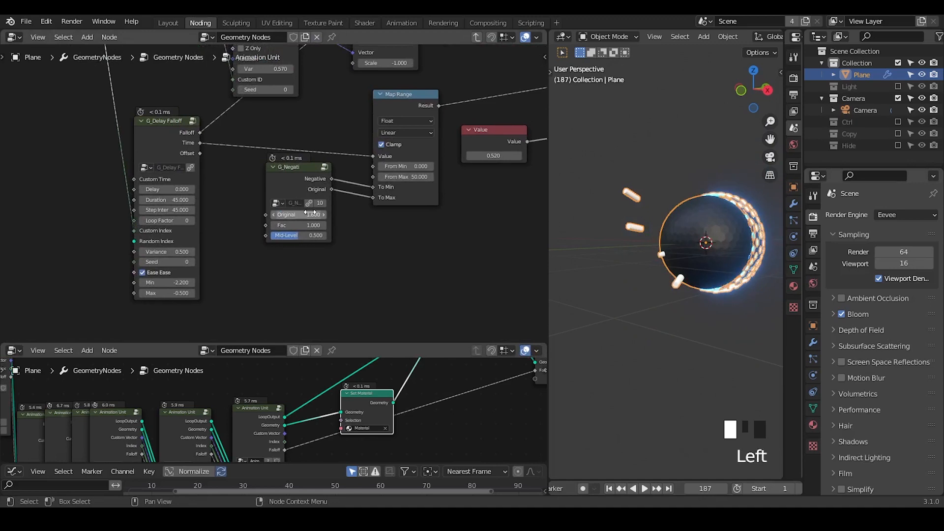
pyautogui.press('Return')
pyautogui.click(609, 491)
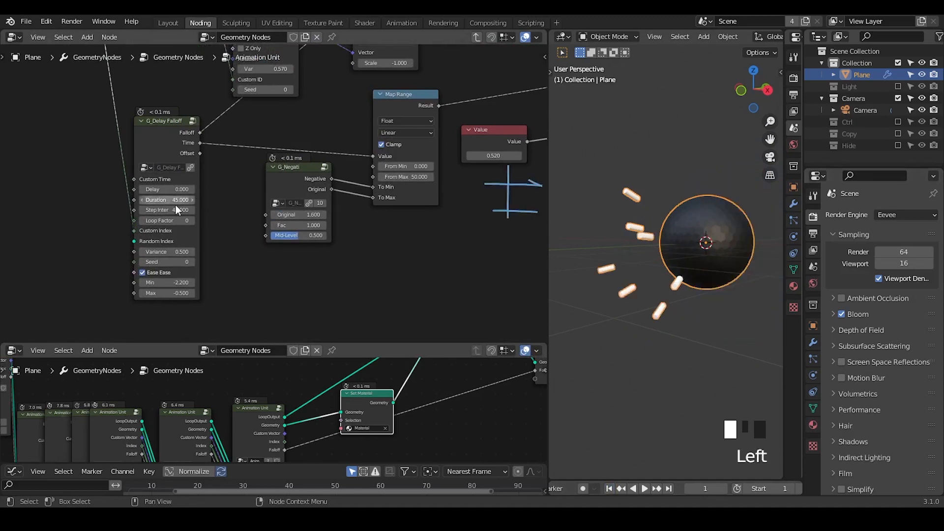
# Step: Move the G_Negati node slightly down and open G_Delay Falloff's Step Inter value for editing
pyautogui.moveTo(181, 211); pyautogui.dragTo(228, 206, button='middle')
pyautogui.moveTo(338, 176); pyautogui.dragTo(333, 196)
pyautogui.doubleClick(216, 205)
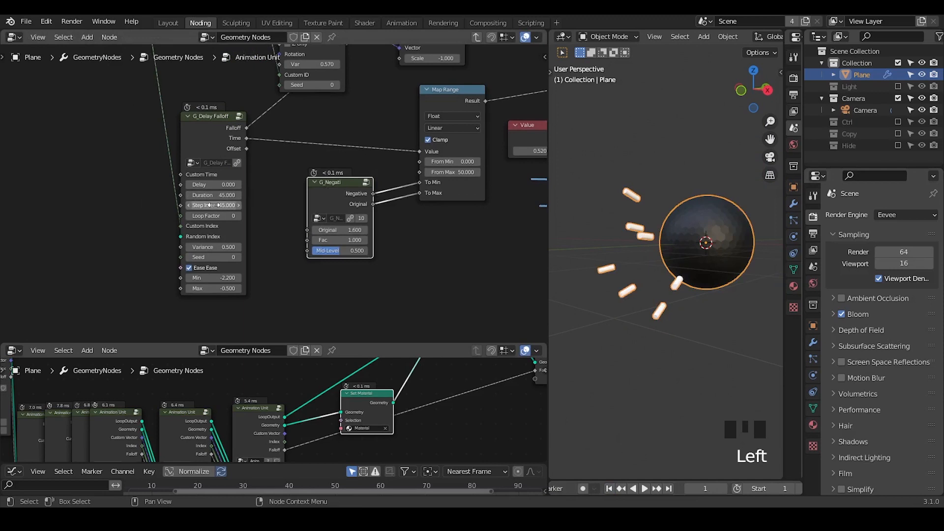
pyautogui.click(297, 188)
# Step: Try -0.4 as G_Delay Falloff's Max at frame 52, restore -0.5, and scrub the animation to frame 163
pyautogui.moveTo(704, 490)
pyautogui.mouseDown()
pyautogui.moveTo(723, 490)
pyautogui.moveTo(708, 489)
pyautogui.mouseUp()
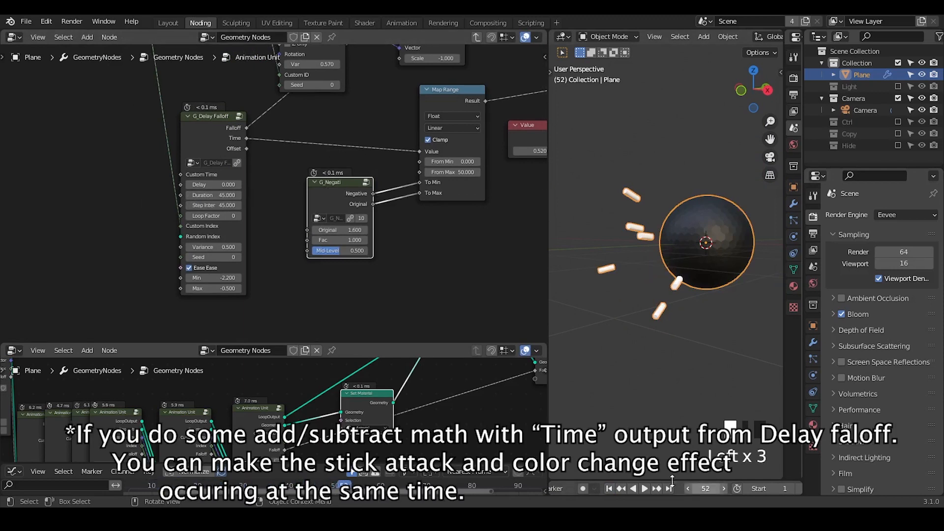
pyautogui.click(217, 288)
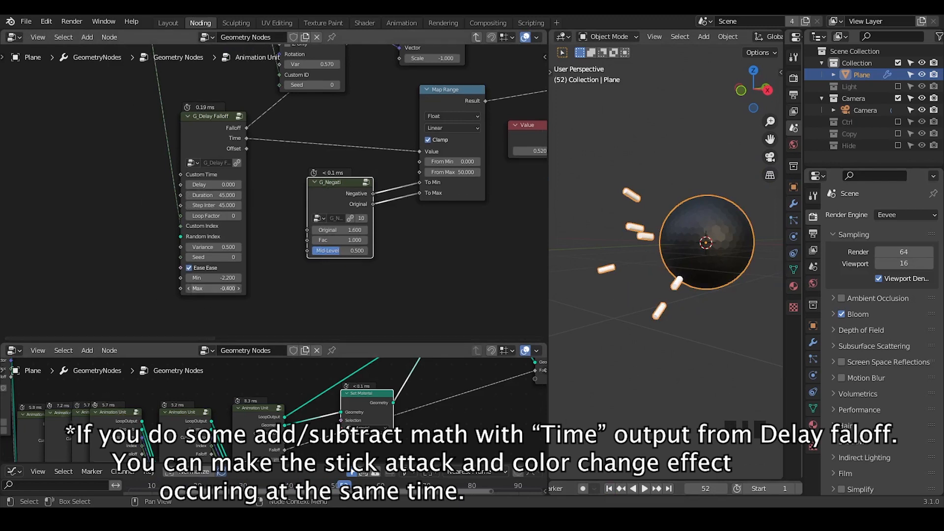
pyautogui.click(217, 288)
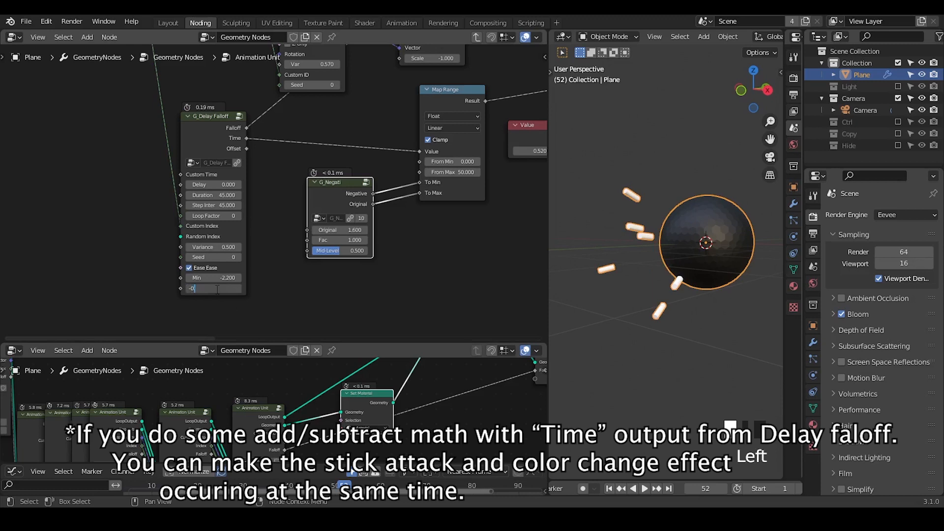
pyautogui.moveTo(708, 488); pyautogui.dragTo(791, 489)
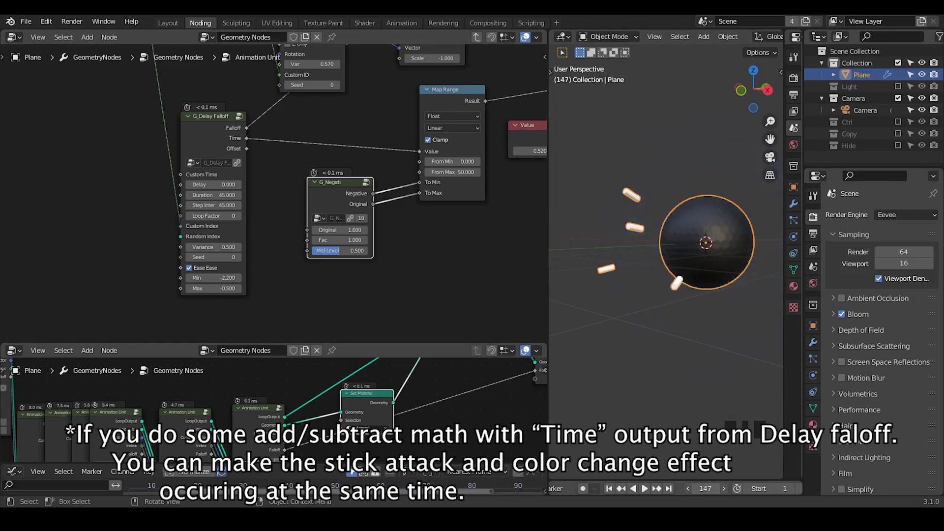
pyautogui.moveTo(704, 489); pyautogui.dragTo(713, 488)
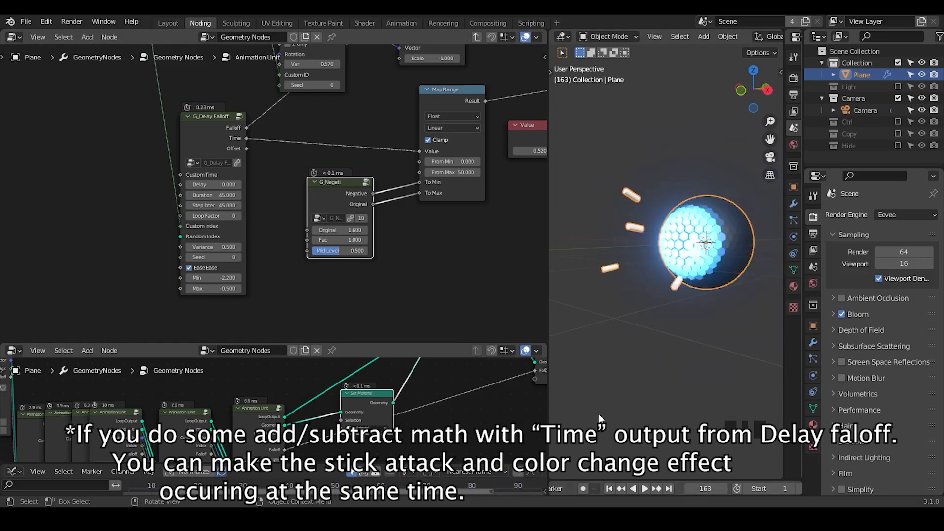
# Step: Try 1.4 as G_Negati's Original value, then raise it slightly, checking the sphere from the first frame to frame 164
pyautogui.click(347, 230)
pyautogui.write('1.4')
pyautogui.press('Return')
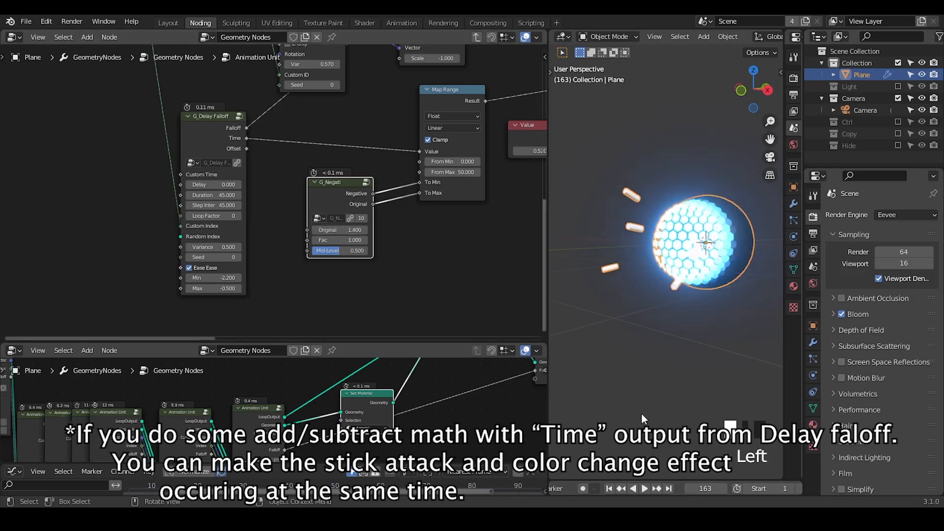
pyautogui.click(609, 488)
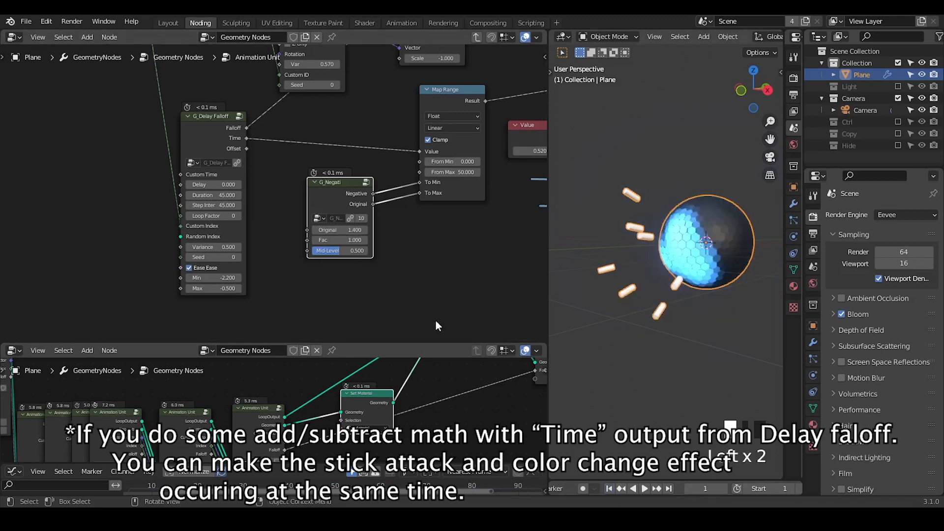
pyautogui.moveTo(347, 230)
pyautogui.keyDown('shift'); pyautogui.mouseDown()
pyautogui.moveTo(337, 230)
pyautogui.moveTo(354, 231)
pyautogui.mouseUp(); pyautogui.keyUp('shift')
pyautogui.moveTo(701, 488); pyautogui.dragTo(803, 488)
# Step: Move the Group Output node slightly further right in the Animation Unit group
pyautogui.moveTo(401, 230); pyautogui.dragTo(136, 299, button='middle')
pyautogui.keyDown('ctrl'); pyautogui.moveTo(242, 110); pyautogui.dragTo(223, 227, button='middle'); pyautogui.keyUp('ctrl')
pyautogui.moveTo(291, 194); pyautogui.dragTo(232, 221, button='middle')
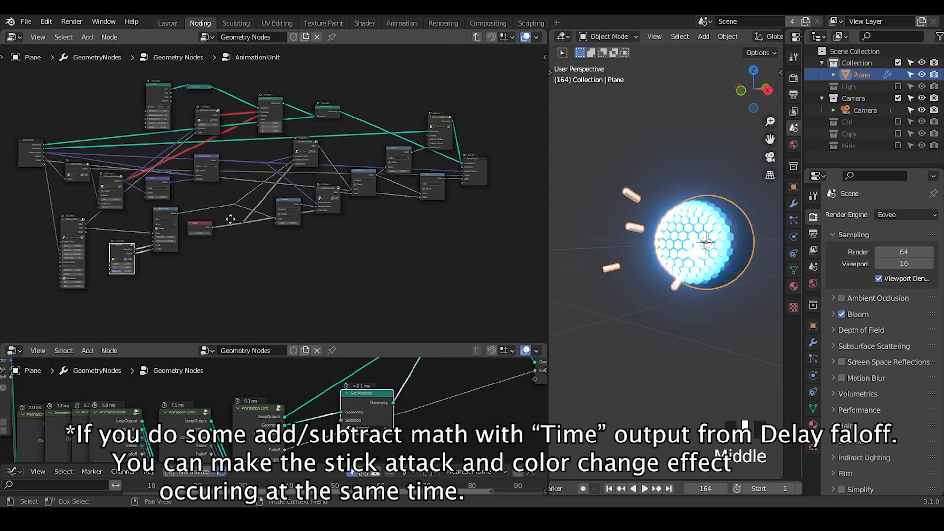
pyautogui.moveTo(490, 167); pyautogui.dragTo(509, 149)
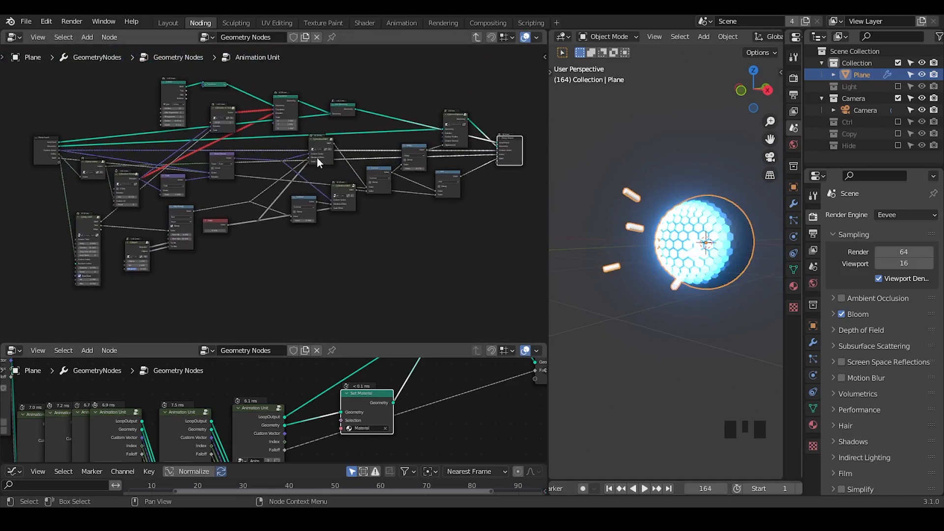
pyautogui.moveTo(353, 229); pyautogui.dragTo(365, 233, button='middle')
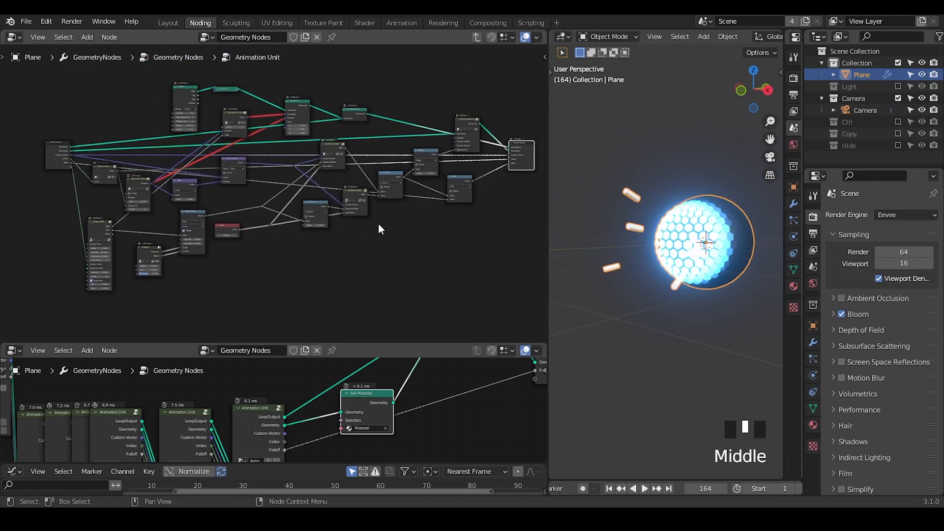